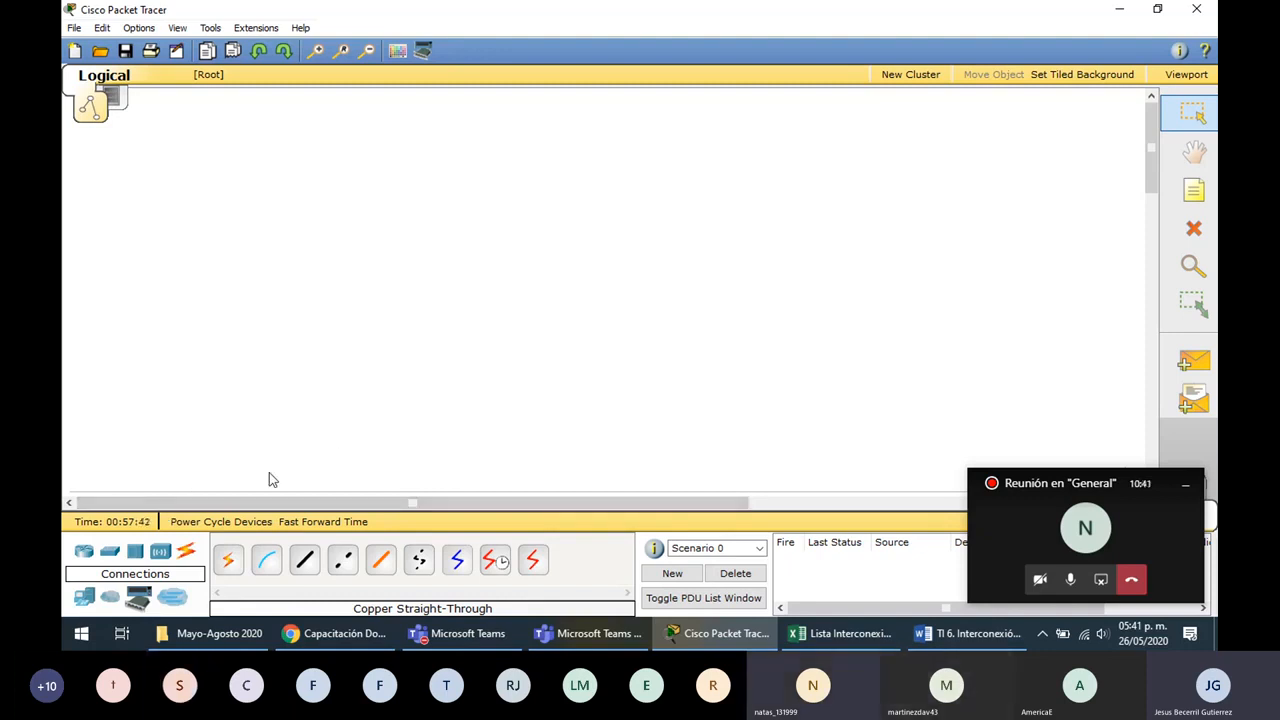
Place four 1841 routers in an arc across the workspace and space the upper two evenly
click(73, 548)
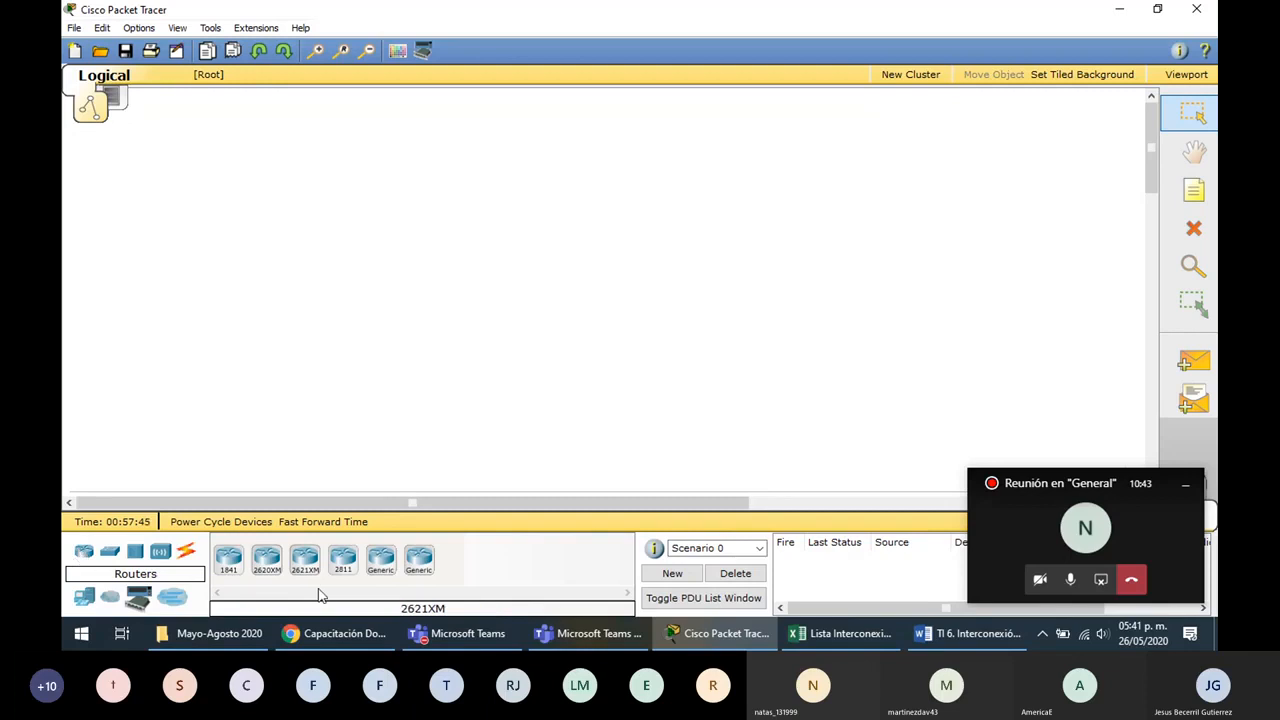
click(240, 570)
click(420, 270)
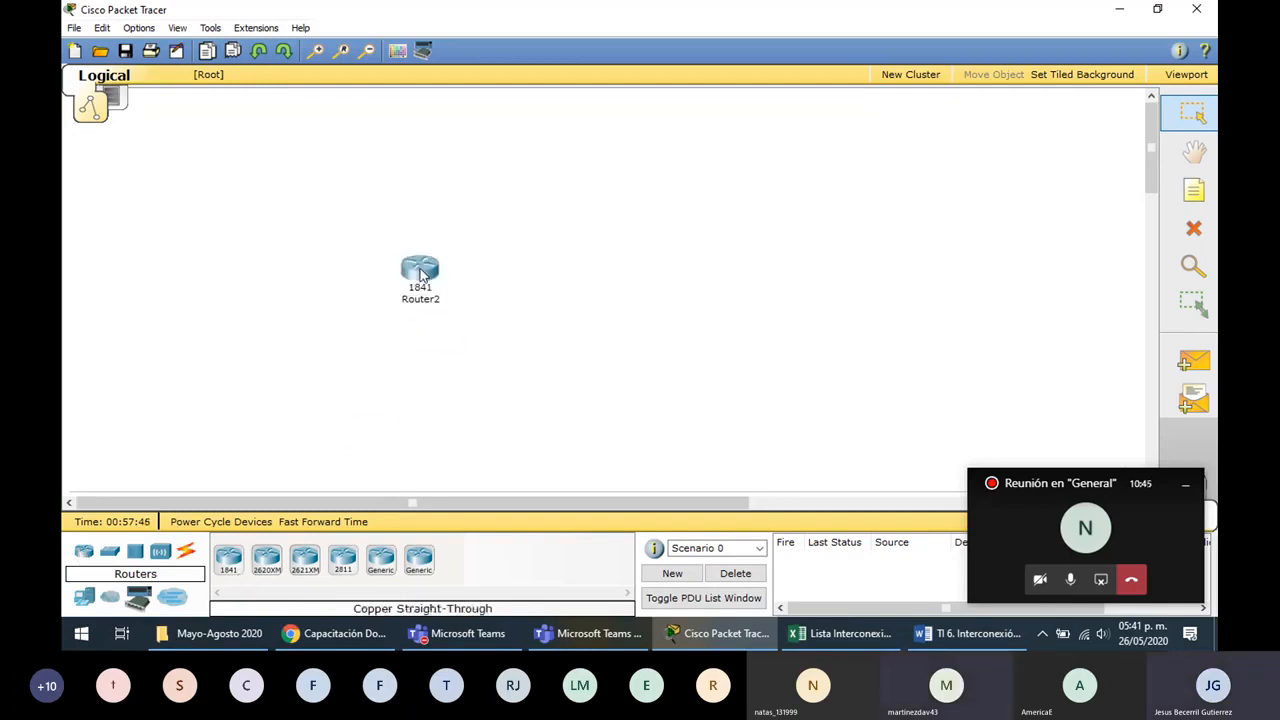
click(229, 560)
click(588, 180)
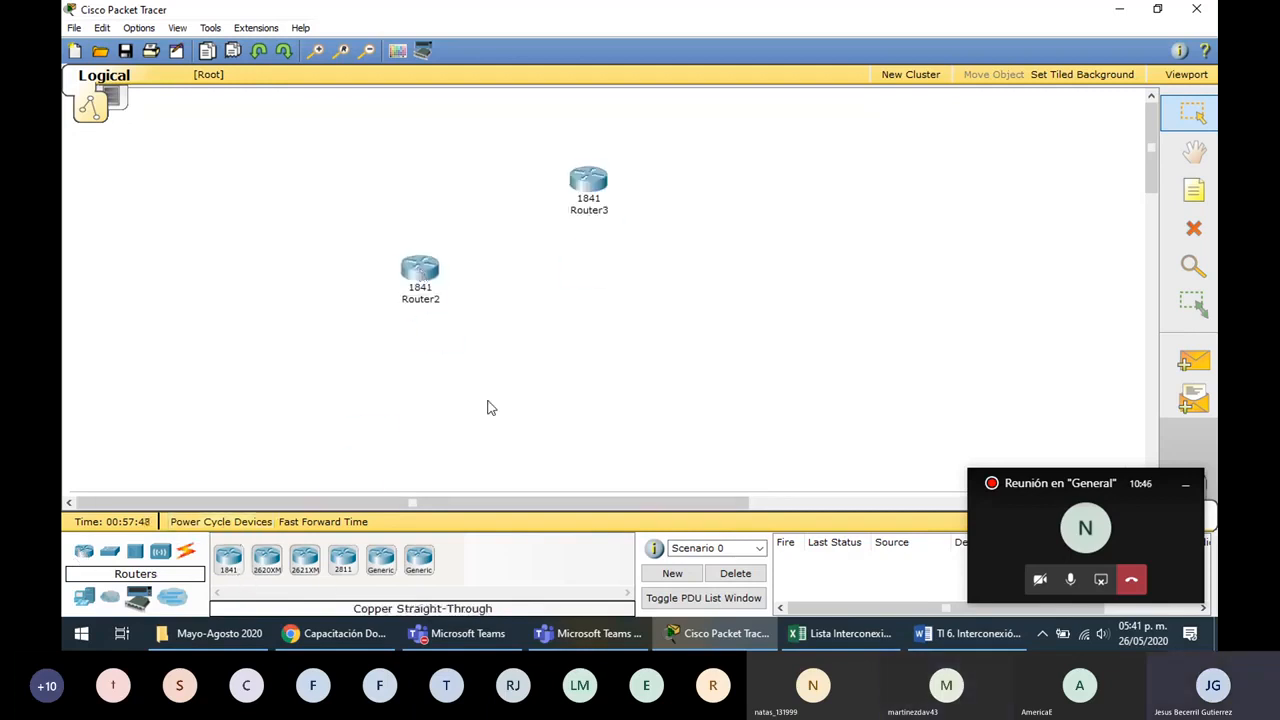
click(229, 560)
click(701, 265)
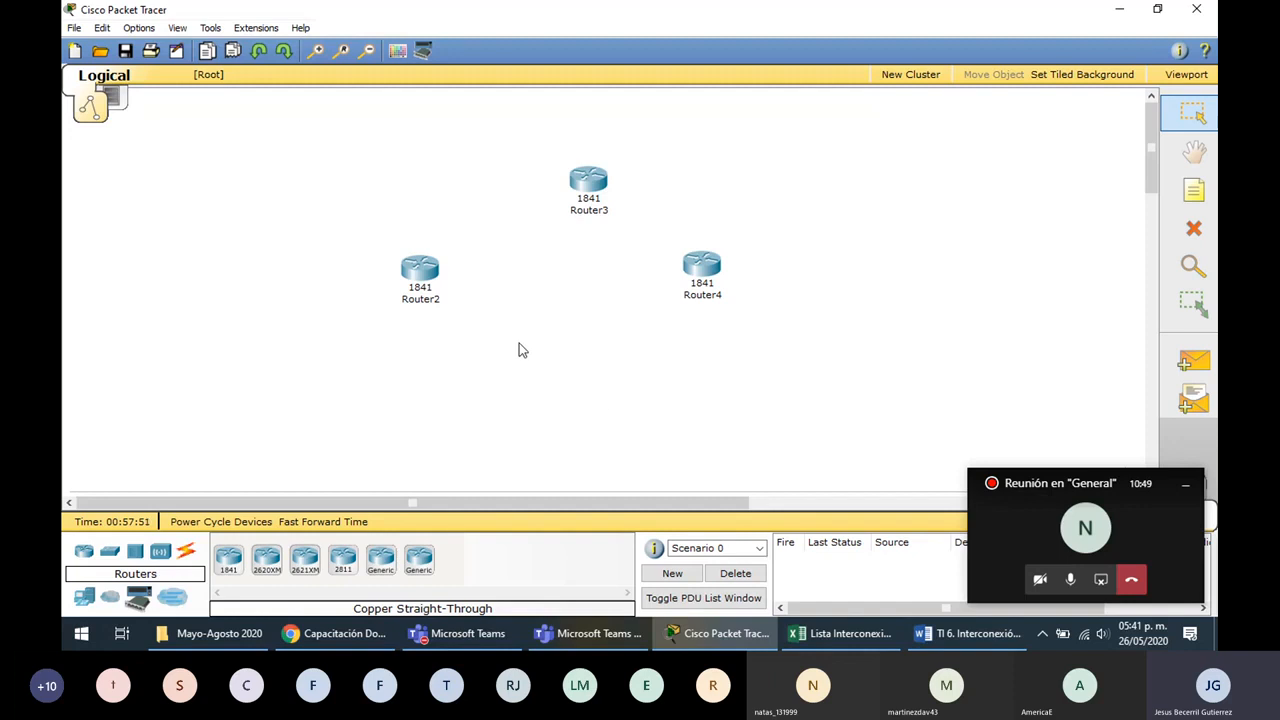
click(229, 560)
click(493, 183)
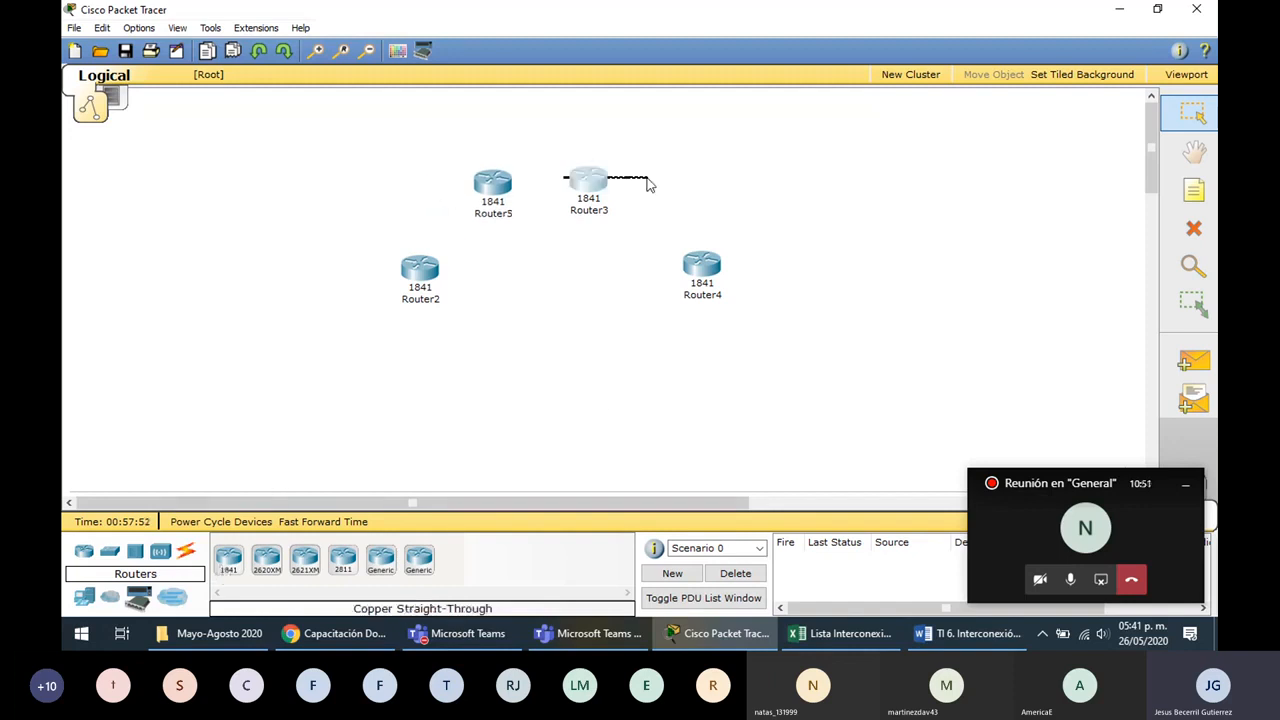
drag(647, 178, 644, 178)
drag(491, 194, 517, 197)
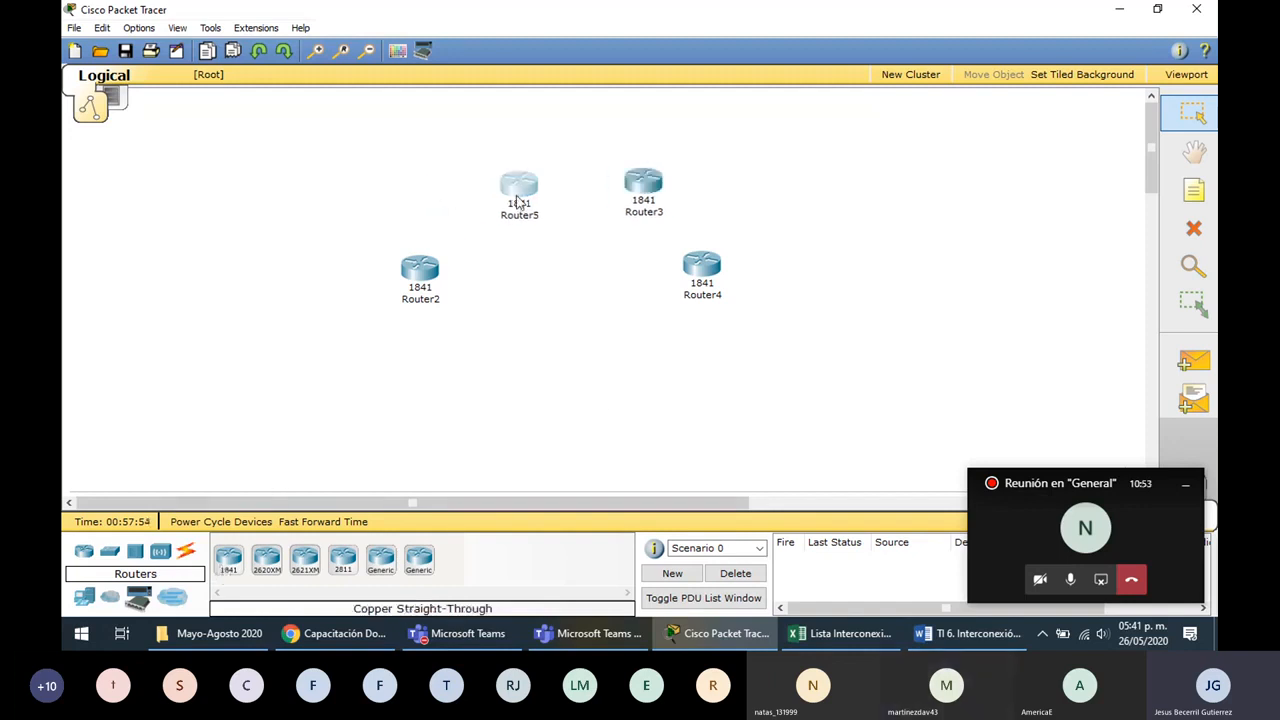
Add two 2960 switches, one on the outer side of each lower router
click(110, 551)
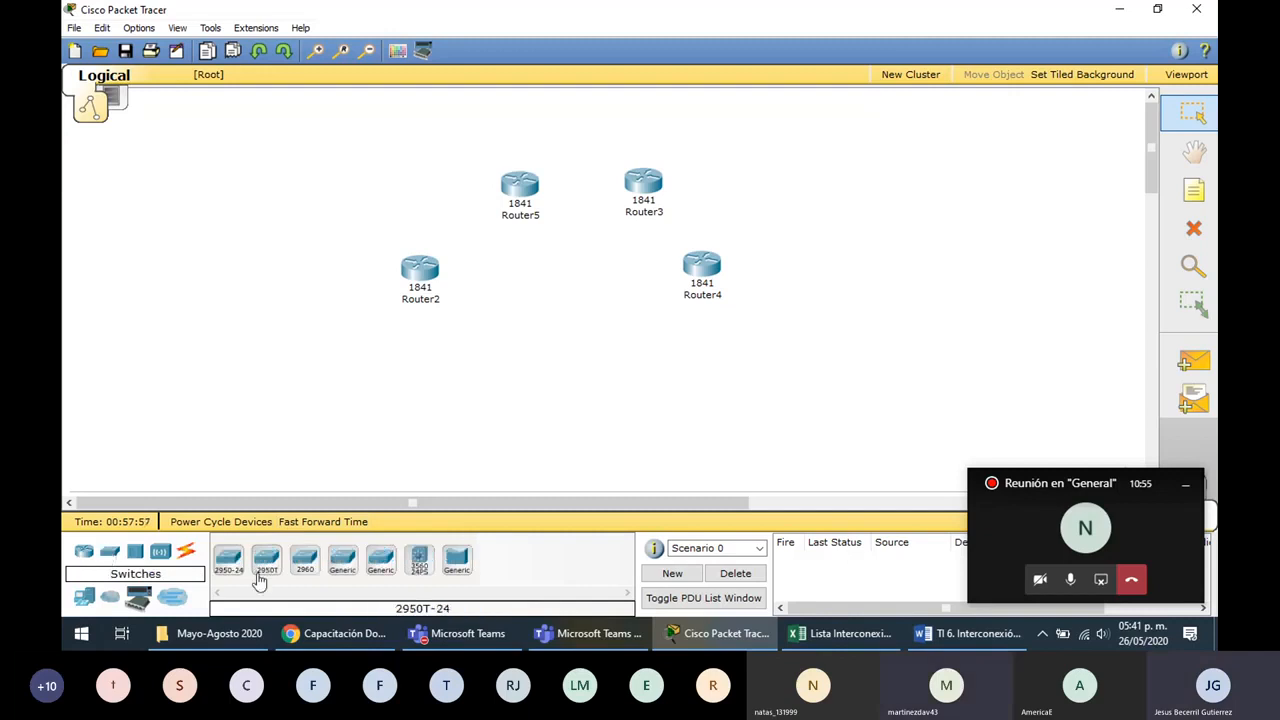
drag(307, 568, 272, 316)
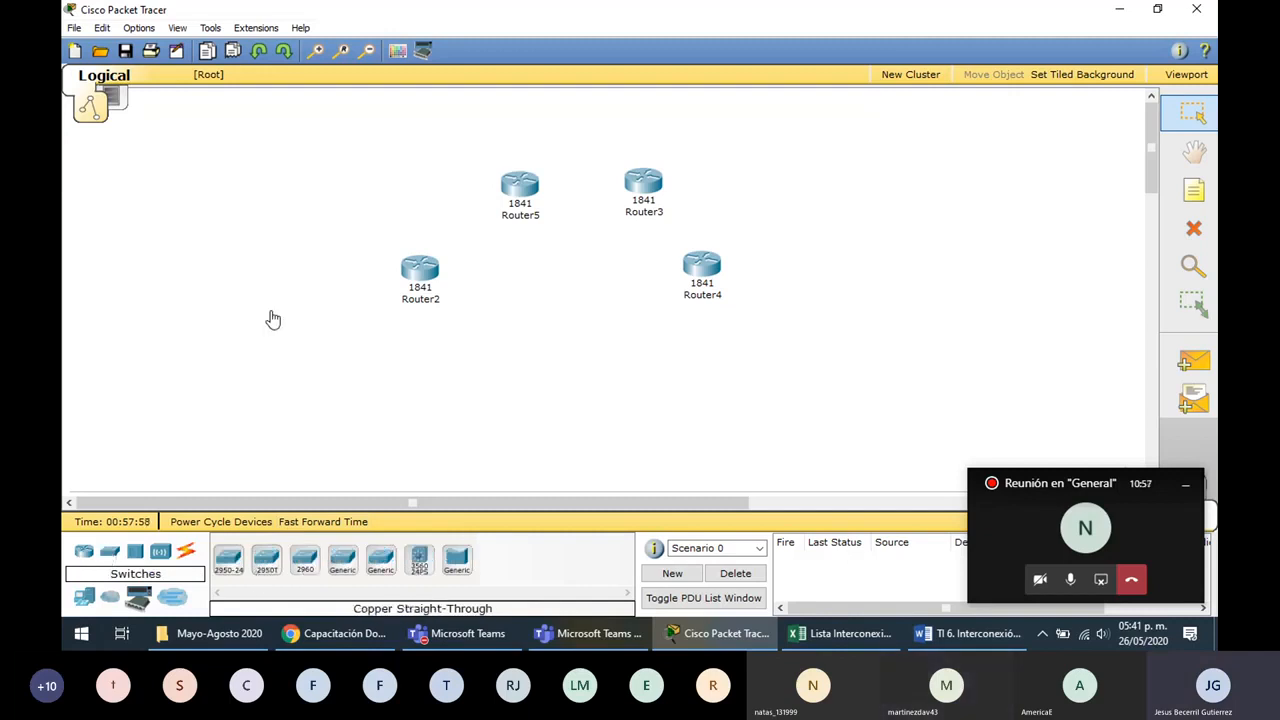
click(273, 319)
click(834, 310)
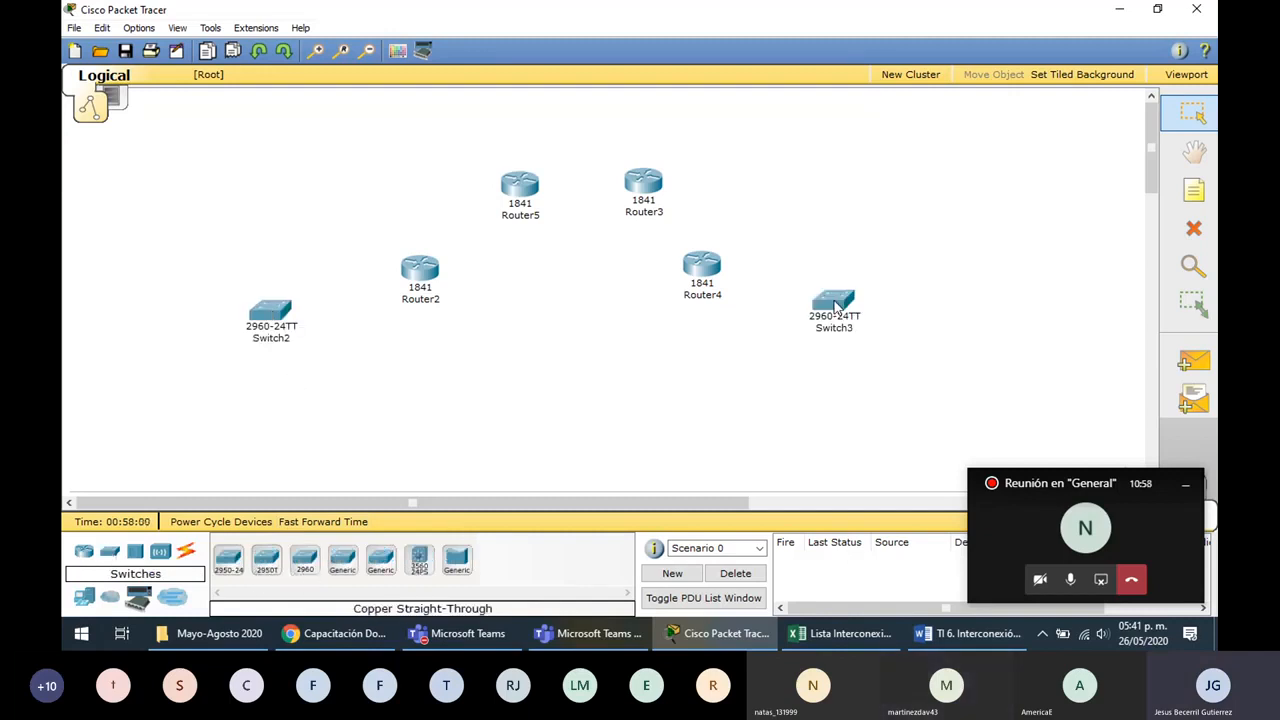
Place three generic laptops in a column on the outer side of Switch2
click(85, 598)
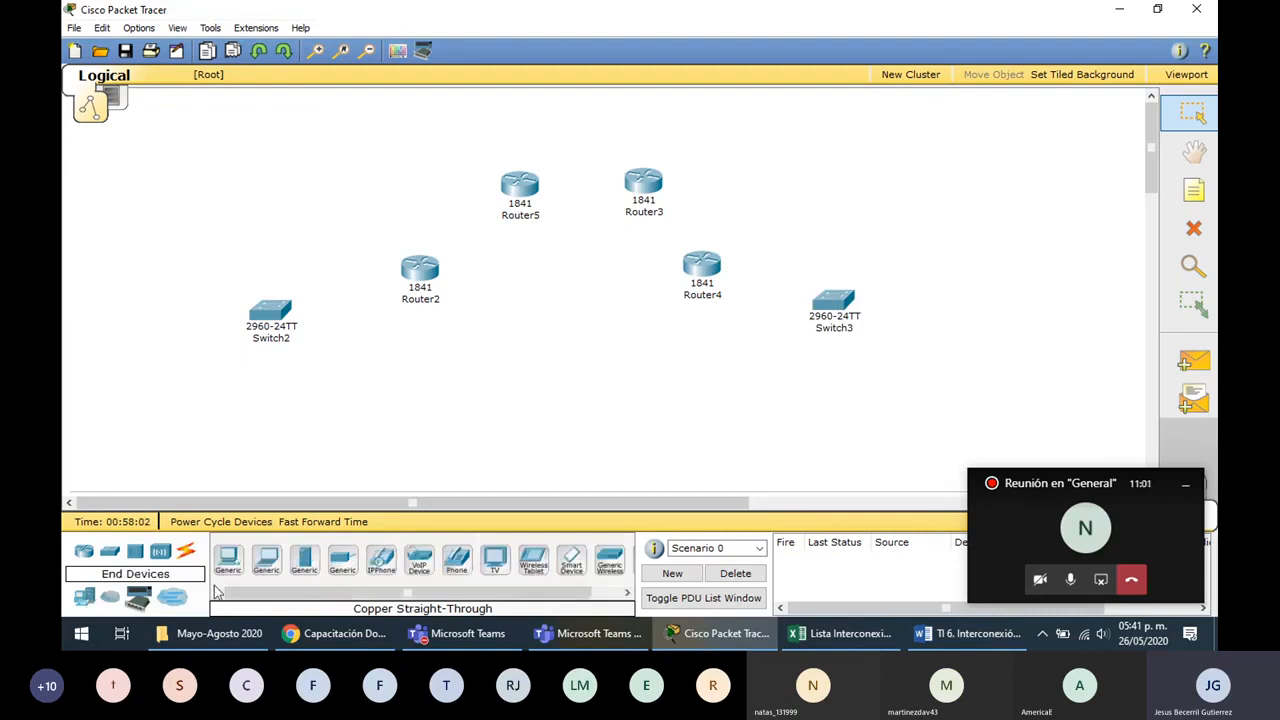
click(266, 560)
click(205, 405)
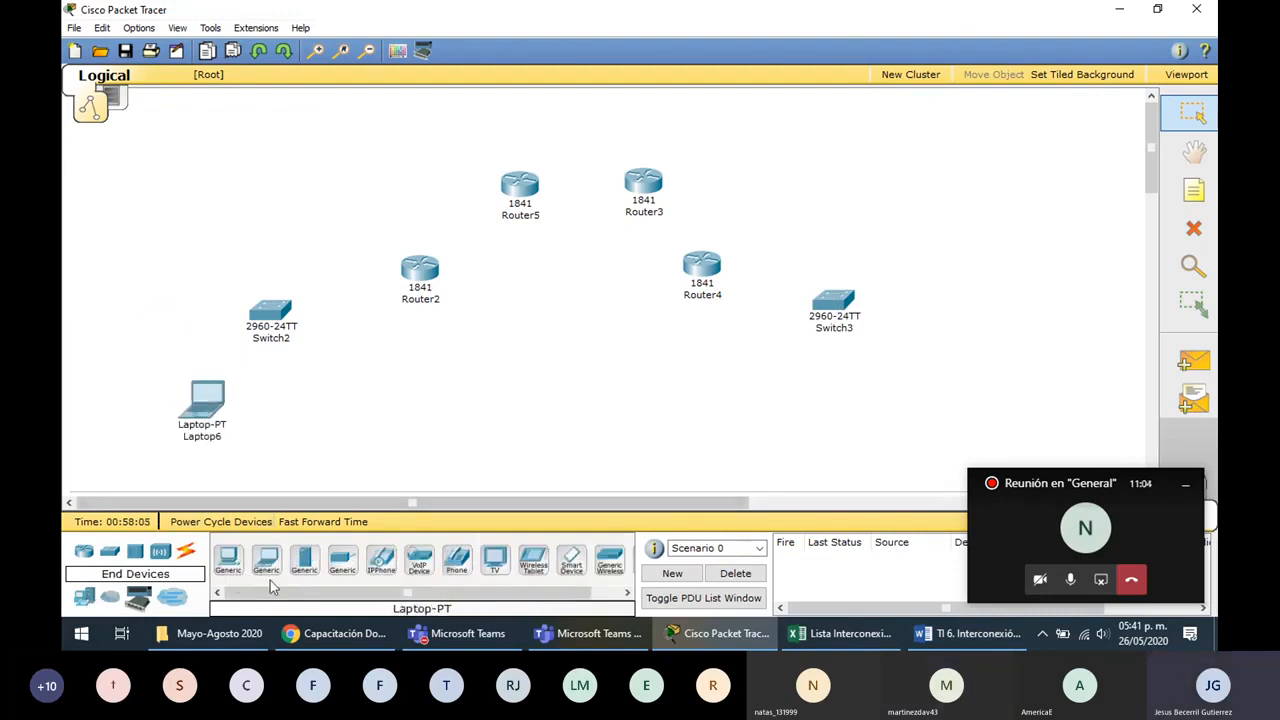
drag(269, 572, 172, 243)
click(172, 247)
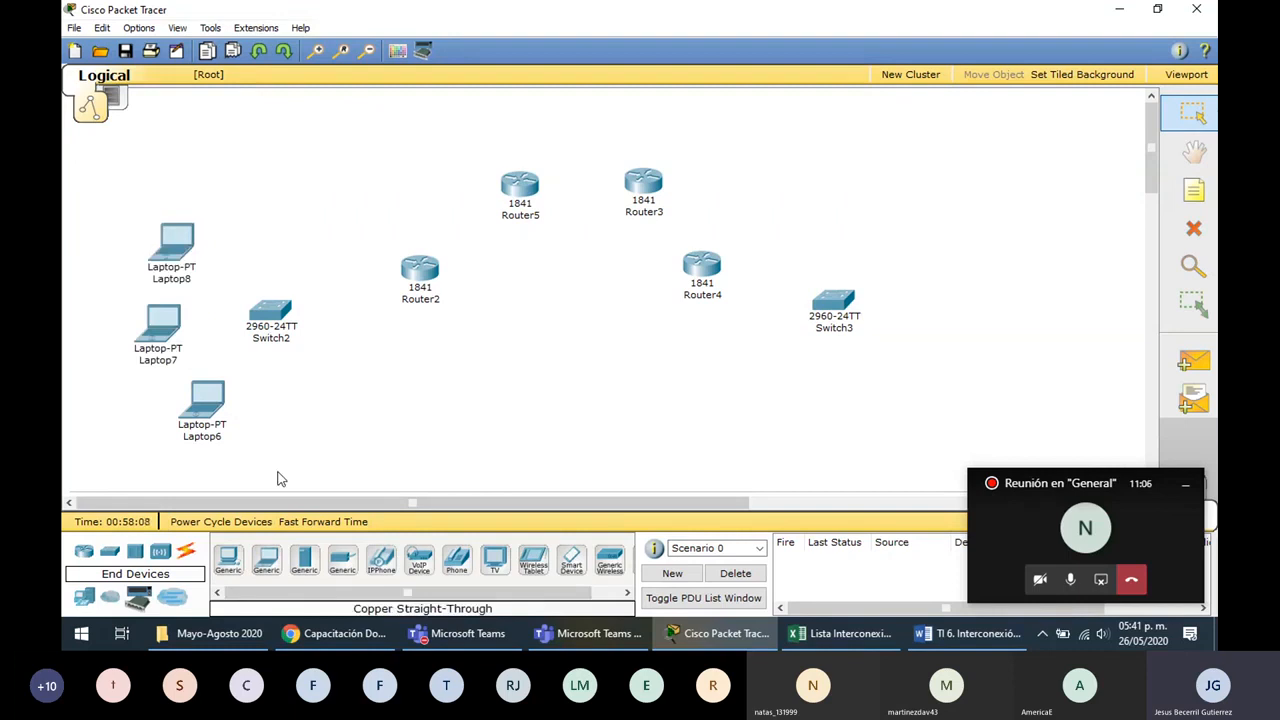
Place three generic laptops in a column on the outer side of Switch3
click(258, 578)
click(948, 222)
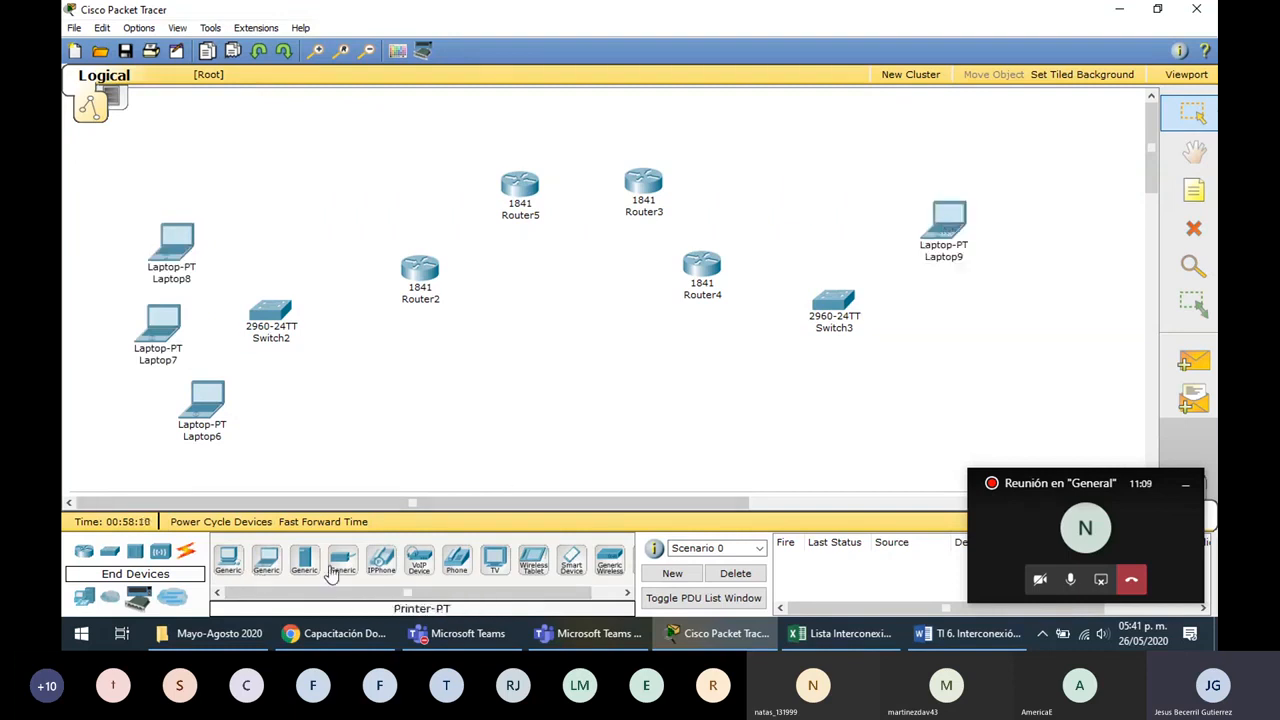
click(266, 560)
click(934, 328)
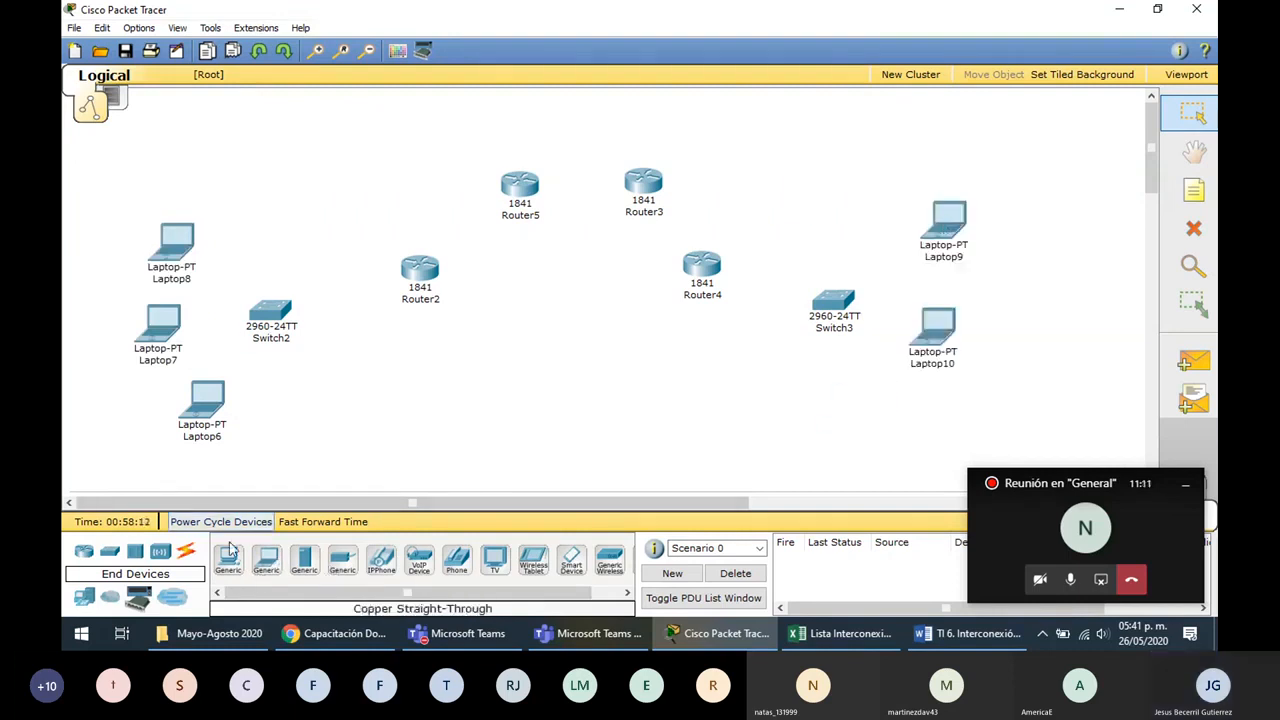
click(892, 430)
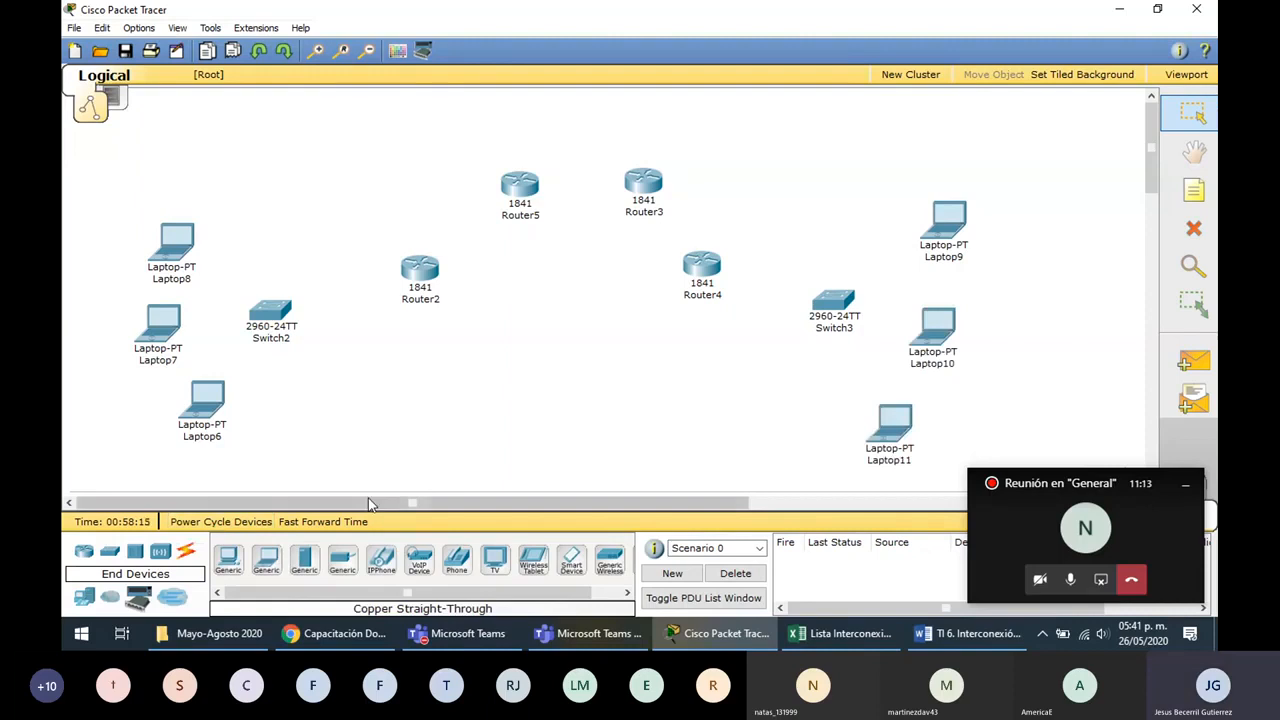
Install a WIC-2T serial module in the empty slot beside the power switch on Router2 and Router5
click(420, 272)
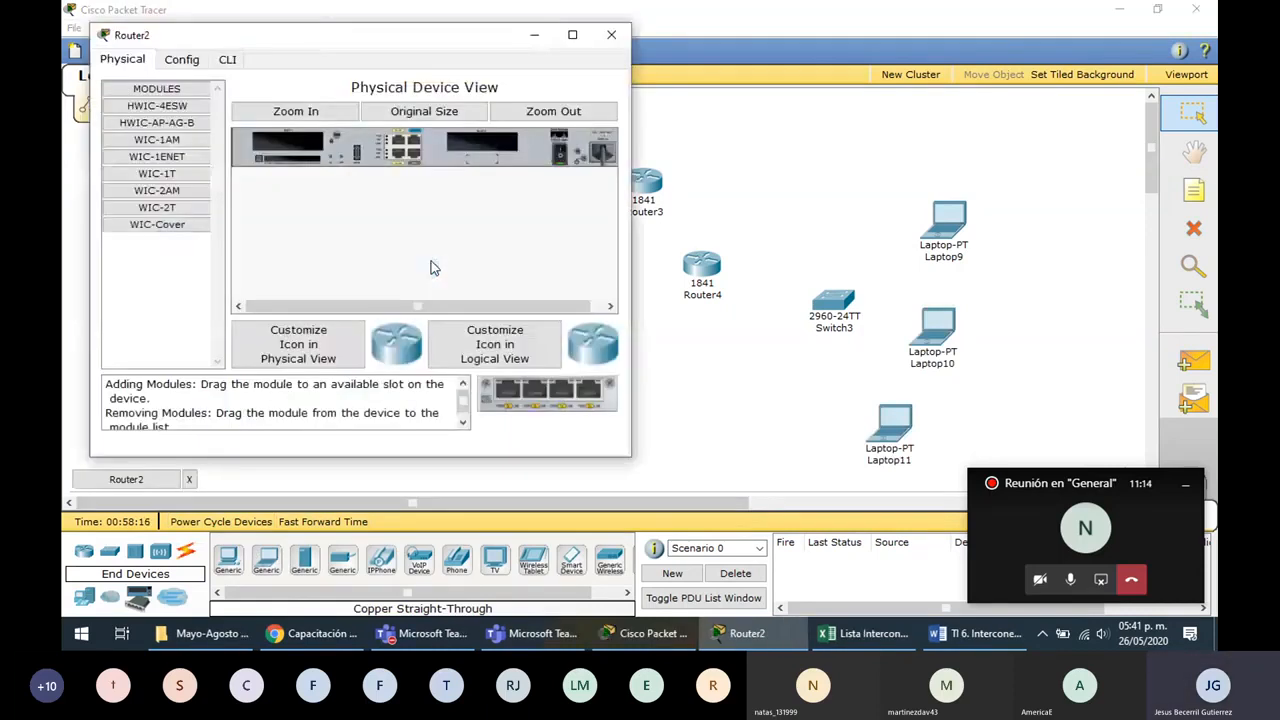
drag(156, 207, 475, 150)
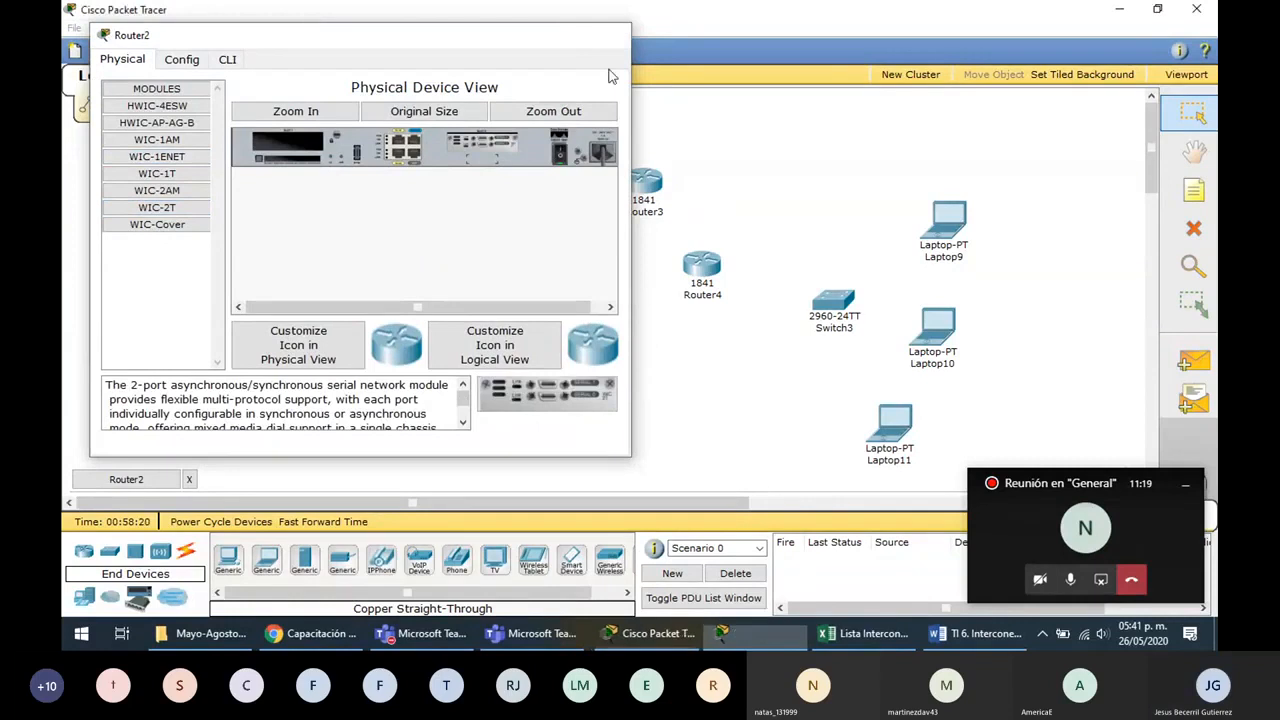
click(611, 34)
click(513, 187)
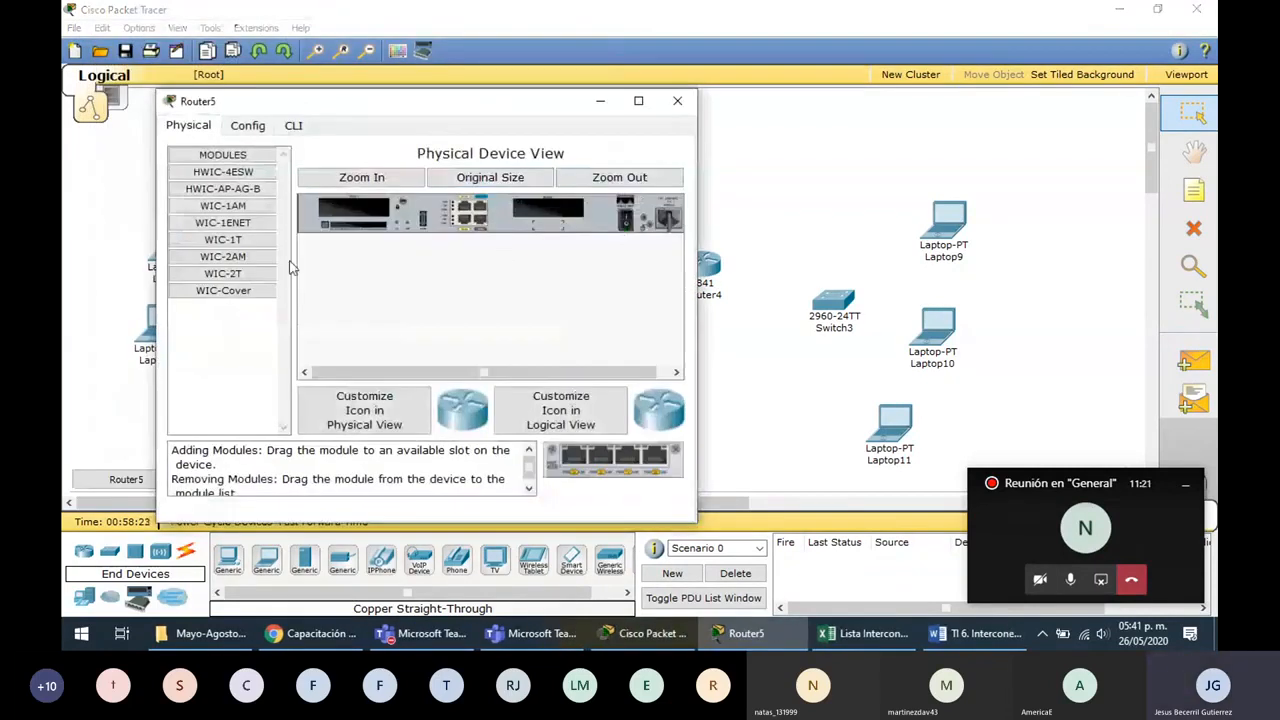
drag(235, 275, 598, 202)
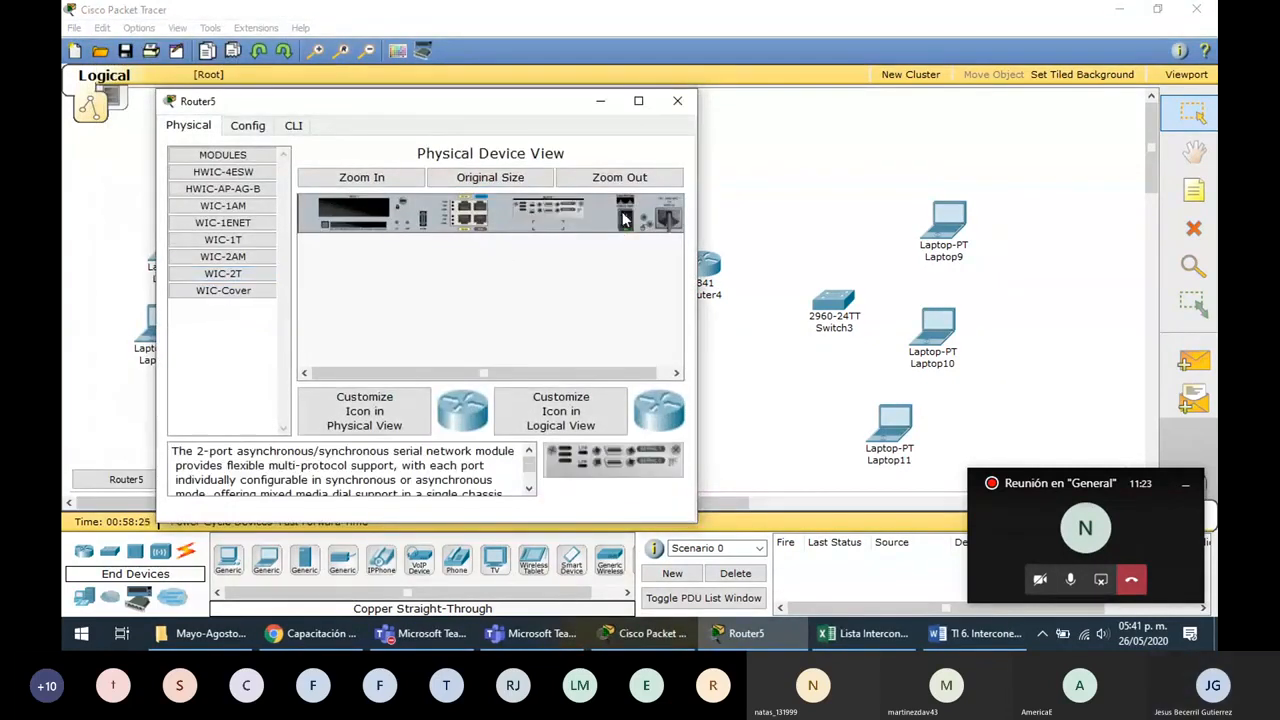
click(677, 101)
Install a WIC-2T serial module in the empty slot beside the power switch on Router3 and Router4
click(645, 182)
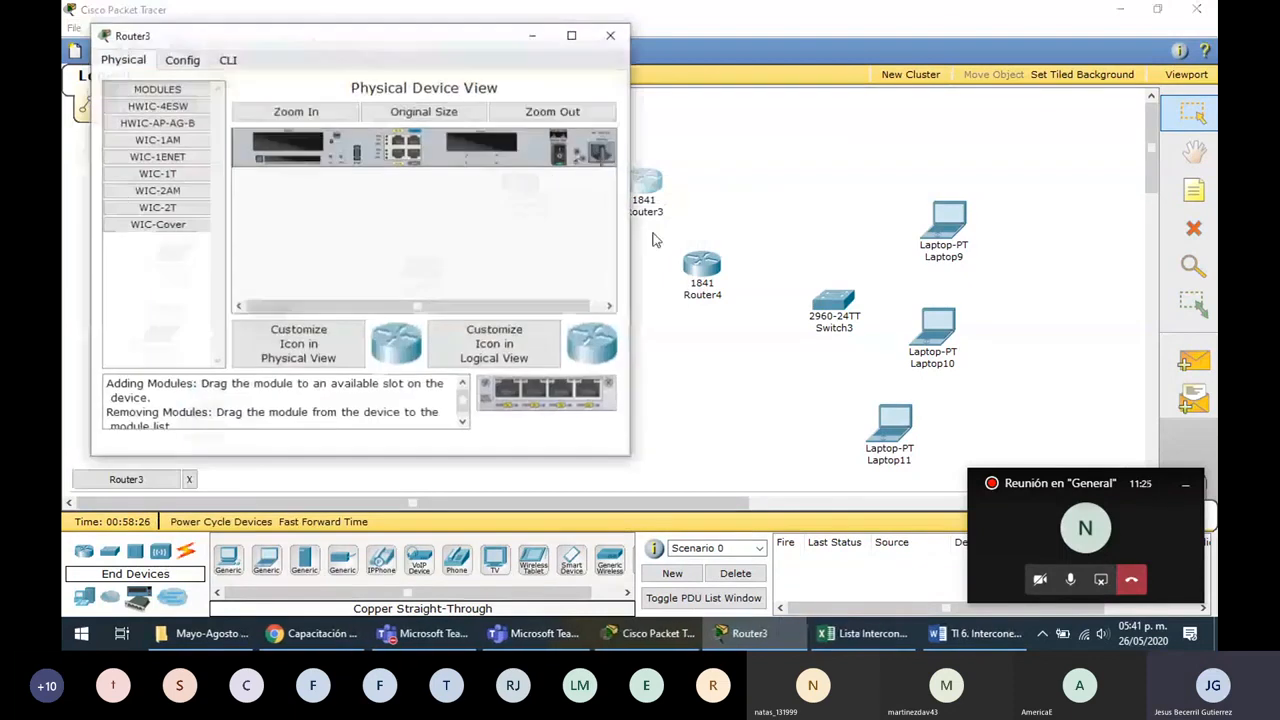
drag(156, 207, 560, 152)
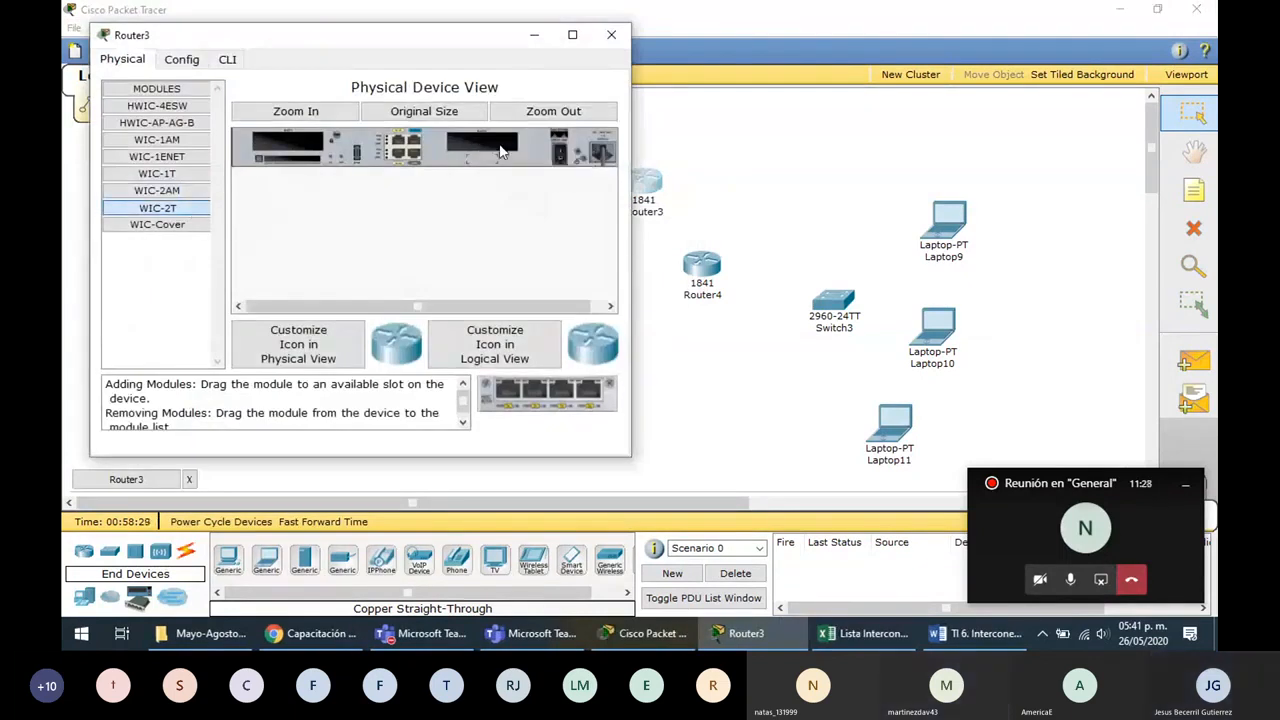
click(611, 34)
click(690, 258)
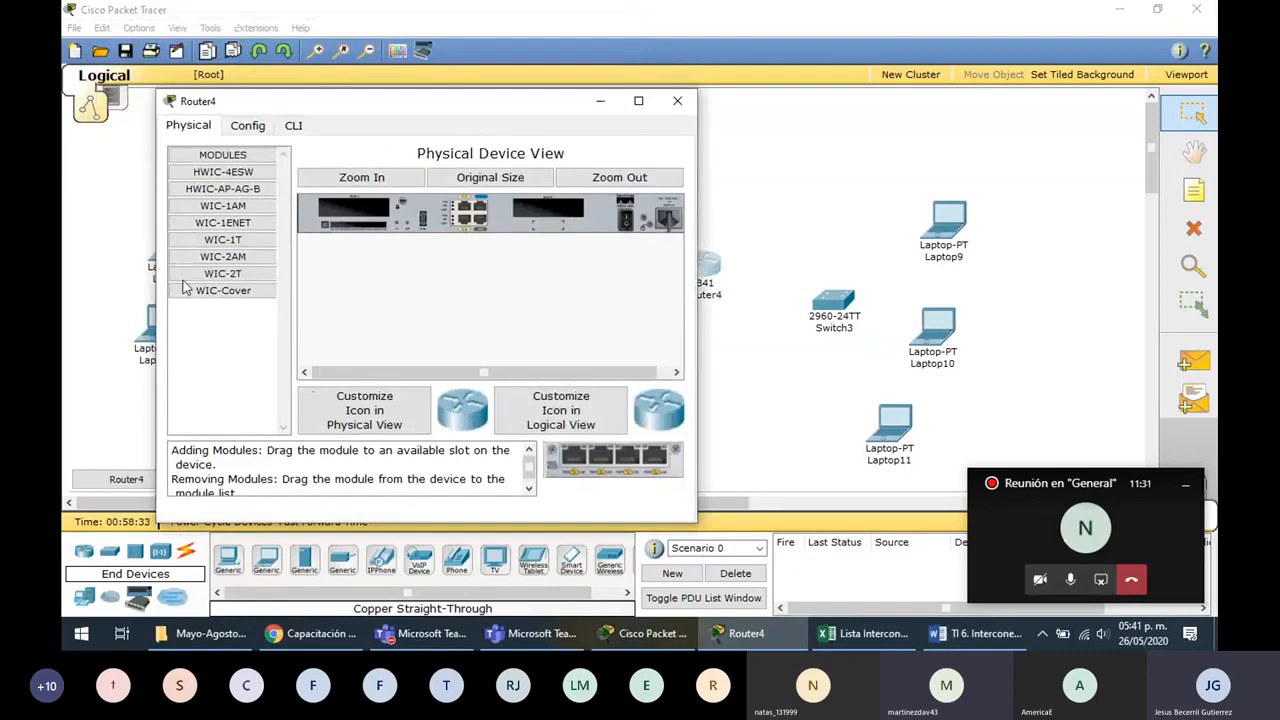
drag(222, 273, 546, 205)
click(677, 100)
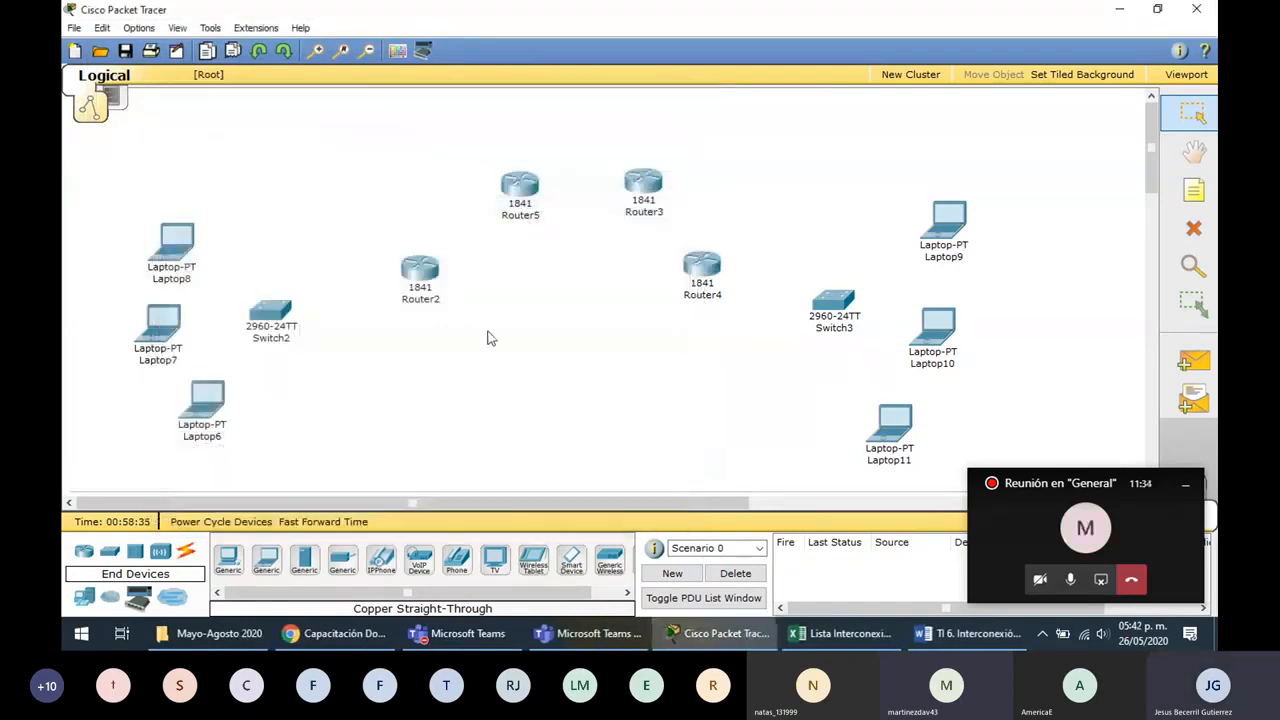
Connect Router2 Serial0/0/0 to Router5 Serial0/0/0 with a Serial DCE cable, keeping the DCE end on Router2
click(186, 551)
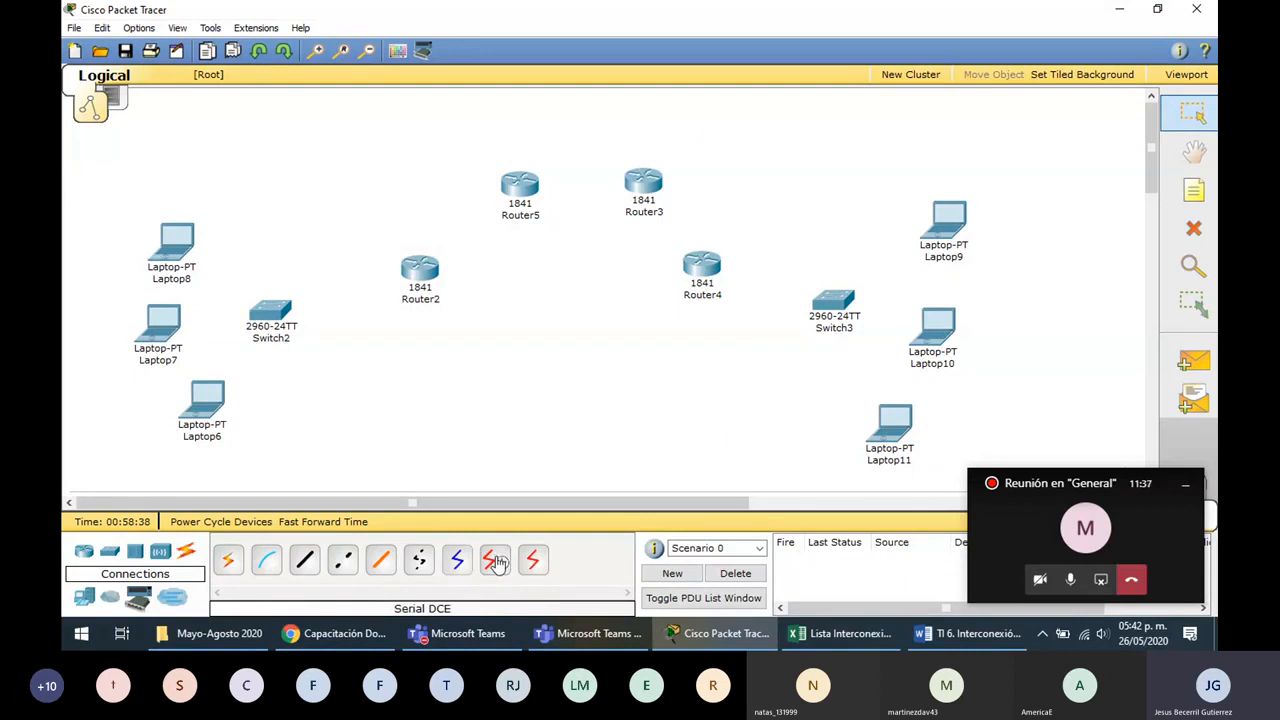
click(497, 563)
click(403, 258)
click(450, 321)
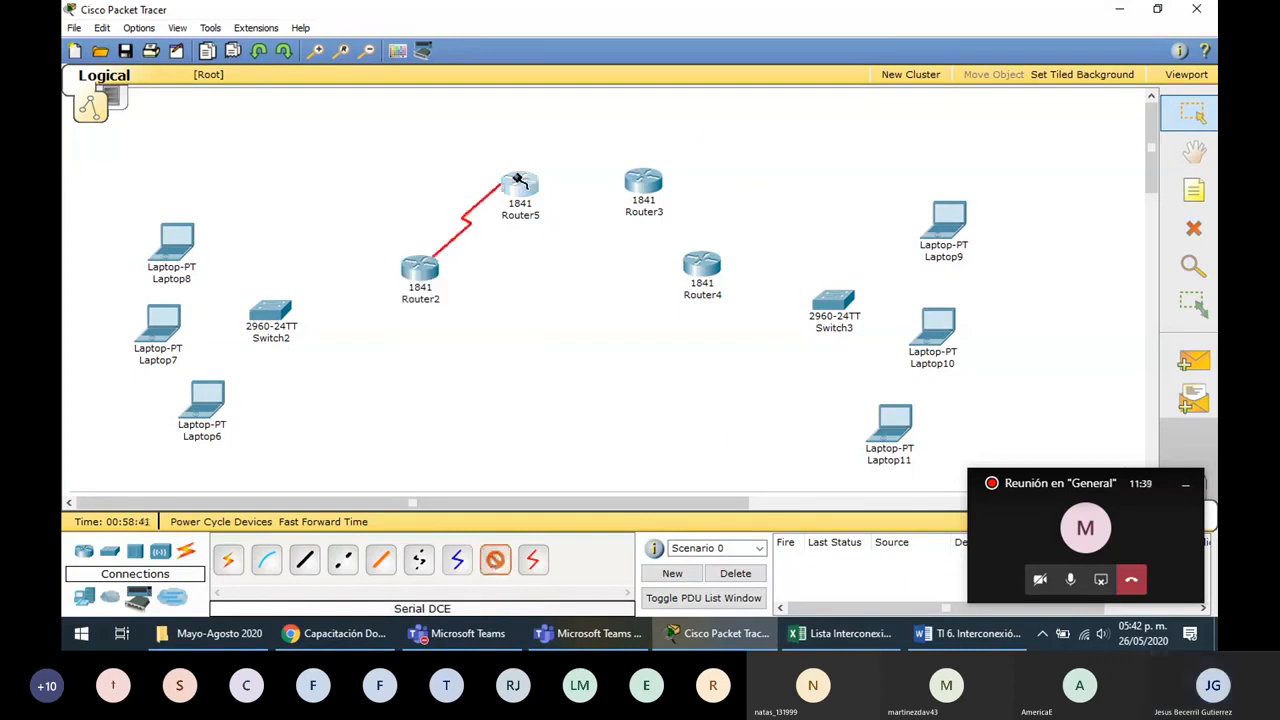
click(502, 176)
click(533, 237)
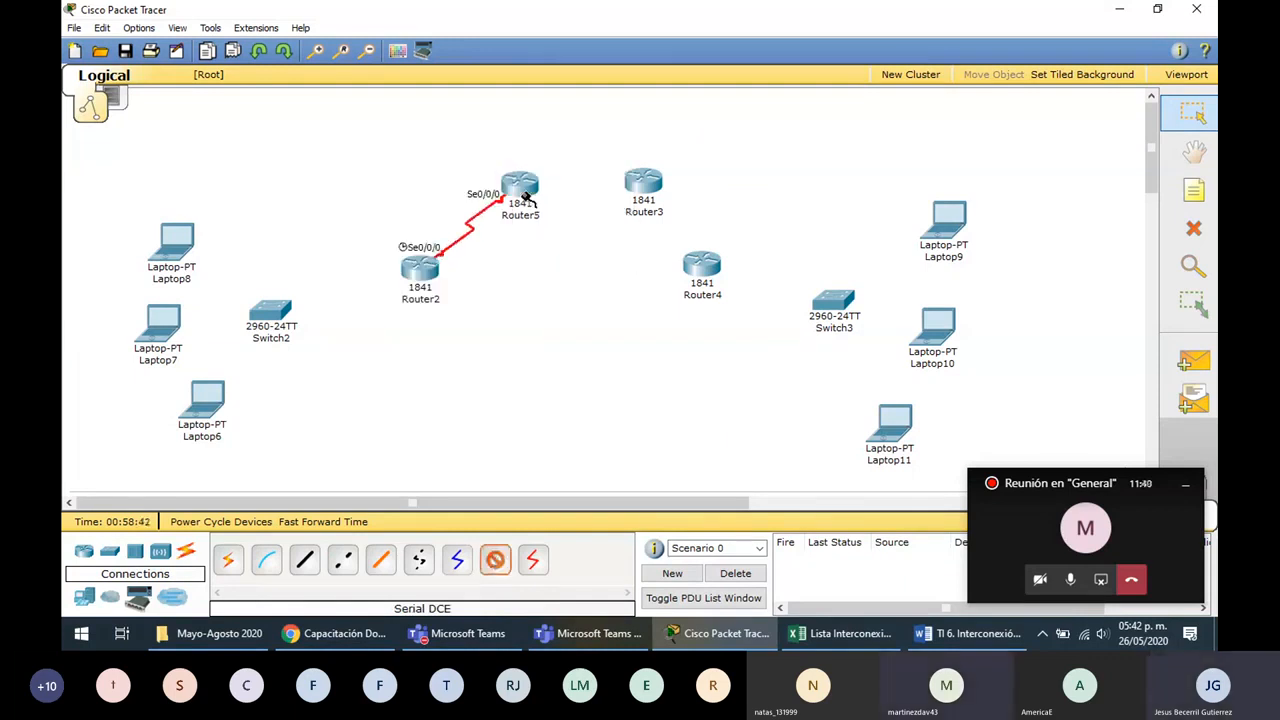
Connect Router5 Serial0/0/1 to Router3 Serial0/0/1 with a Serial DCE cable, starting from Router5
click(512, 182)
click(543, 240)
click(632, 178)
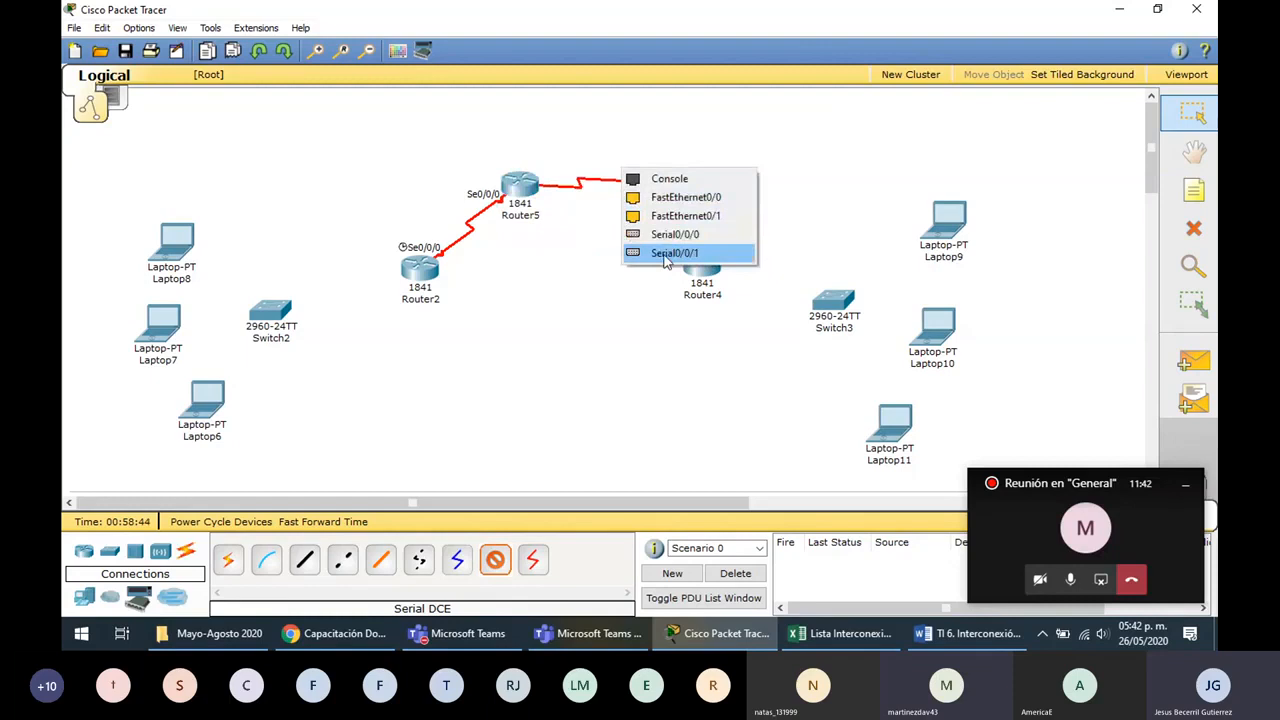
click(665, 253)
Connect Router3 Serial0/0/0 to Router4 Serial0/0/0 with a Serial DCE cable, starting from Router3
click(640, 180)
click(675, 234)
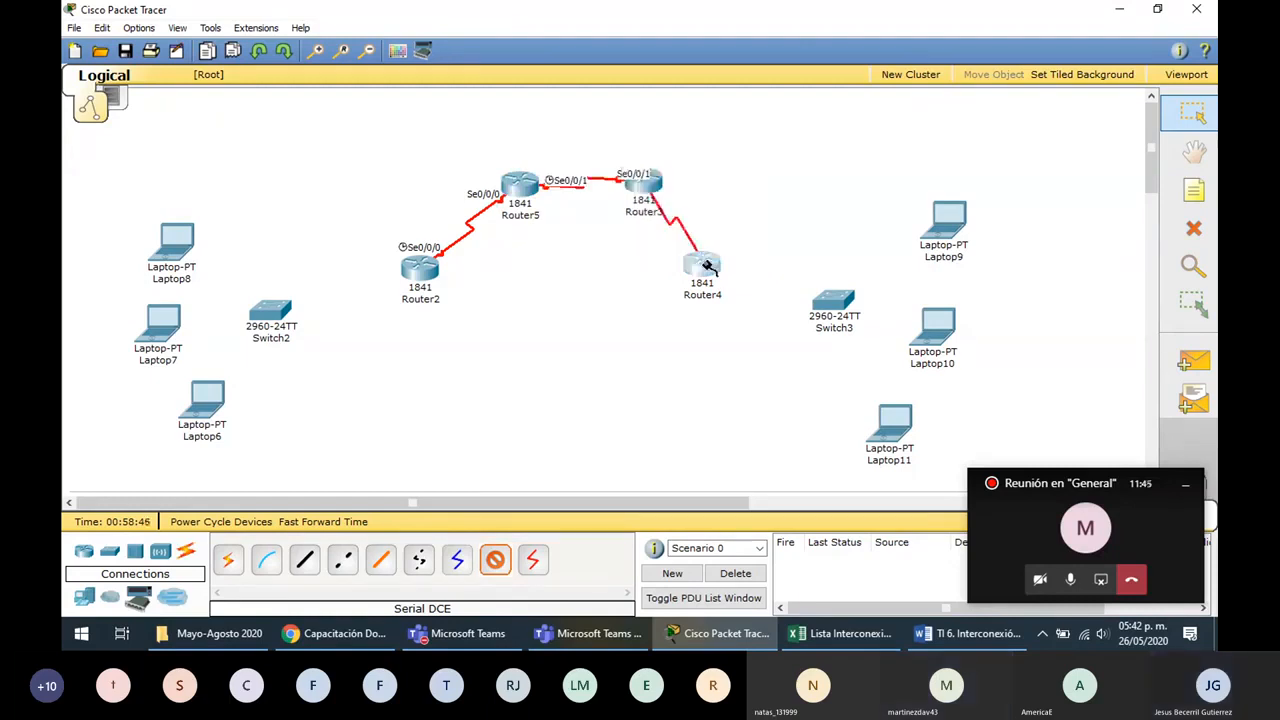
click(707, 265)
click(717, 320)
Connect Router2 FastEthernet0/0 to Switch2 FastEthernet0/2 with a copper straight-through cable
click(305, 559)
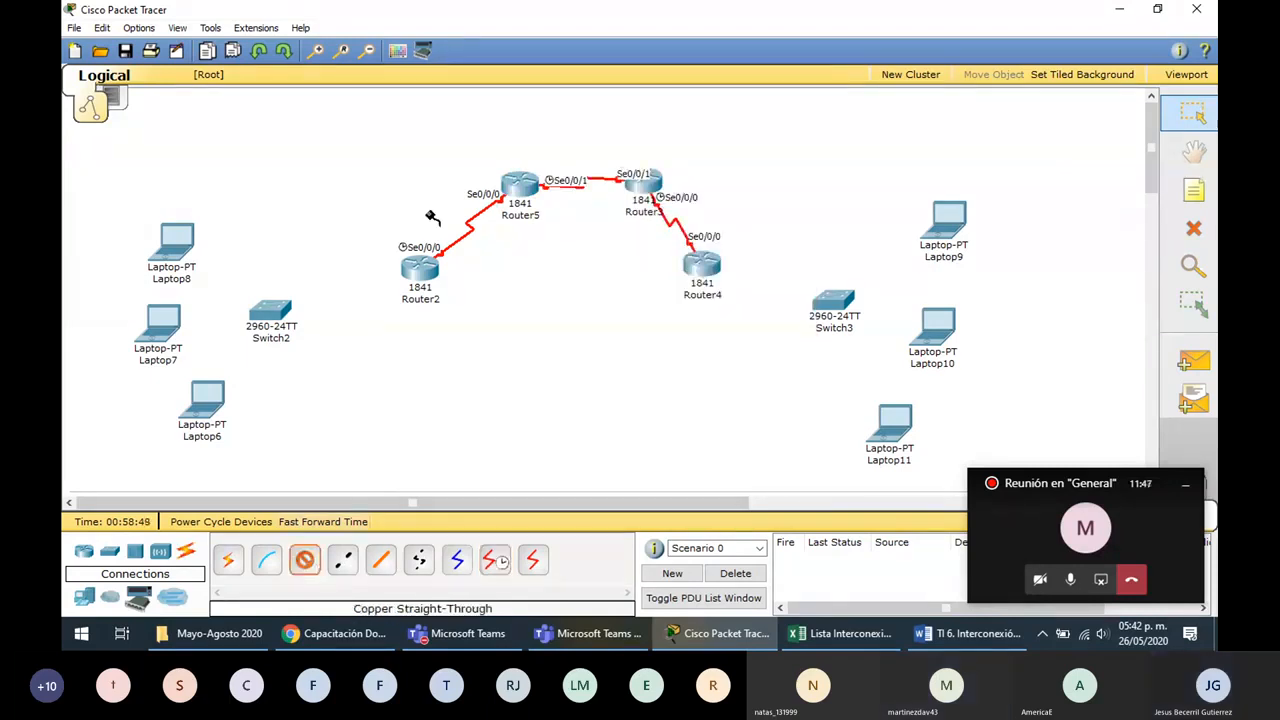
click(270, 312)
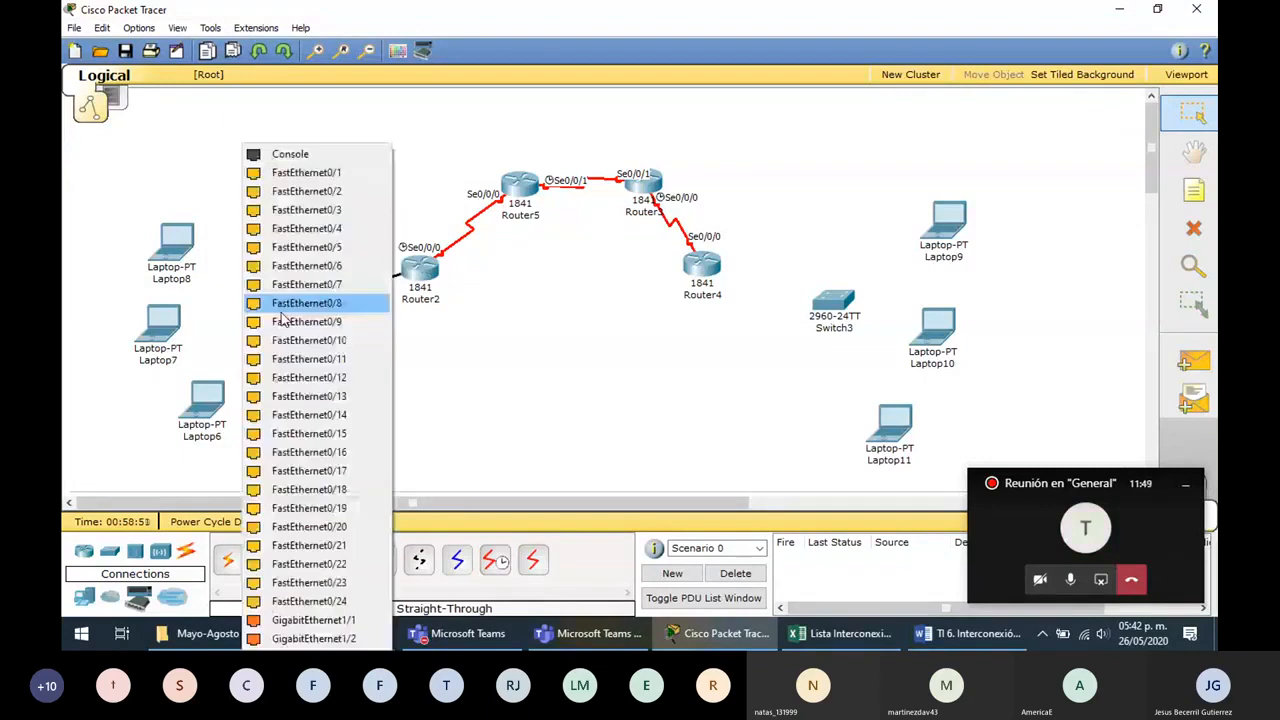
click(300, 191)
Connect Laptop8, Laptop7 and Laptop6 to Switch2 ports FastEthernet0/8, 0/9 and 0/7 with copper straight-through cables
click(172, 240)
click(201, 253)
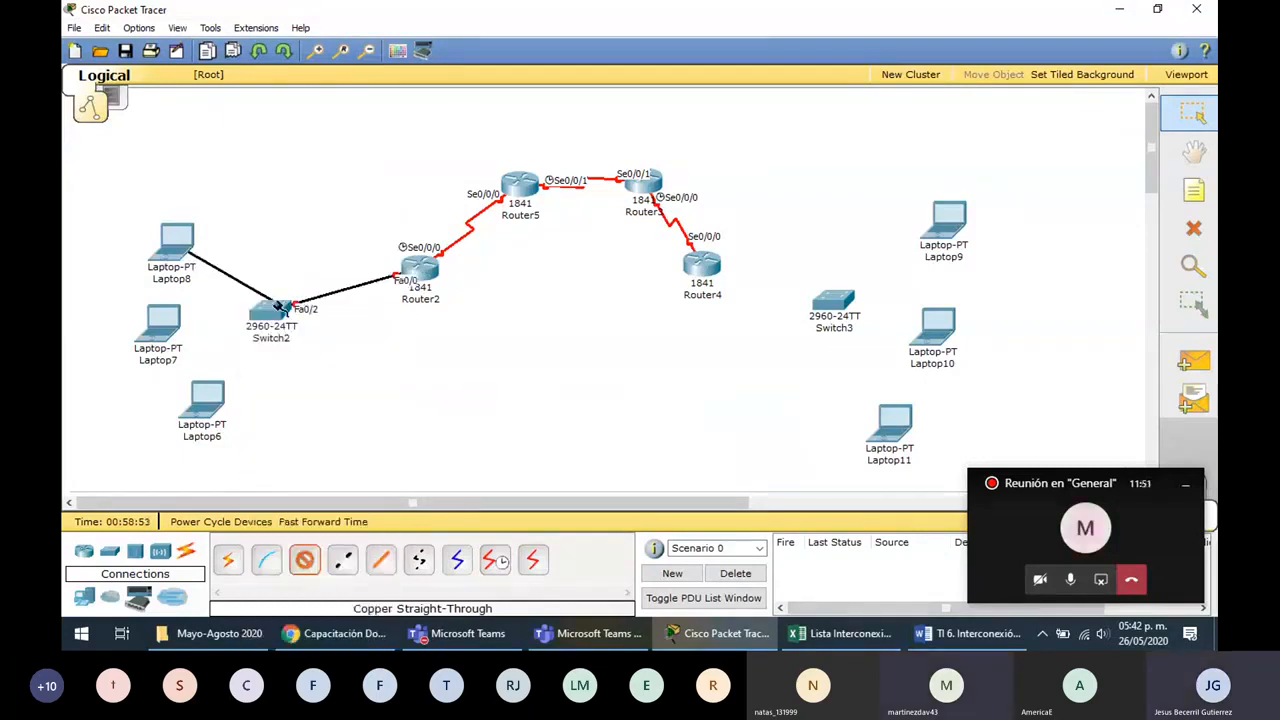
click(270, 312)
click(305, 300)
click(268, 315)
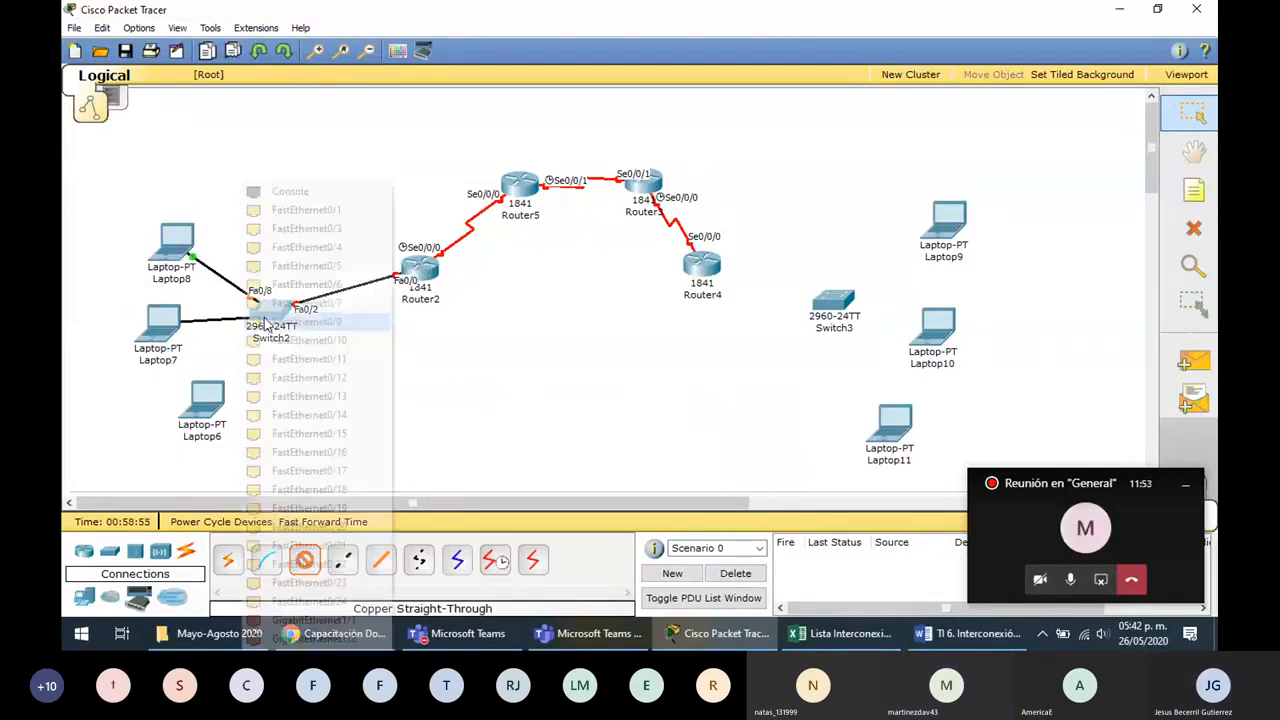
click(284, 322)
click(207, 392)
click(226, 410)
click(270, 316)
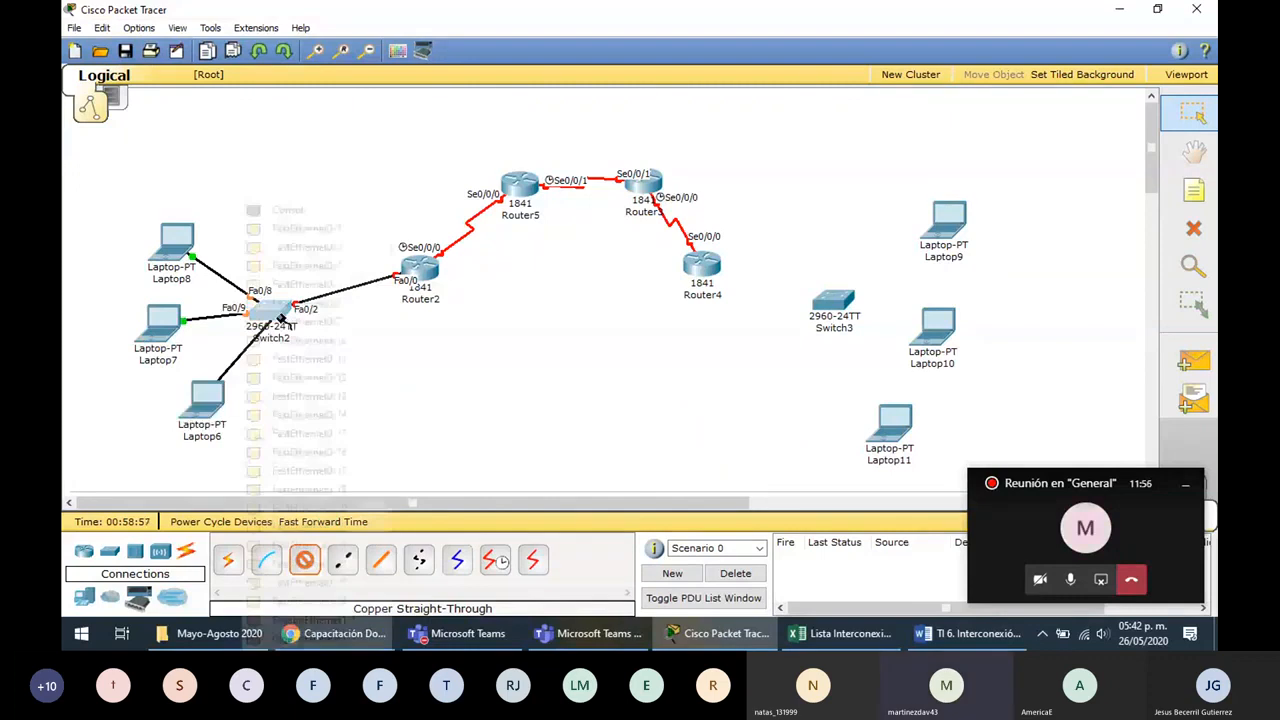
click(290, 282)
Connect Router4 FastEthernet0/0 to Switch3 FastEthernet0/9 with a copper straight-through cable
click(682, 278)
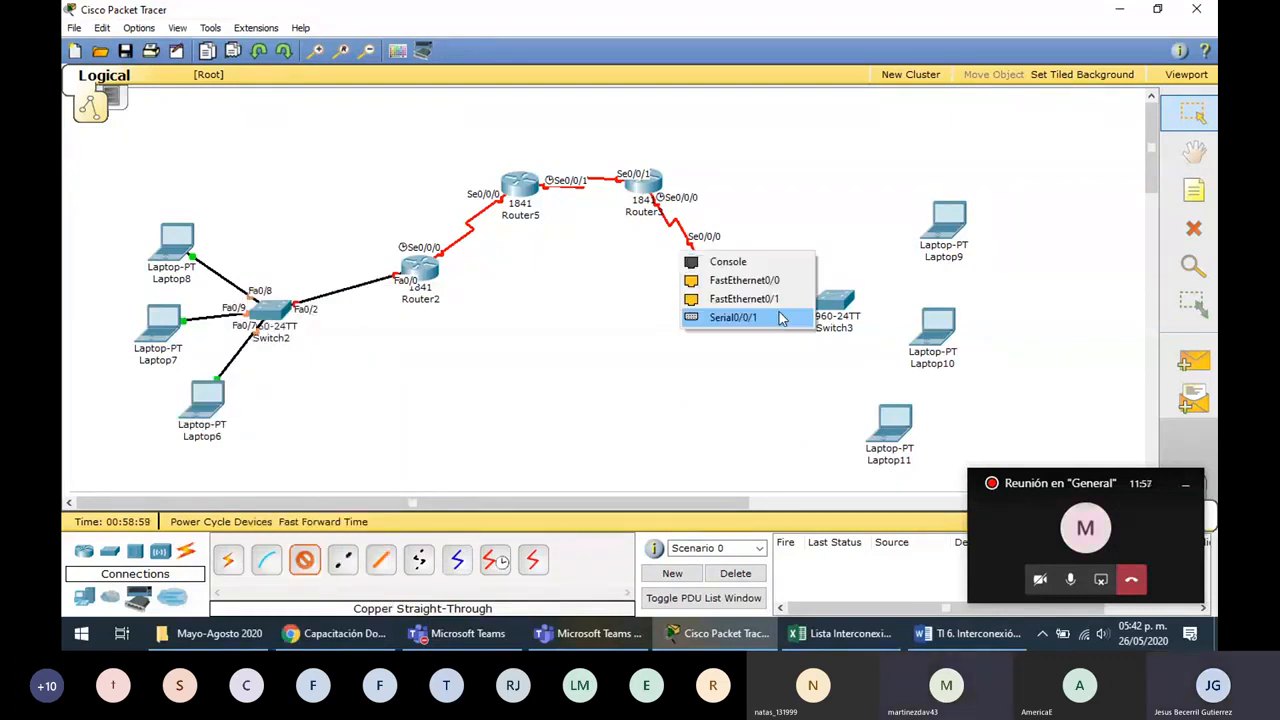
click(730, 277)
click(842, 307)
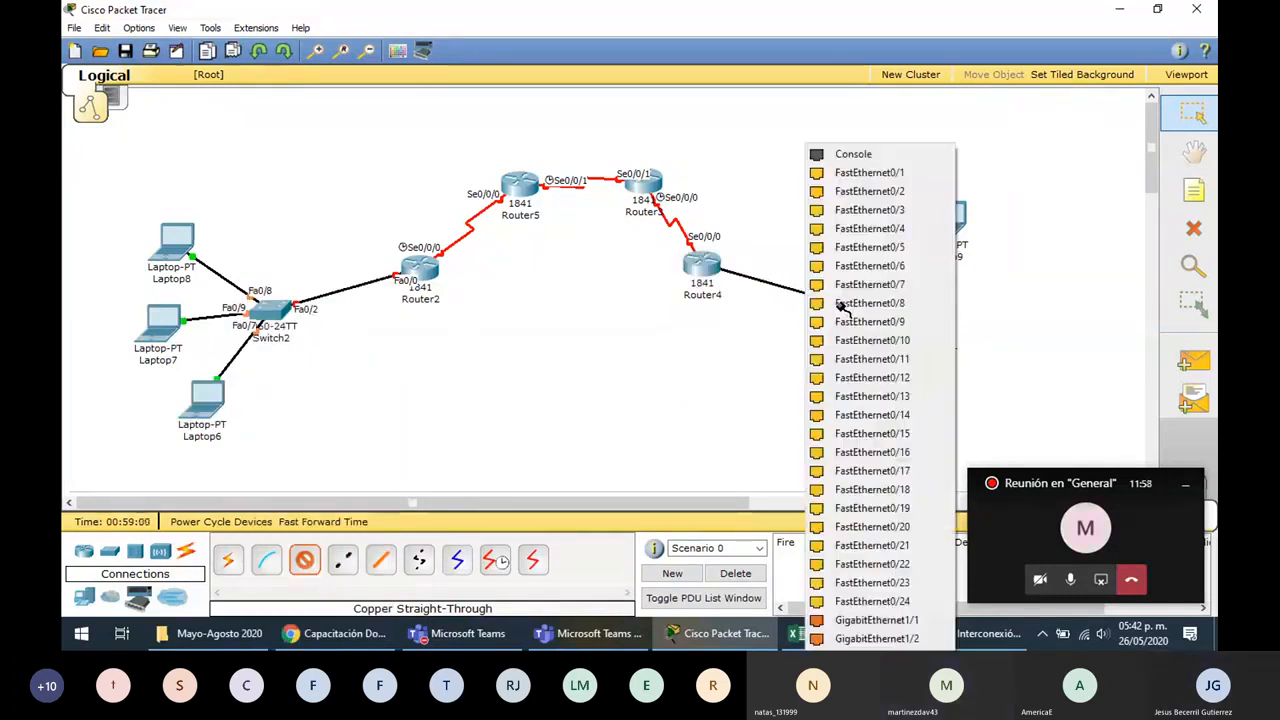
click(852, 320)
Connect Switch3 ports FastEthernet0/3, 0/5 and 0/4 to Laptop9, Laptop10 and Laptop11 with copper straight-through cables
click(839, 306)
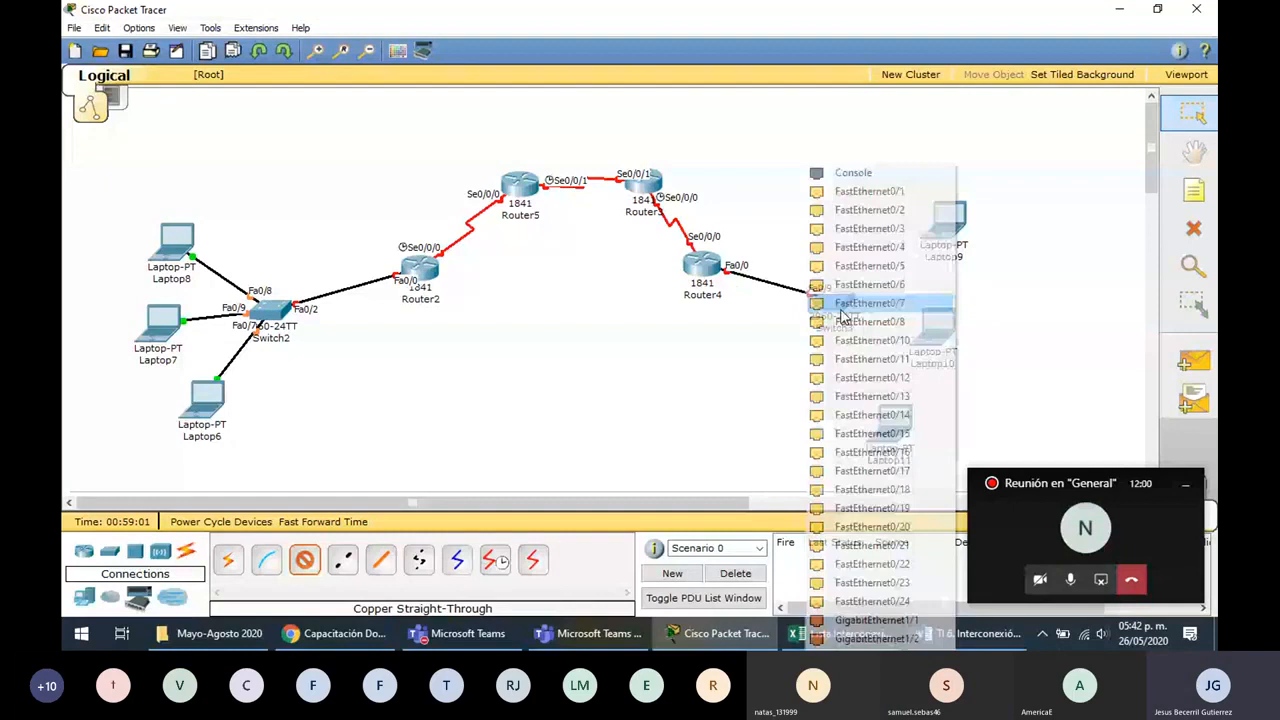
click(862, 233)
click(941, 225)
click(953, 258)
click(832, 304)
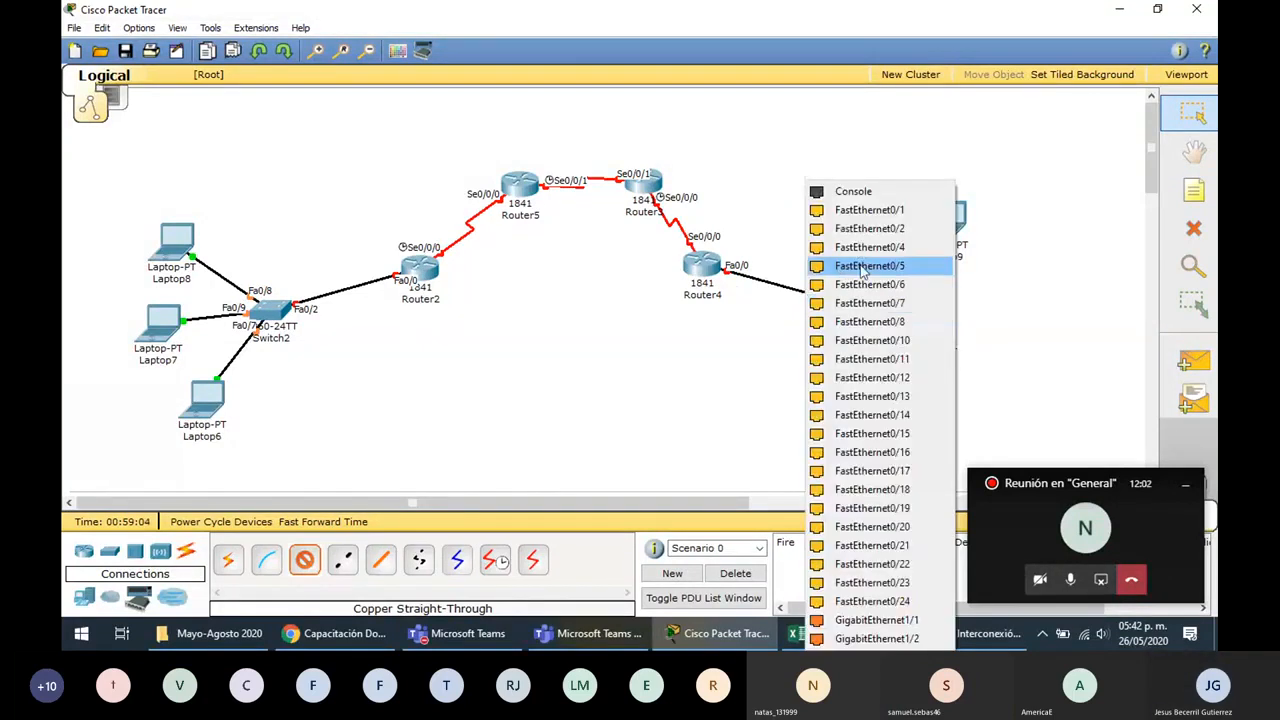
click(863, 268)
click(940, 335)
click(1050, 339)
click(832, 302)
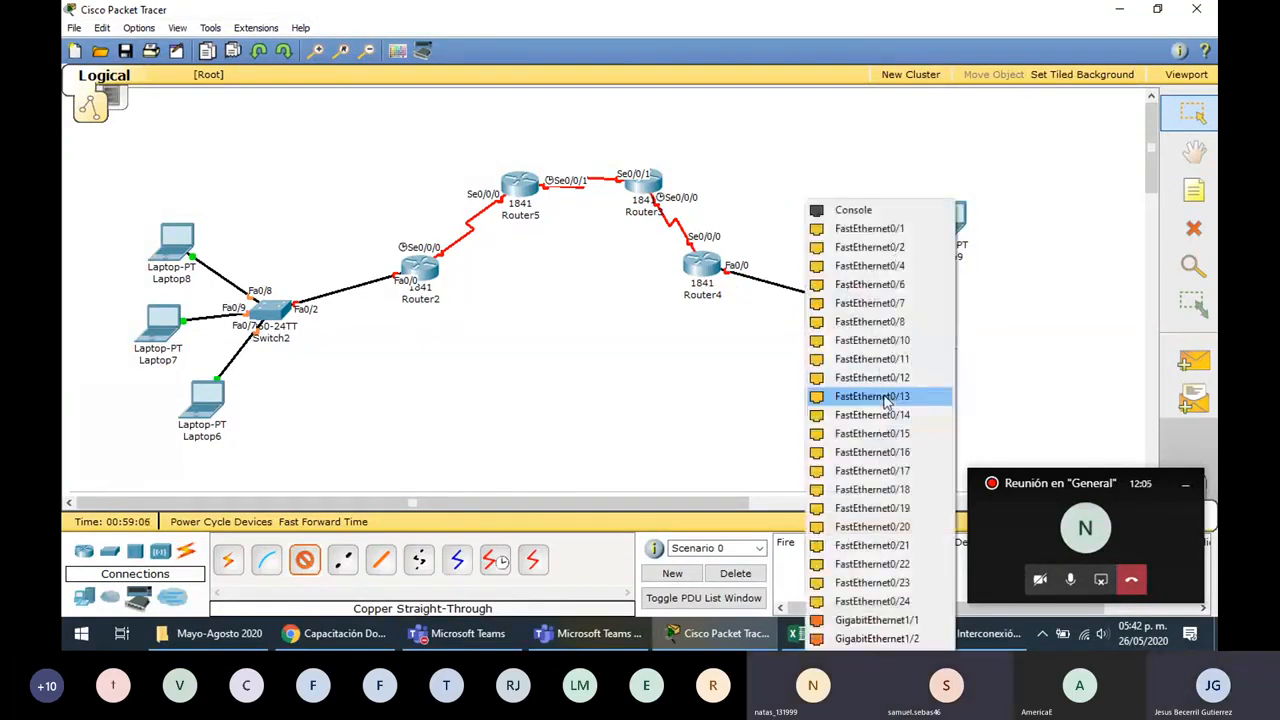
click(870, 265)
click(880, 420)
click(905, 433)
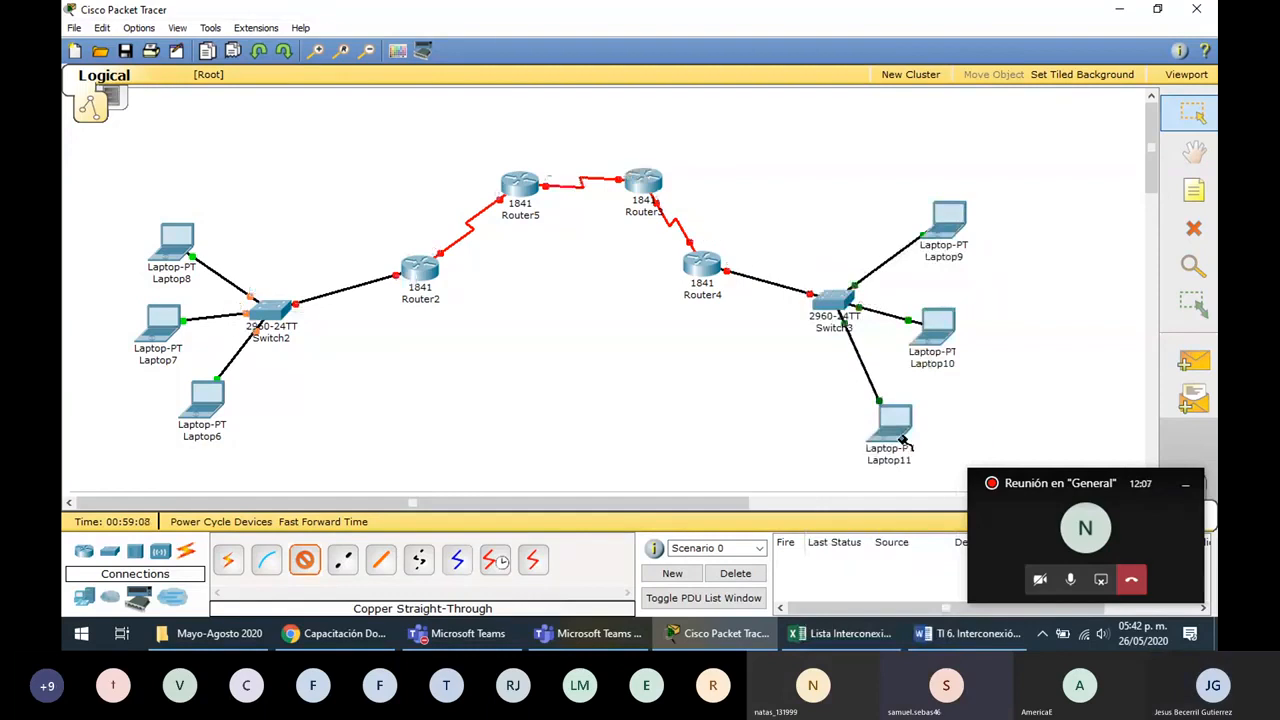
key(Escape)
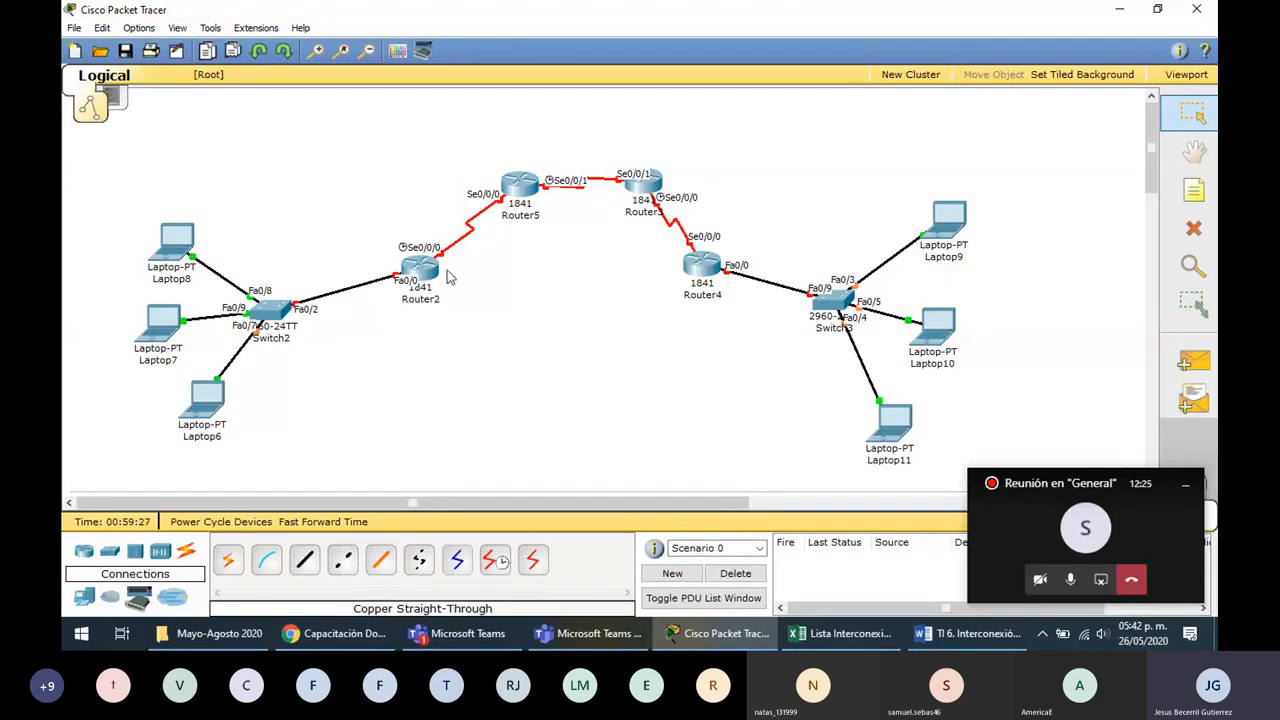
Move Router2 and Router4 slightly lower in the topology so both sit at about the same height
drag(448, 278, 460, 292)
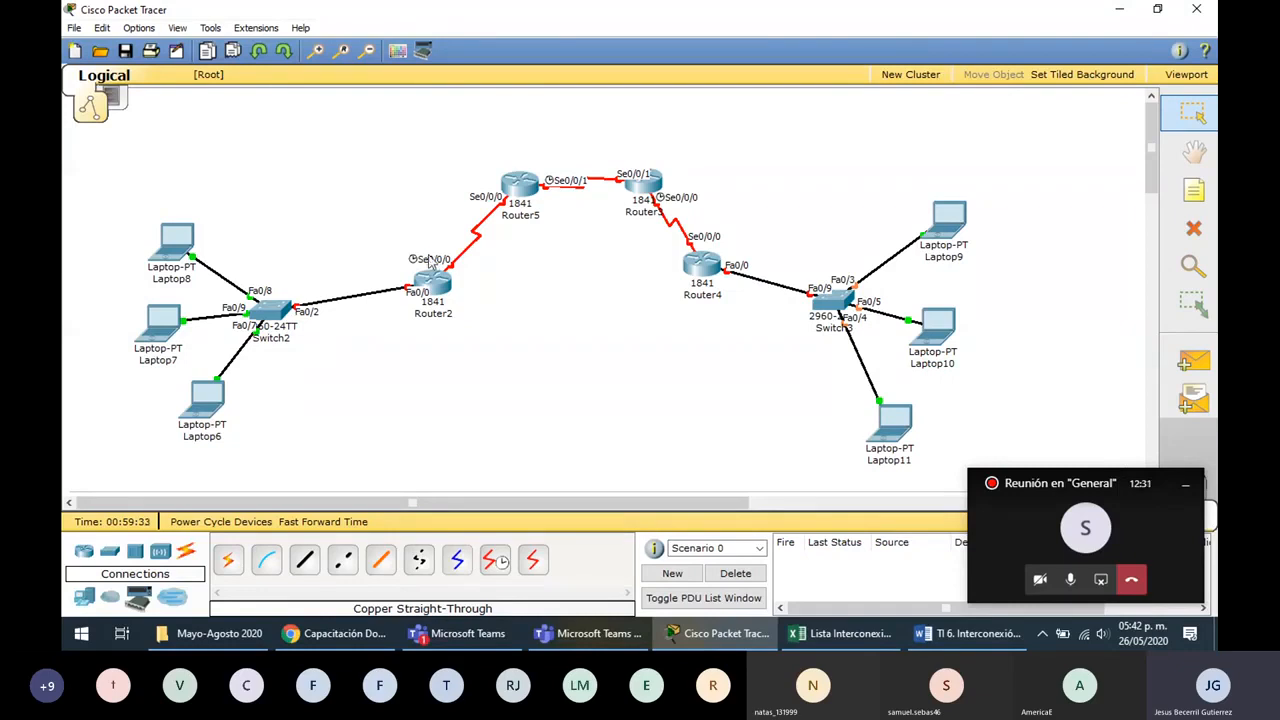
drag(429, 261, 452, 293)
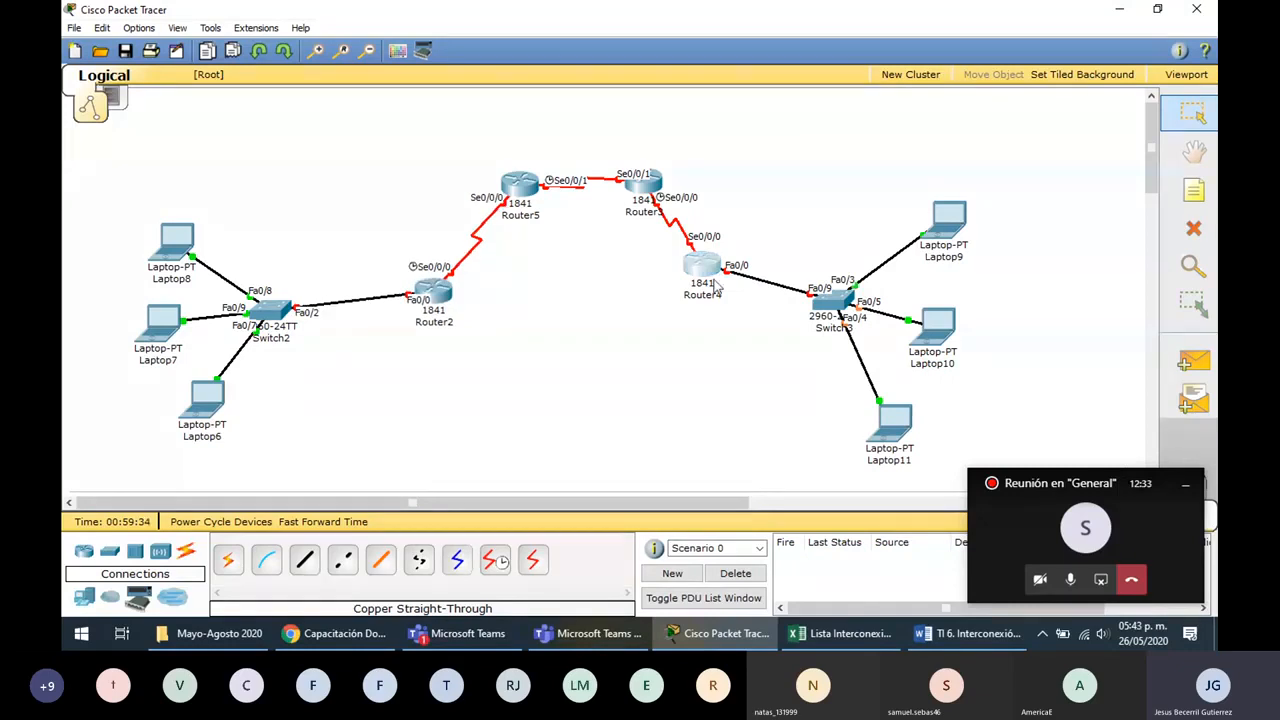
drag(716, 287, 716, 305)
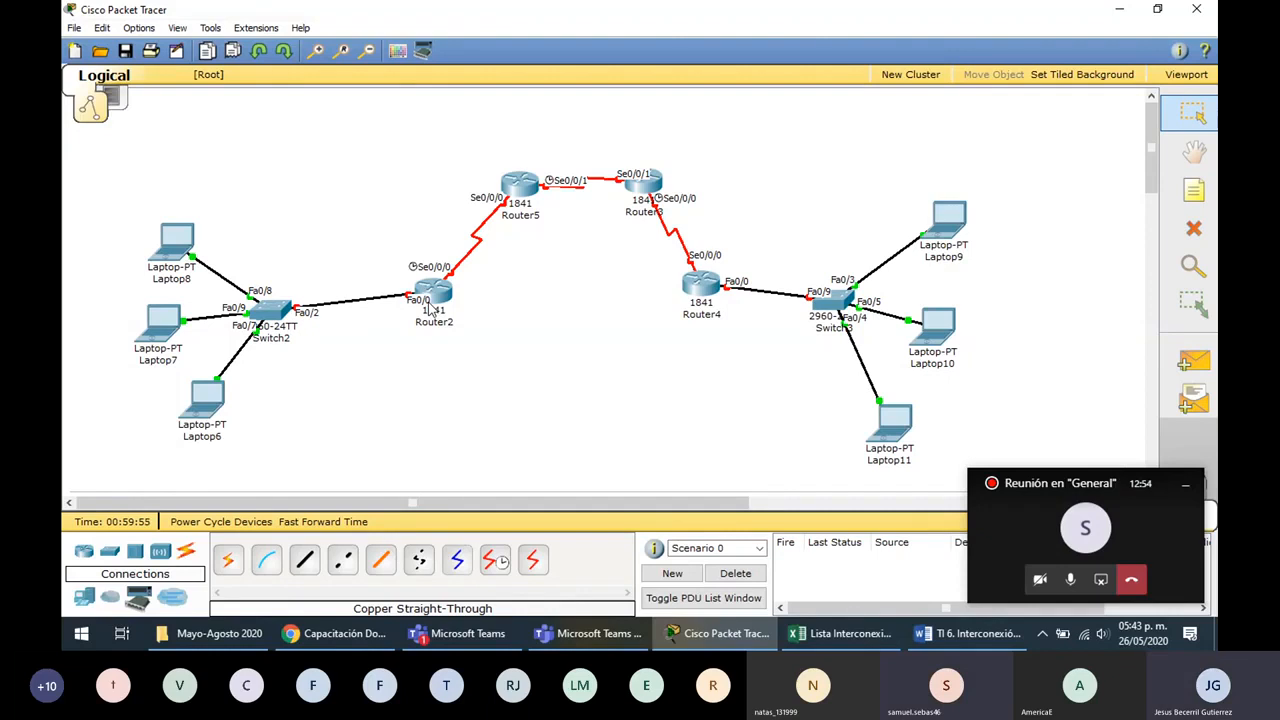
Place a note reading "192.168.50.0 /24" above Switch2 and copy its text
key(n)
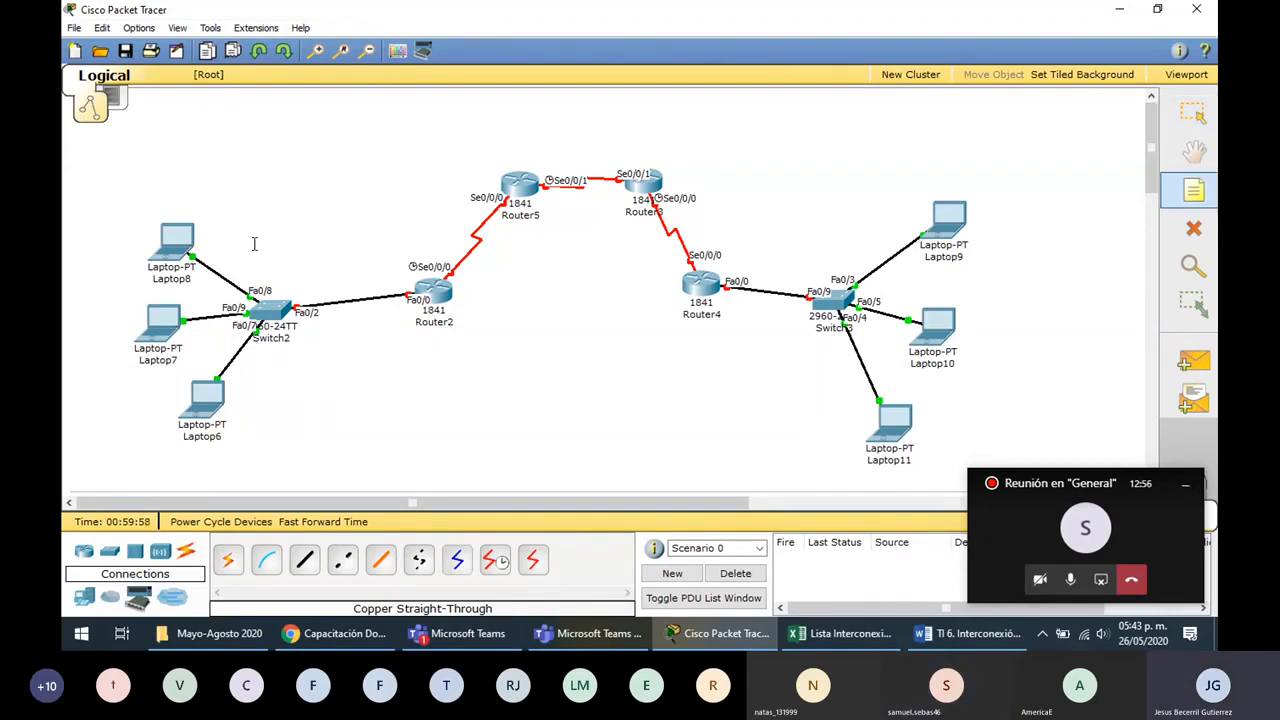
click(254, 243)
text(192.168.)
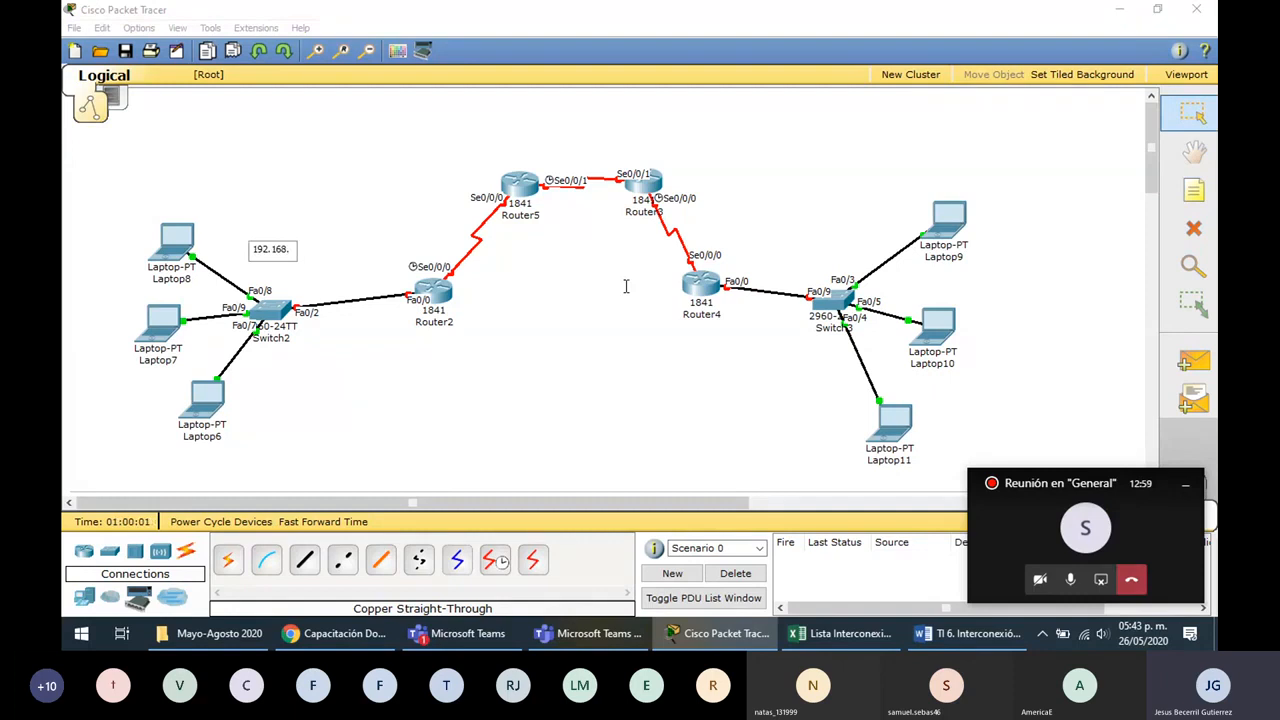
text(50.0 /24)
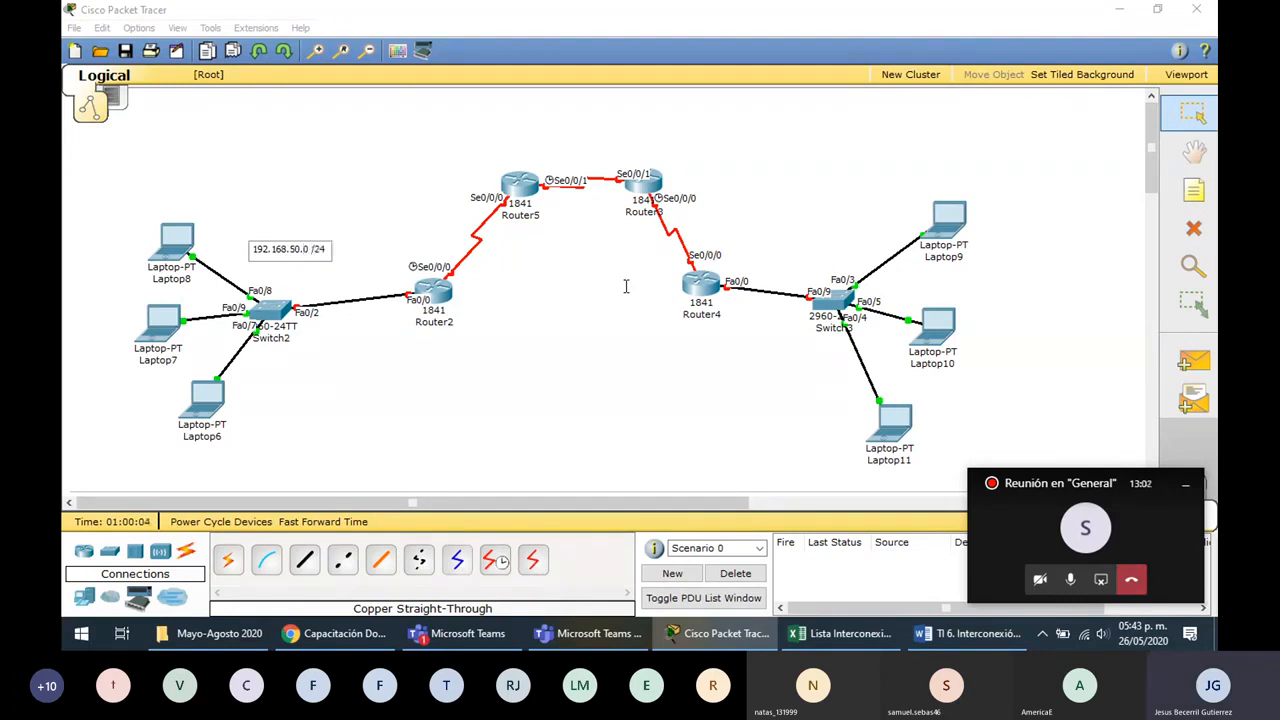
key(ctrl+a)
key(ctrl+c)
click(626, 292)
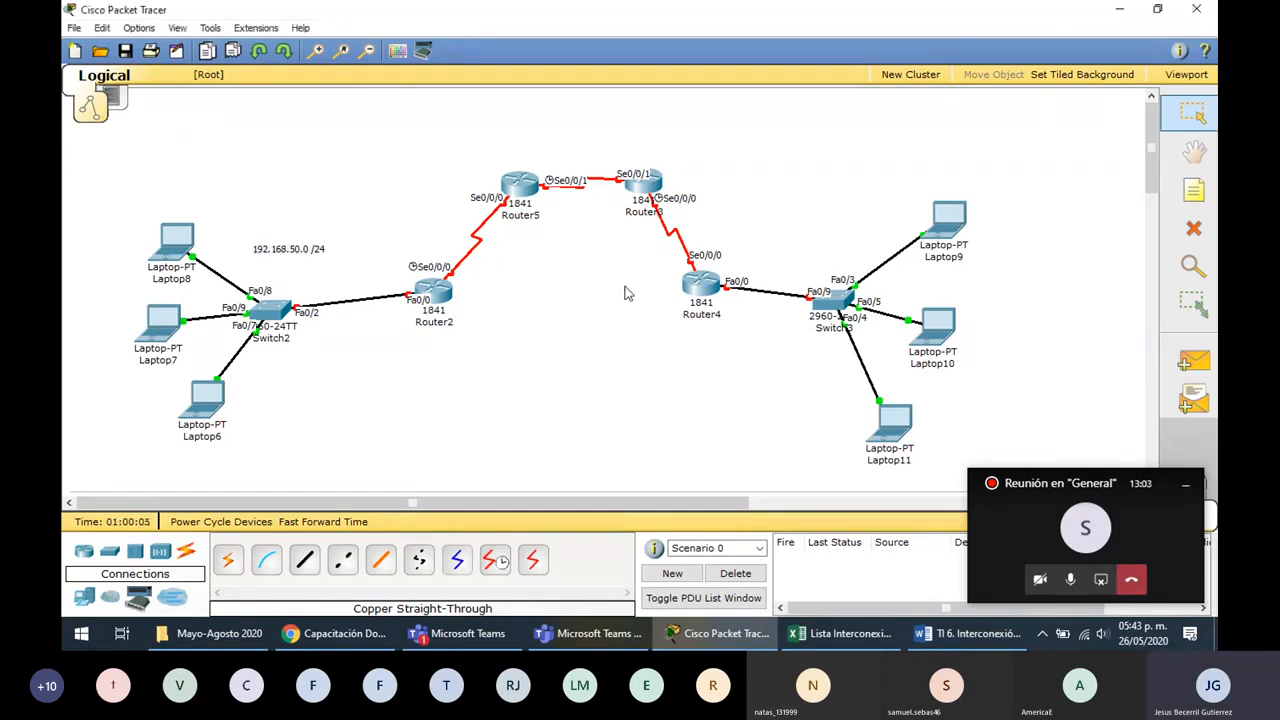
Place a note above Switch3 from the copied text, edited to read "192.168.60.0 /24"
key(n)
click(818, 233)
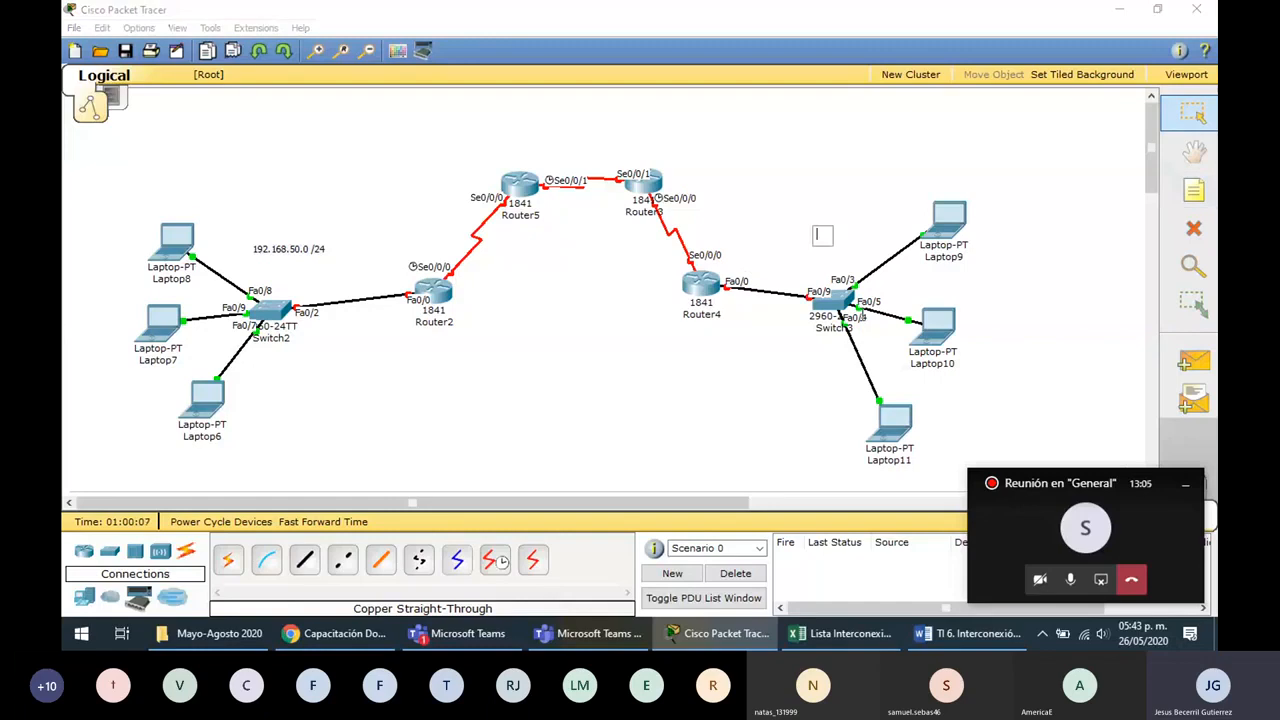
key(ctrl+v)
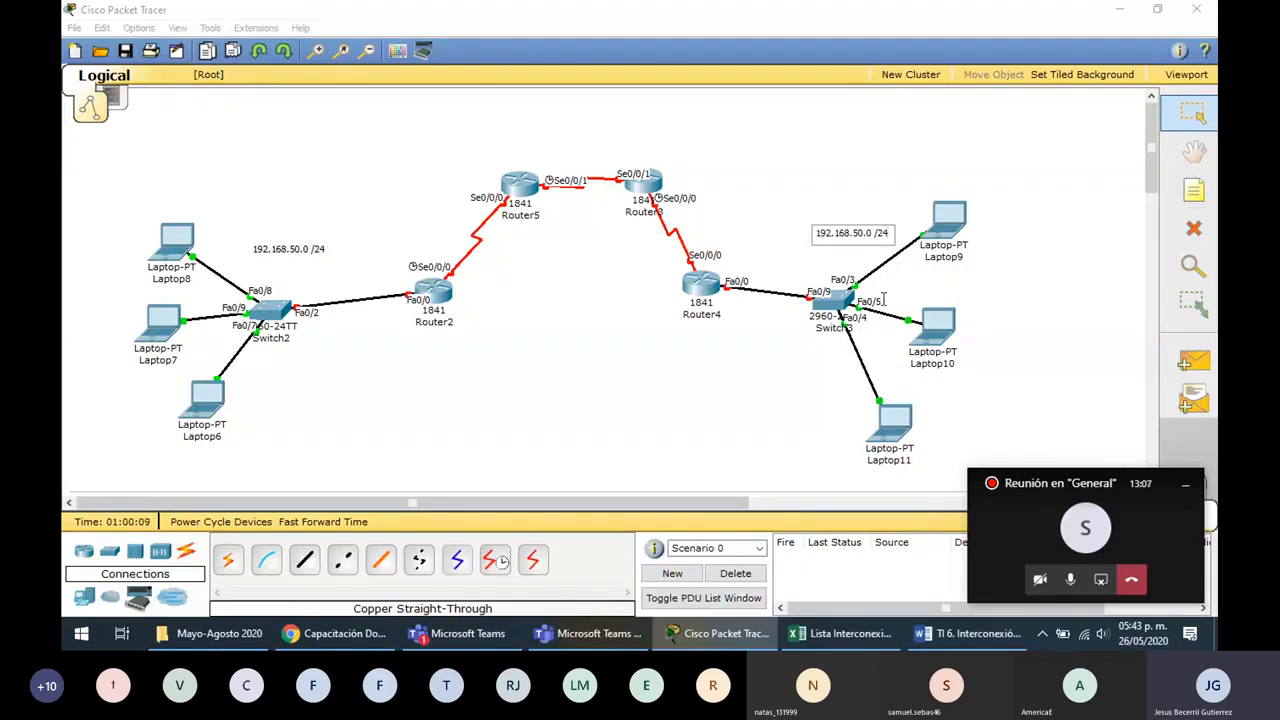
key(Left)
key(Left)
key(Left)
key(Left)
key(Left)
key(Left)
key(Left)
key(BackSpace)
text(6)
click(766, 215)
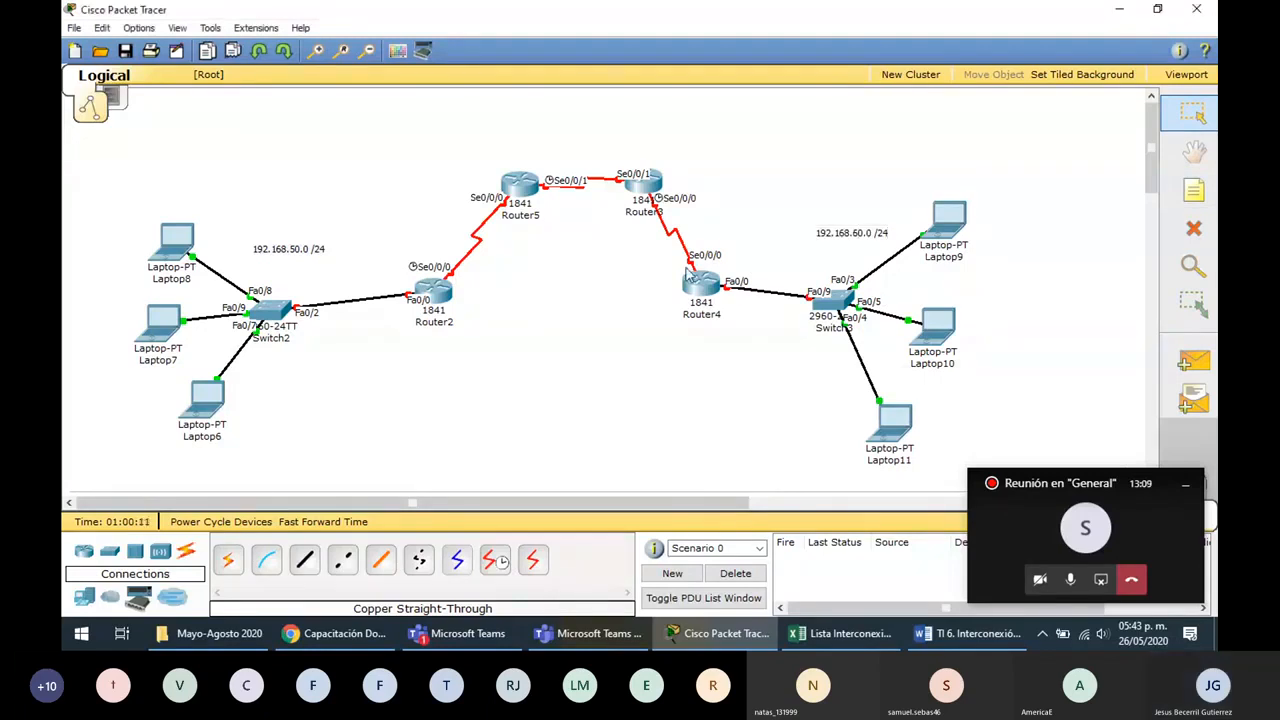
Label the Router2–Router5 link with the note "30.0.0.0 /8" and the Router5–Router3 link with "31.0.0.0 /8"
click(474, 281)
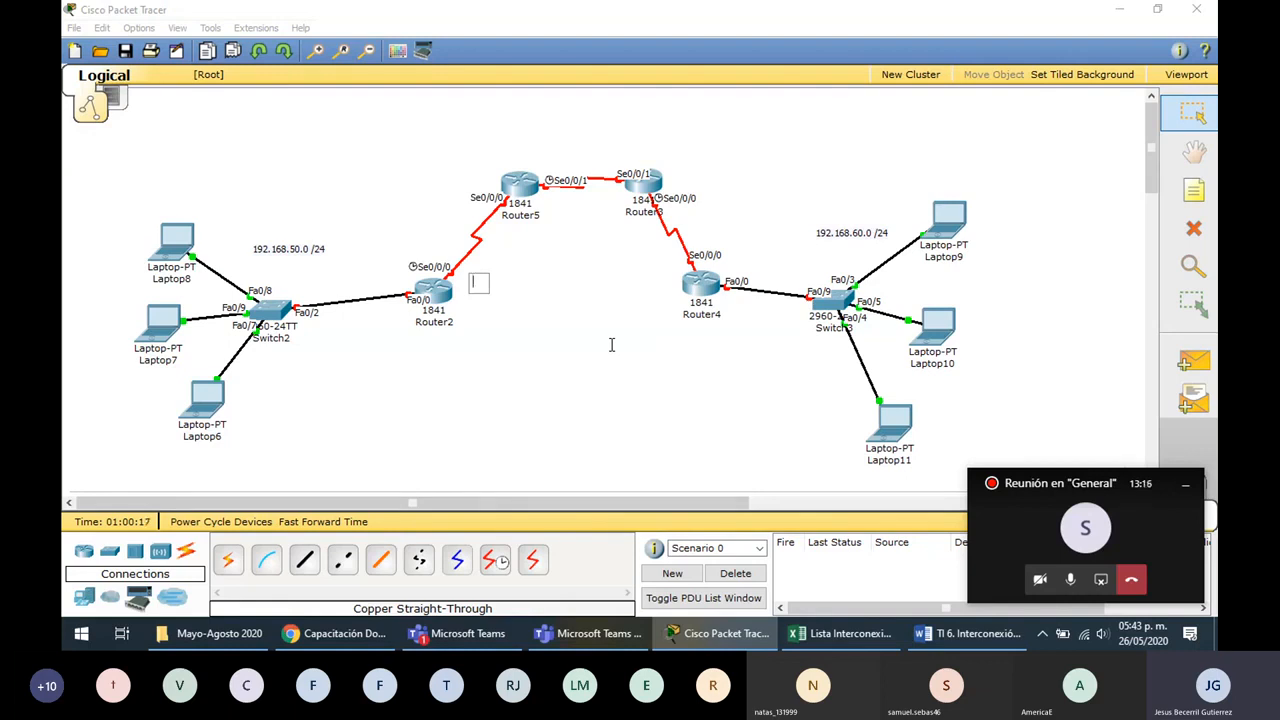
text(30.0.0.0 /8)
click(608, 345)
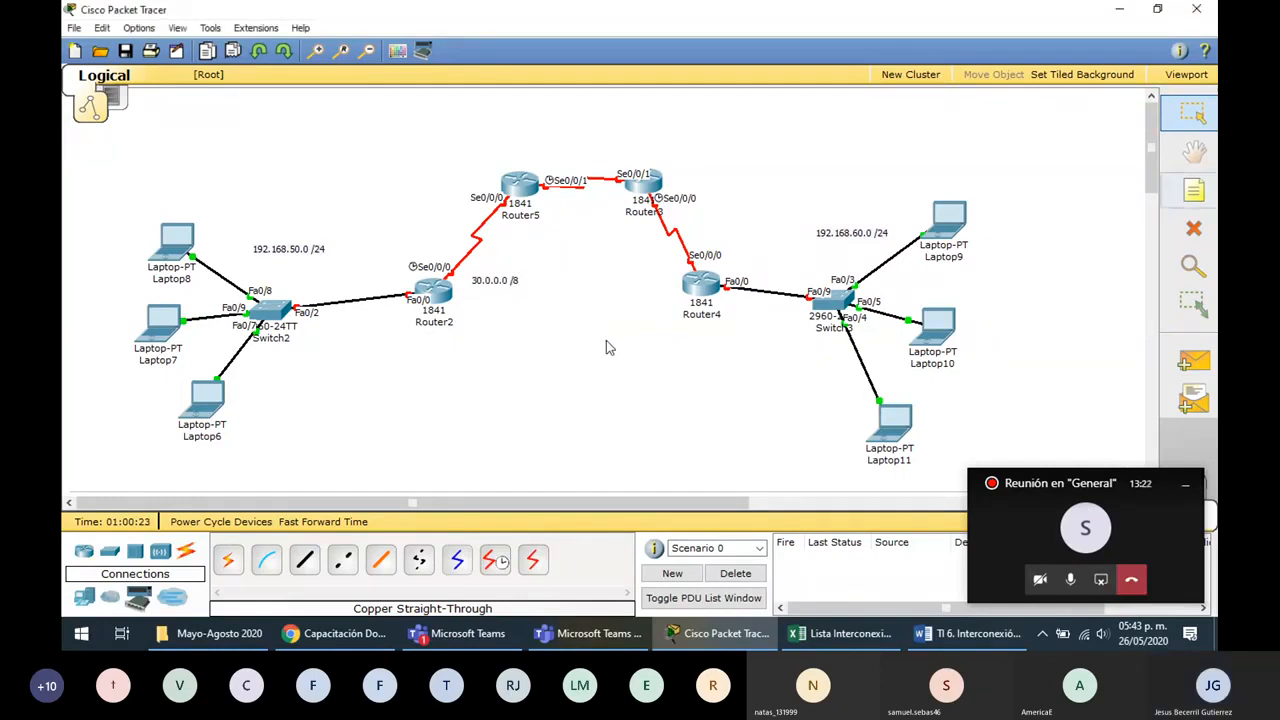
click(573, 157)
text(30.0.0.0 /8)
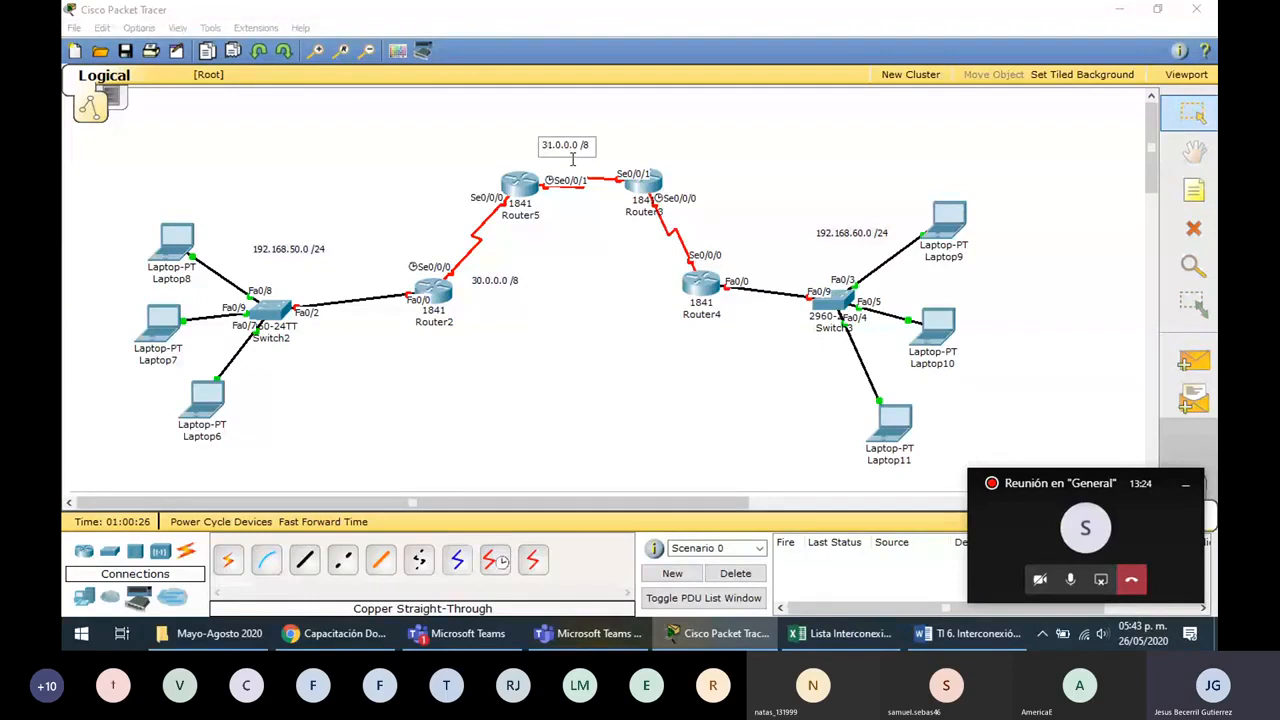
Label the Router3–Router4 link with a note reading "32.0.0.0 /8"
click(1193, 190)
click(725, 233)
text(30.0.0.0 /8)
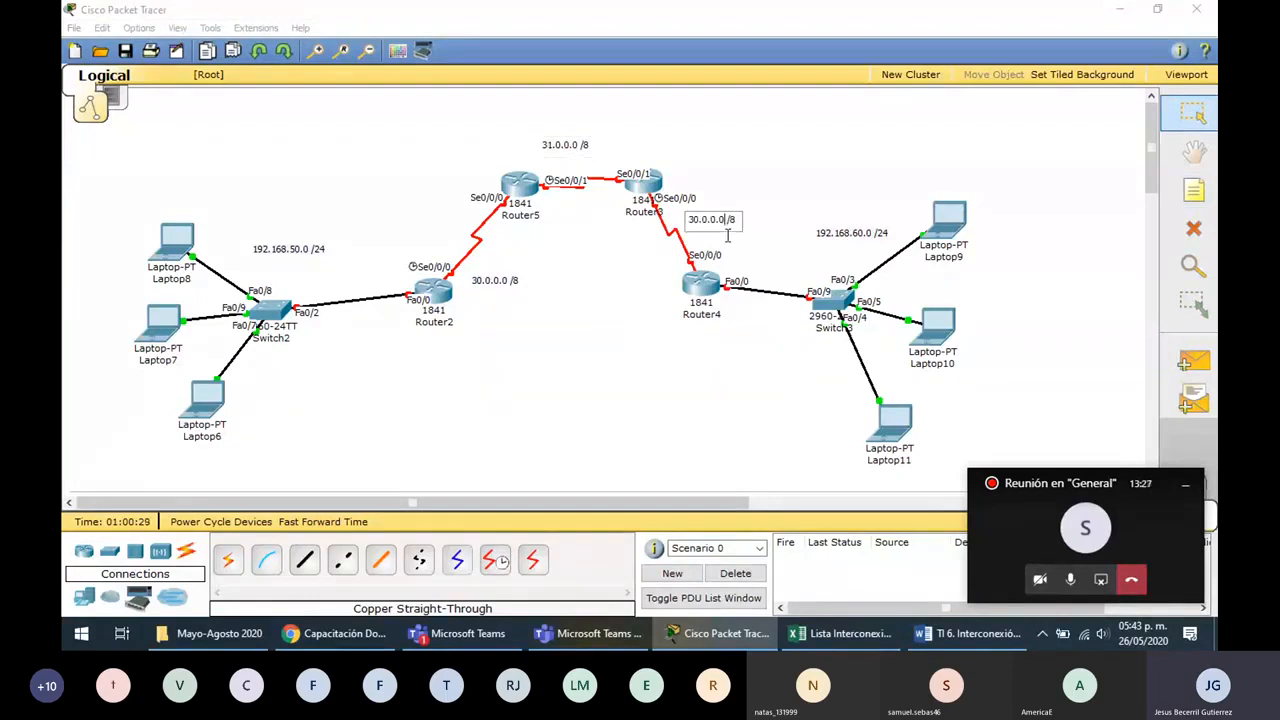
key(Left)
key(Left)
key(Left)
key(Left)
key(Left)
key(Left)
key(BackSpace)
text(2)
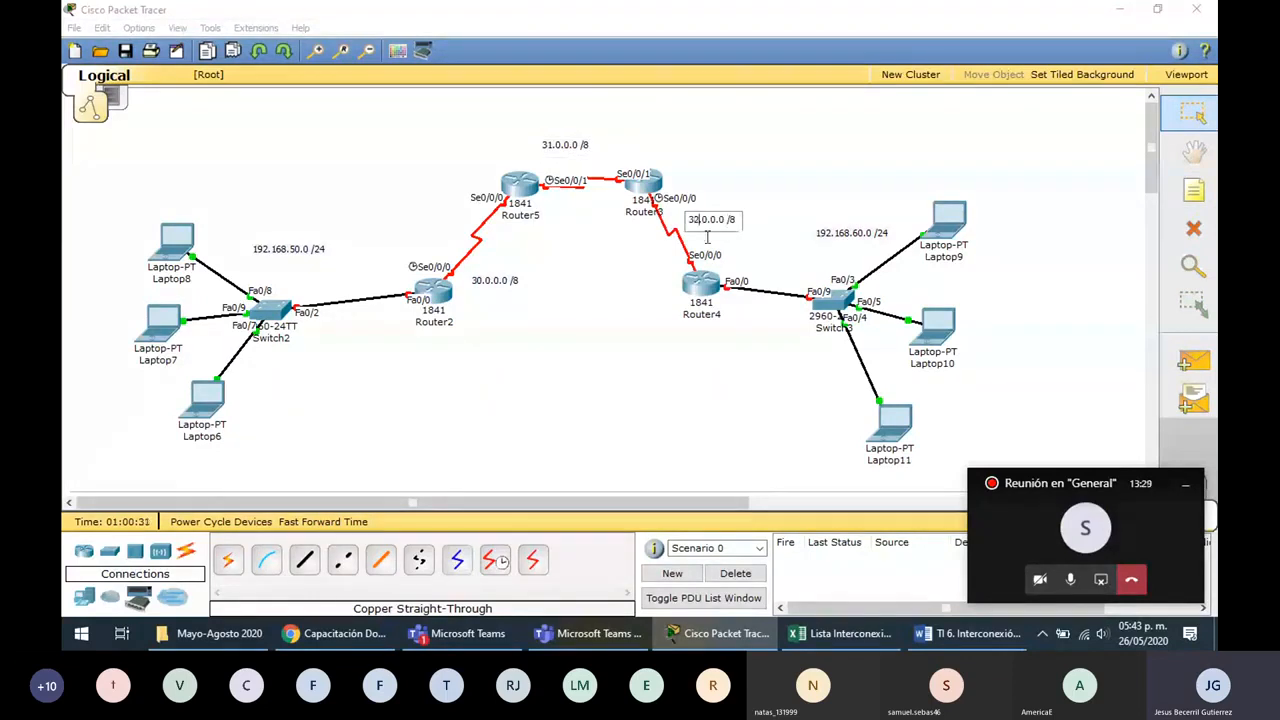
click(707, 237)
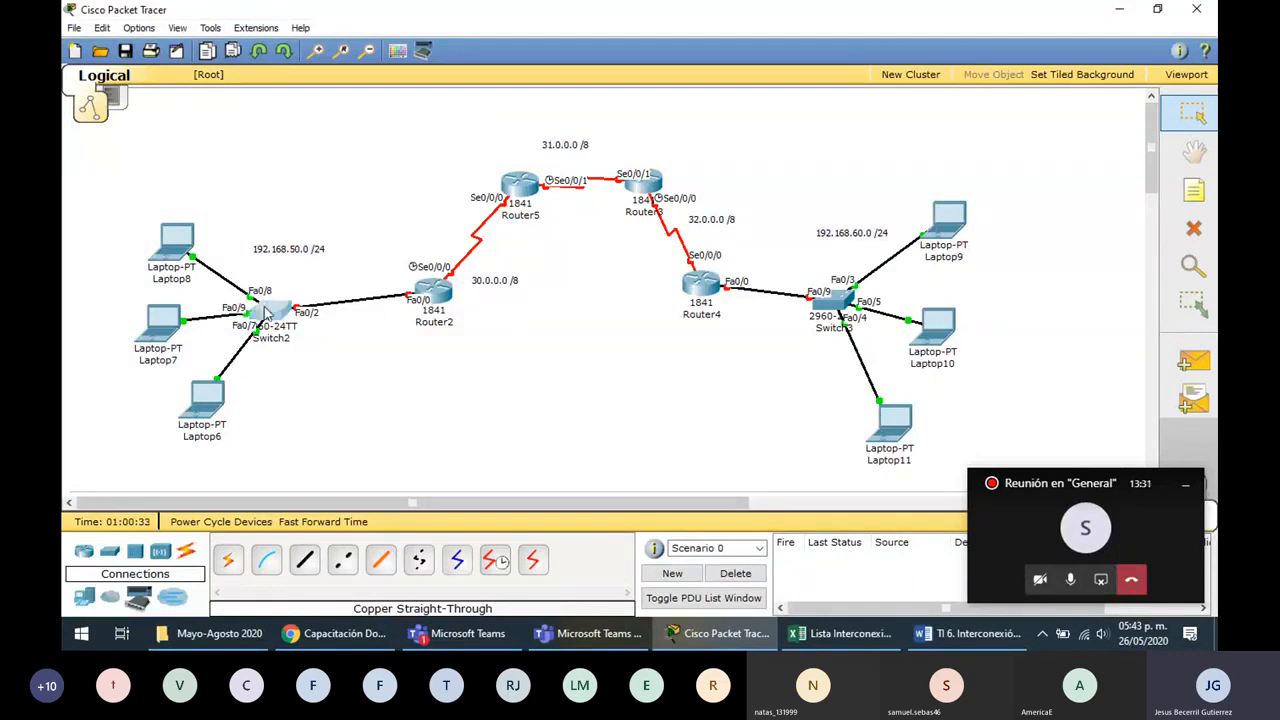
Move Switch2, the 192.168.50.0 /24 note, Laptop8, Laptop7 and Laptop6 closer to Router2
drag(265, 311, 314, 308)
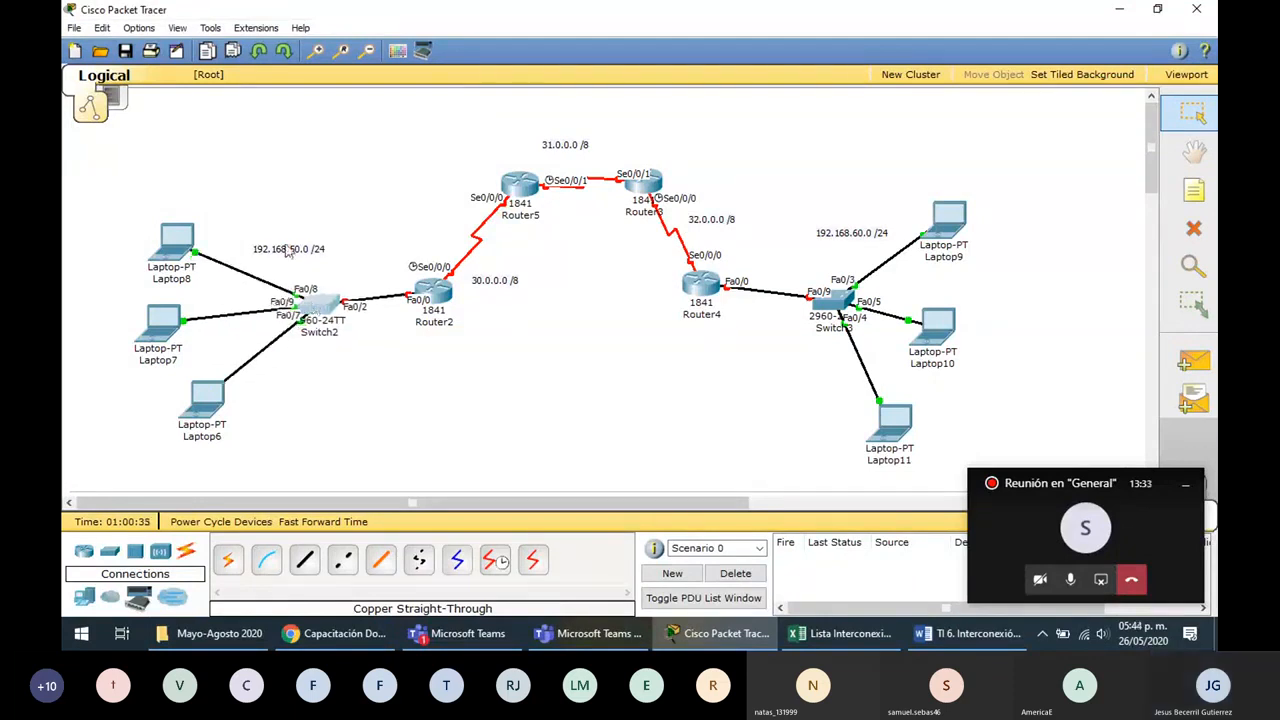
drag(287, 250, 372, 247)
drag(178, 243, 233, 231)
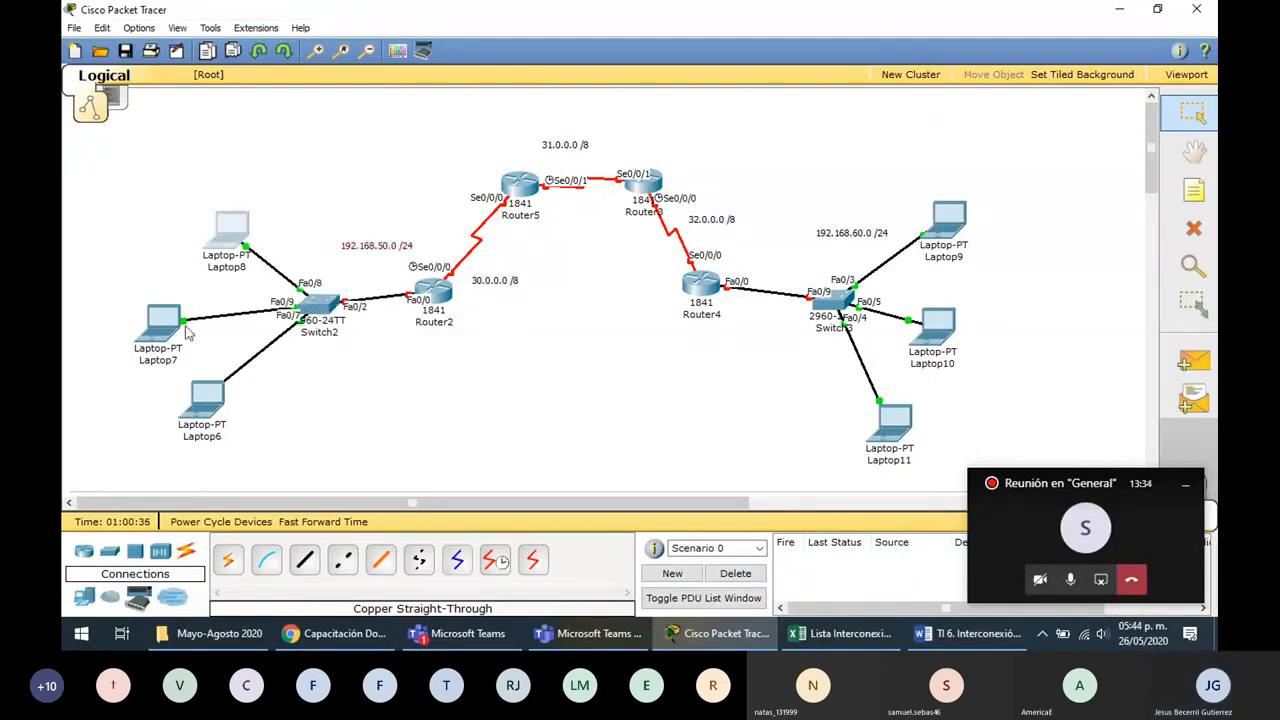
drag(188, 334, 281, 337)
drag(218, 390, 298, 362)
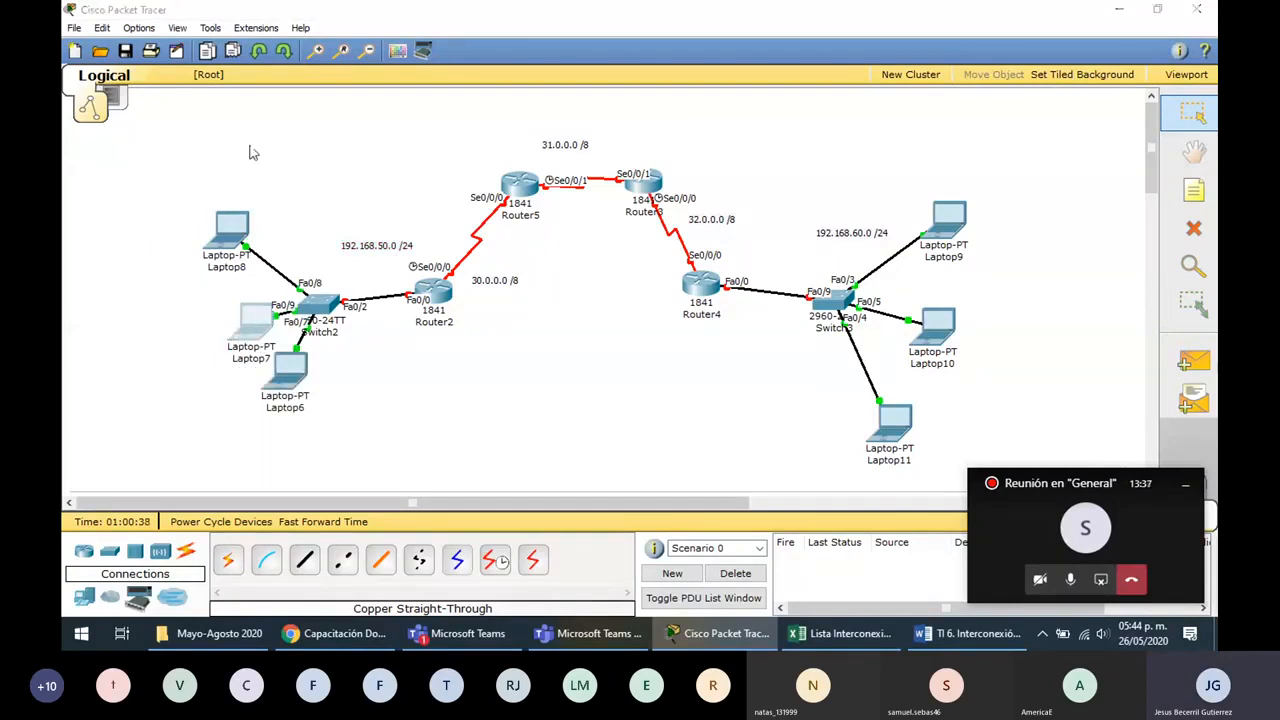
click(255, 318)
click(608, 32)
Enlarge the topology view and spread Laptop6 and Laptop7 apart around Switch2
click(318, 51)
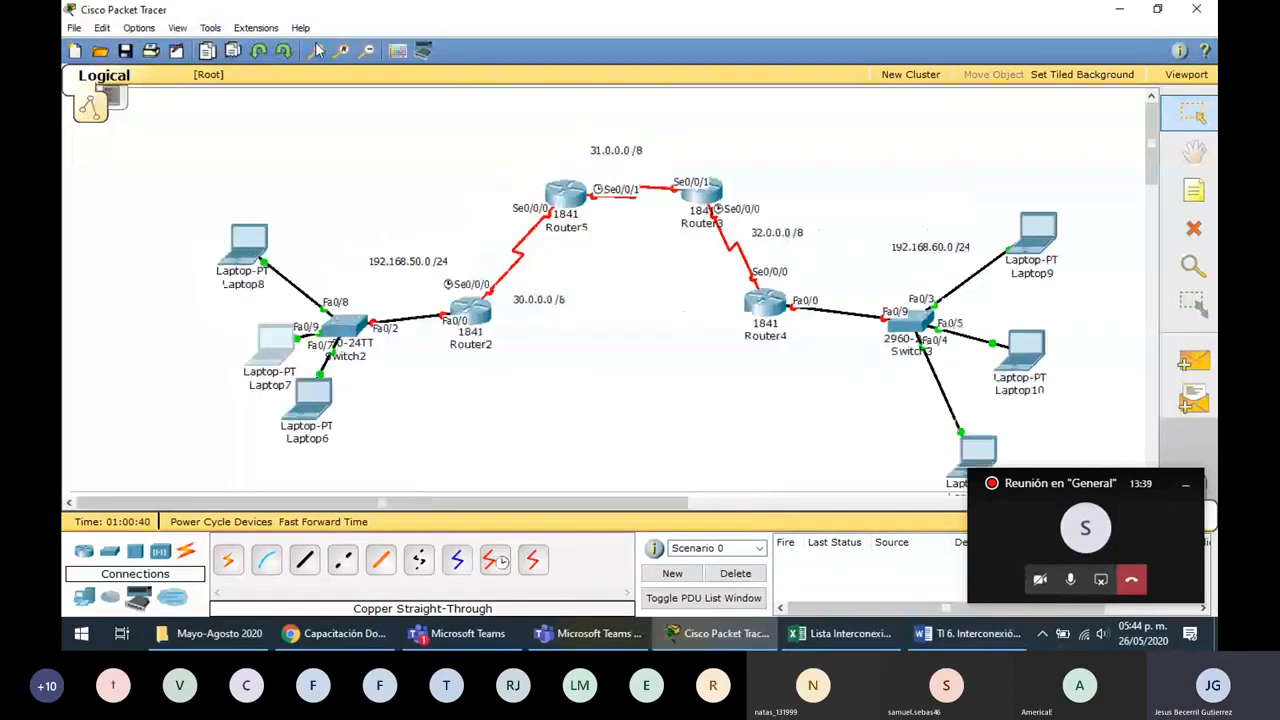
click(318, 51)
drag(518, 503, 556, 506)
scroll(578, 484, down, 1)
drag(242, 405, 300, 428)
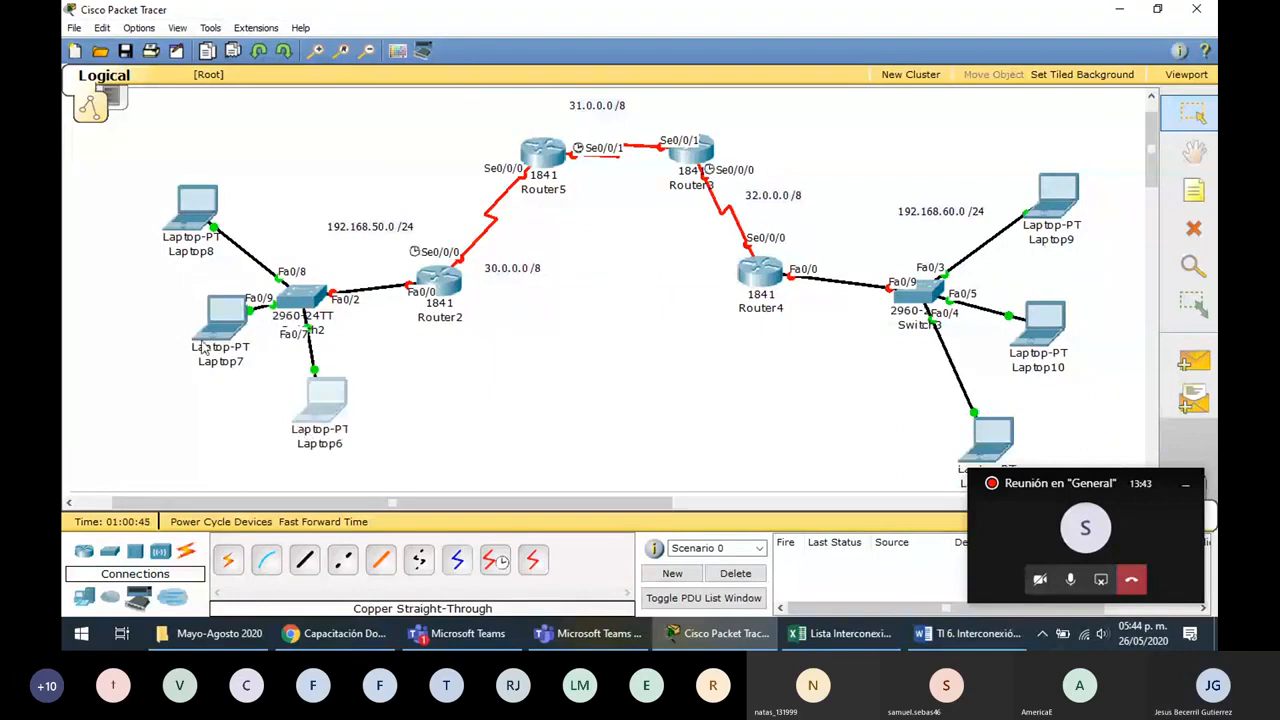
drag(206, 348, 198, 362)
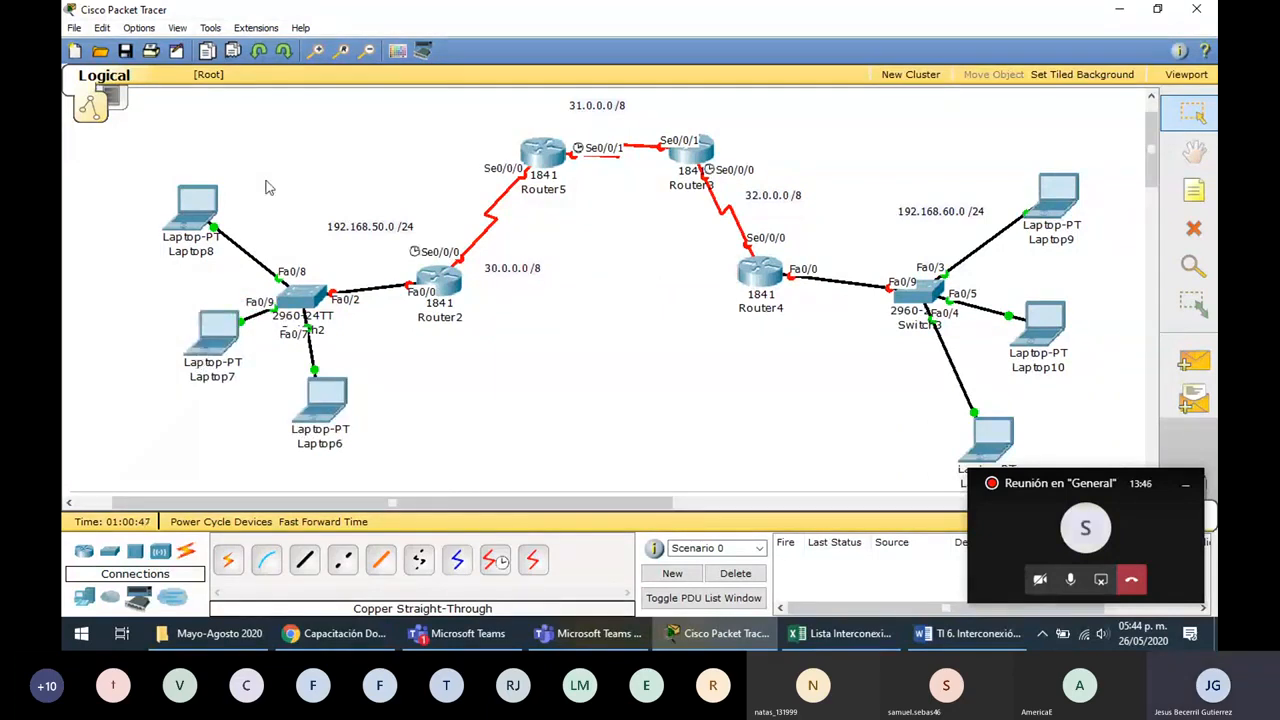
Assign Laptop8 the static IP address 192.168.50.2 with subnet mask 255.255.255.0 and copy the address
drag(199, 208, 199, 208)
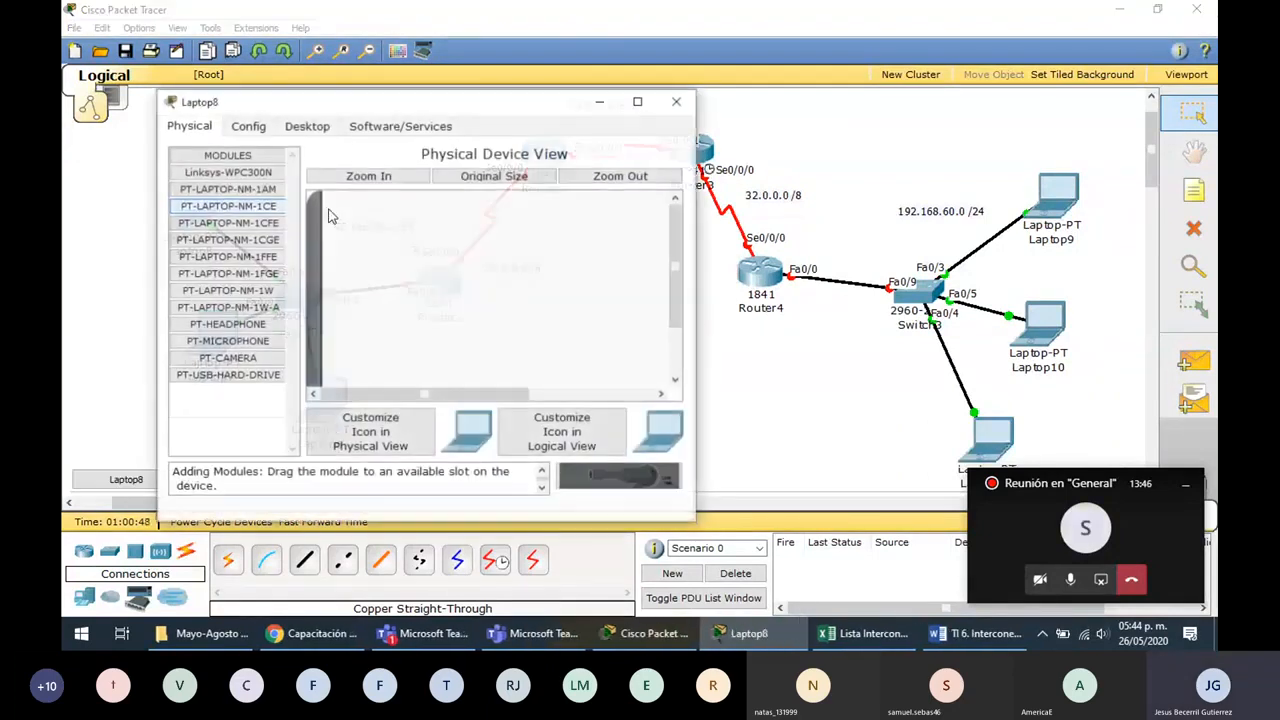
click(306, 125)
click(229, 200)
drag(278, 106, 590, 150)
click(674, 327)
text(192.)
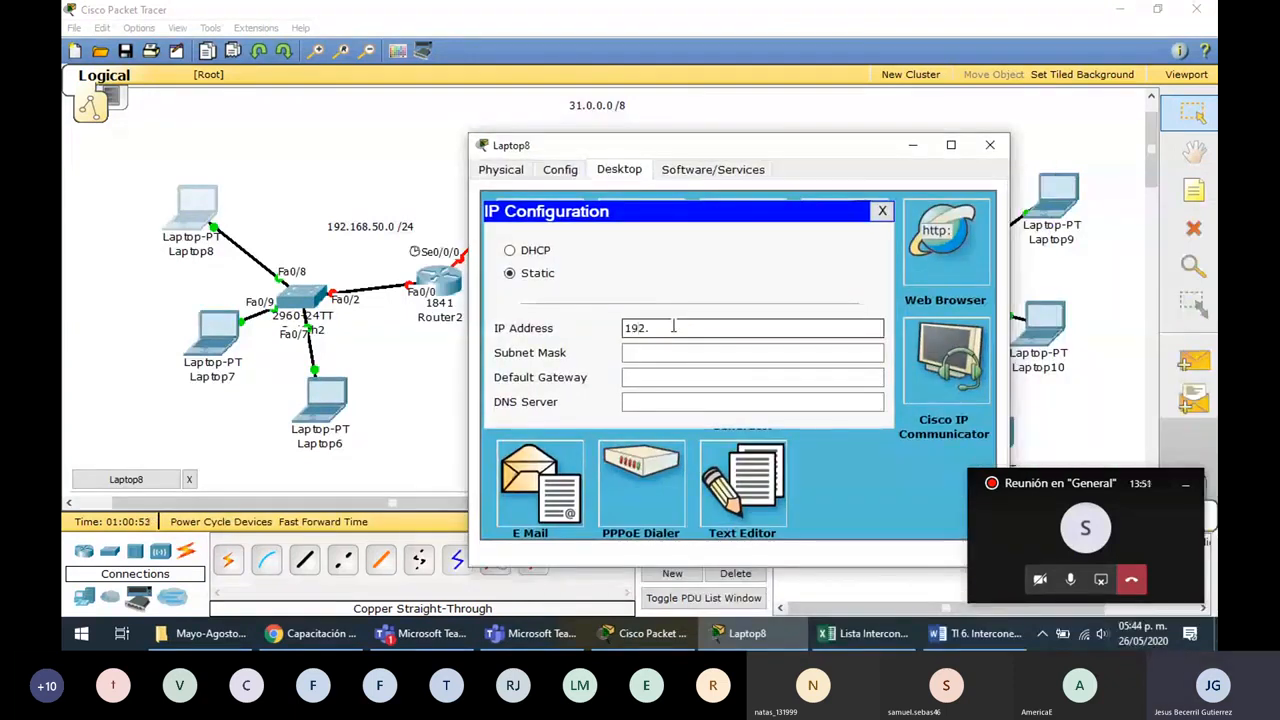
text(168.50.2)
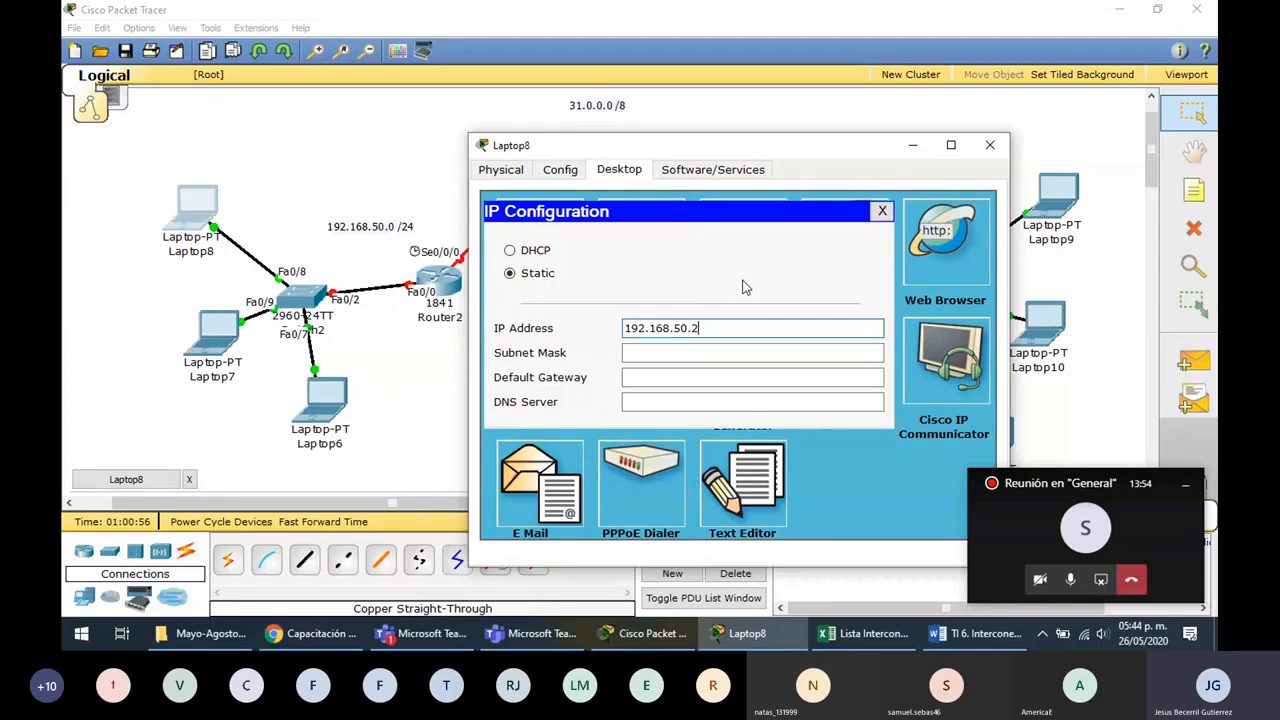
key(ctrl+a)
key(ctrl+c)
key(Tab)
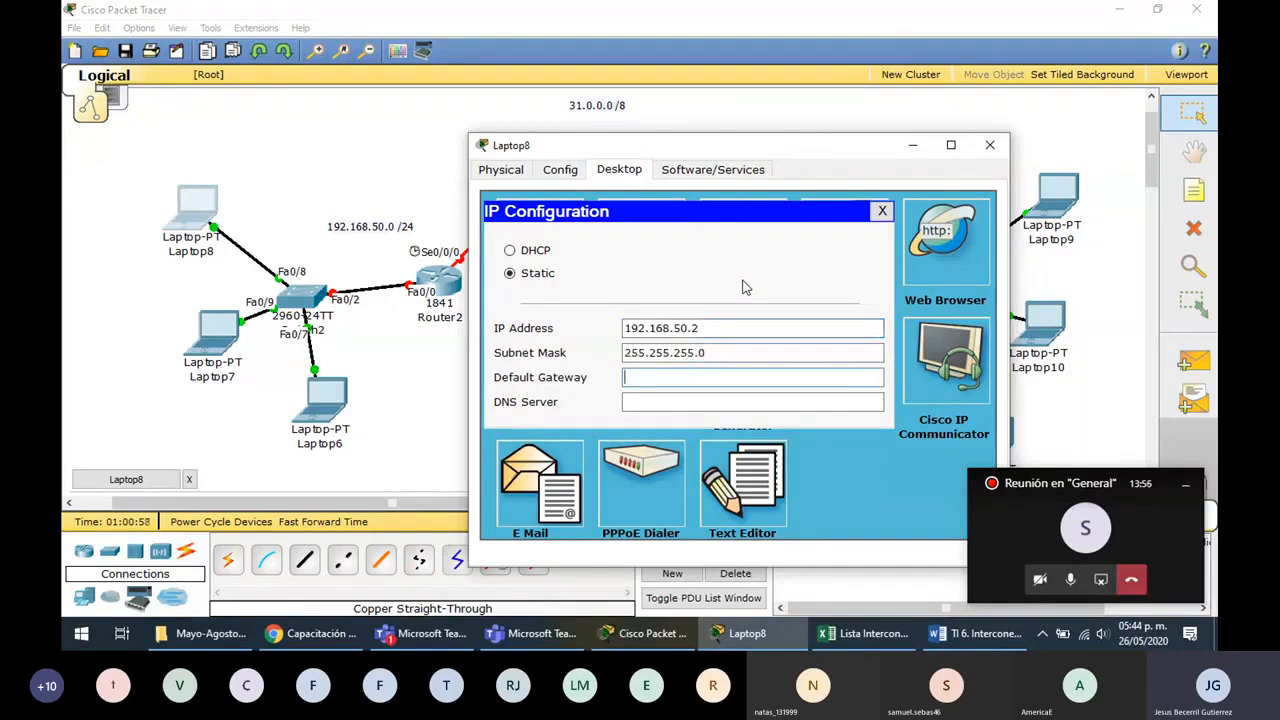
Set Laptop8's default gateway to 192.168.50.1, based on the copied IP address
key(Tab)
key(ctrl+v)
key(BackSpace)
text(1)
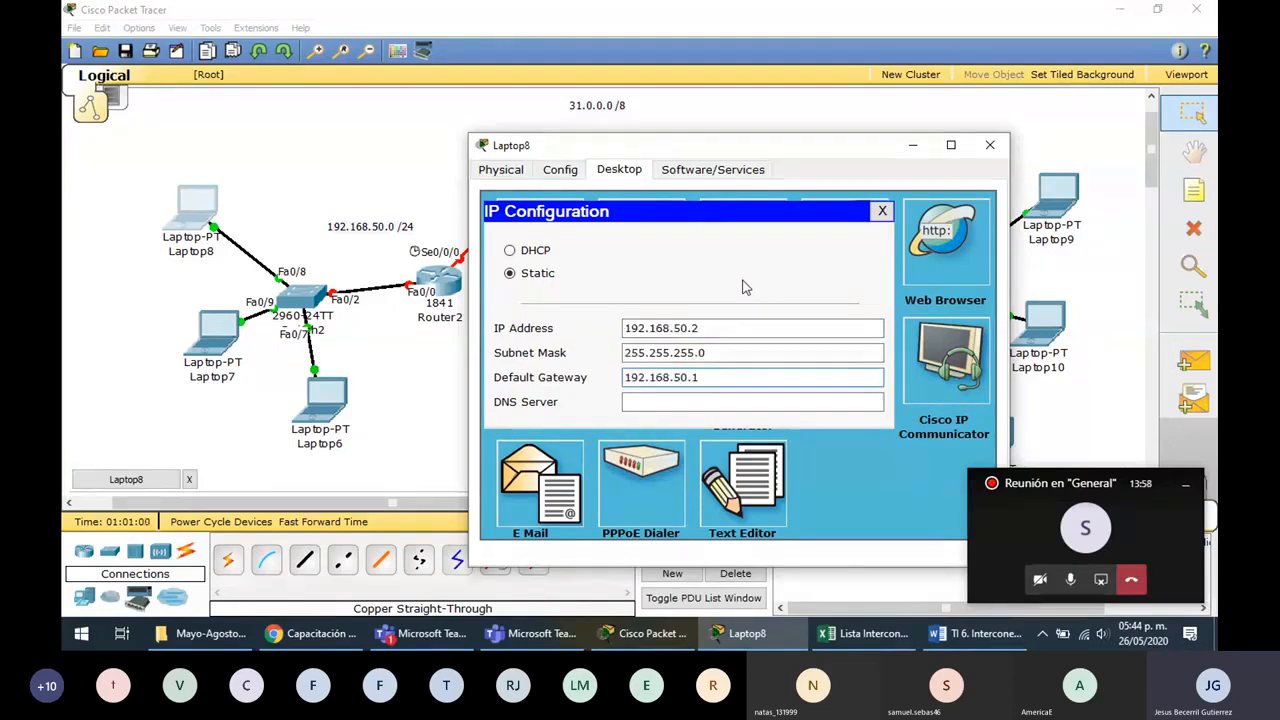
click(710, 406)
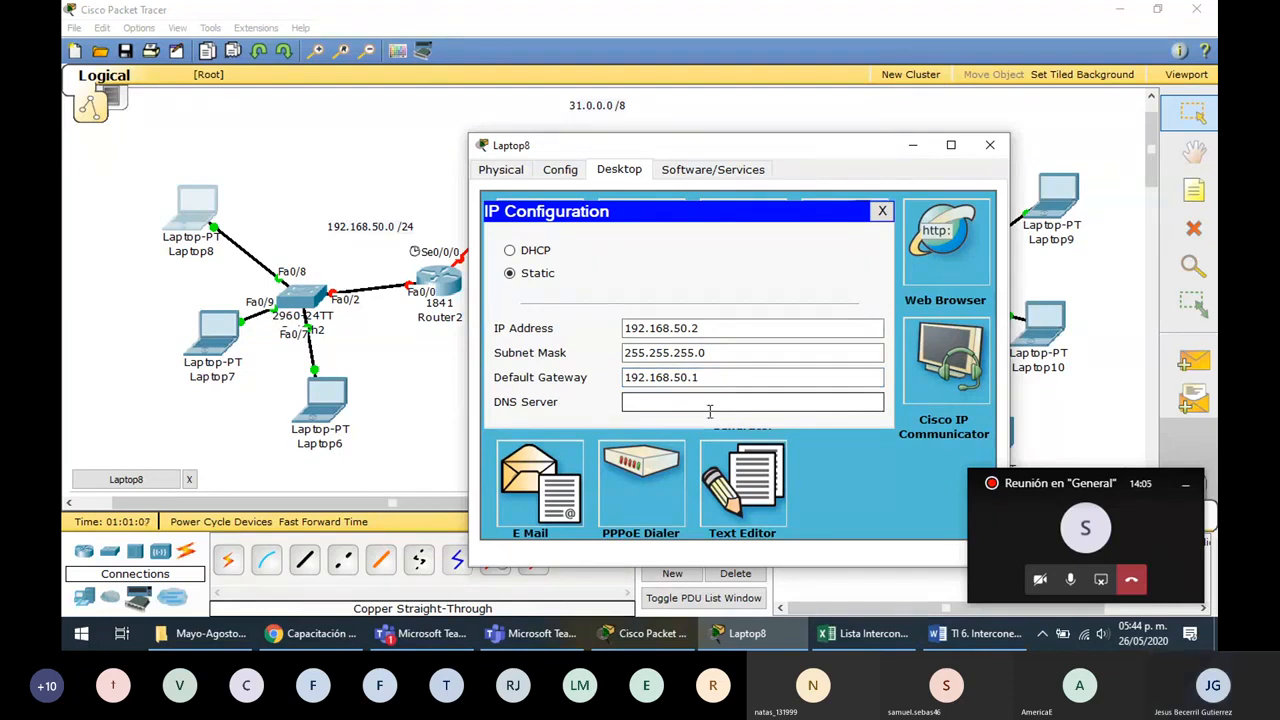
Assign Laptop7 the static IP address 192.168.50.3, subnet mask 255.255.255.0 and default gateway 192.168.50.1
click(1001, 148)
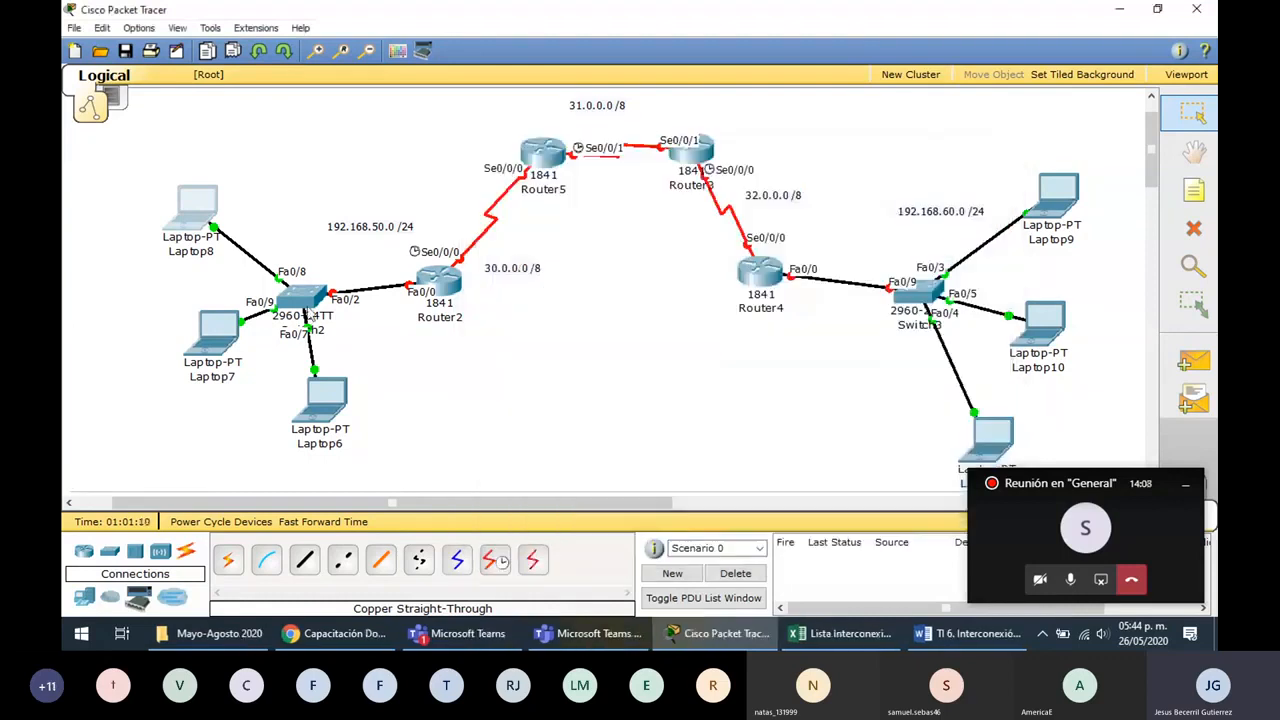
click(215, 330)
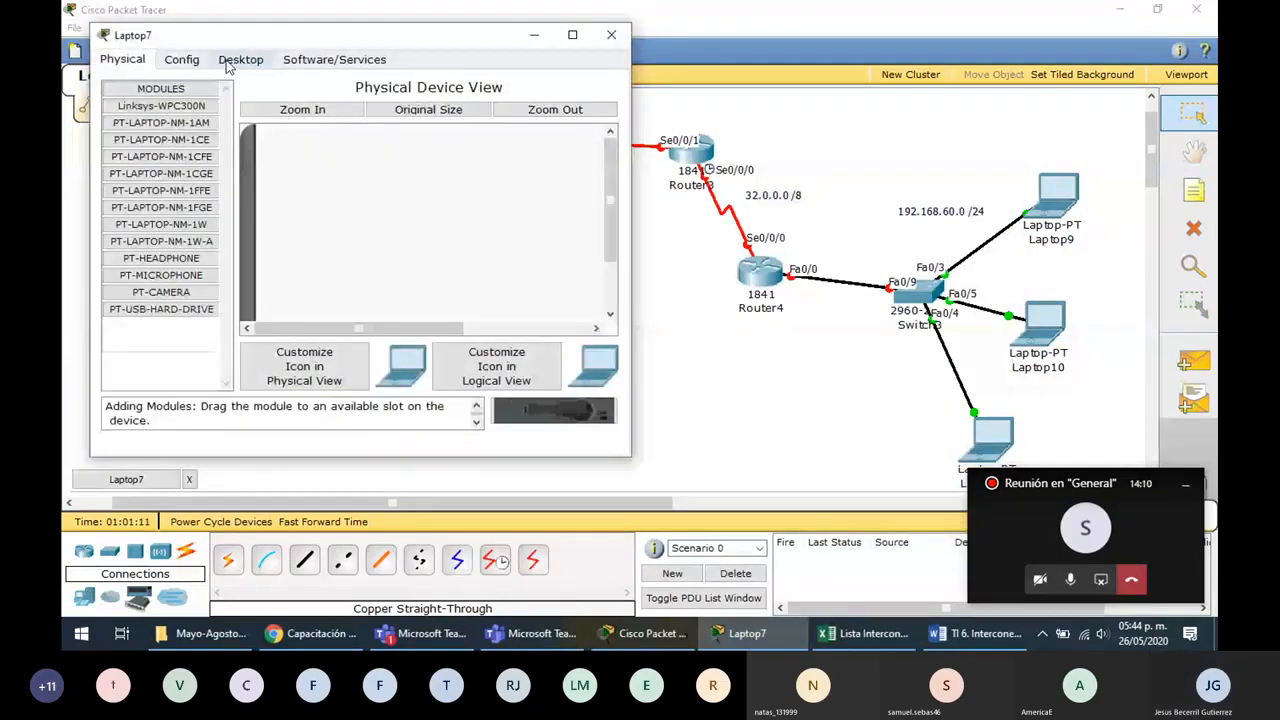
click(228, 66)
click(190, 148)
click(303, 222)
key(ctrl+v)
text(3)
key(Tab)
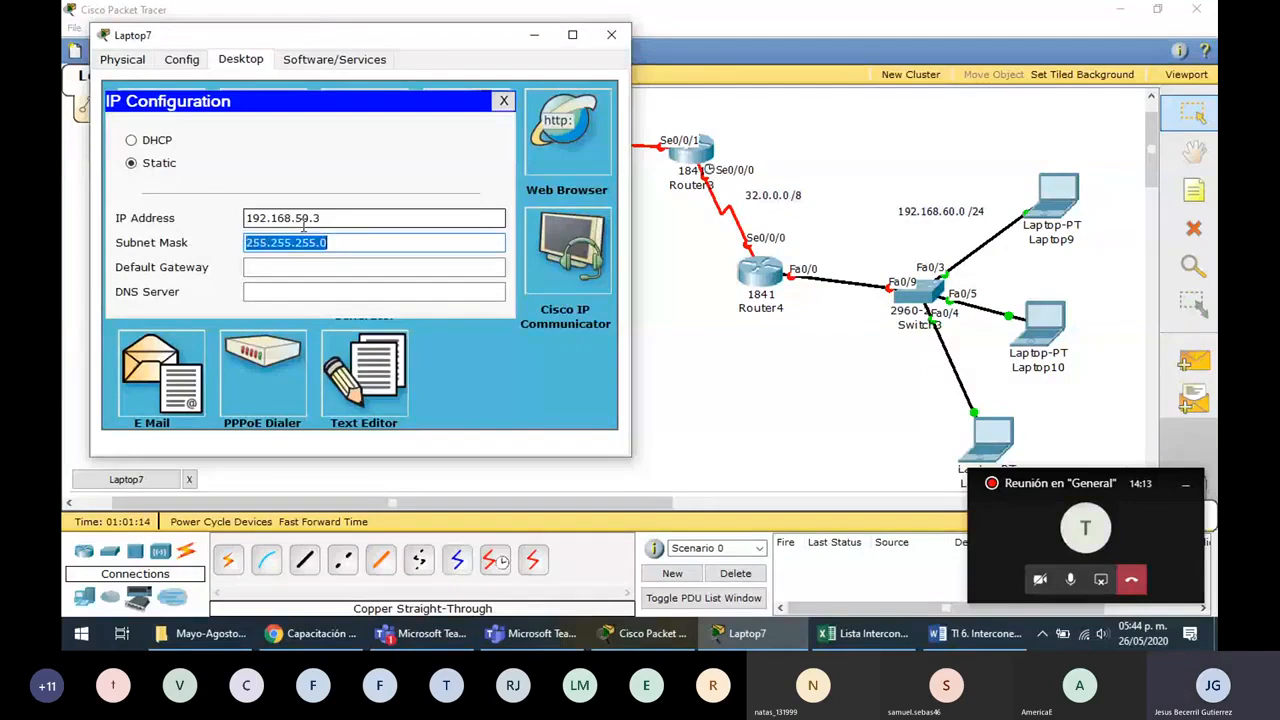
key(Tab)
key(ctrl+v)
text(1)
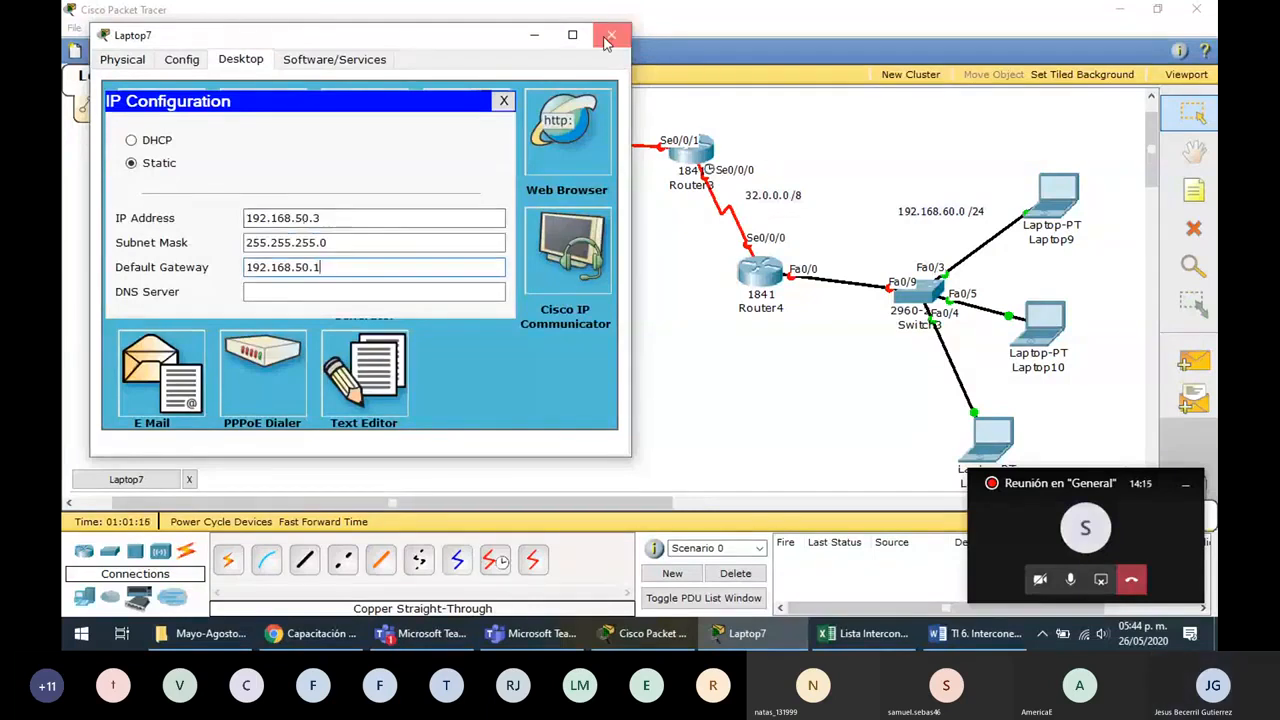
click(610, 37)
Assign Laptop6 the static IP address 192.168.50.4, subnet mask 255.255.255.0 and default gateway 192.168.50.1
click(323, 418)
click(303, 127)
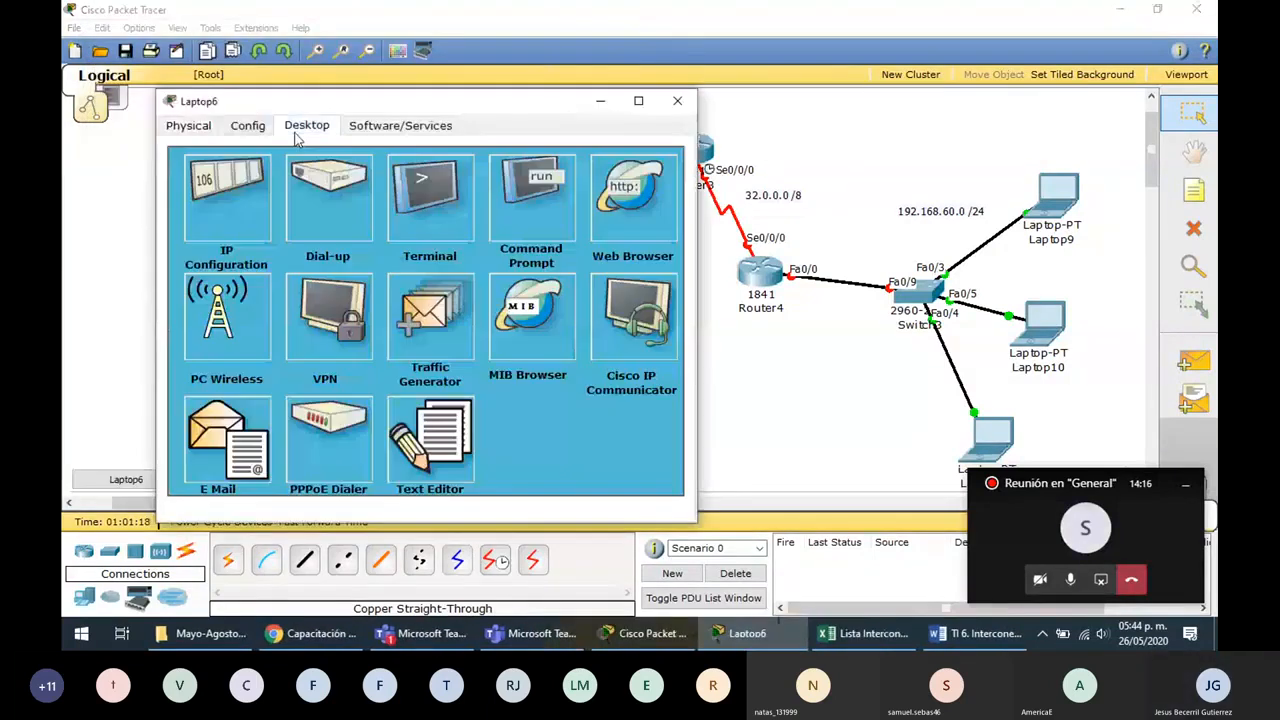
click(226, 195)
click(340, 283)
key(ctrl+v)
text(4)
key(Tab)
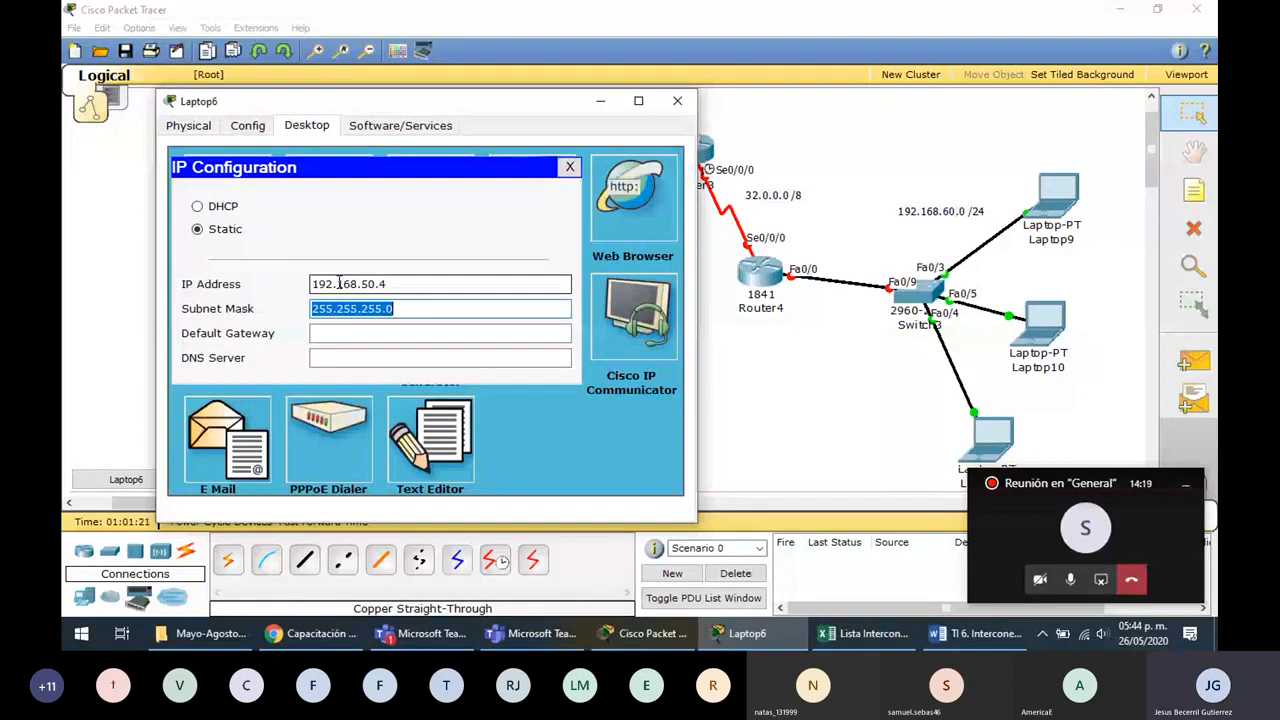
key(Tab)
key(ctrl+v)
text(1)
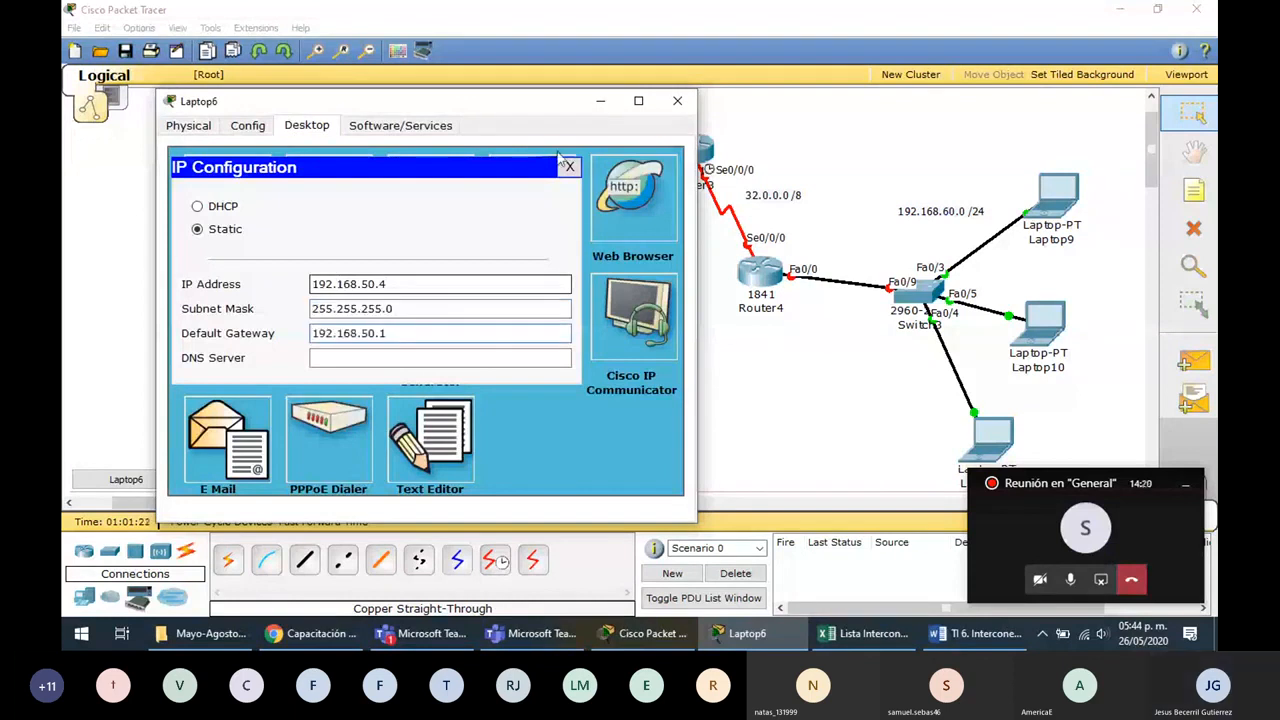
click(677, 101)
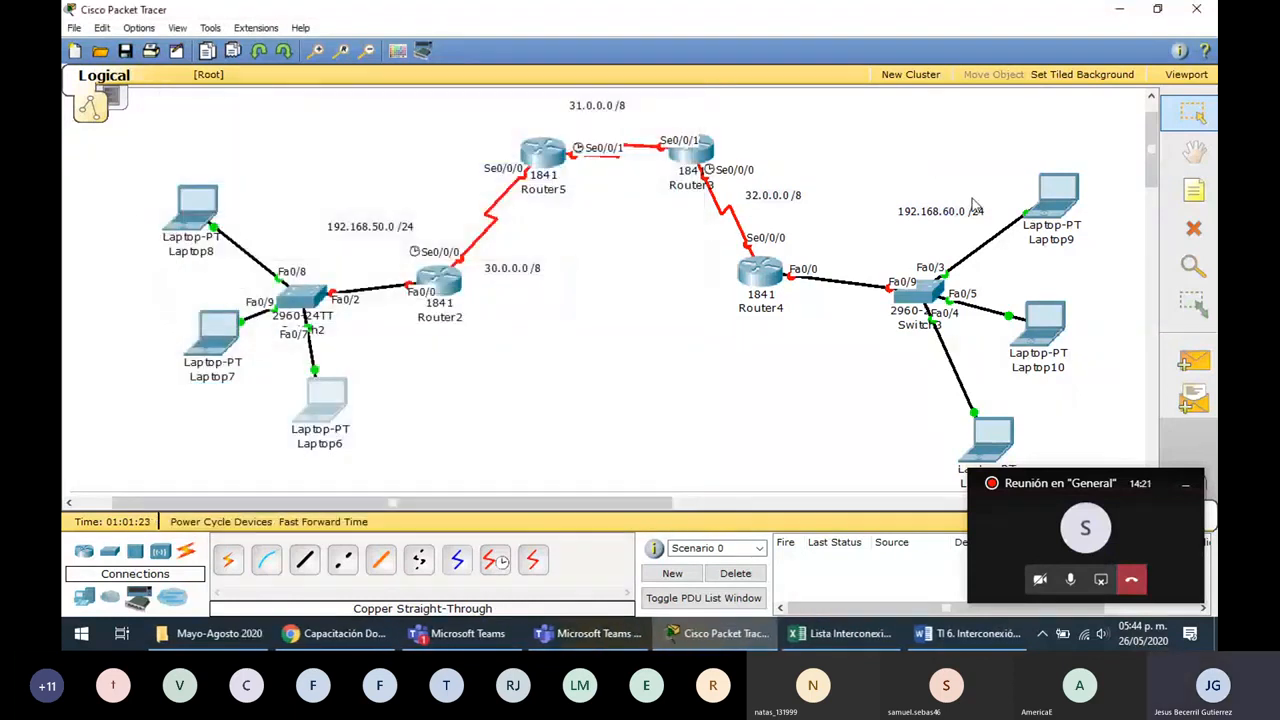
Set Laptop9's static IP address to 192.168.60.2 by adapting the copied address, and copy the new one
click(1057, 195)
click(241, 59)
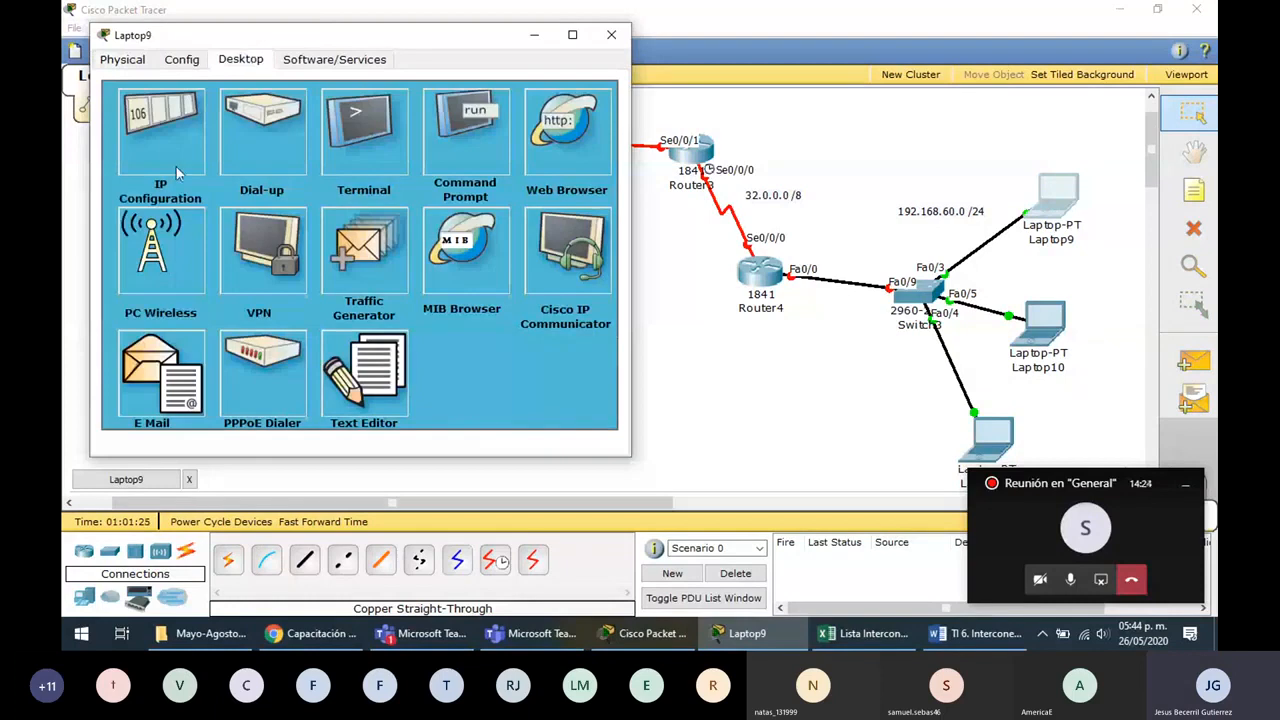
click(176, 173)
click(346, 215)
key(ctrl+v)
text(2)
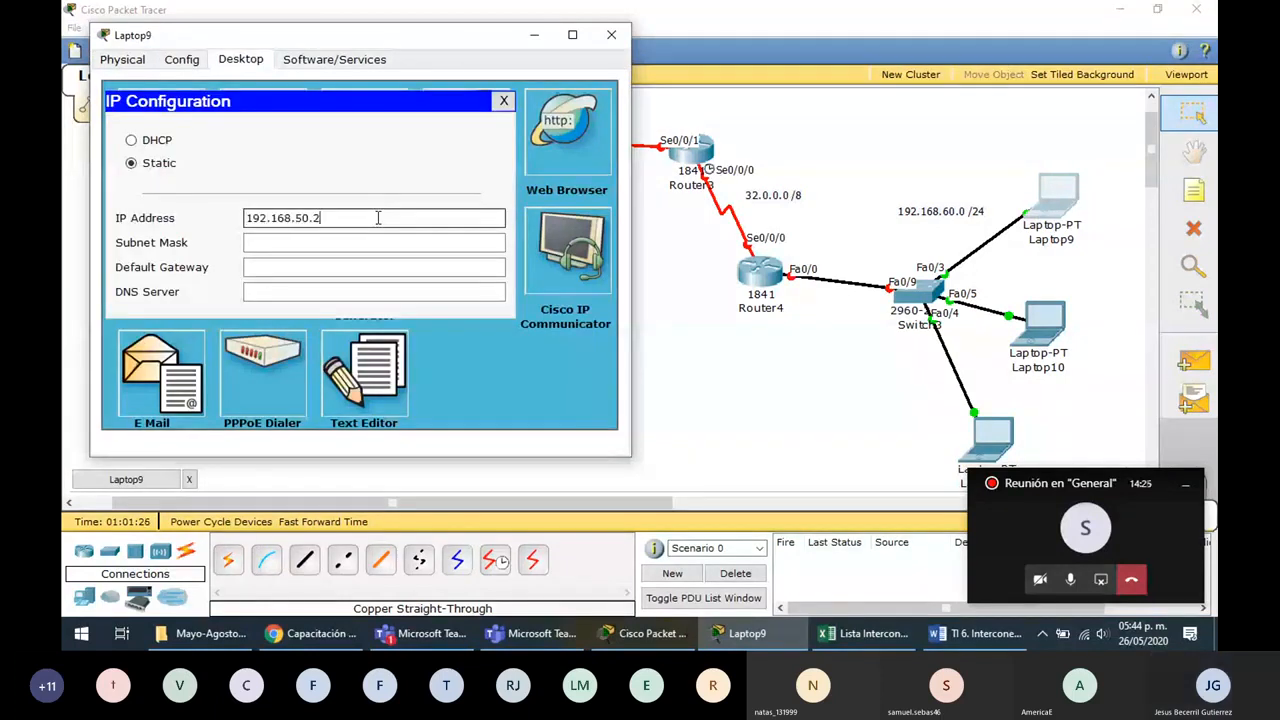
key(Left)
key(Left)
key(Left)
key(BackSpace)
text(6)
key(Right)
key(Right)
key(shift+Home)
key(ctrl+c)
Accept subnet mask 255.255.255.0 for Laptop9 and set its default gateway to 192.168.60.1
key(Tab)
key(Tab)
key(ctrl+v)
text(1)
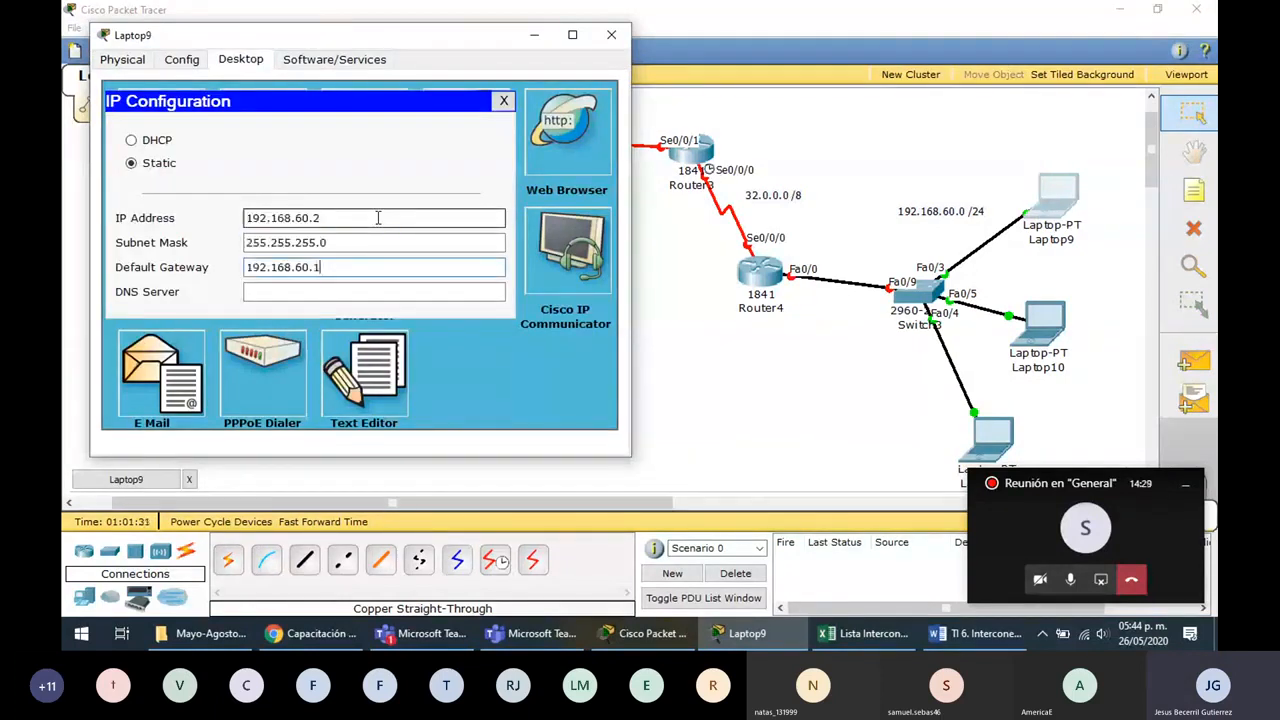
click(611, 36)
Assign Laptop10 the static IP address 192.168.60.3, subnet mask 255.255.255.0 and default gateway 192.168.60.1
click(1039, 323)
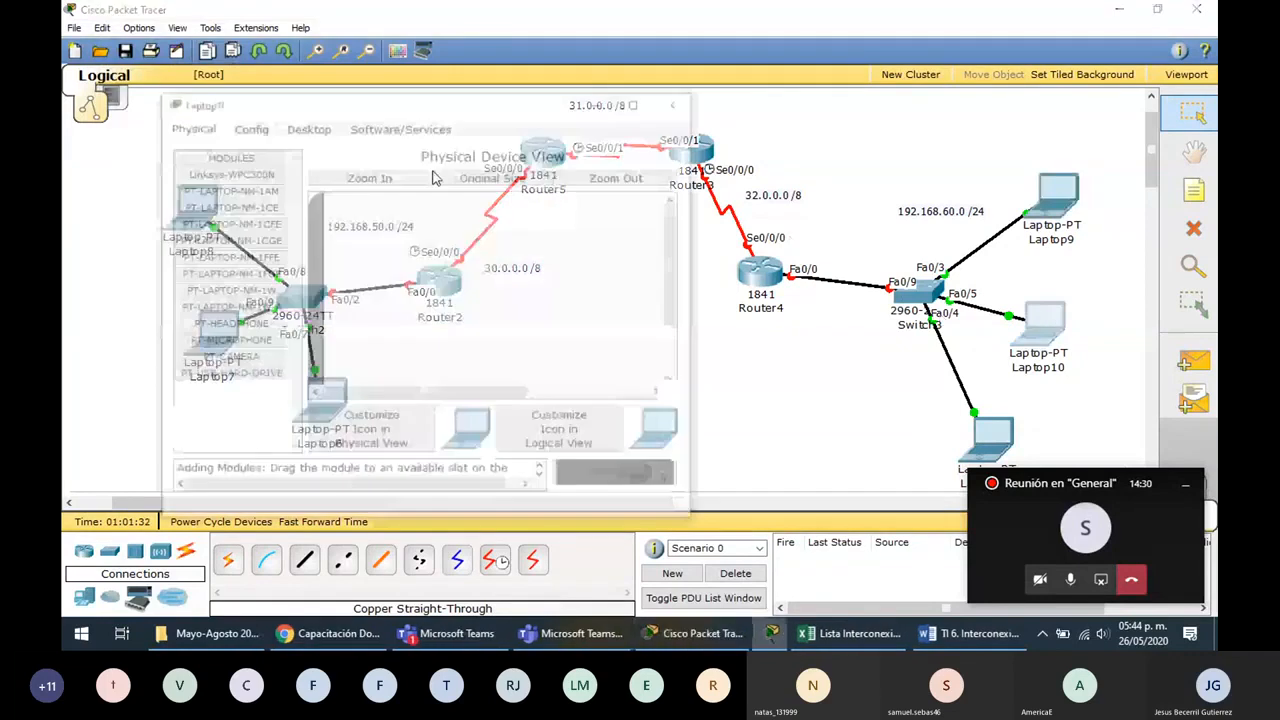
click(303, 131)
click(232, 196)
click(361, 286)
key(ctrl+v)
text(2)
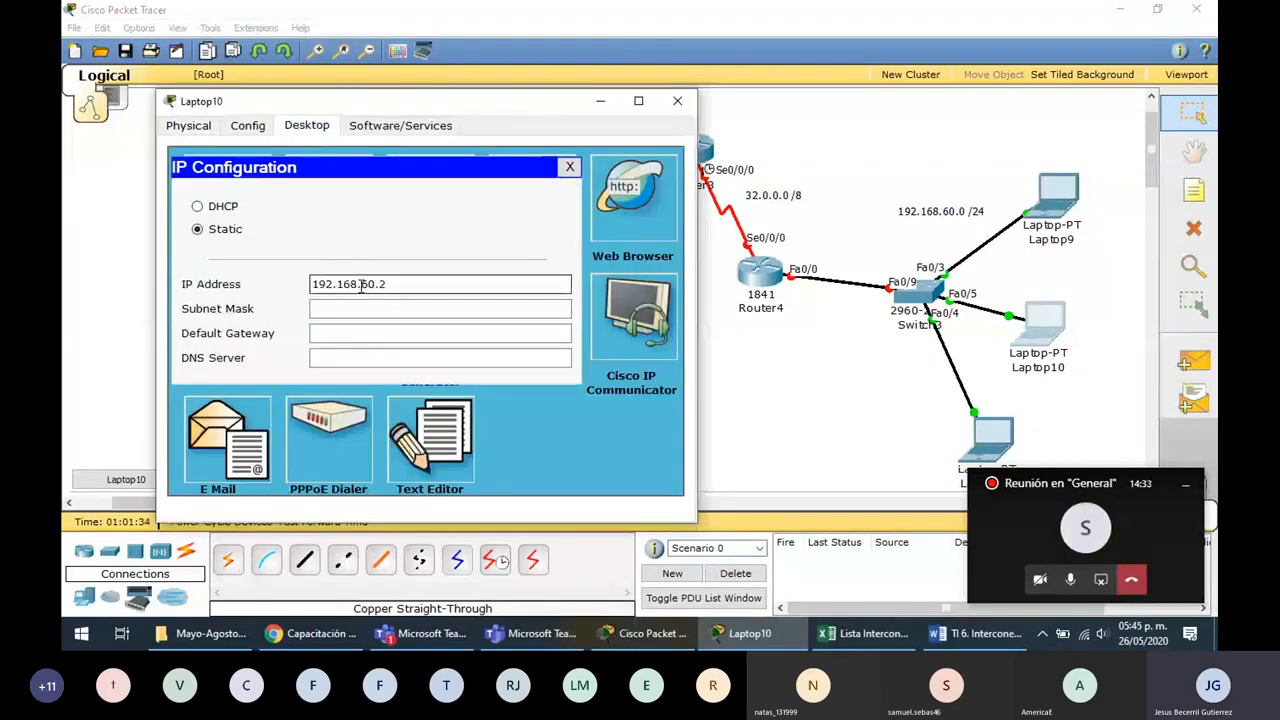
key(BackSpace)
text(3)
key(Tab)
key(Tab)
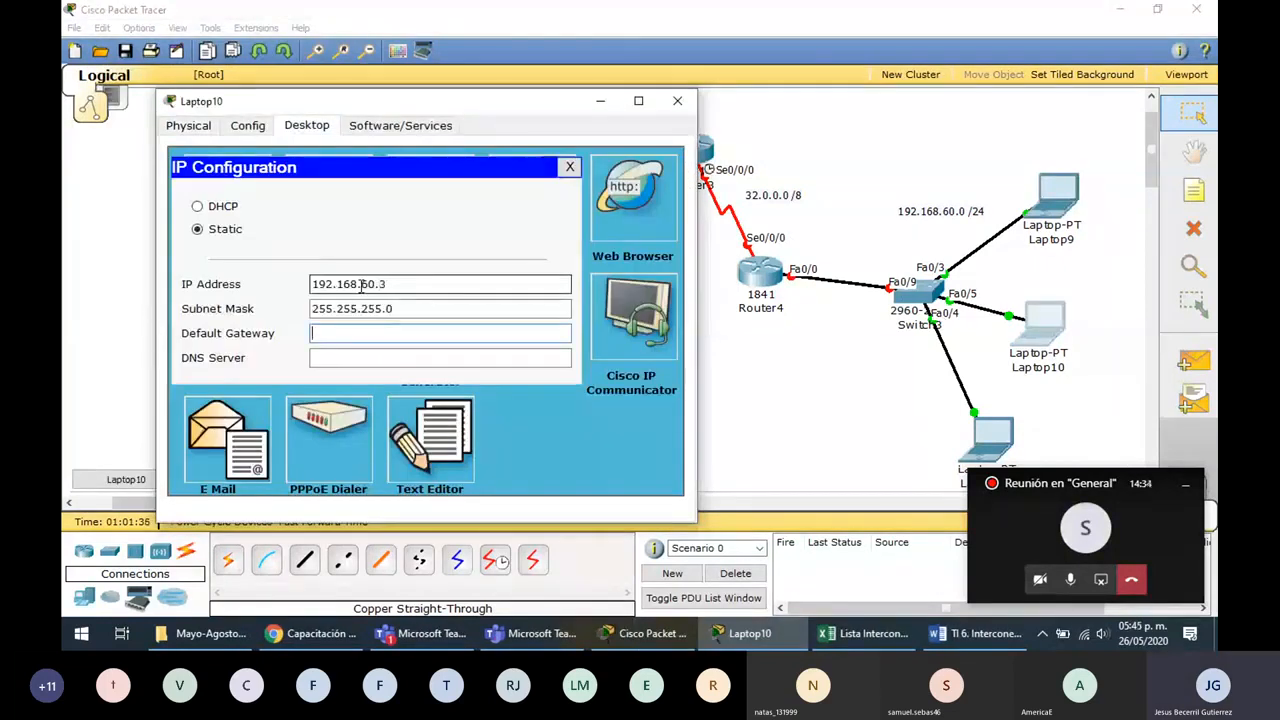
key(ctrl+v)
text(1)
click(677, 101)
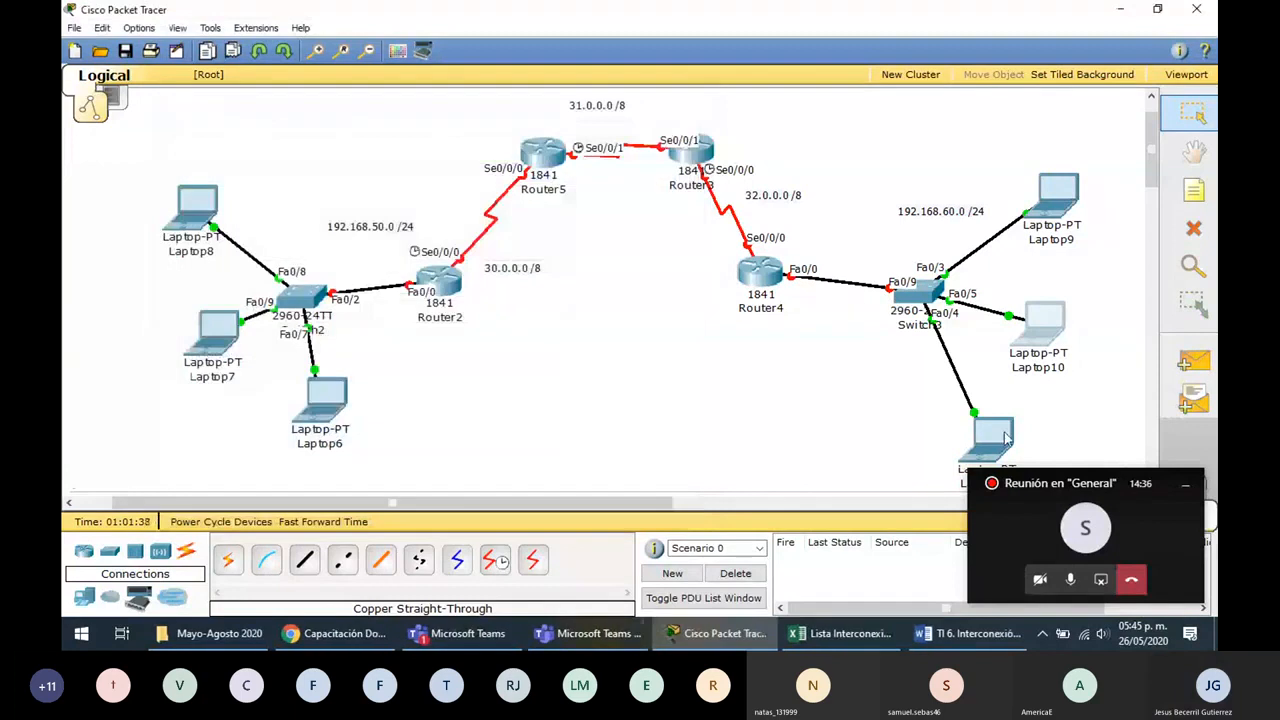
Assign Laptop11 the static IP address 192.168.60.4, subnet mask 255.255.255.0 and default gateway 192.168.60.1
click(996, 434)
click(250, 62)
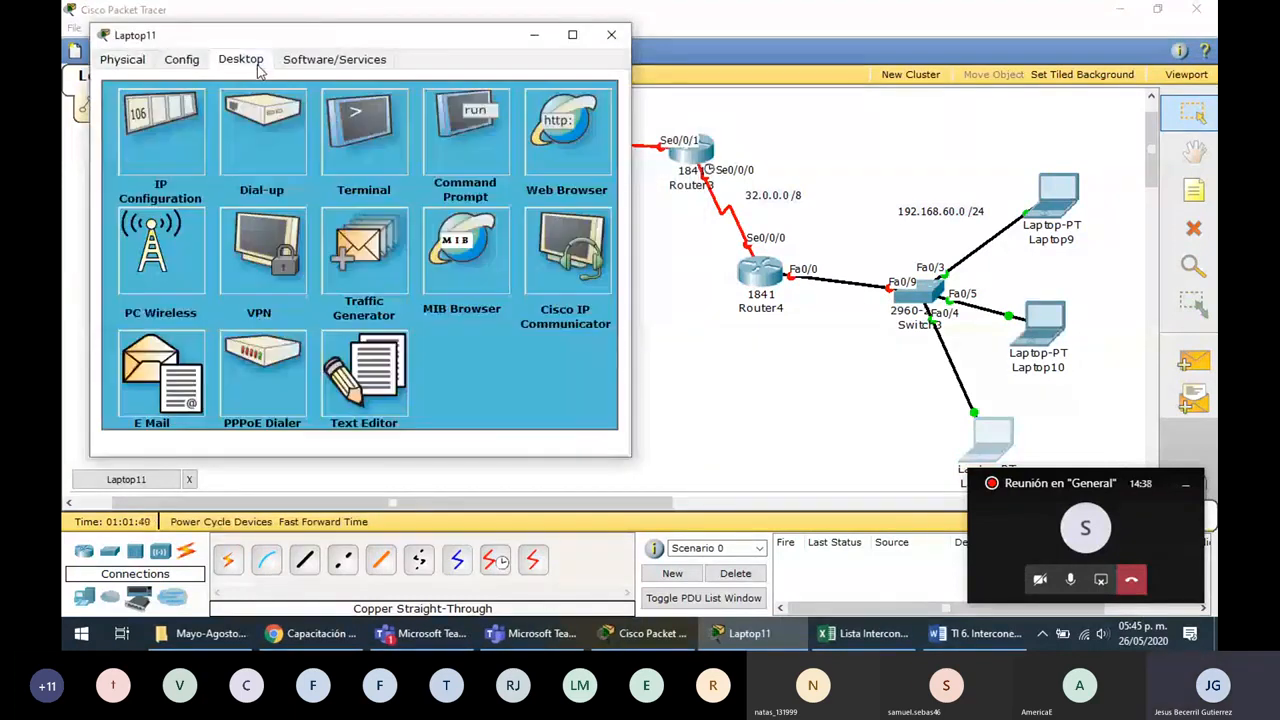
click(160, 140)
click(308, 218)
key(ctrl+v)
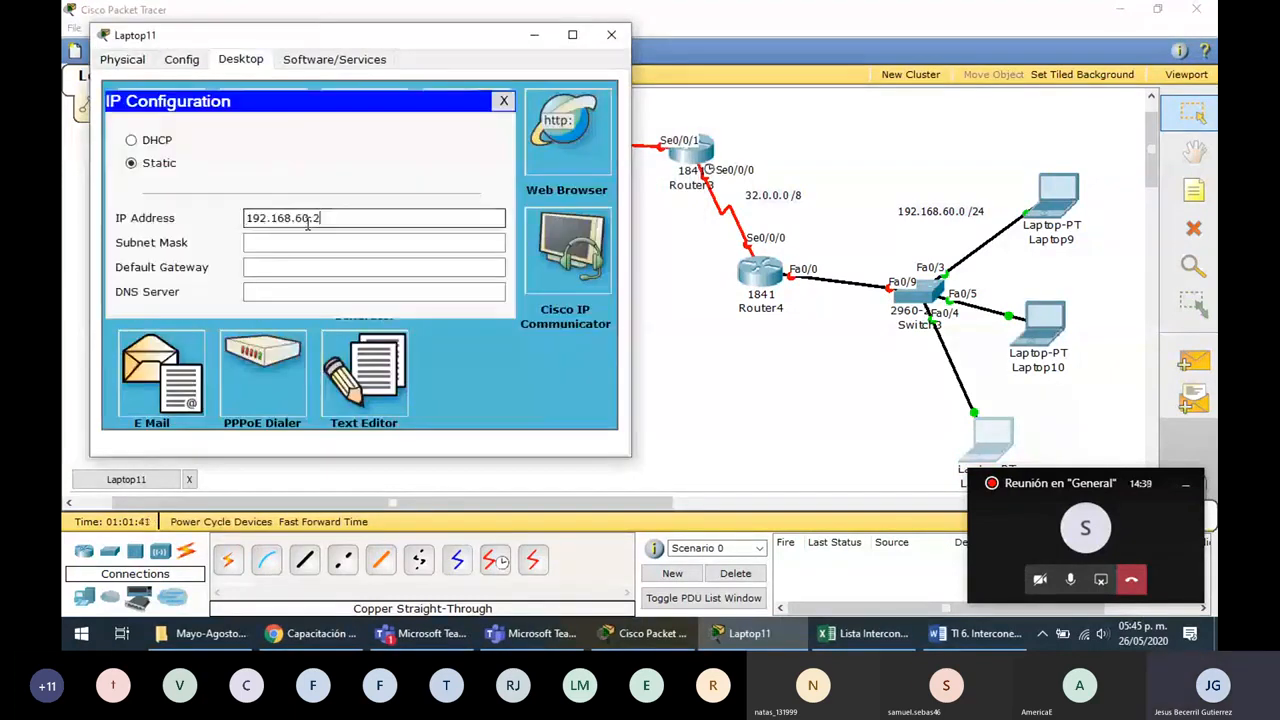
text(4)
key(Tab)
key(Tab)
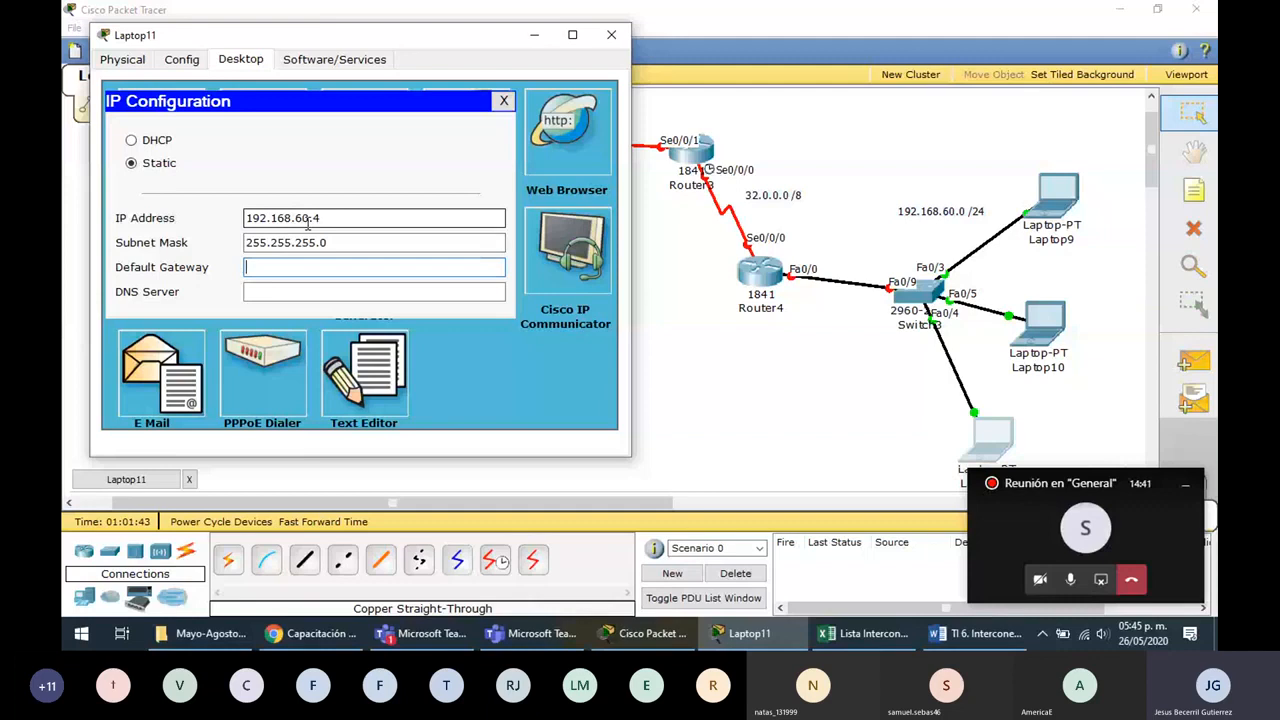
key(ctrl+v)
text(1)
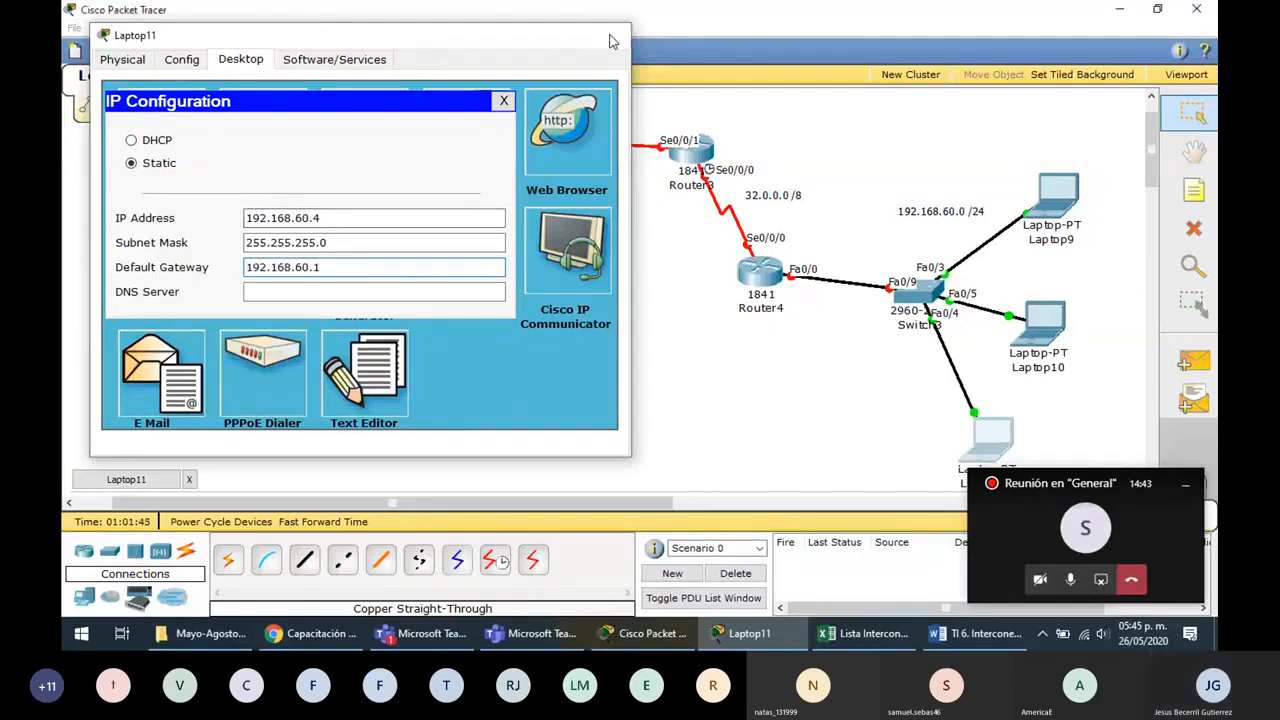
click(613, 38)
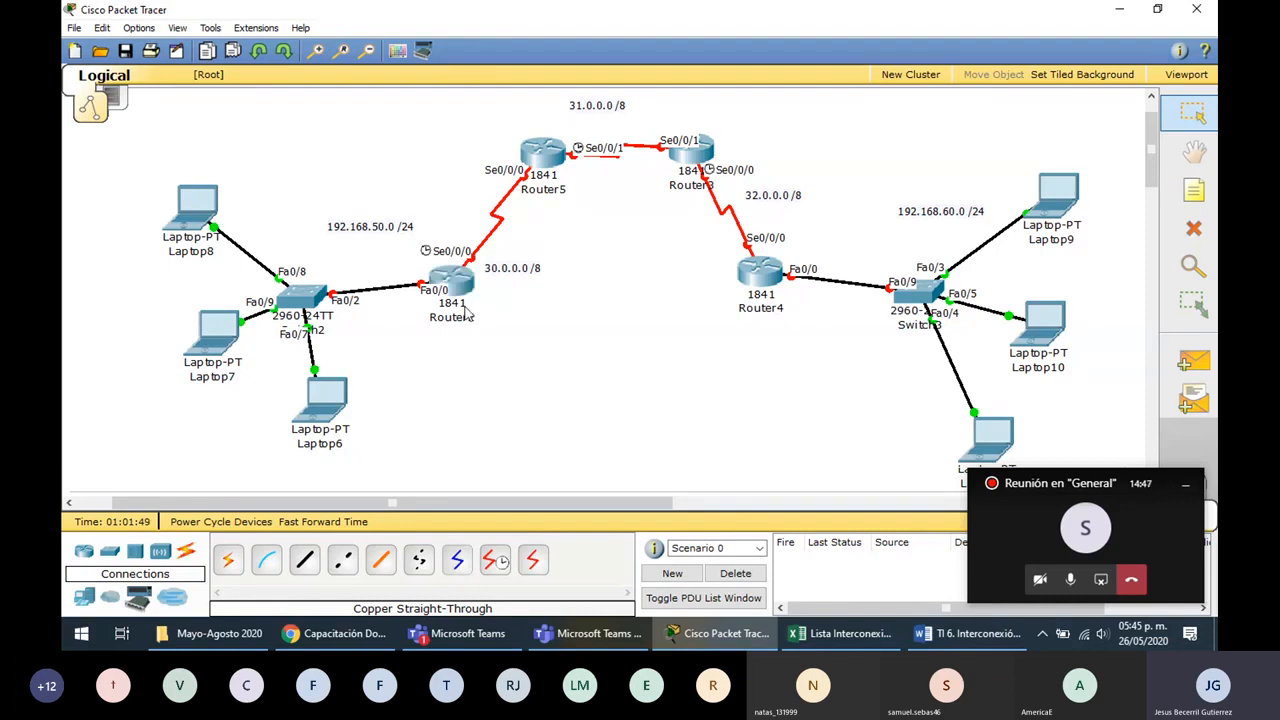
Rename Router2 as UPVT and Router5 as Almoloya
click(454, 320)
key(ctrl+a)
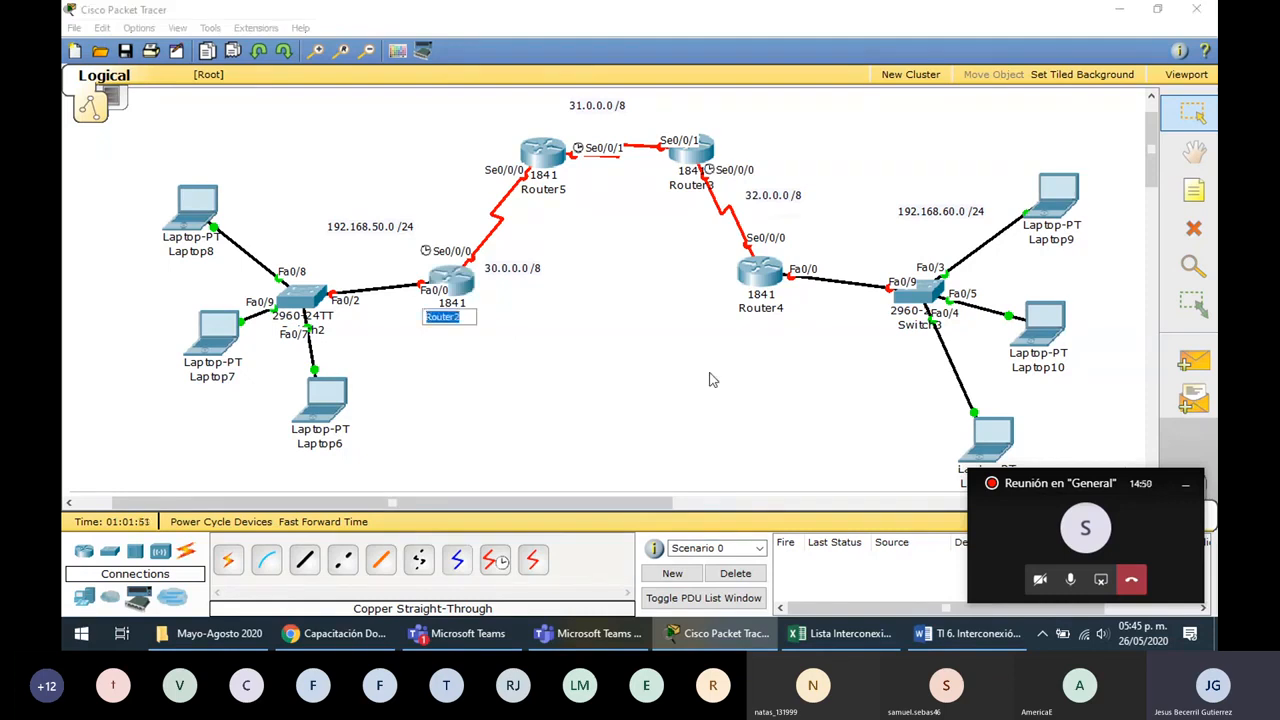
text(UPVT)
key(Return)
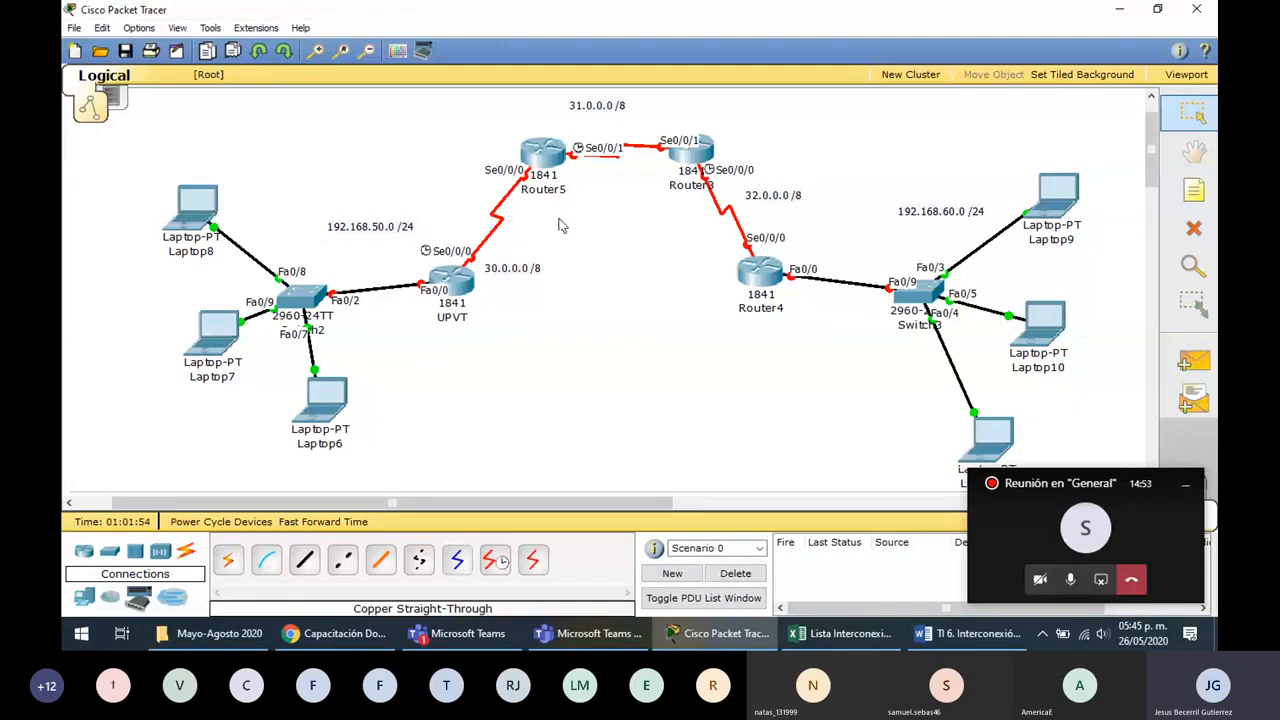
click(540, 189)
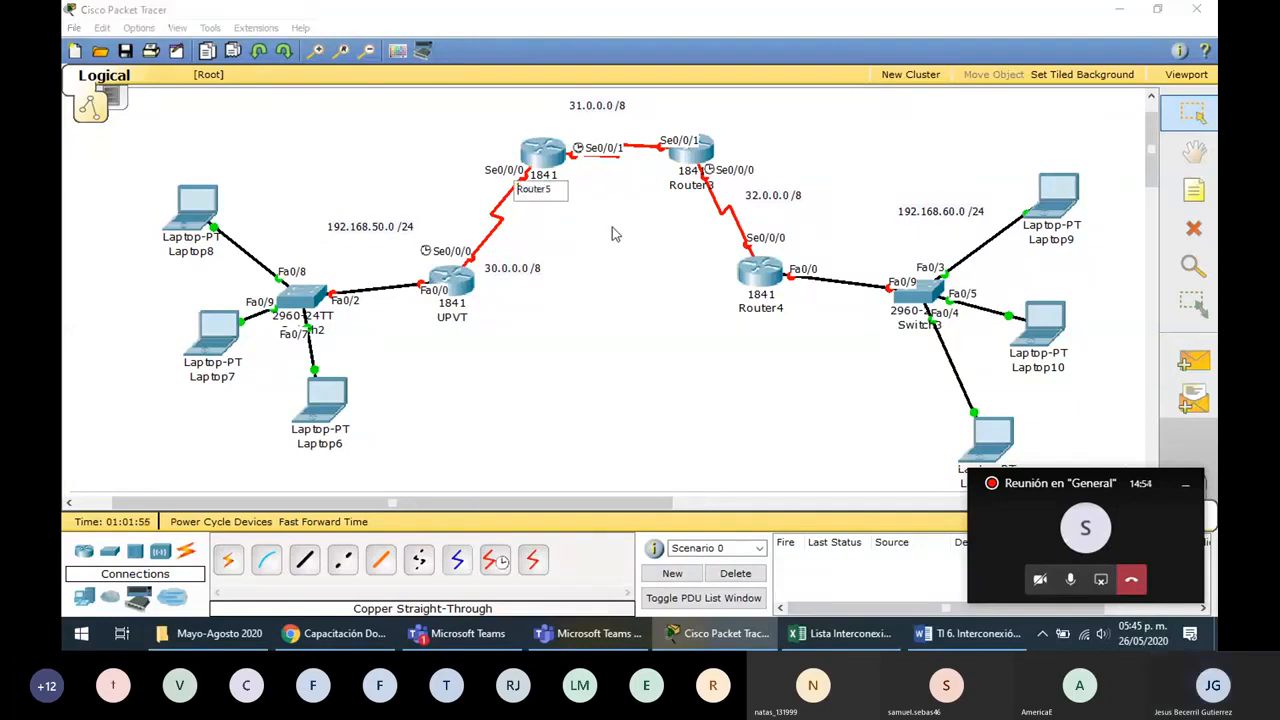
text(Almoloya)
Rename Router3 as Toluca and Router4 as UAEM
click(680, 185)
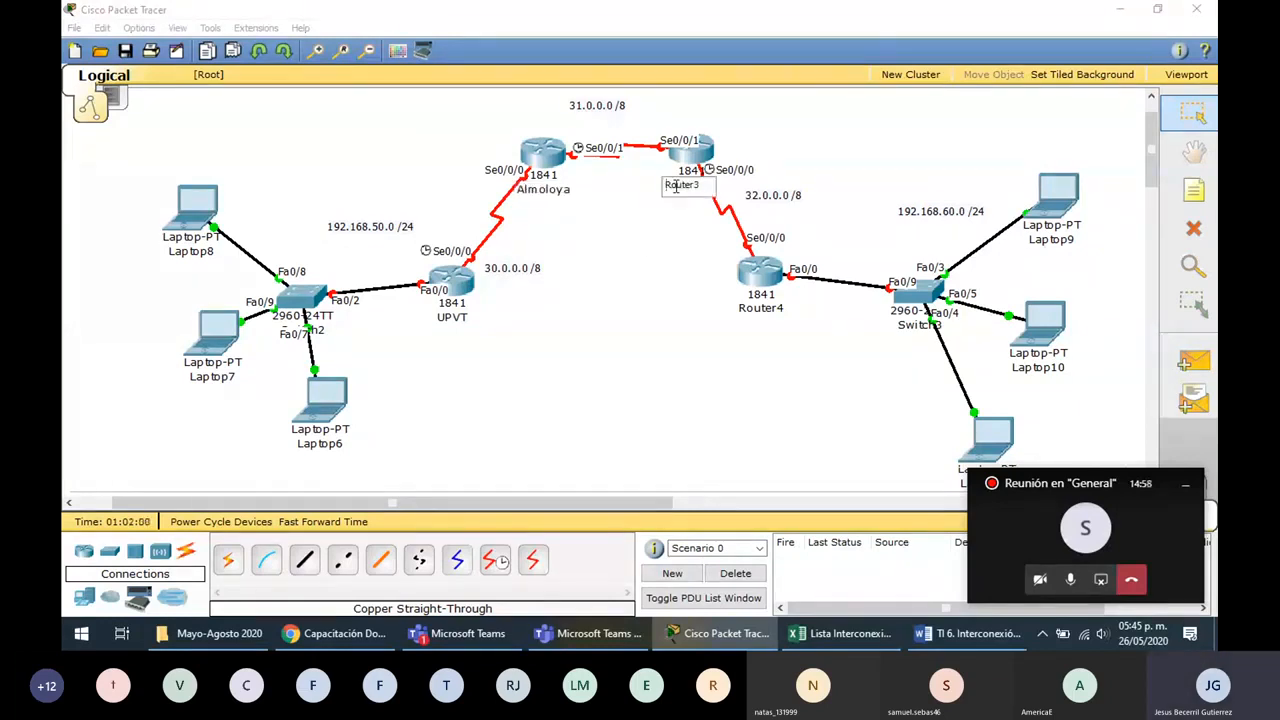
text(Toluca)
click(740, 309)
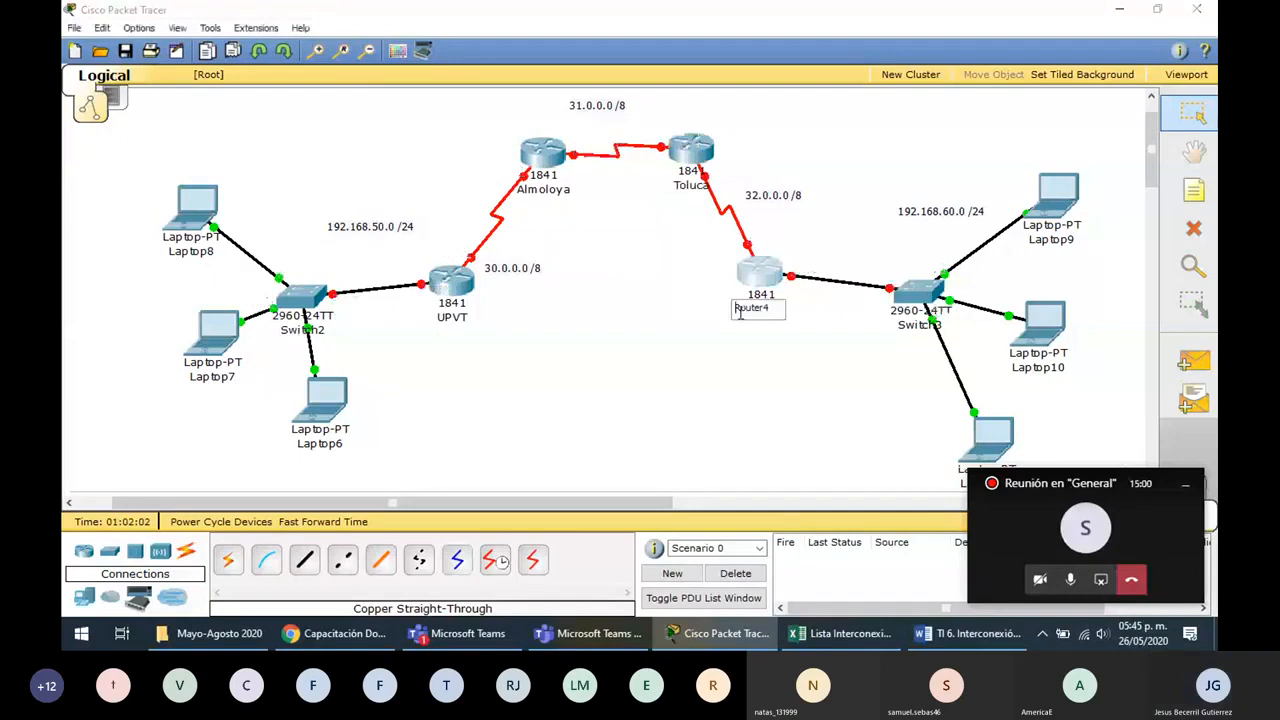
double_click(740, 312)
text(Lerma)
click(560, 345)
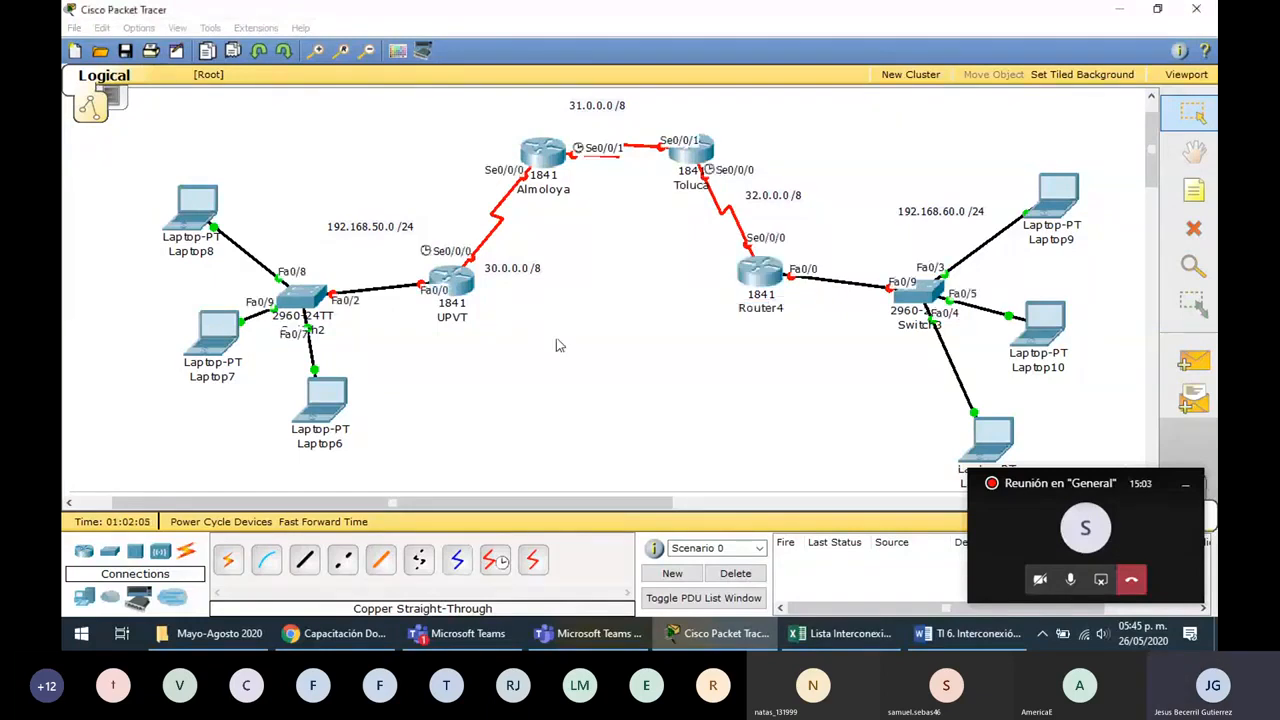
Open the UPVT router's command line and answer no to the initial configuration dialog
click(455, 285)
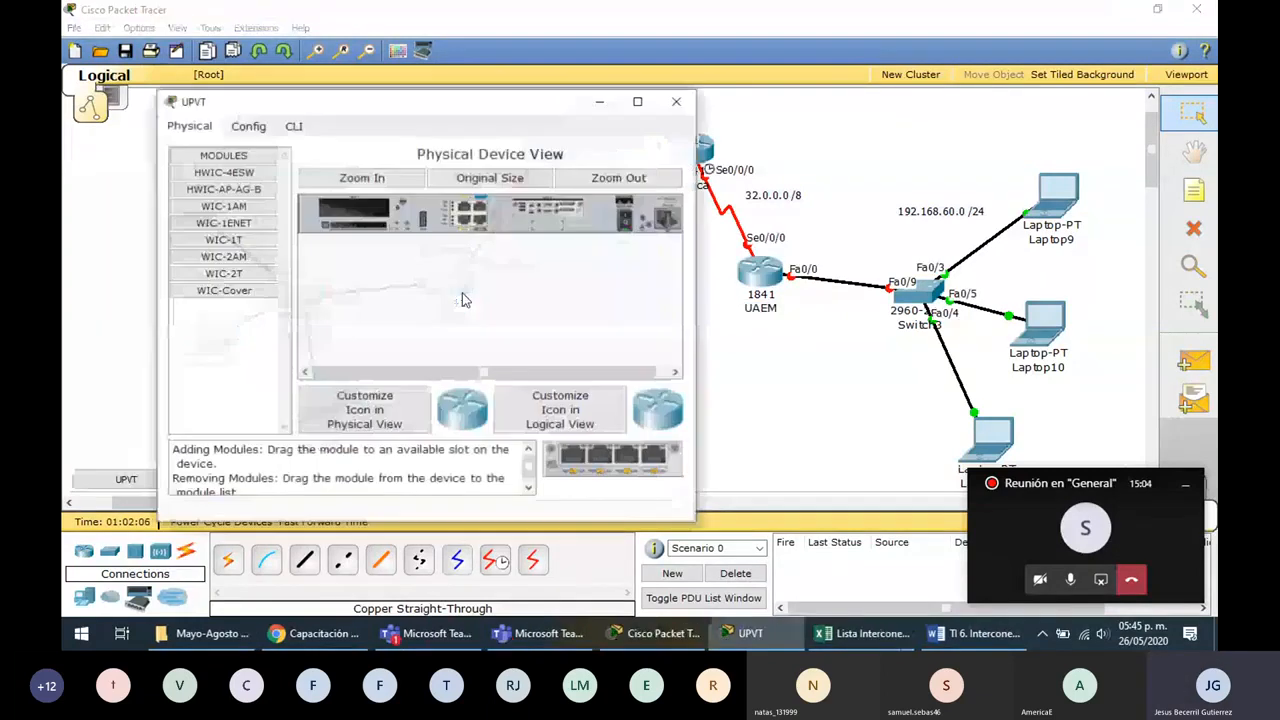
click(293, 126)
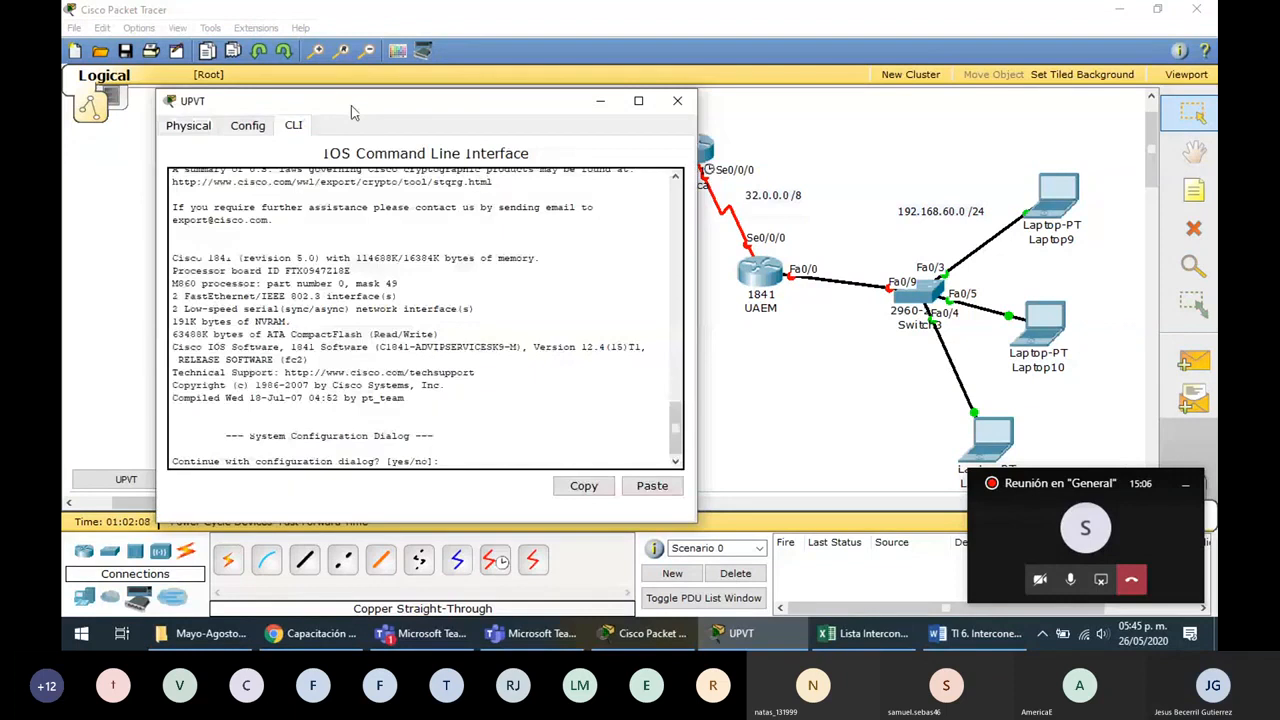
drag(352, 112, 662, 74)
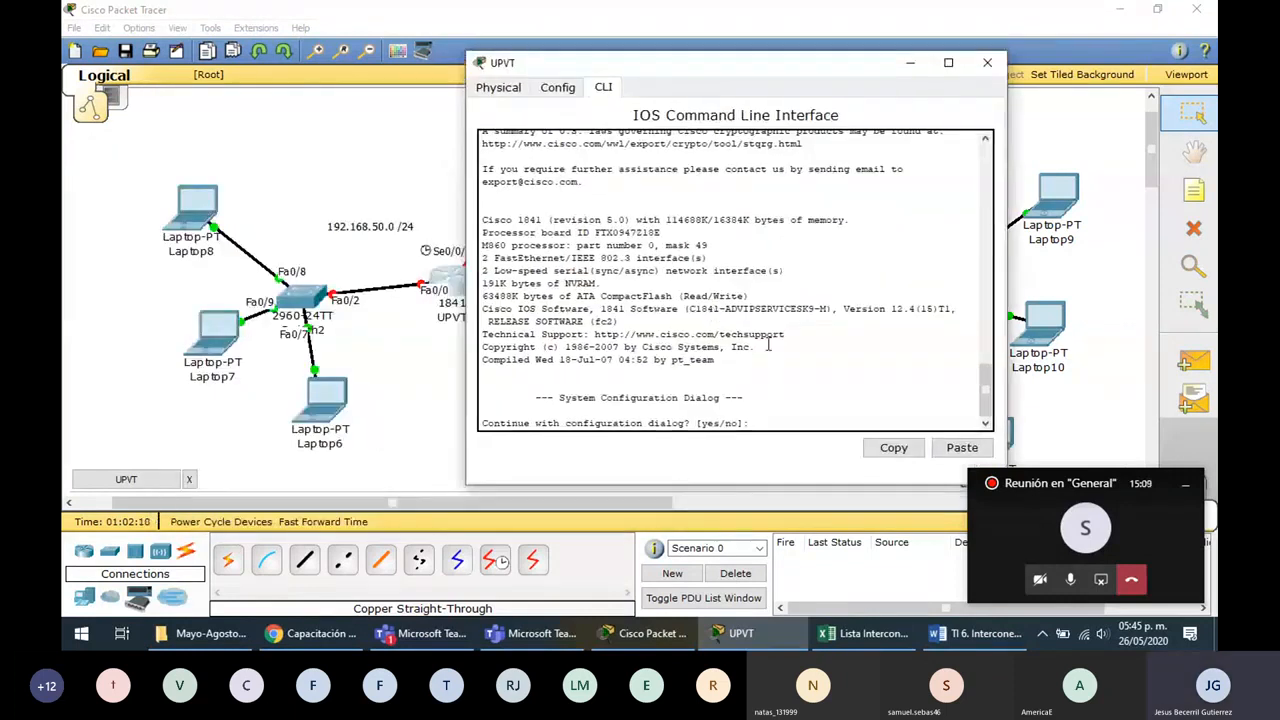
click(1102, 580)
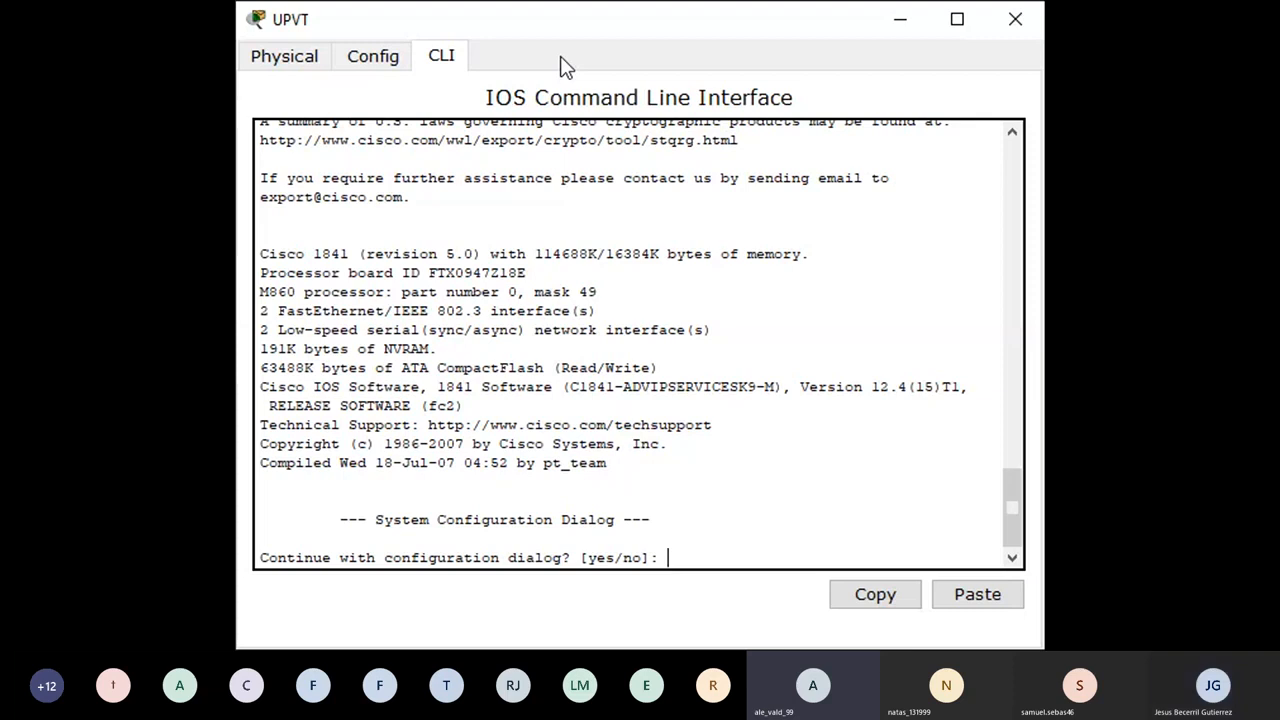
text(no)
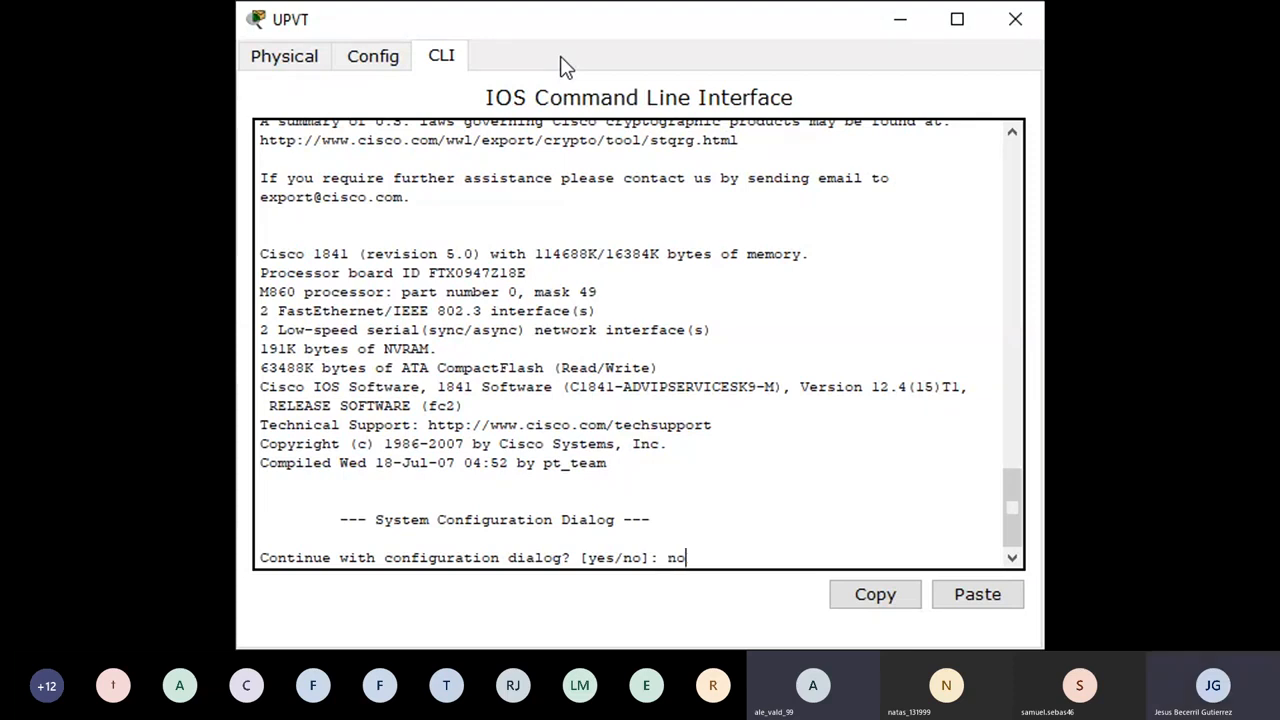
key(Return)
key(Return)
Enter privileged mode with ena and global configuration mode with conf t on the UPVT router
text(enab)
key(BackSpace)
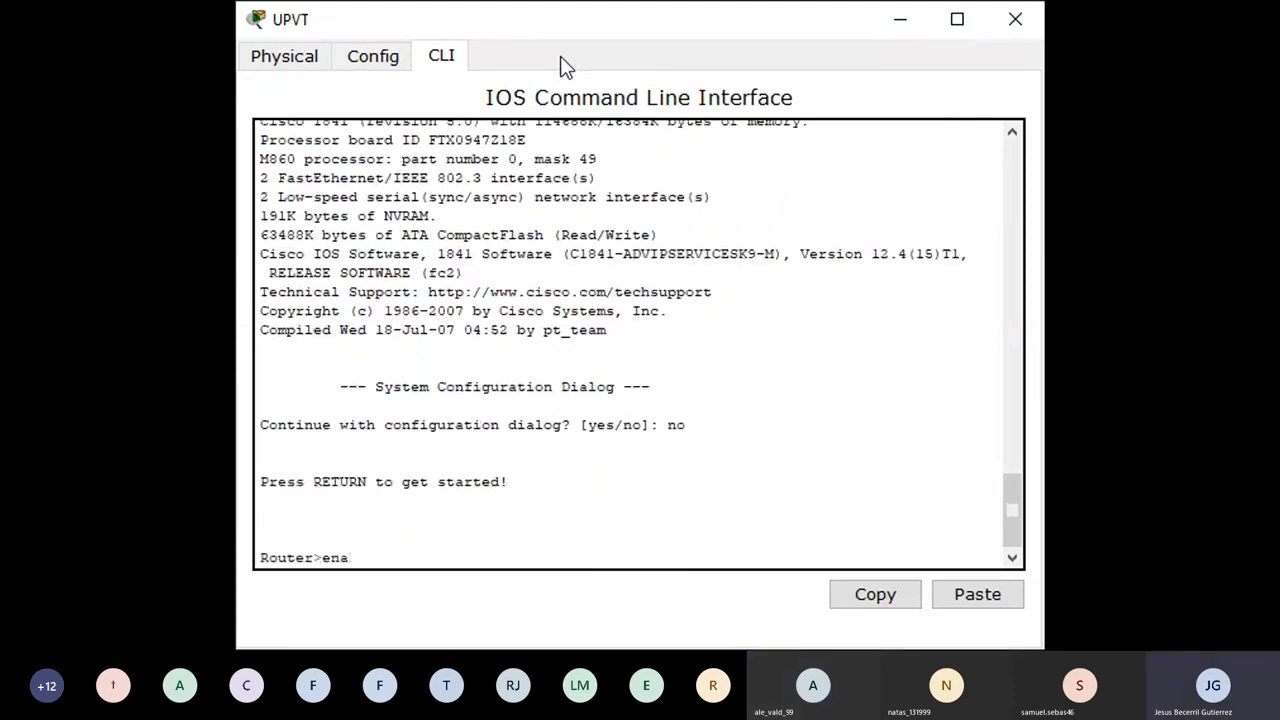
key(Return)
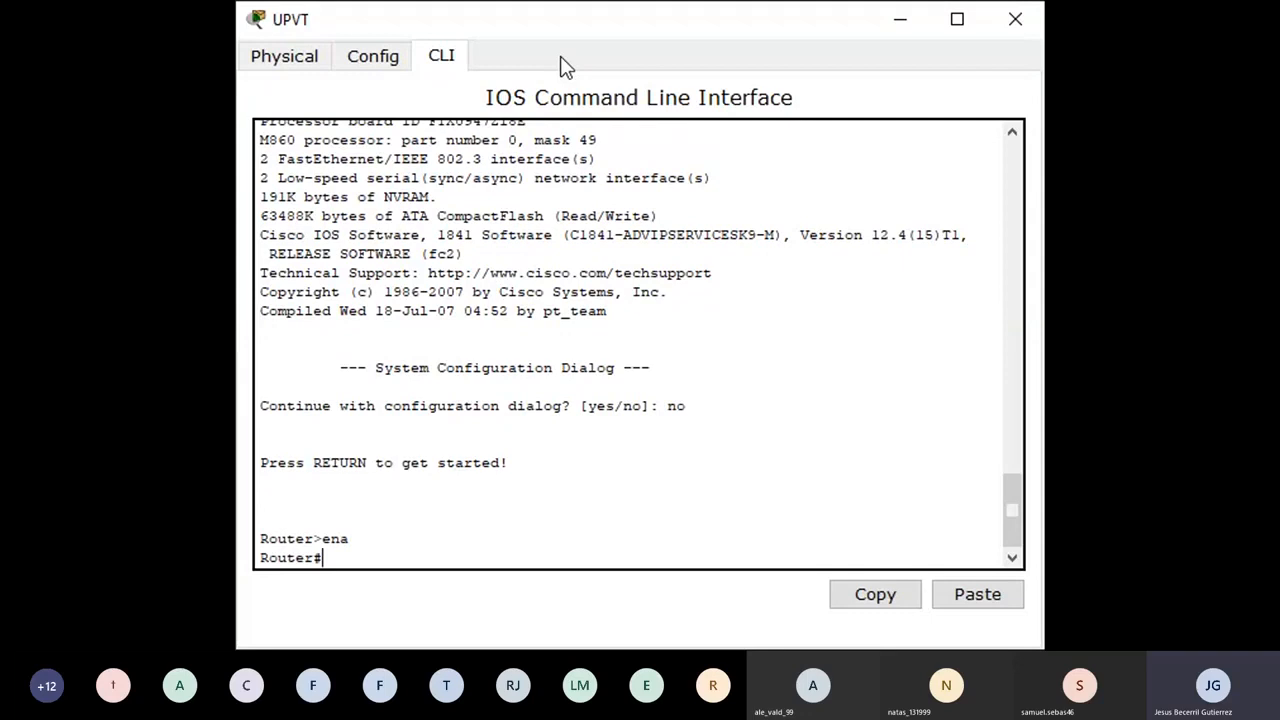
text(conf t)
key(Return)
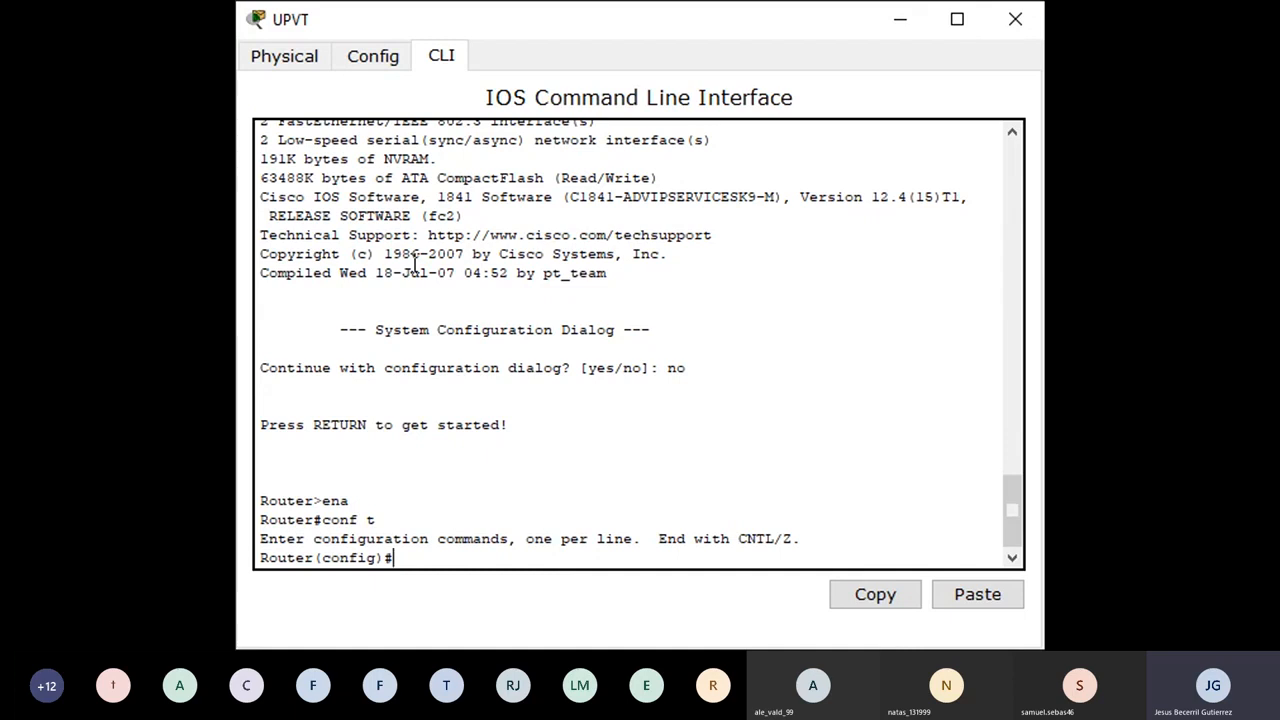
Assign IP address 192.168.50.1 with mask 255.255.255.0 to interface f0/0 on the UPVT router
text(int f0/0)
key(Return)
text(ip addres)
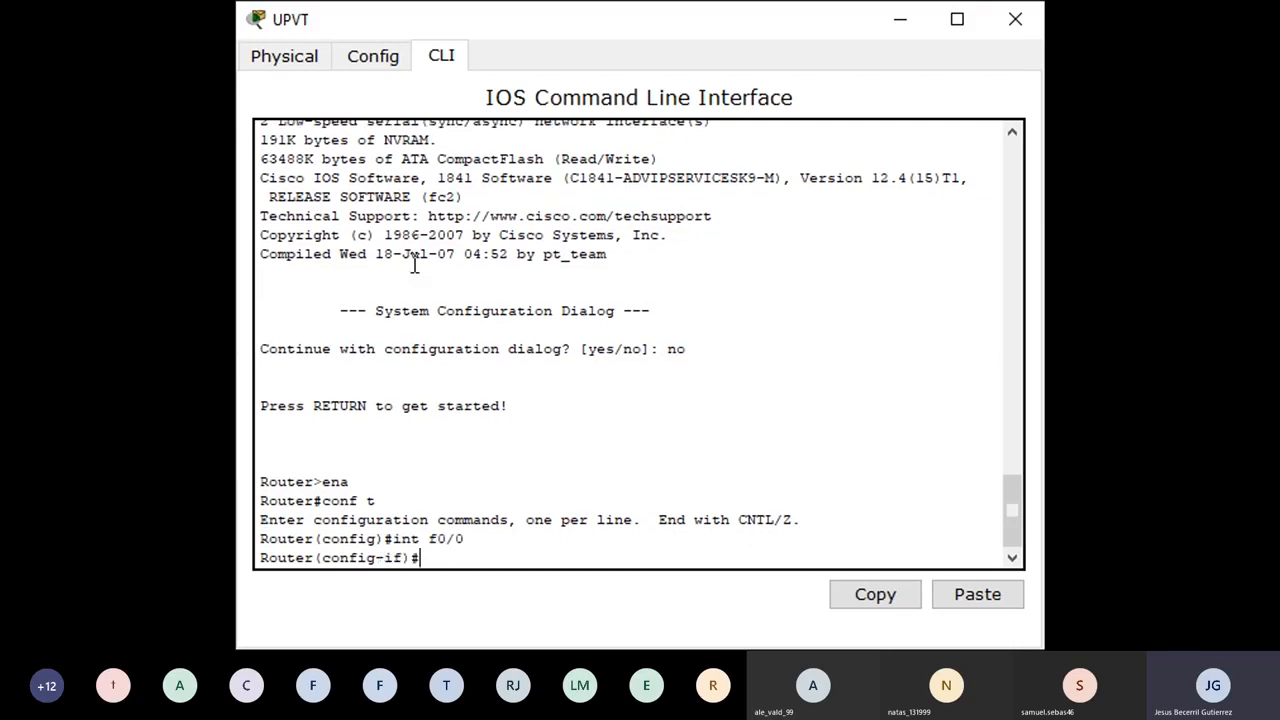
text(s 192.168.50)
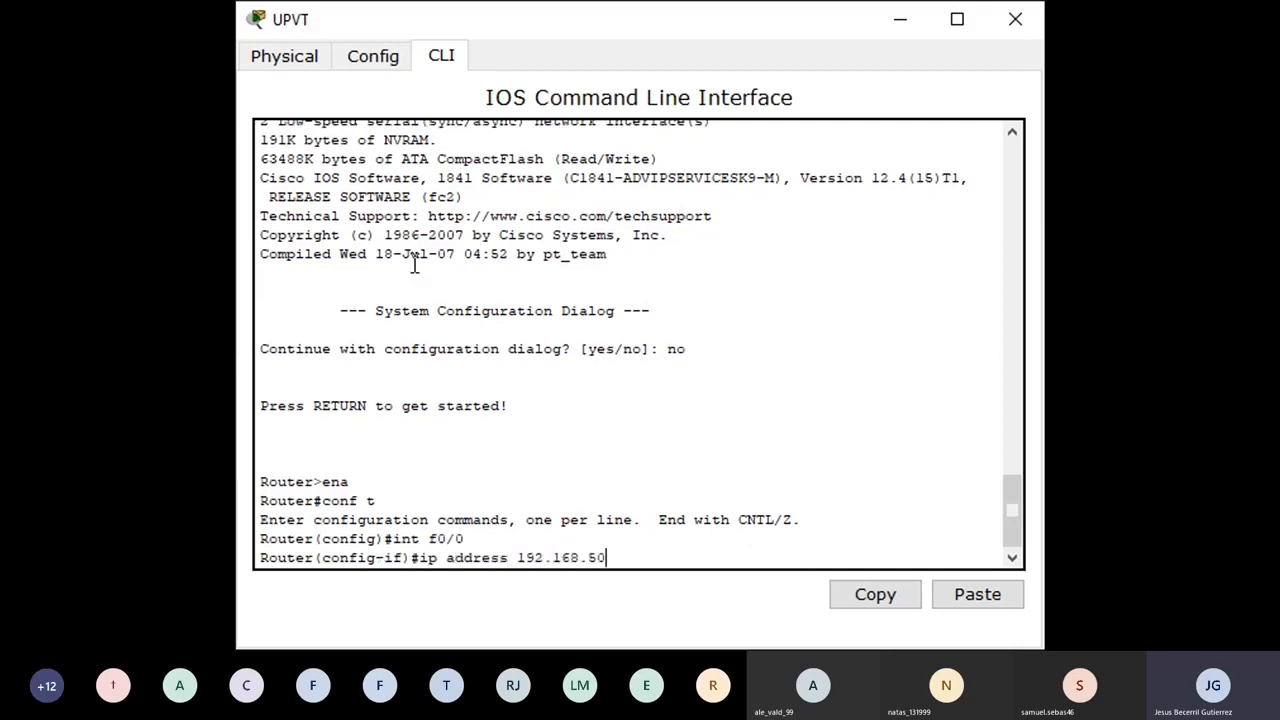
text(.1 255.255.255.0)
key(Return)
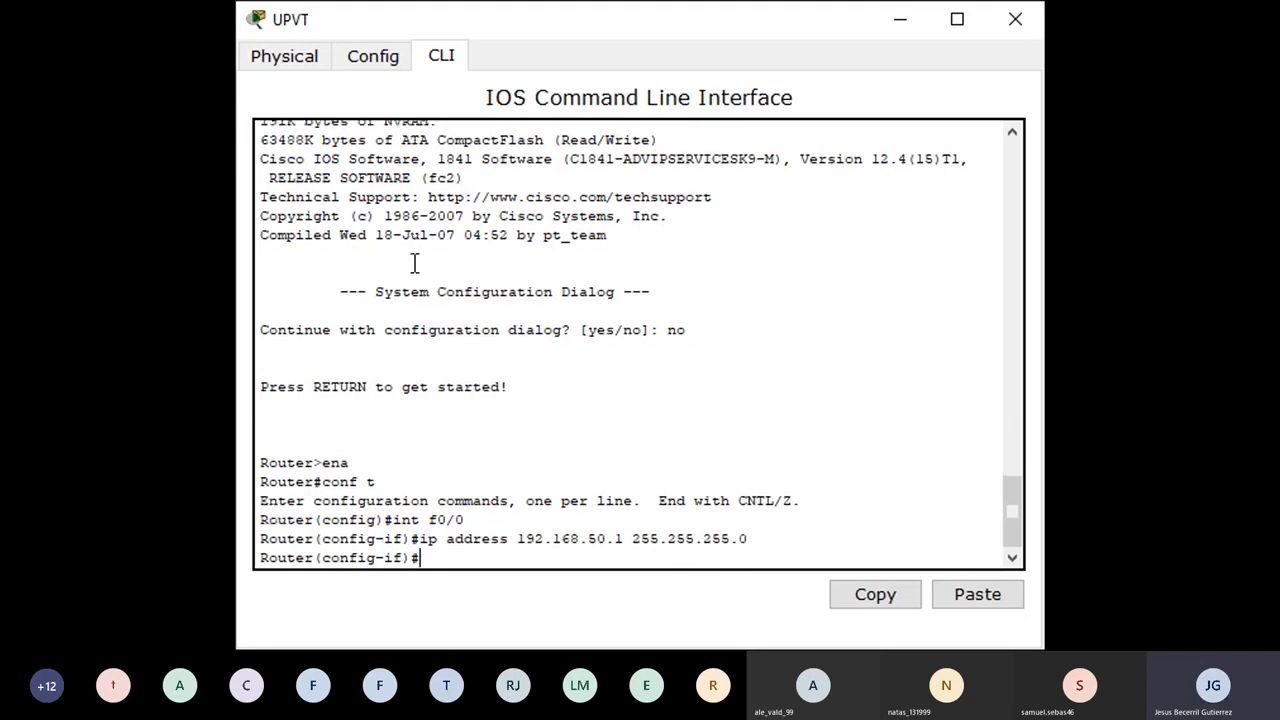
Enable UPVT's f0/0 interface with no shutdown and exit to global configuration mode
text(no shutdown)
key(Return)
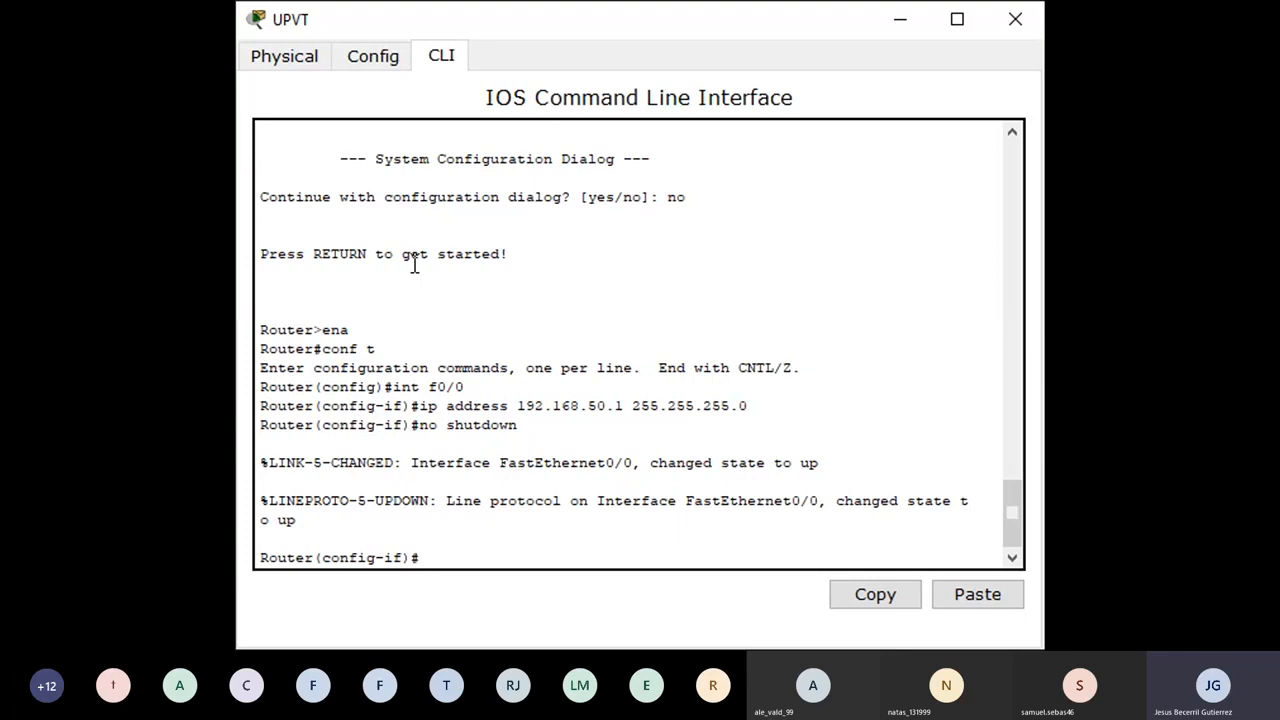
text(exot)
key(Return)
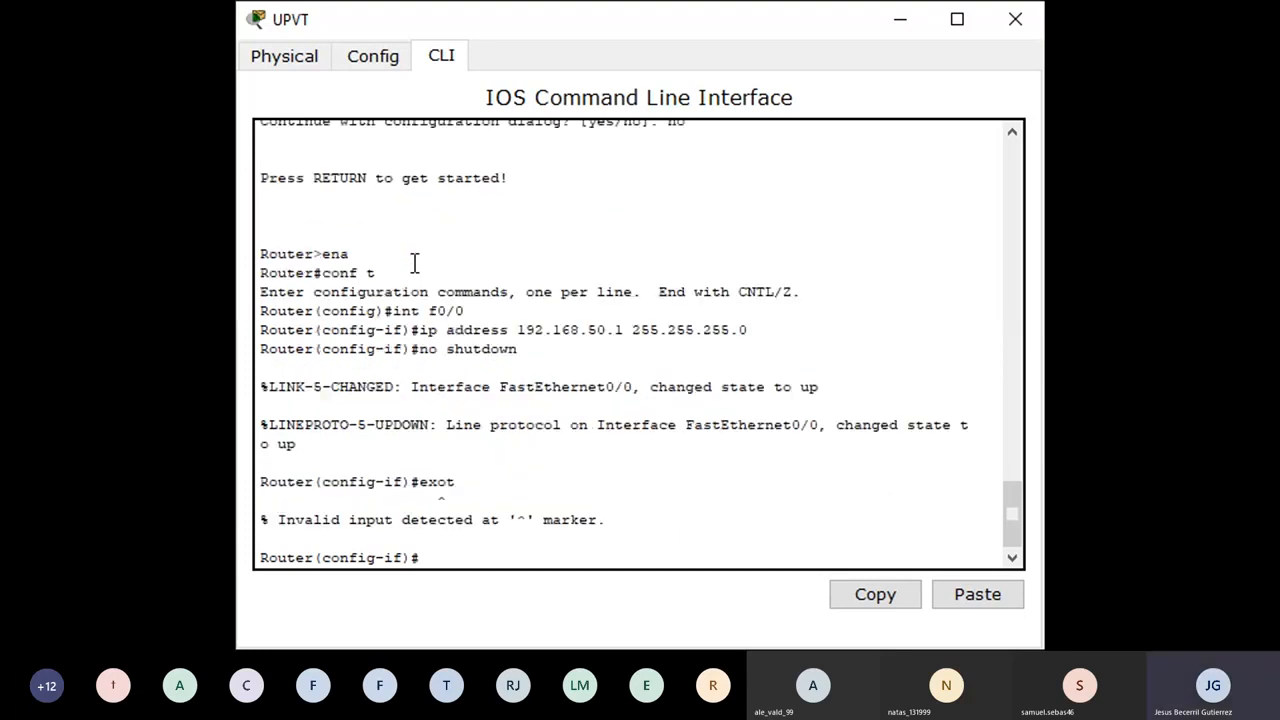
text(exi)
key(BackSpace)
key(BackSpace)
key(BackSpace)
text(exit)
key(Return)
Assign IP address 30.0.0.1 with mask 255.0.0.0 to interface s0/0/0 on the UPVT router
text(int )
text(s0/0/)
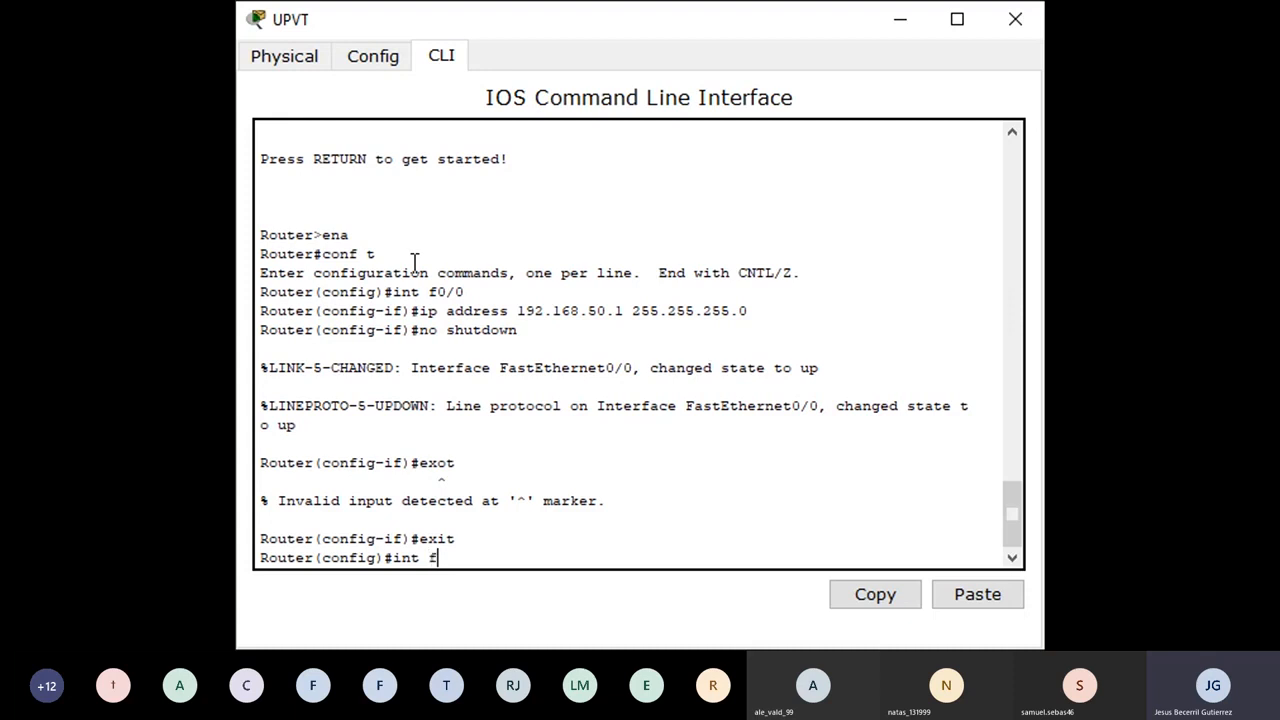
text(0)
key(Return)
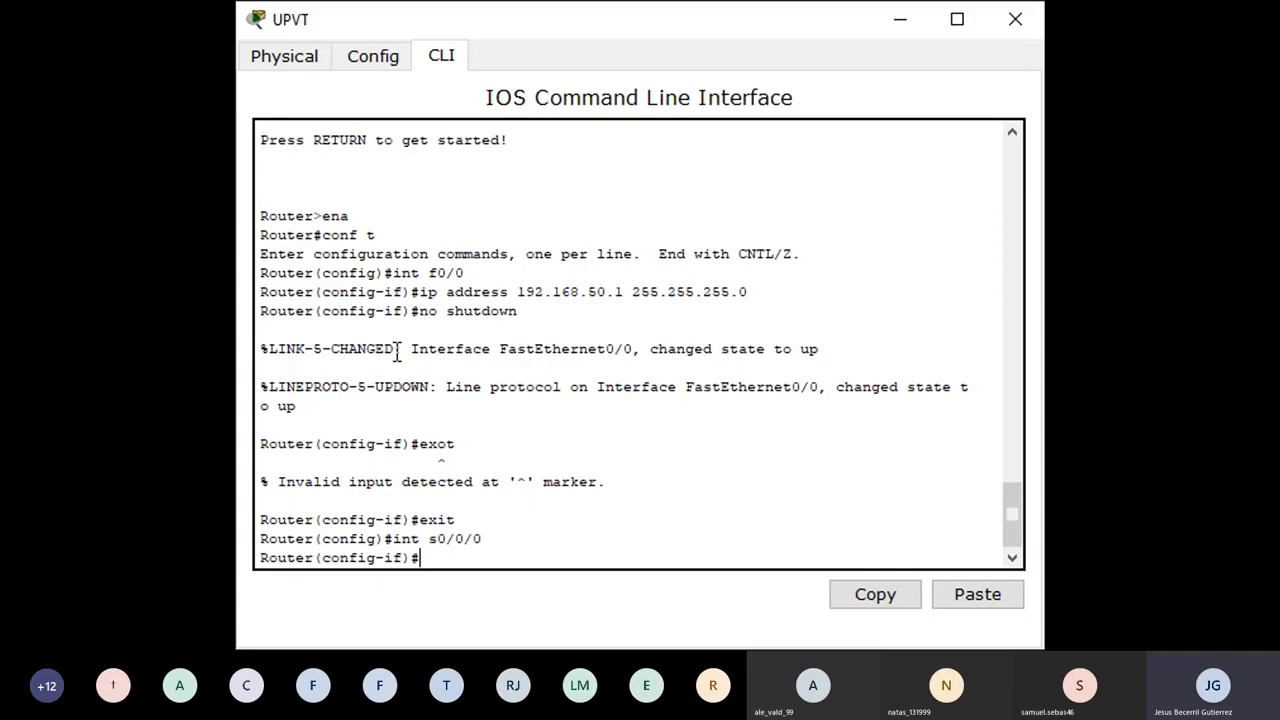
text(ip address 30.0.)
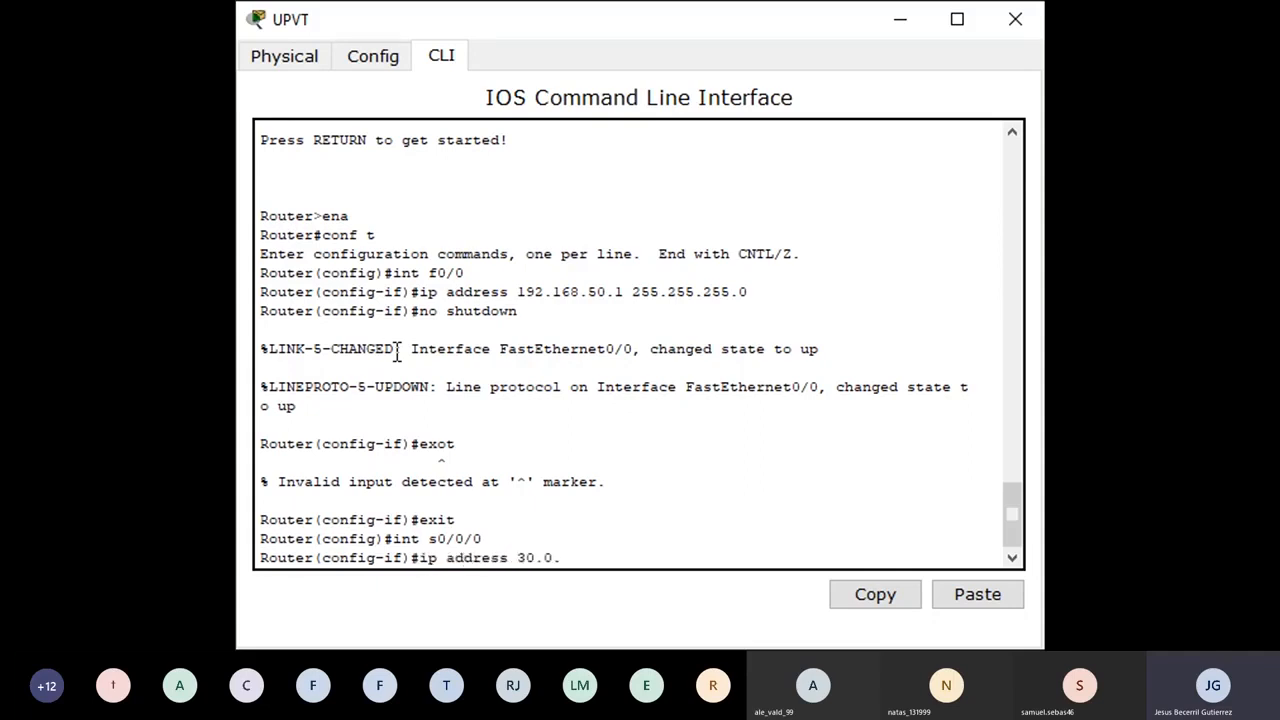
text(0.1 255.0.0.0)
key(Return)
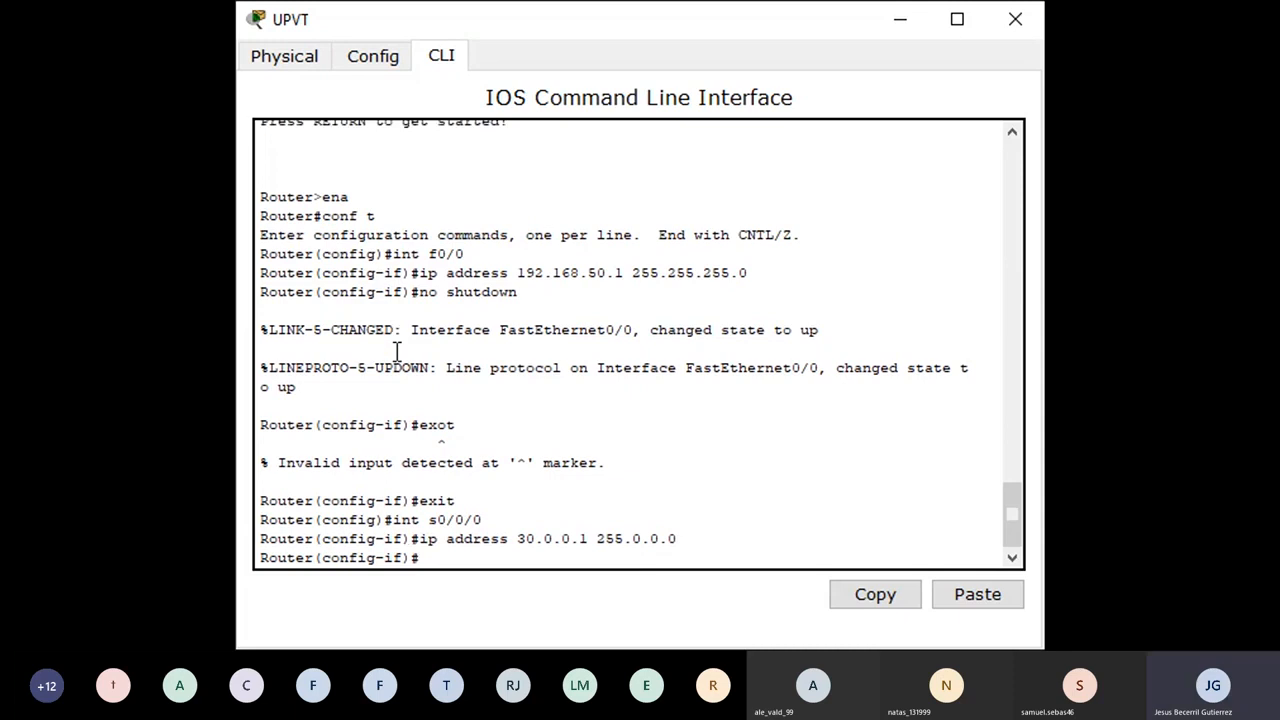
Set the clock rate of UPVT's s0/0/0 interface to 64000 and exit interface configuration
text(clock rate 64000)
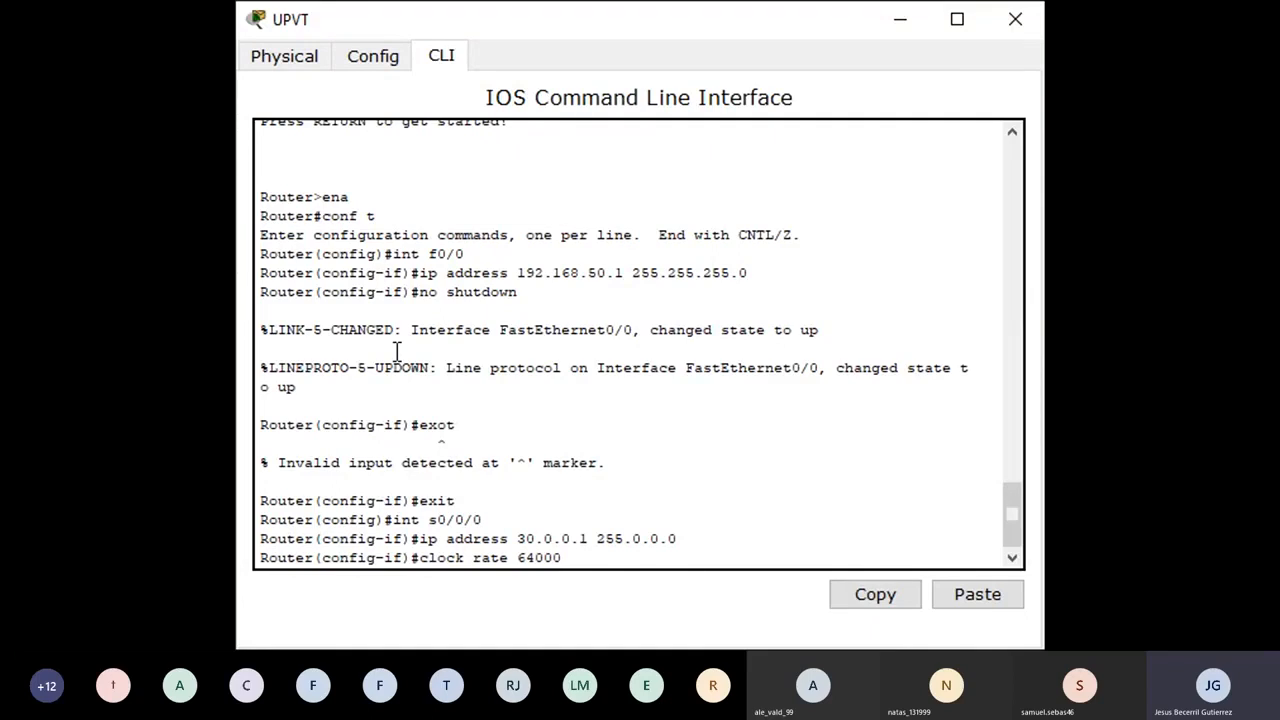
key(Return)
text(exit)
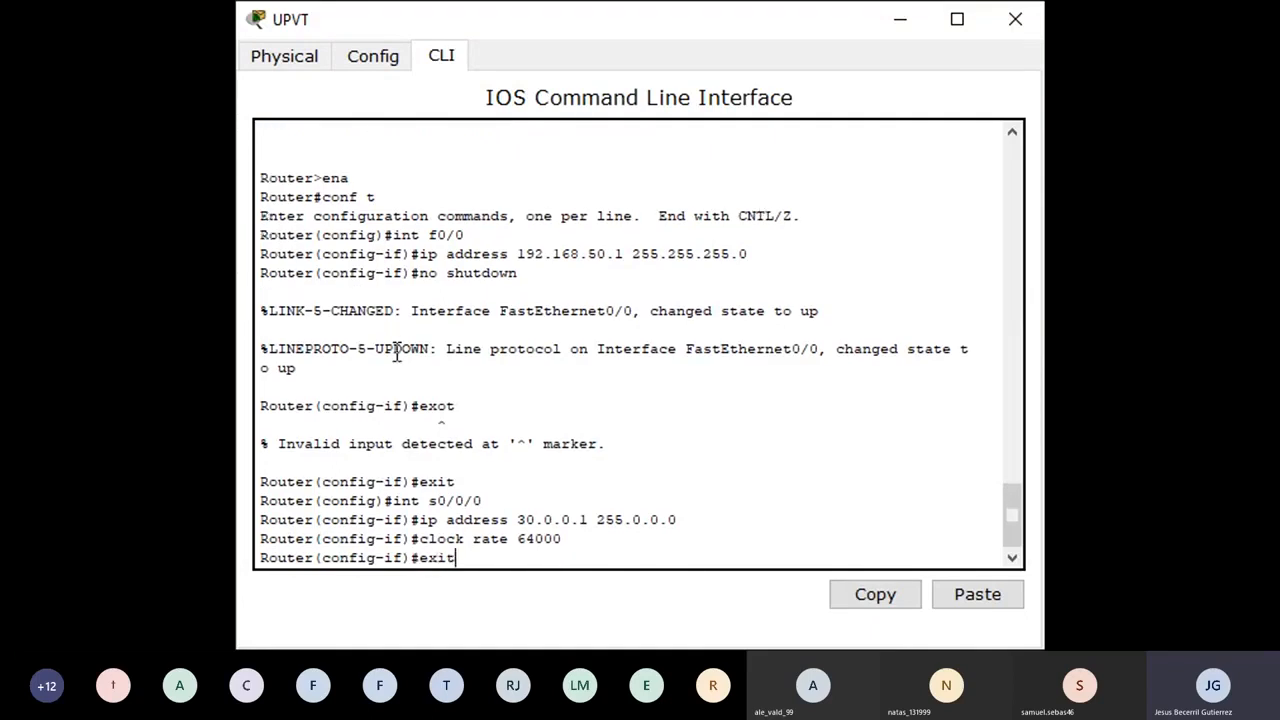
key(Return)
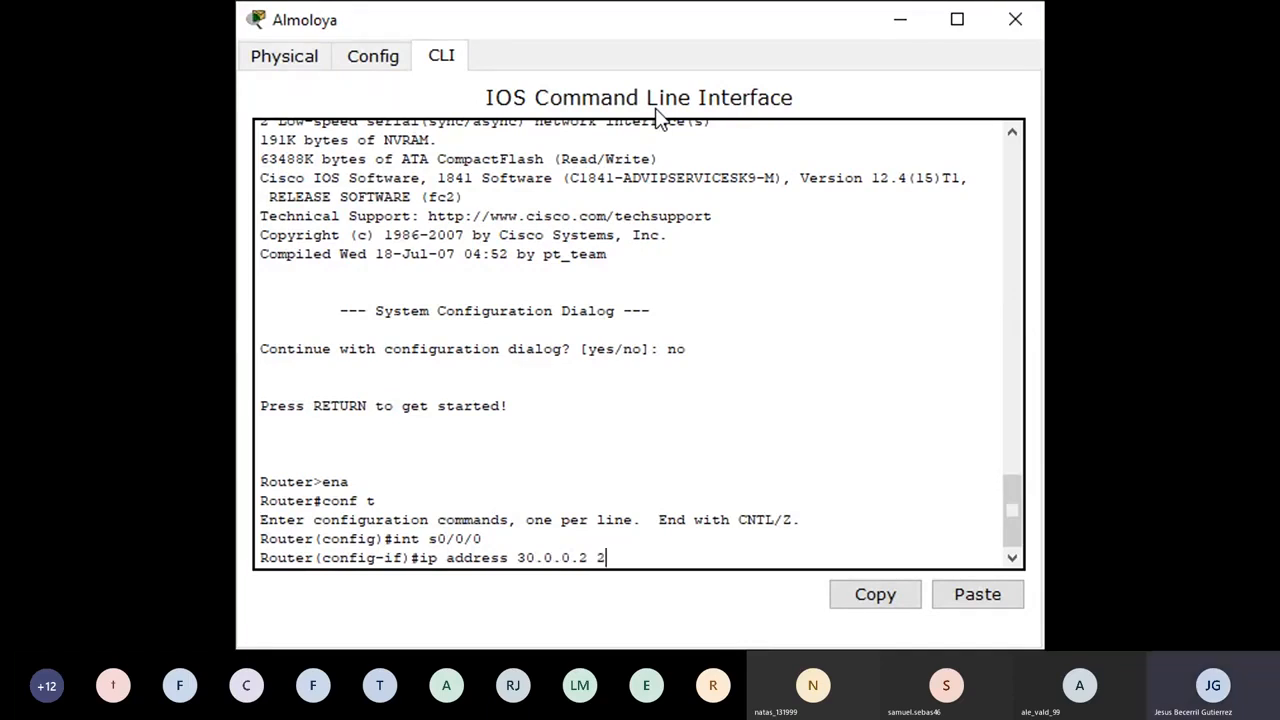
Give Almoloya's s0/0/0 interface the address 30.0.0.2 with mask 255.0.0.0, enable it with no shut and exit interface configuration
text(55.0.0.0)
key(Return)
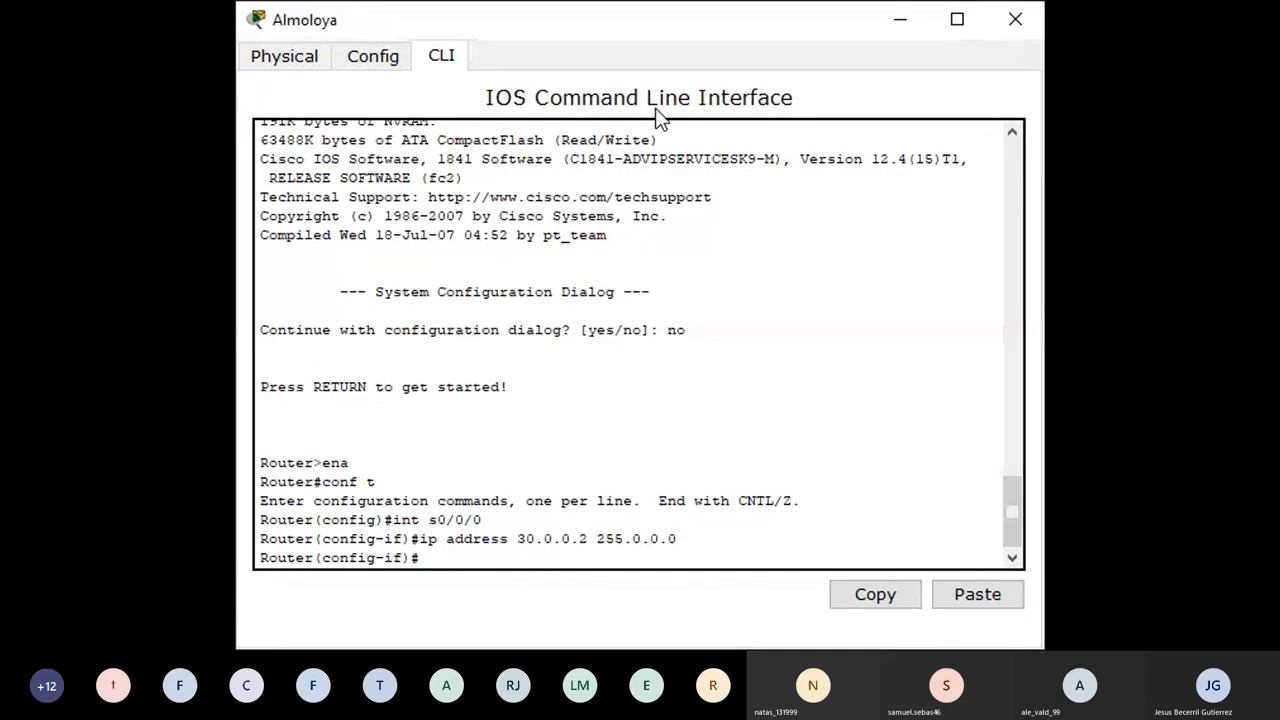
text(no shutd)
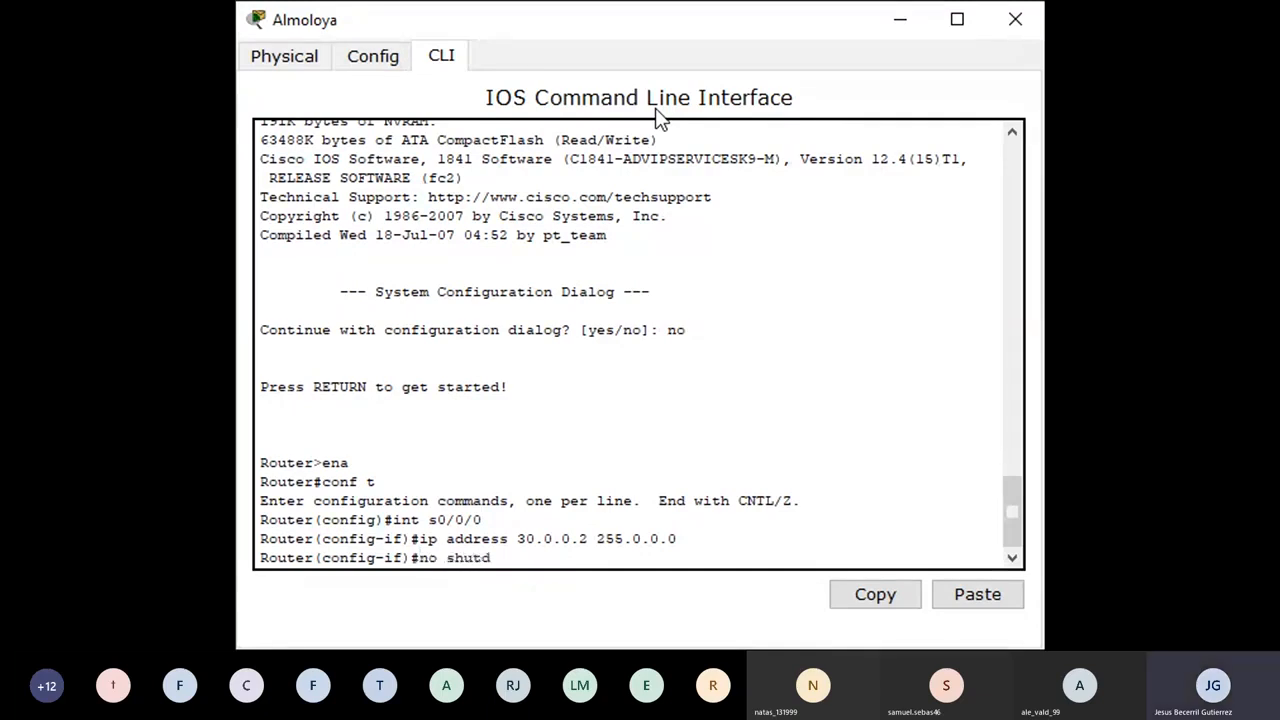
key(BackSpace)
key(Return)
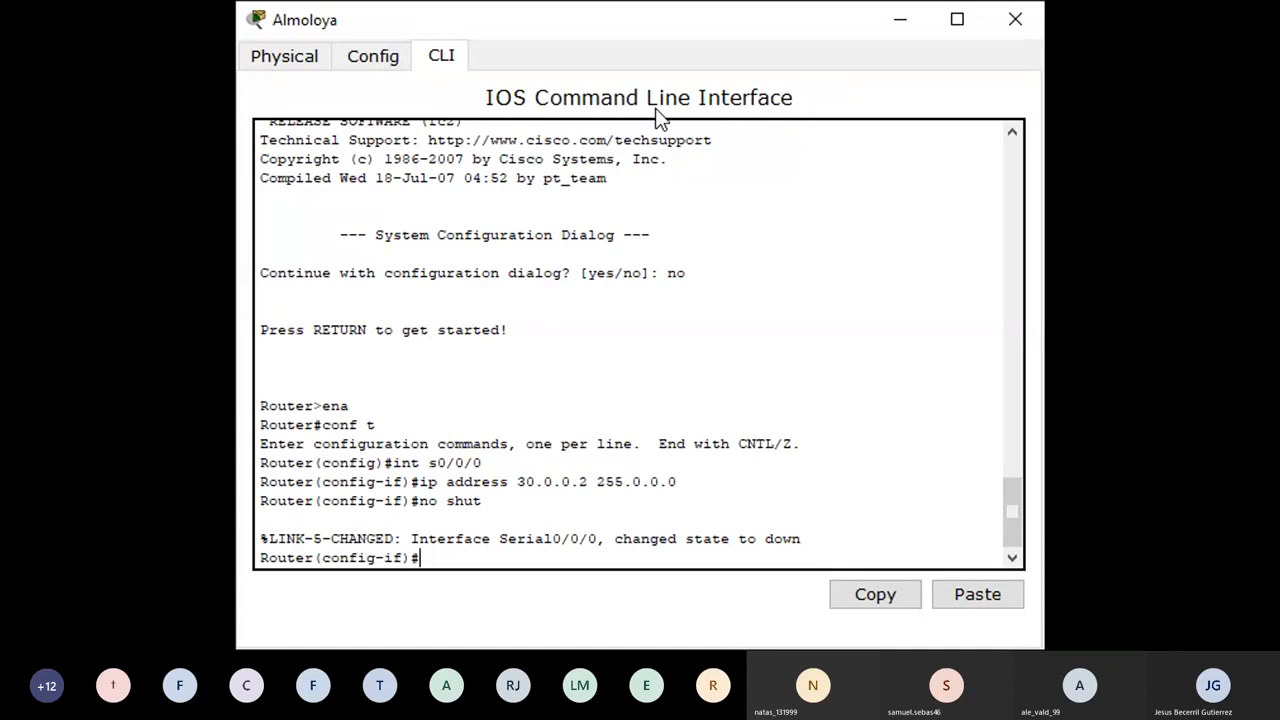
text(exit)
key(Return)
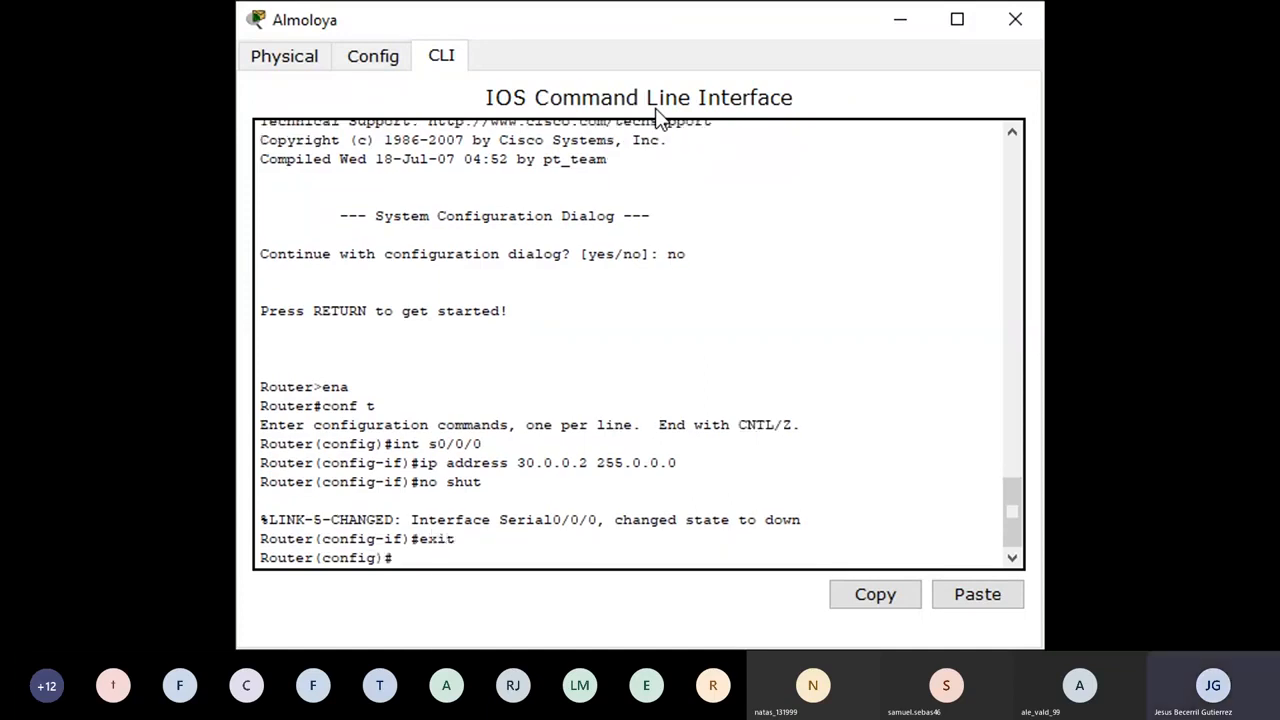
Configure Almoloya's s0/0/1 interface with address 31.0.0.1 and mask 255.0.0.0, and enable it with no shut
text(int s0/0/1)
key(Return)
text(ip ad)
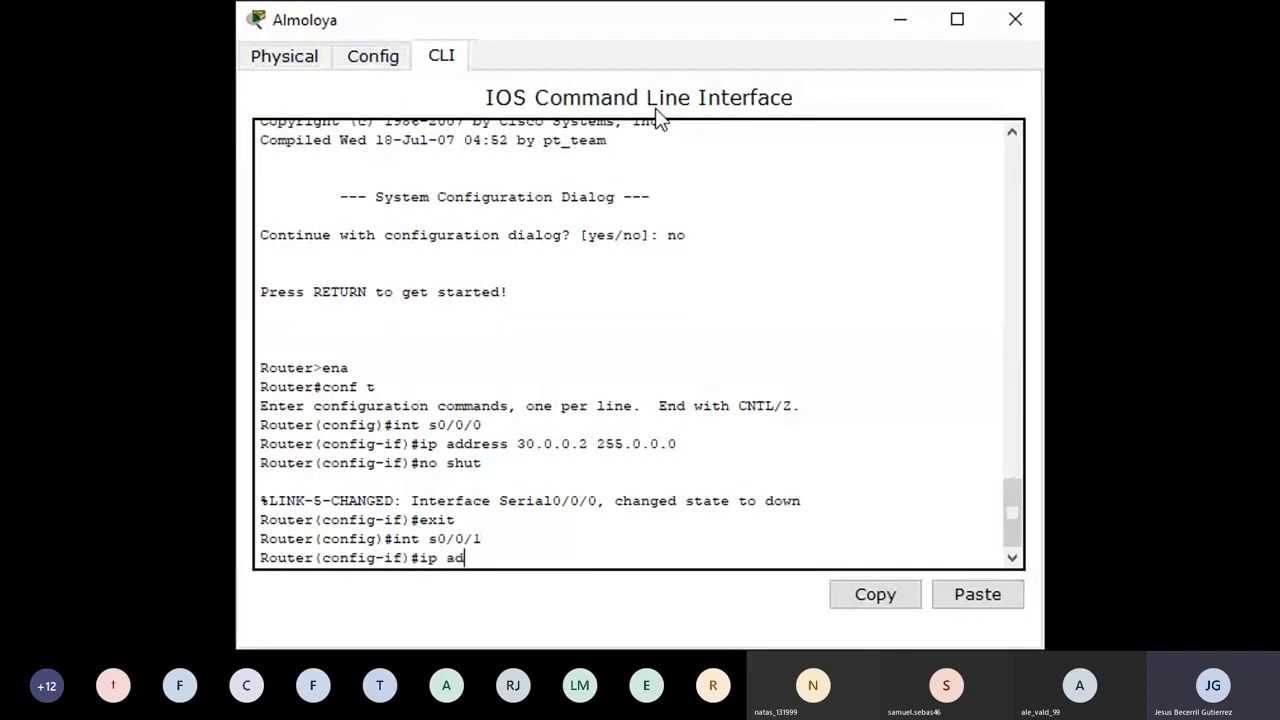
text(dress 31.)
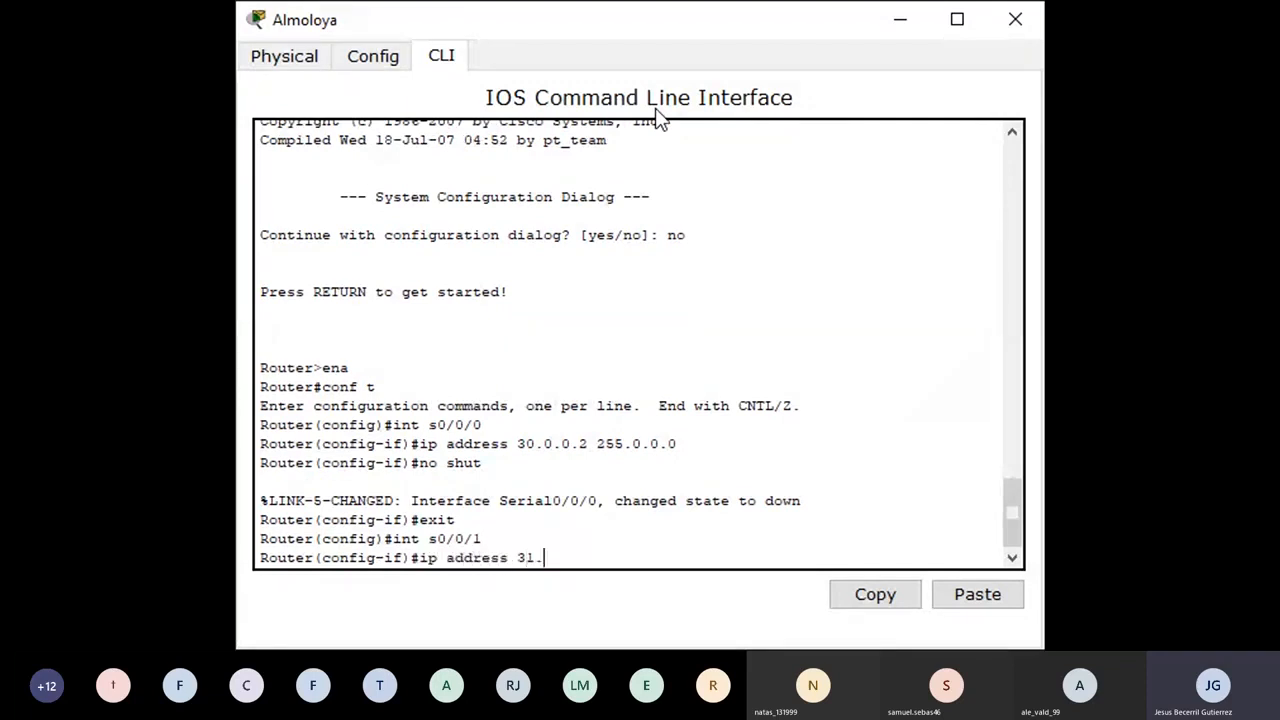
text(0.0.1 255.0.0.0)
key(Return)
text(no shu)
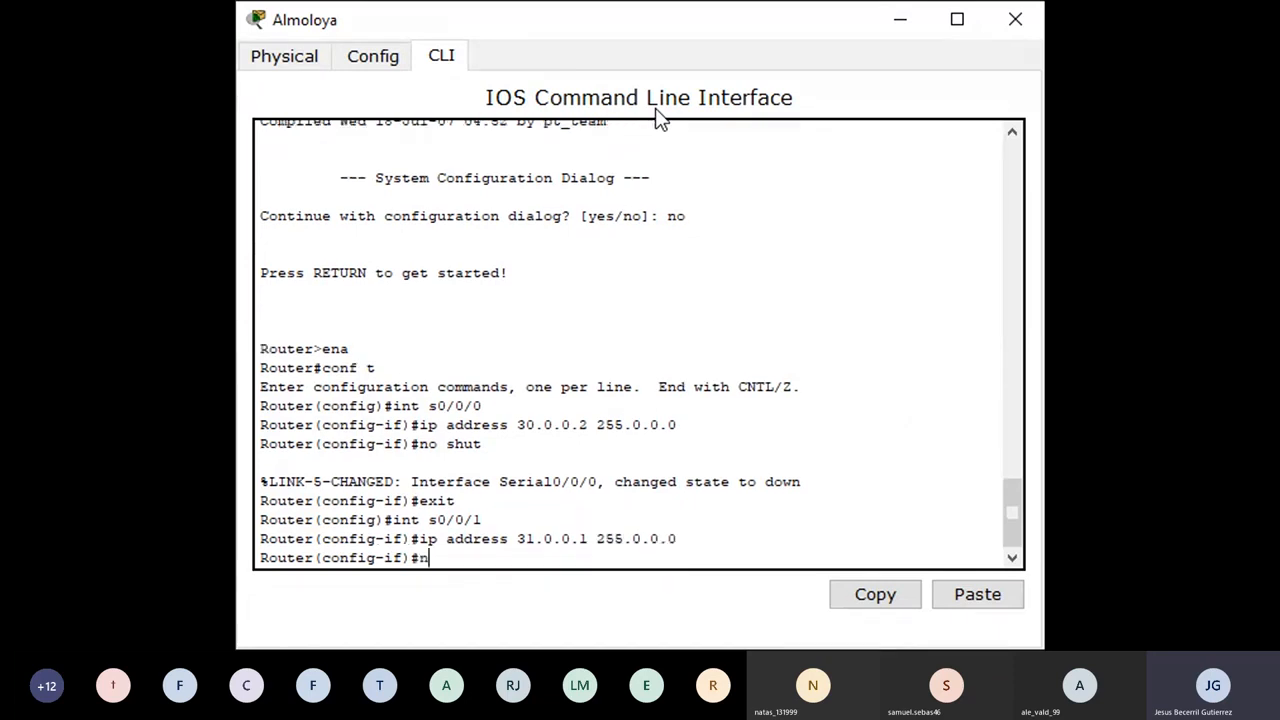
text(t)
key(Return)
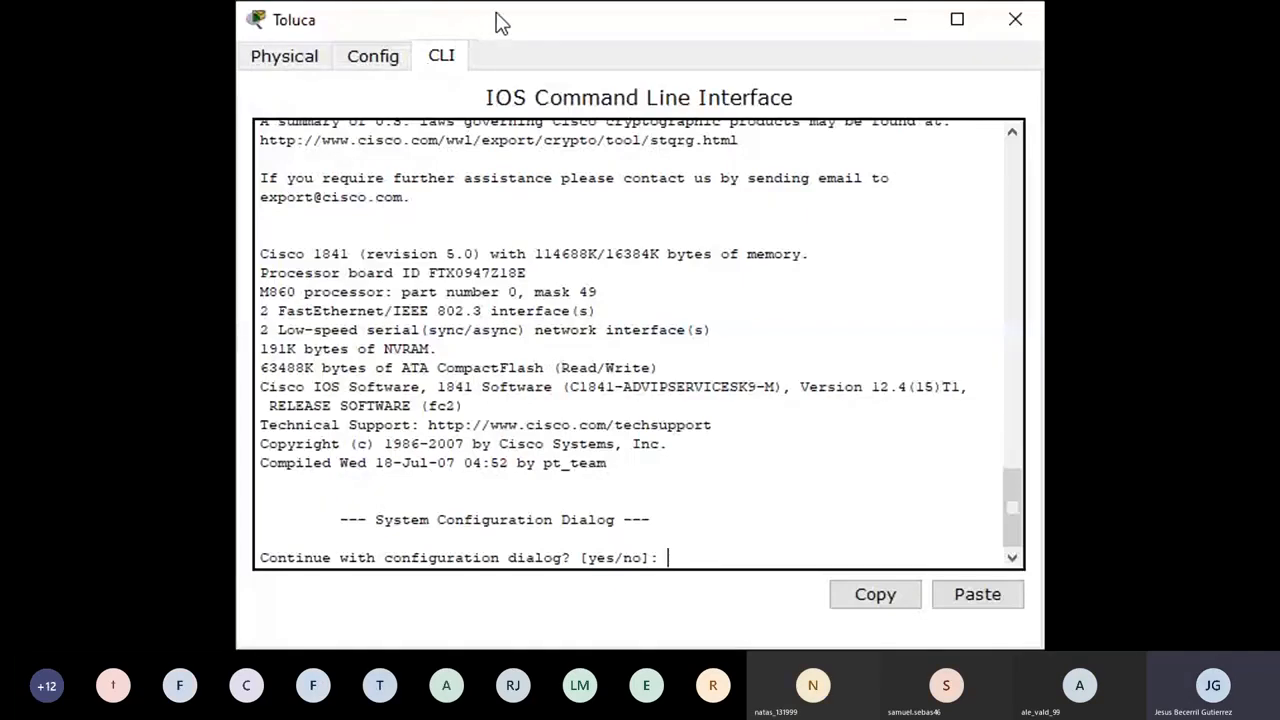
Answer no to the Toluca router's initial configuration dialog and reposition its window so the prompt is readable
drag(502, 22, 460, 22)
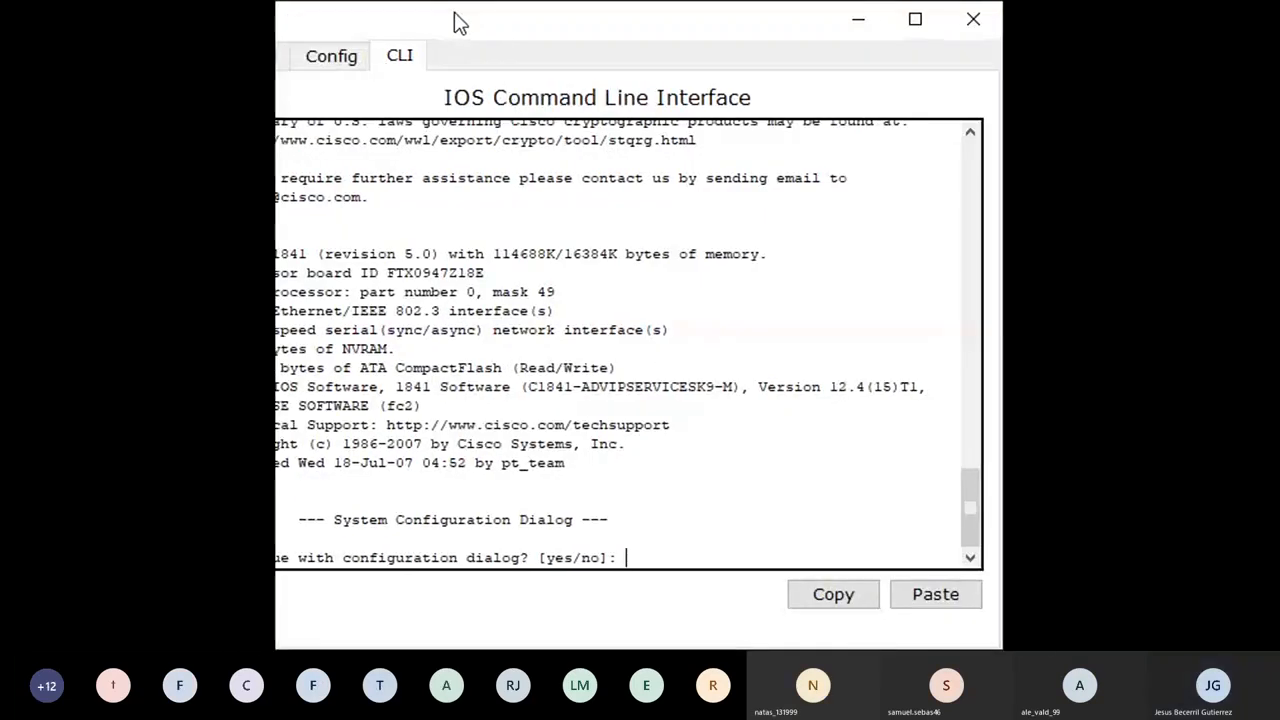
text(hn9)
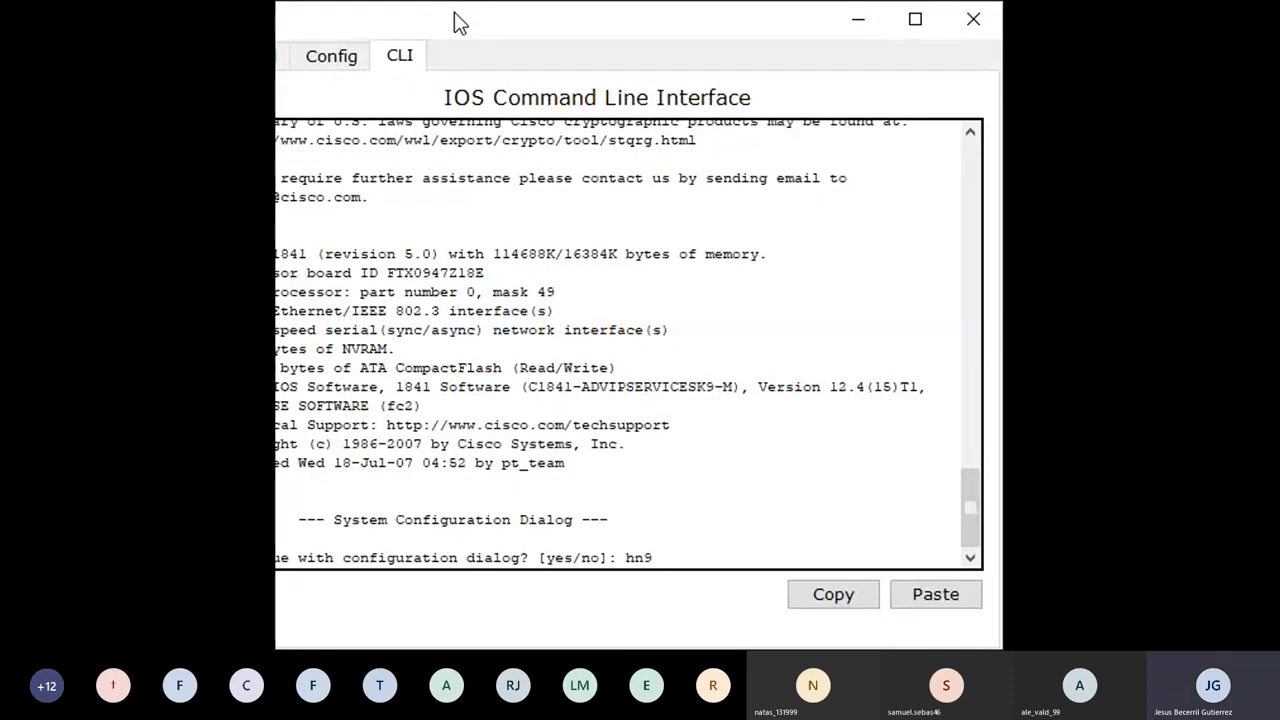
key(Return)
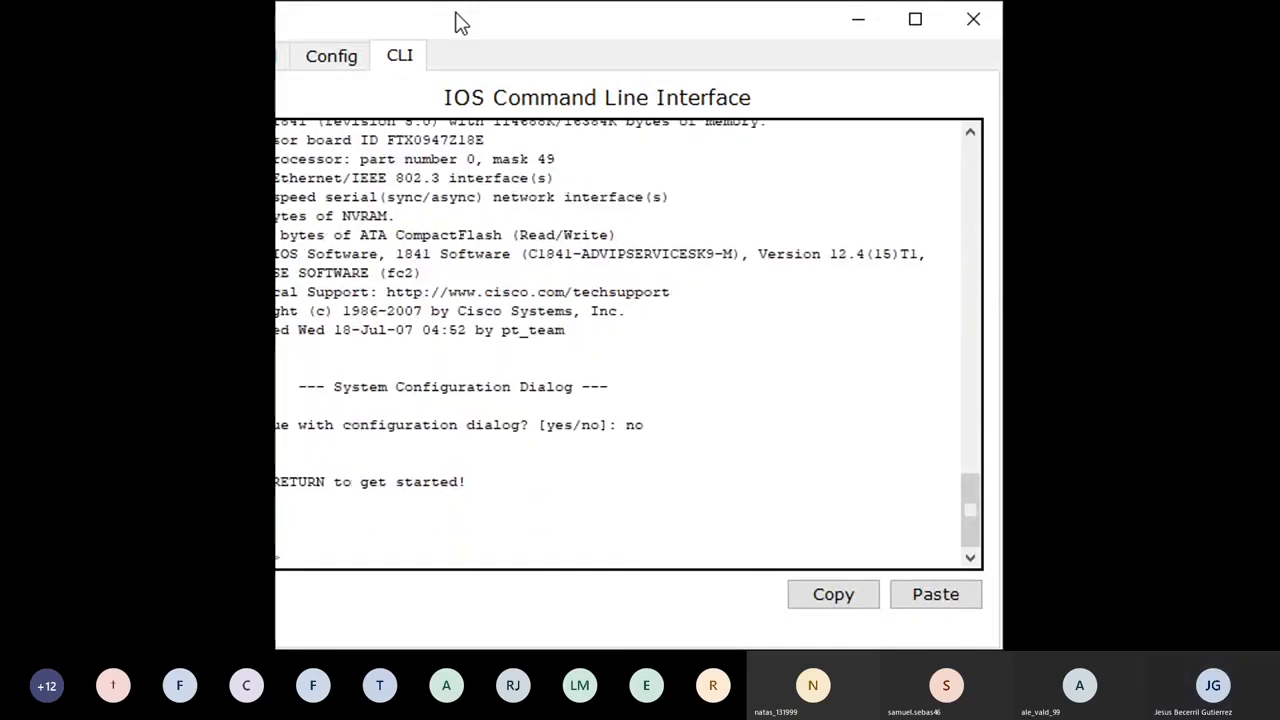
drag(457, 22, 519, 23)
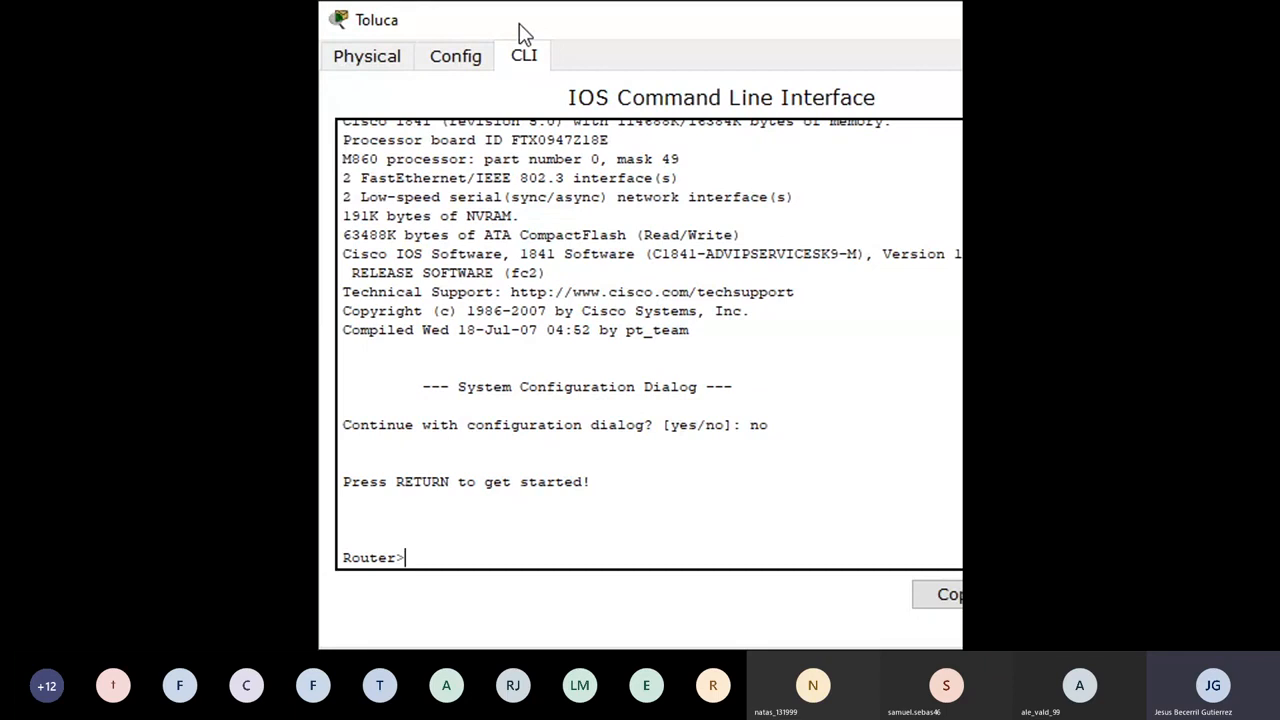
Enter privileged mode with enable and global configuration mode with conf t on the Toluca router
text(enable)
key(Return)
text(conf t)
key(Return)
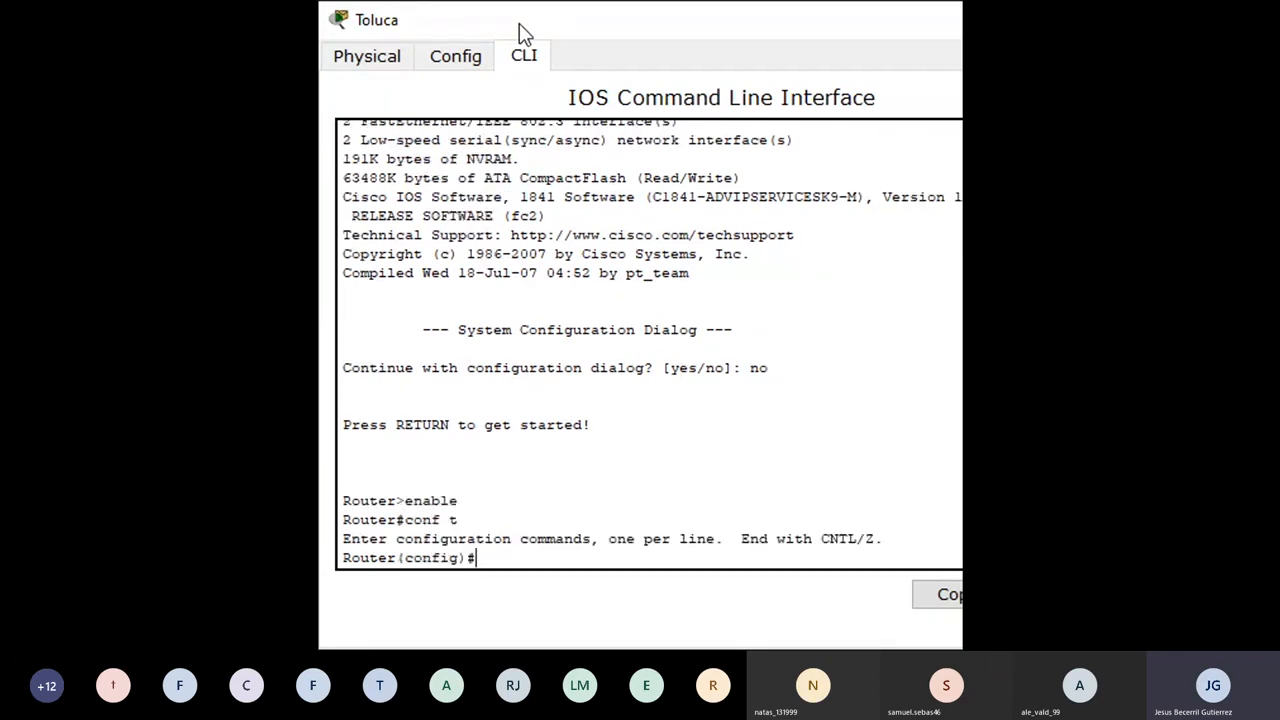
Assign IP address 31.0.0.2 with mask 255.0.0.0 to interface s0/0/1 on the Toluca router
text(int s0/0/|)
key(Return)
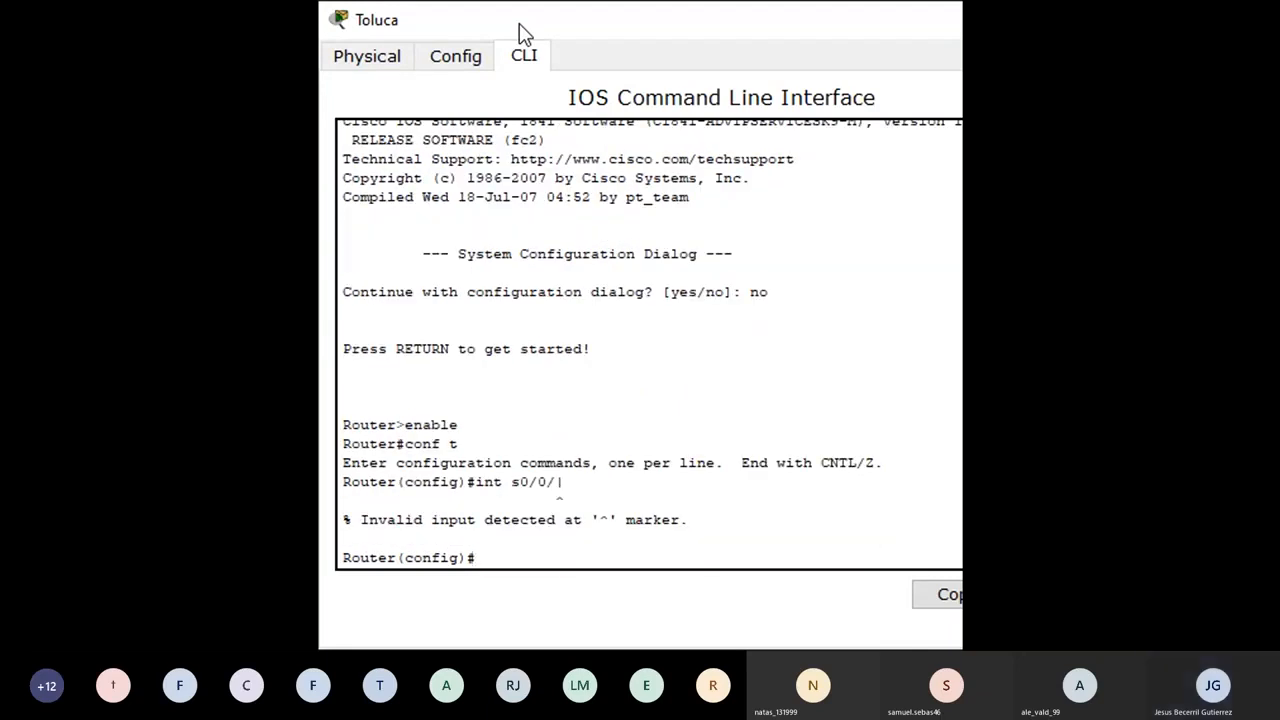
key(Up)
key(BackSpace)
text(1)
key(Return)
text(ip)
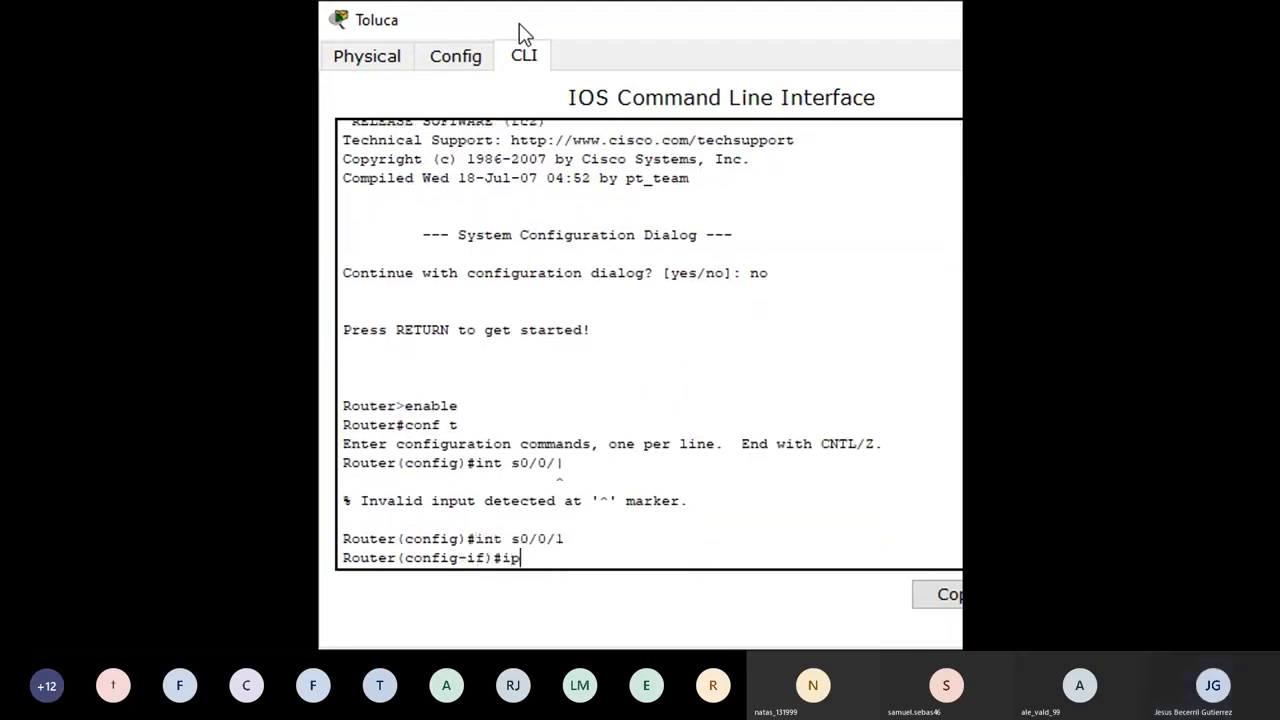
text( address)
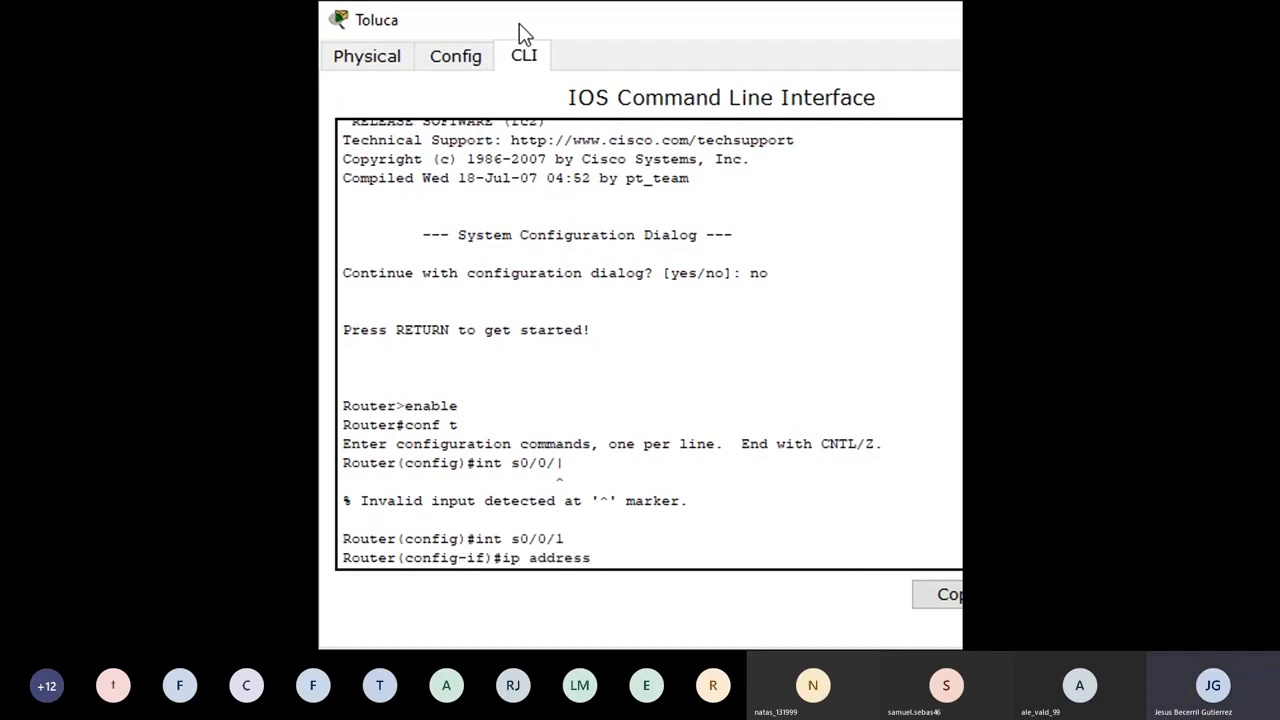
text( 31.0.0.2 255.0.0.0.0)
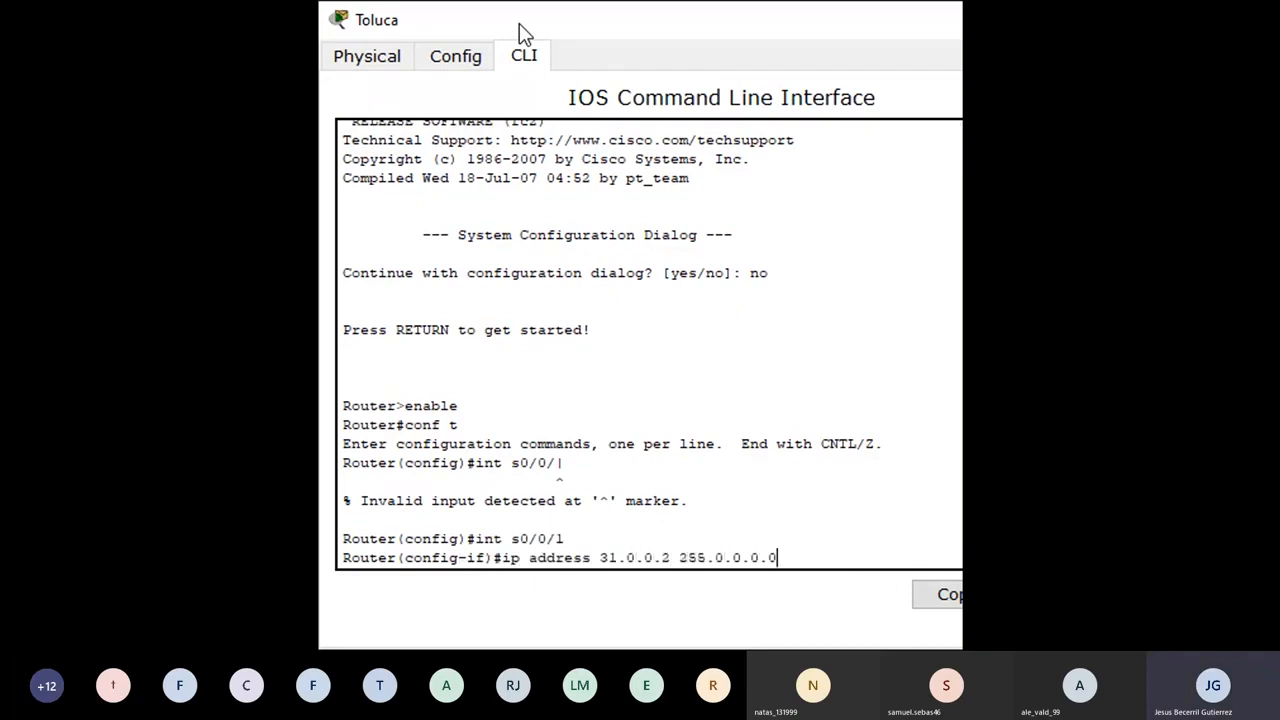
key(BackSpace)
key(BackSpace)
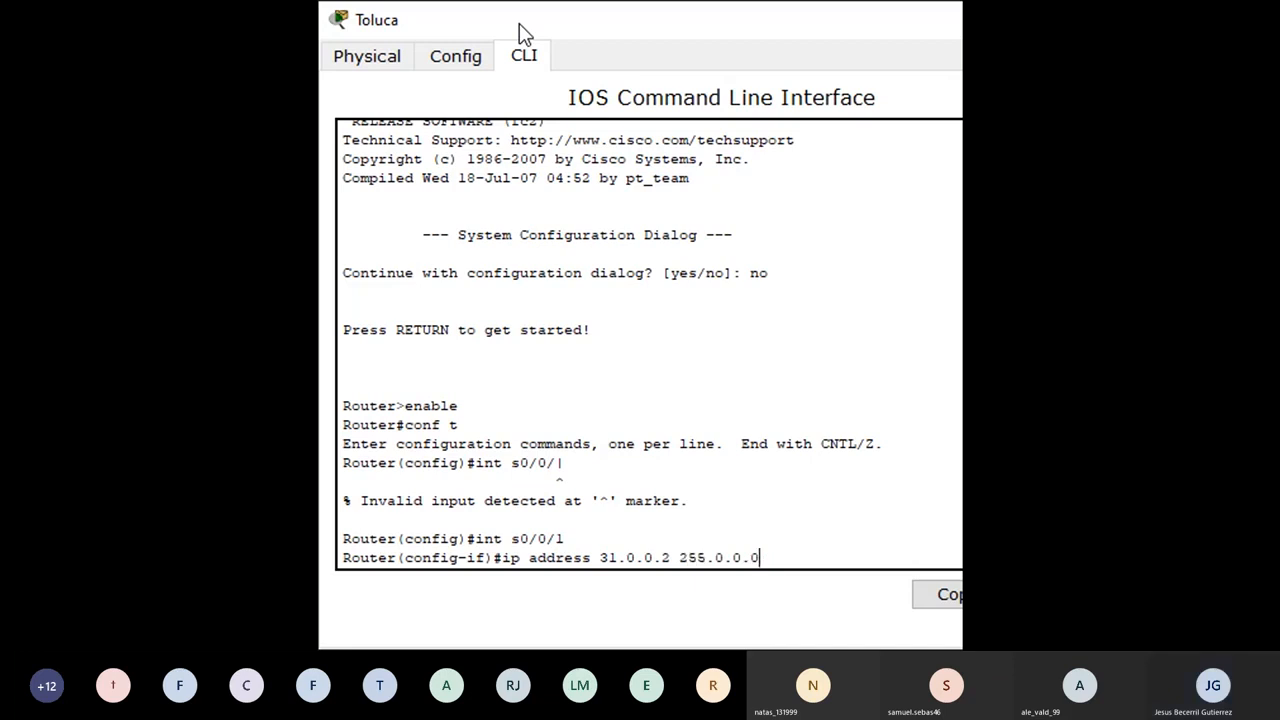
key(Return)
Enable Toluca's s0/0/1 interface with no shut and exit to global configuration mode
text(no shut)
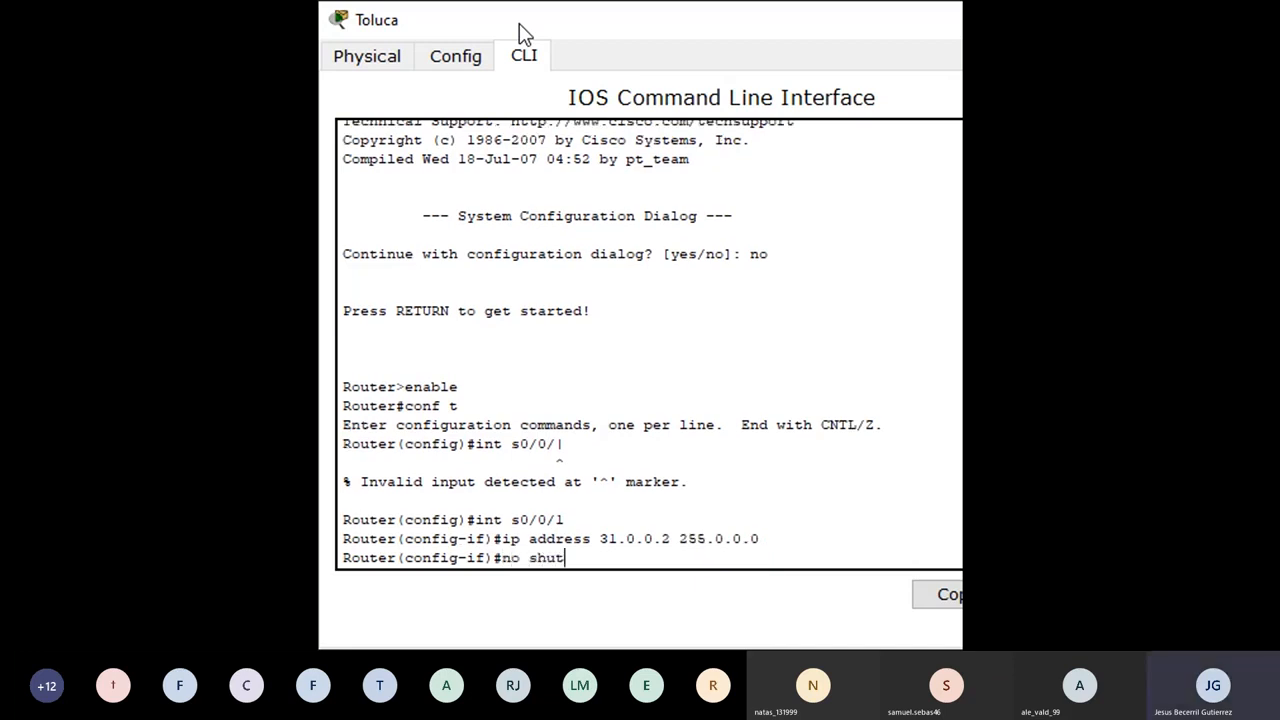
key(Return)
text(er(config-if)#e)
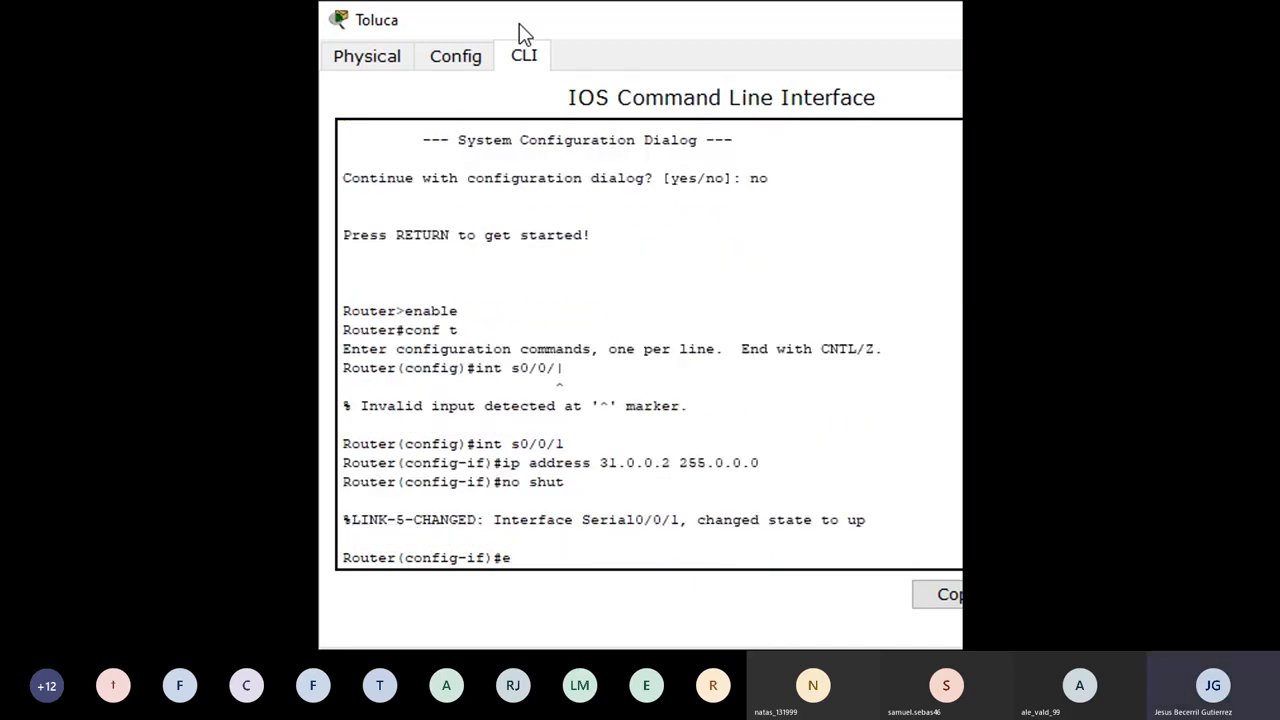
text(xit)
key(Return)
Assign IP address 32.0.0.1 with mask 255.0.0.0 to interface s0/0/0 on the Toluca router
text(int s0)
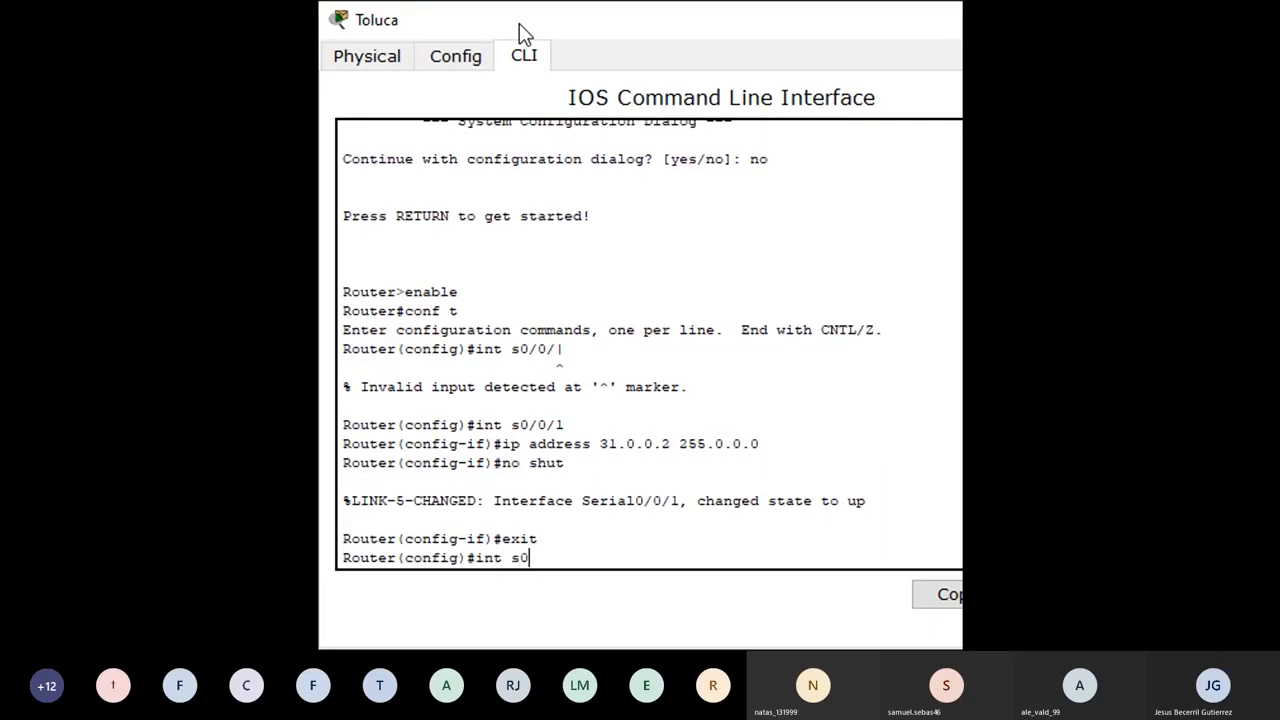
text(/0/0)
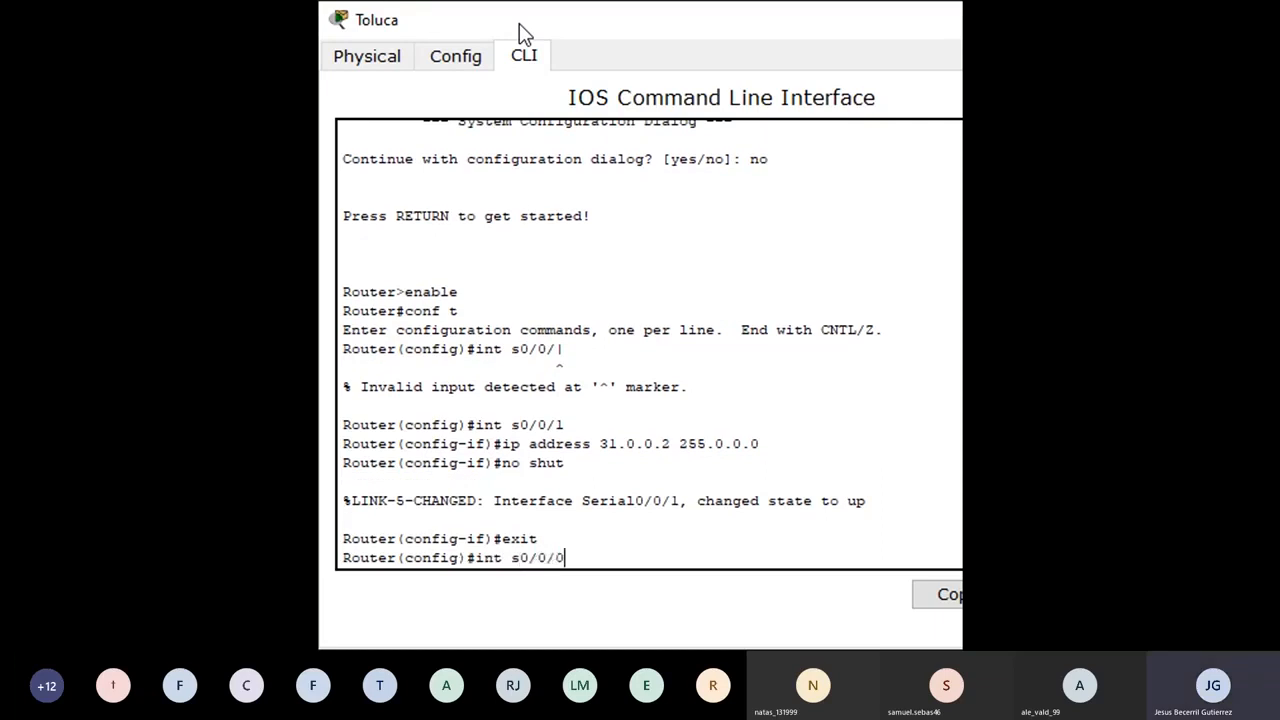
key(Return)
key(Return)
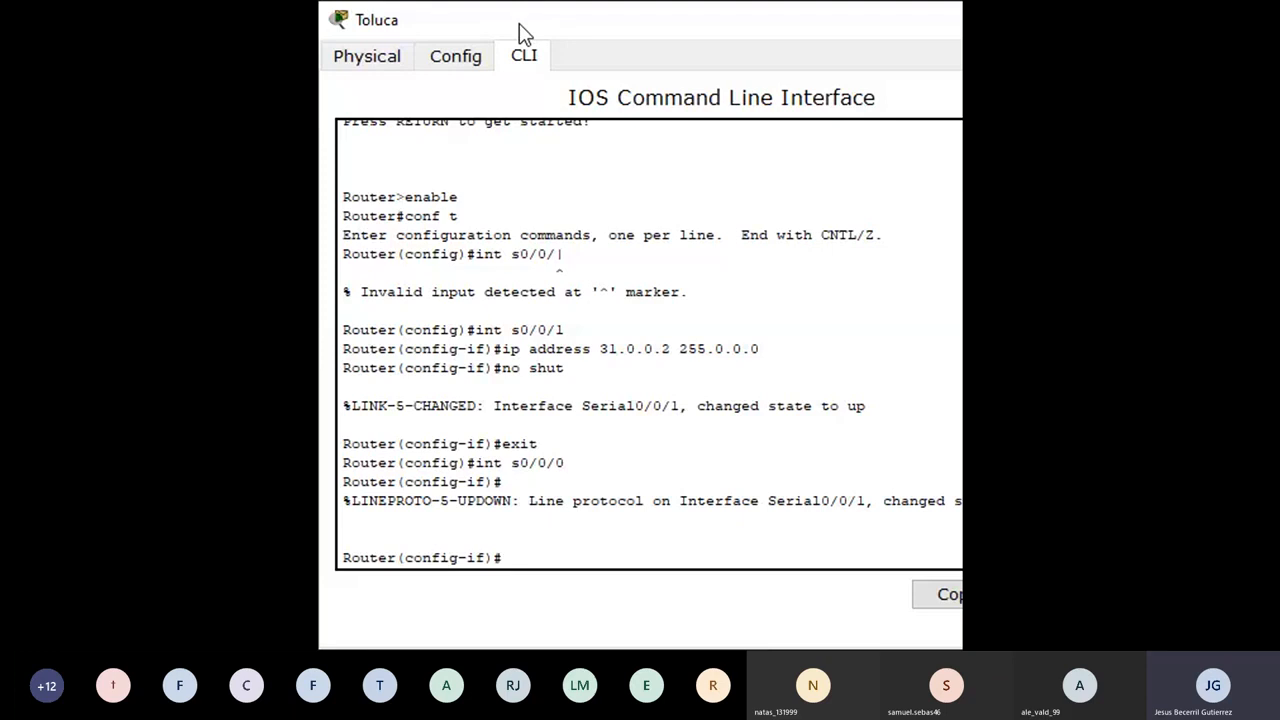
text(ip address 32.0.0.1)
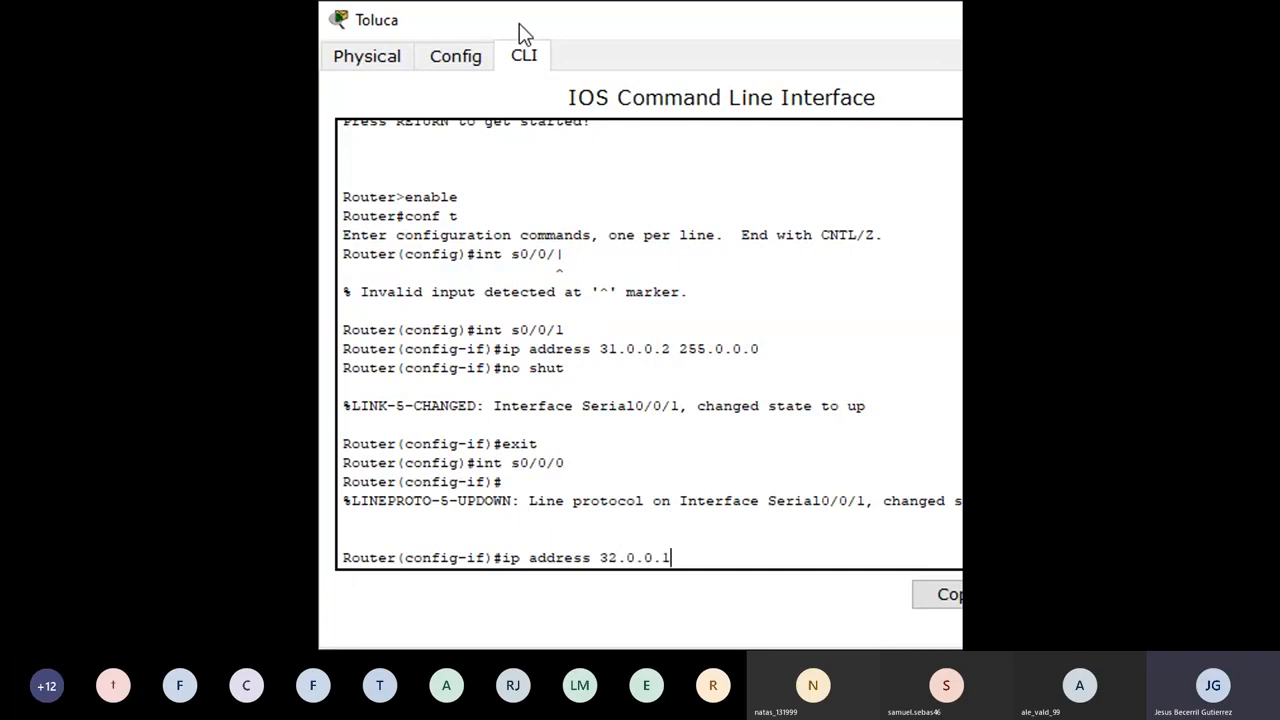
text( 255.0.0.0)
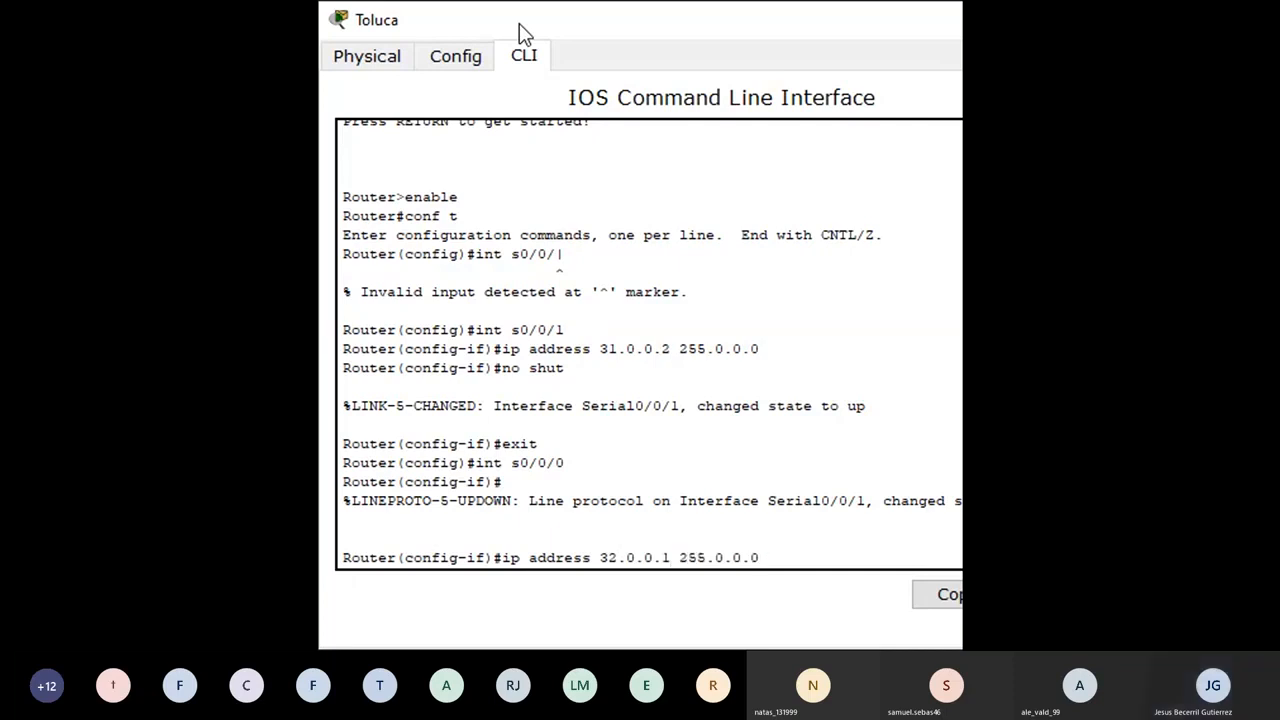
key(Return)
Enable Toluca's s0/0/0 interface with no shut and exit to global configuration mode
text(no shut)
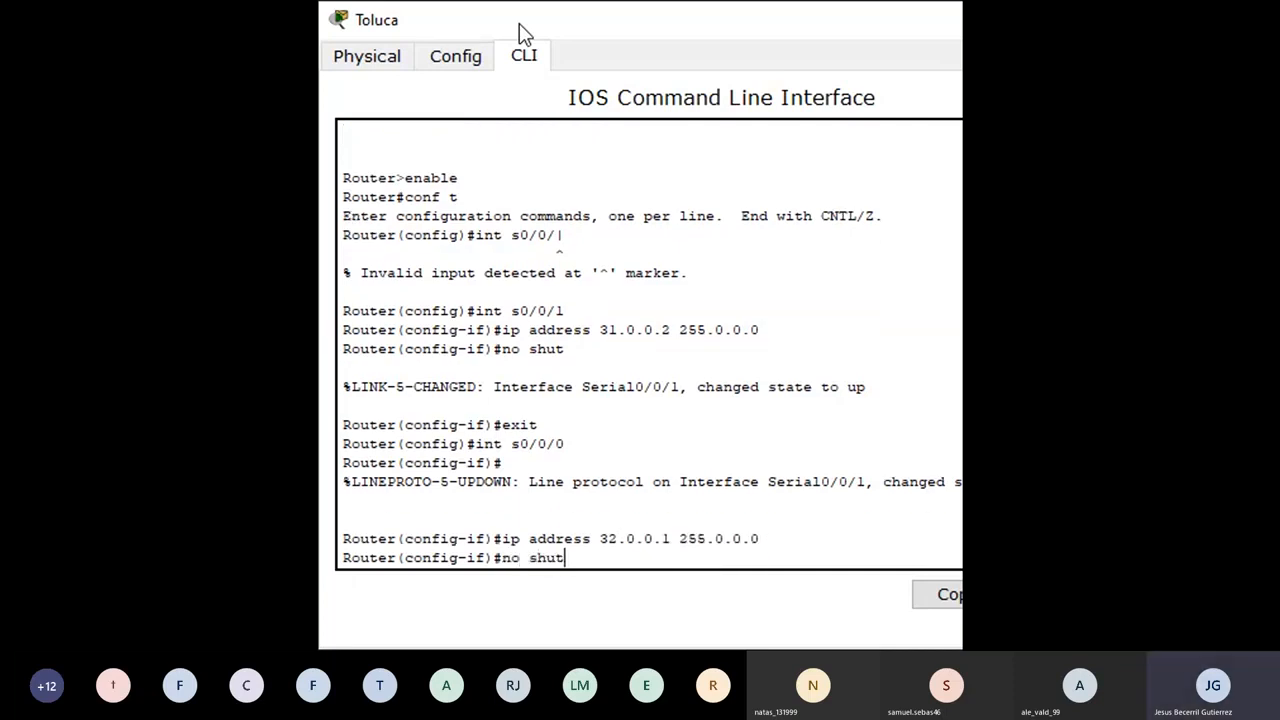
key(Return)
text(exit)
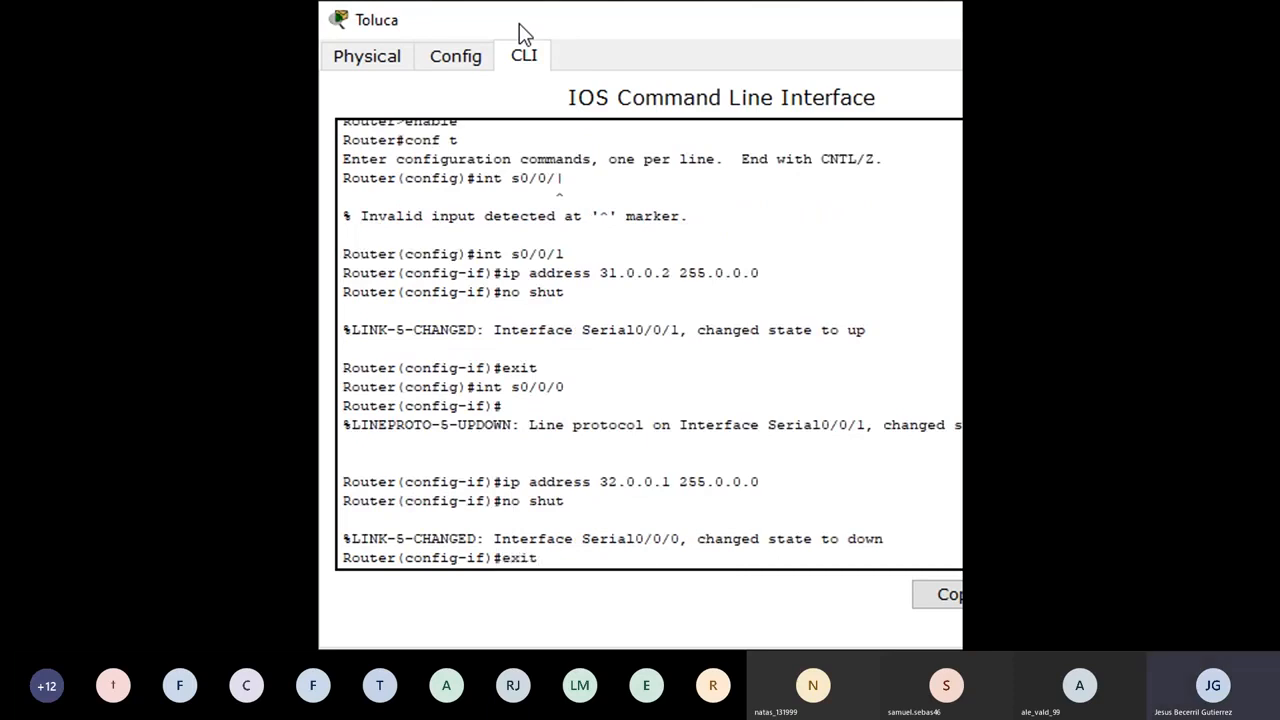
key(Return)
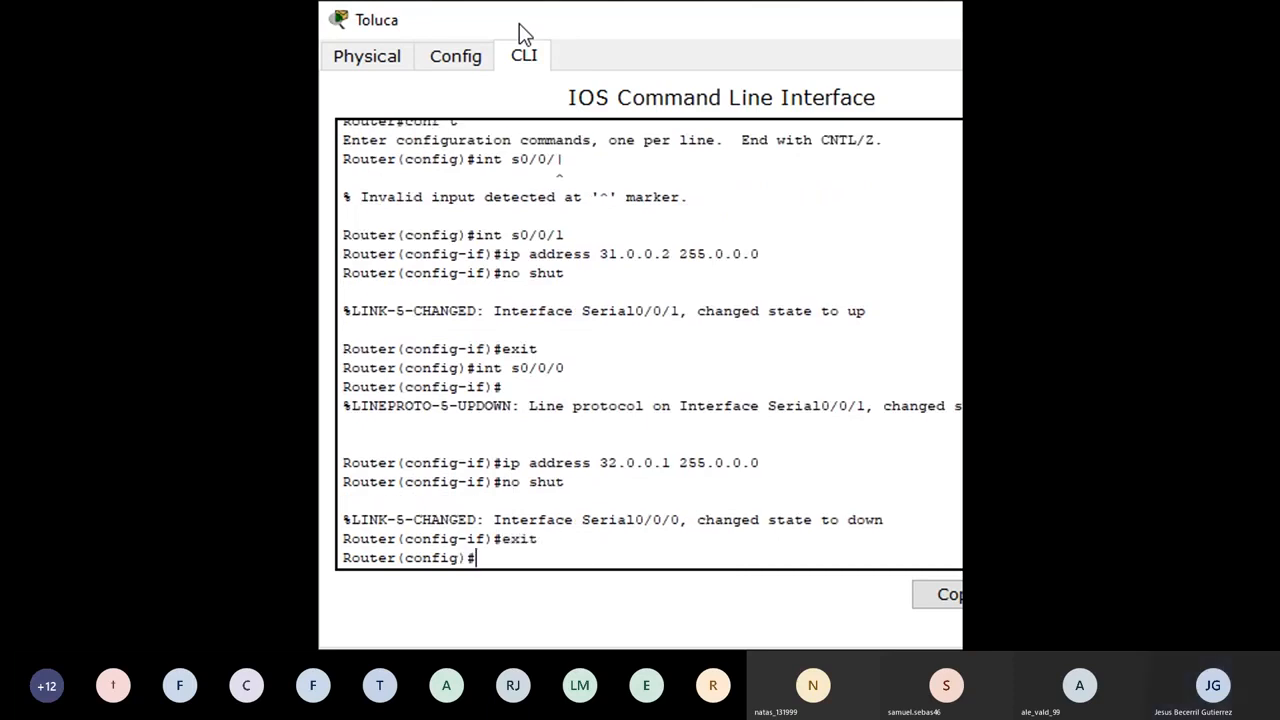
drag(519, 23, 436, 23)
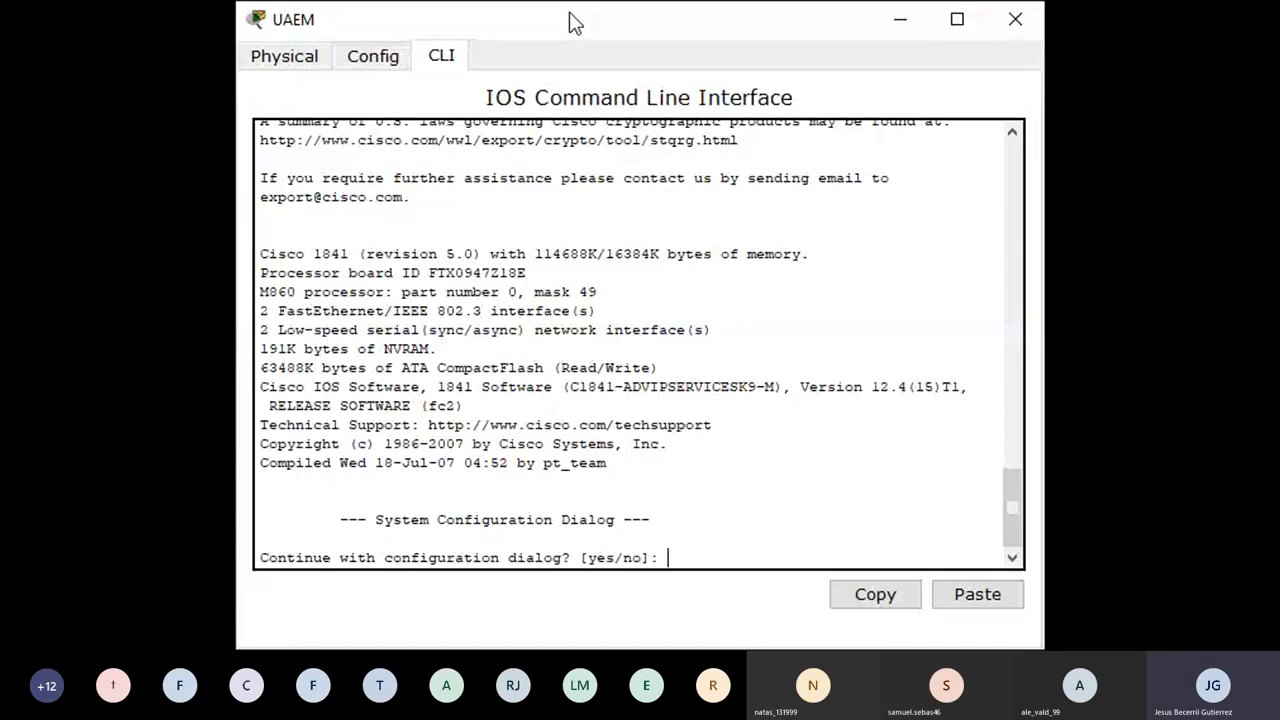
Answer no to the UAEM router's initial configuration dialog and enter global configuration mode with ena and conf t
text(no)
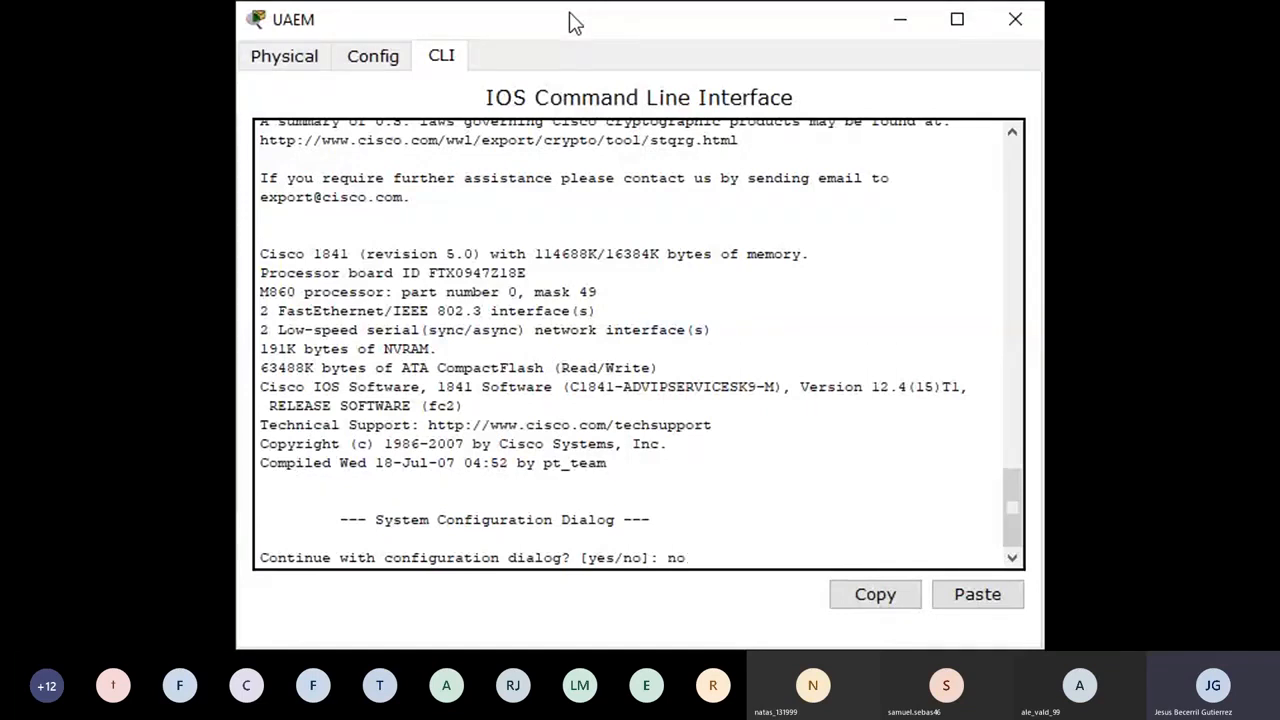
key(Return)
key(Return)
text(ena)
key(Return)
text(conf t)
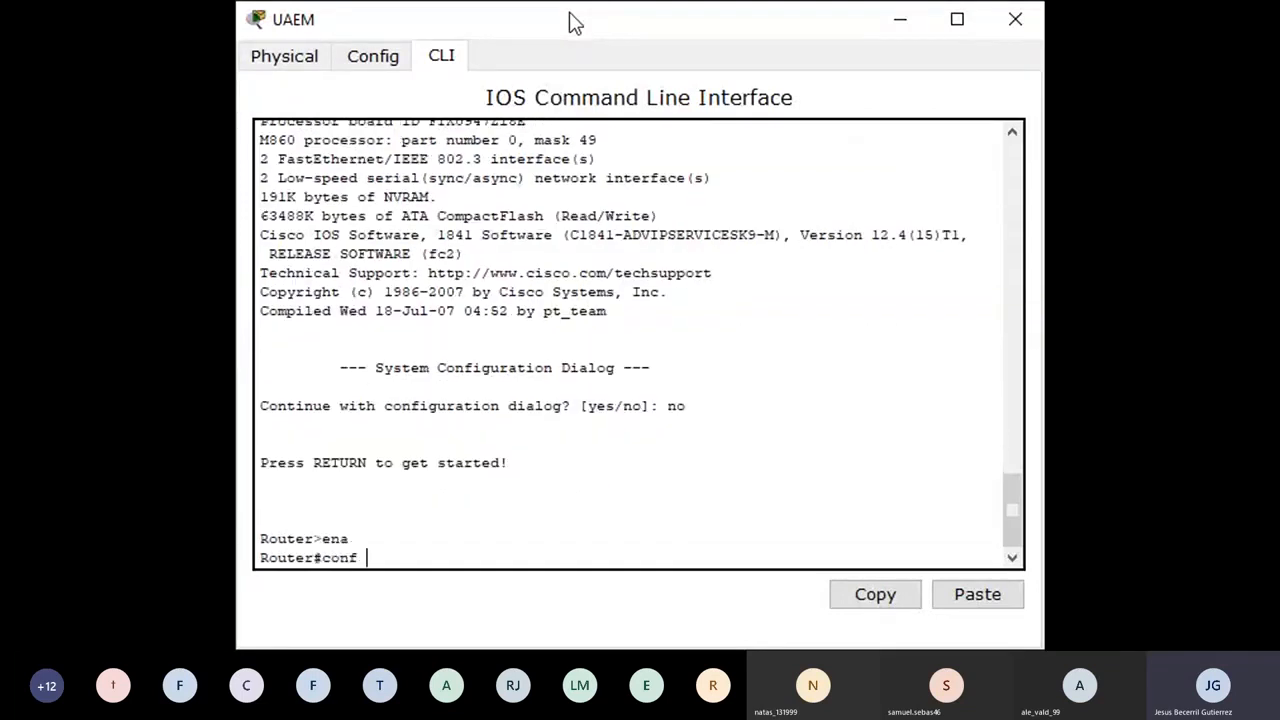
key(Return)
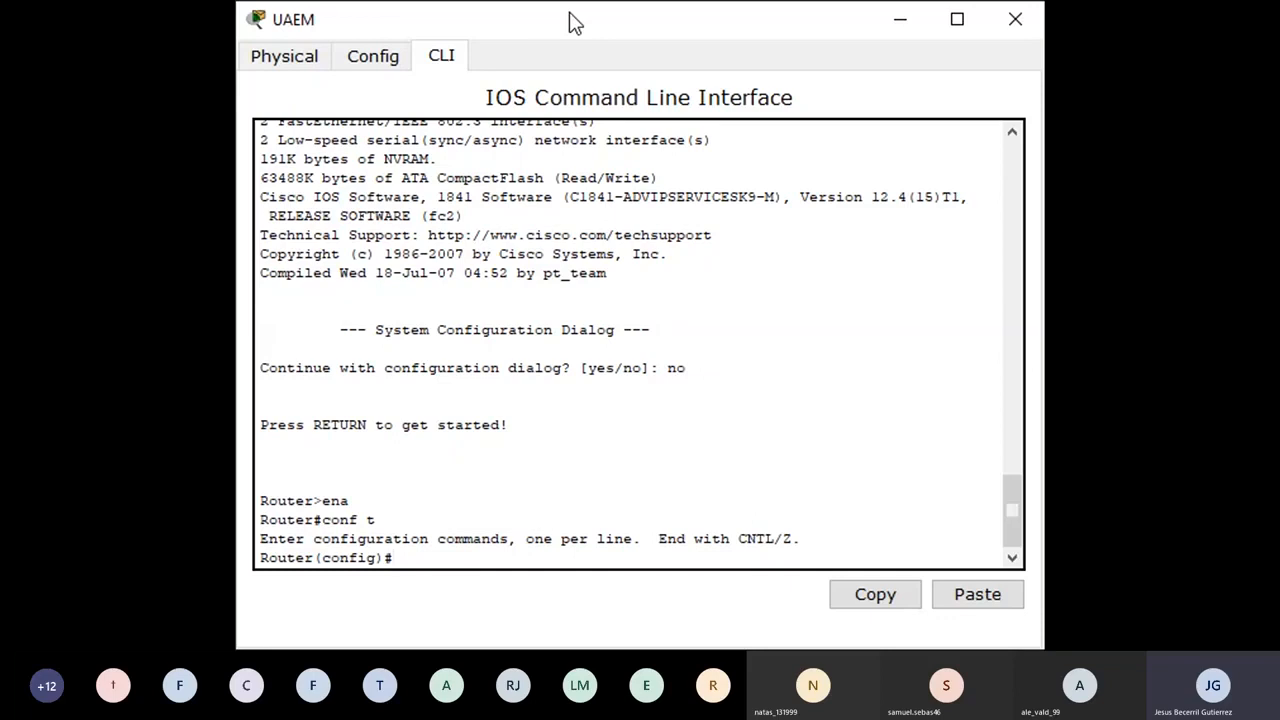
Assign IP address 32.0.0.2 with mask 255.0.0.0 to interface s0/0/0 on the UAEM router
text(int s0/0/0)
key(Return)
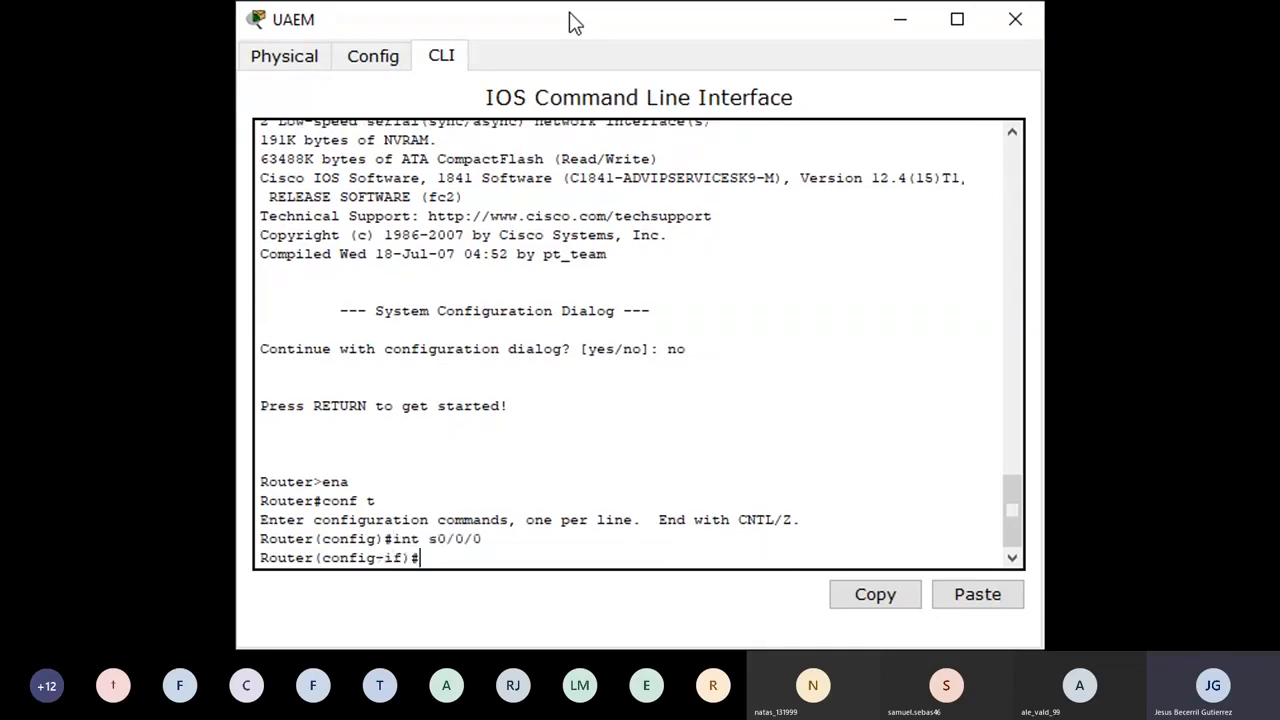
text(ip addr)
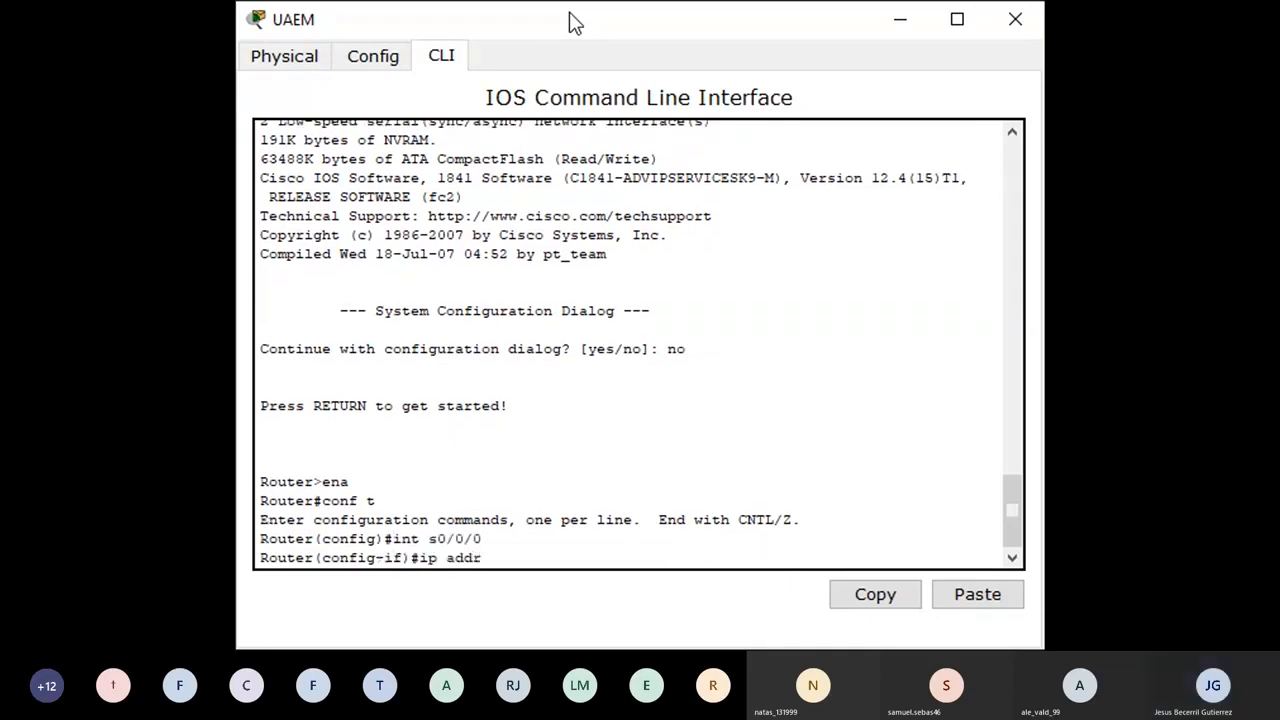
text(ess 32.0.0.2)
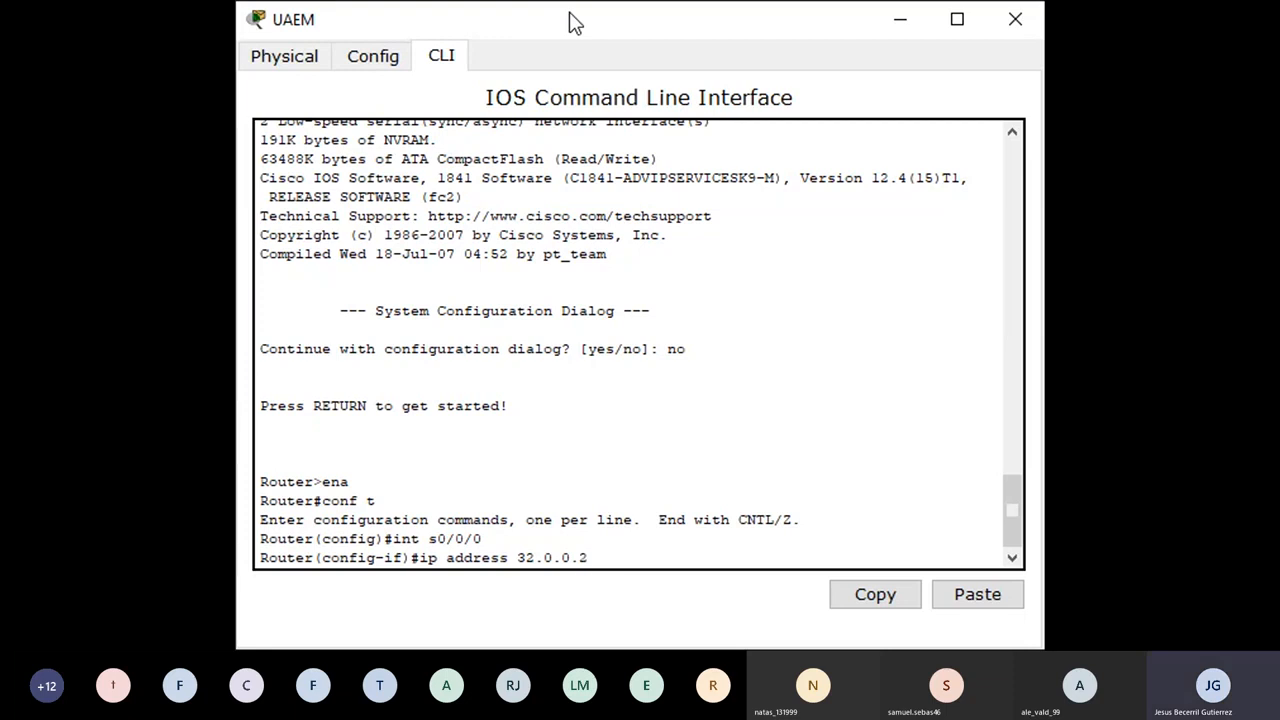
text( 255.25.0.0.0)
key(Return)
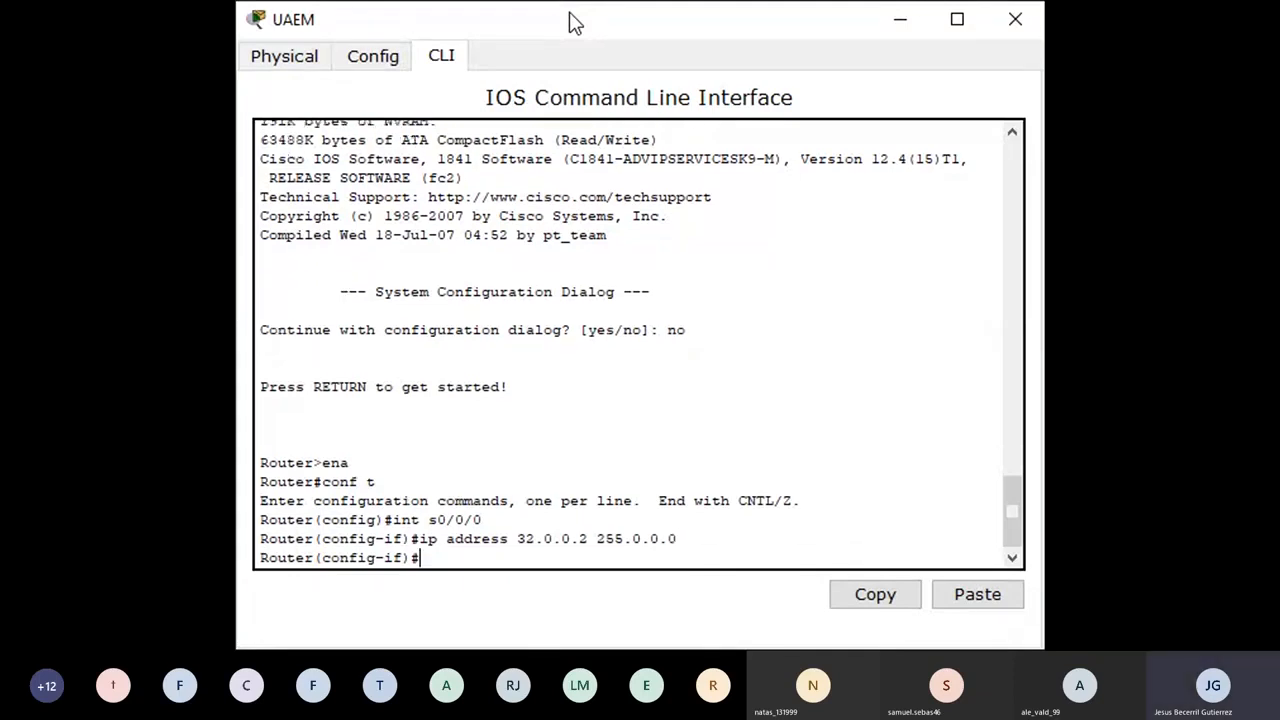
Enable UAEM's s0/0/0 interface with no shut and exit to global configuration mode
text(no shut)
key(Return)
text(exit)
key(Return)
Assign IP address 192.168.60.1 with mask 255.255.255.0 to interface f0/0 on the UAEM router
text(in)
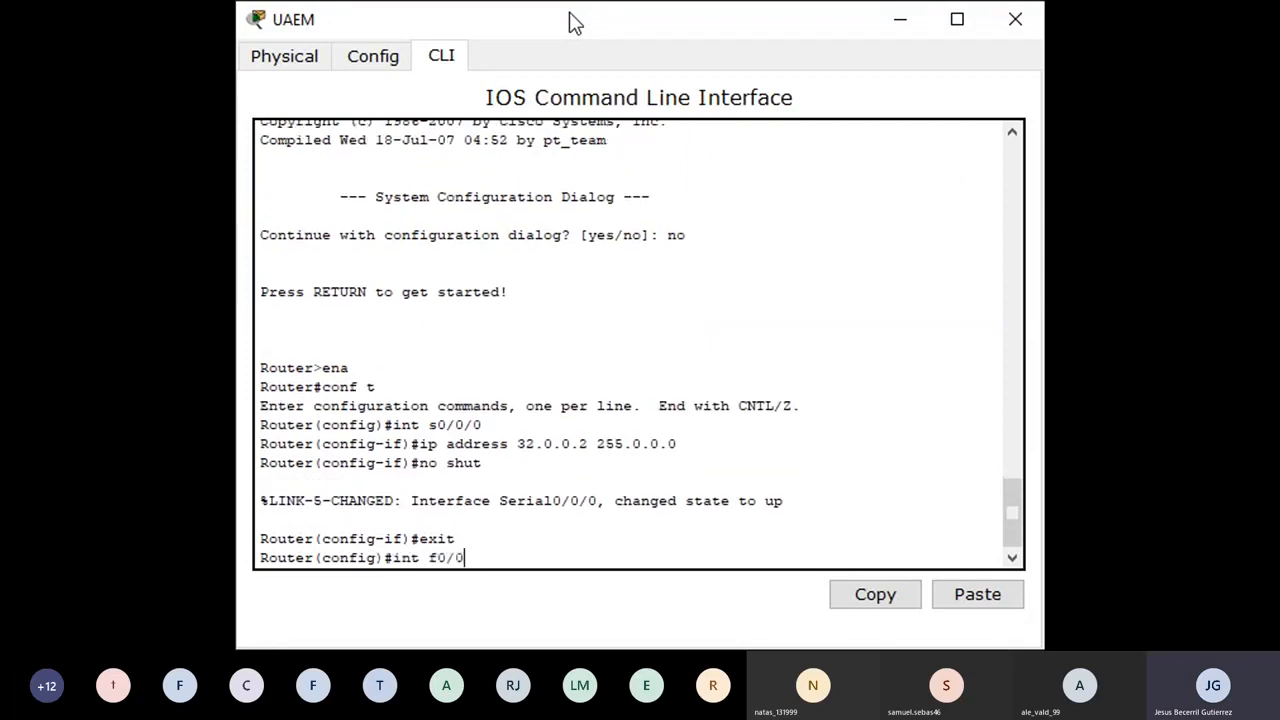
text(t f0/0)
key(Return)
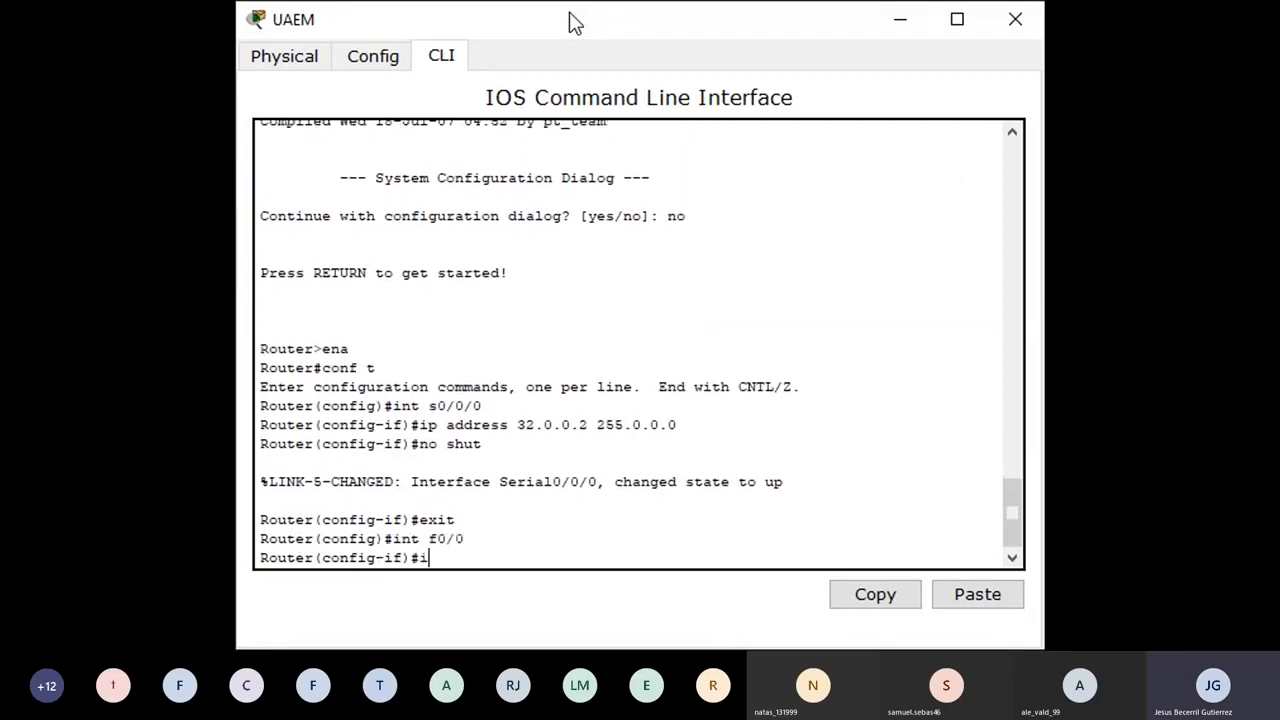
text(ip address 192.168.)
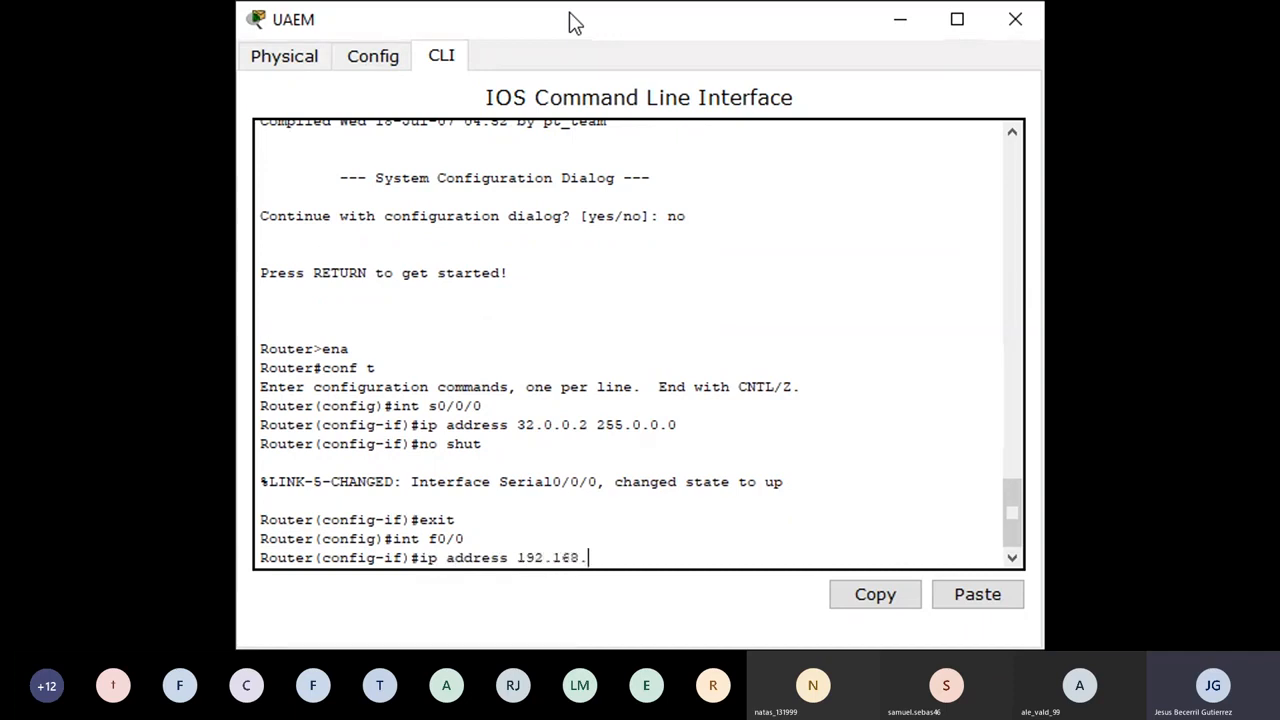
text(60)
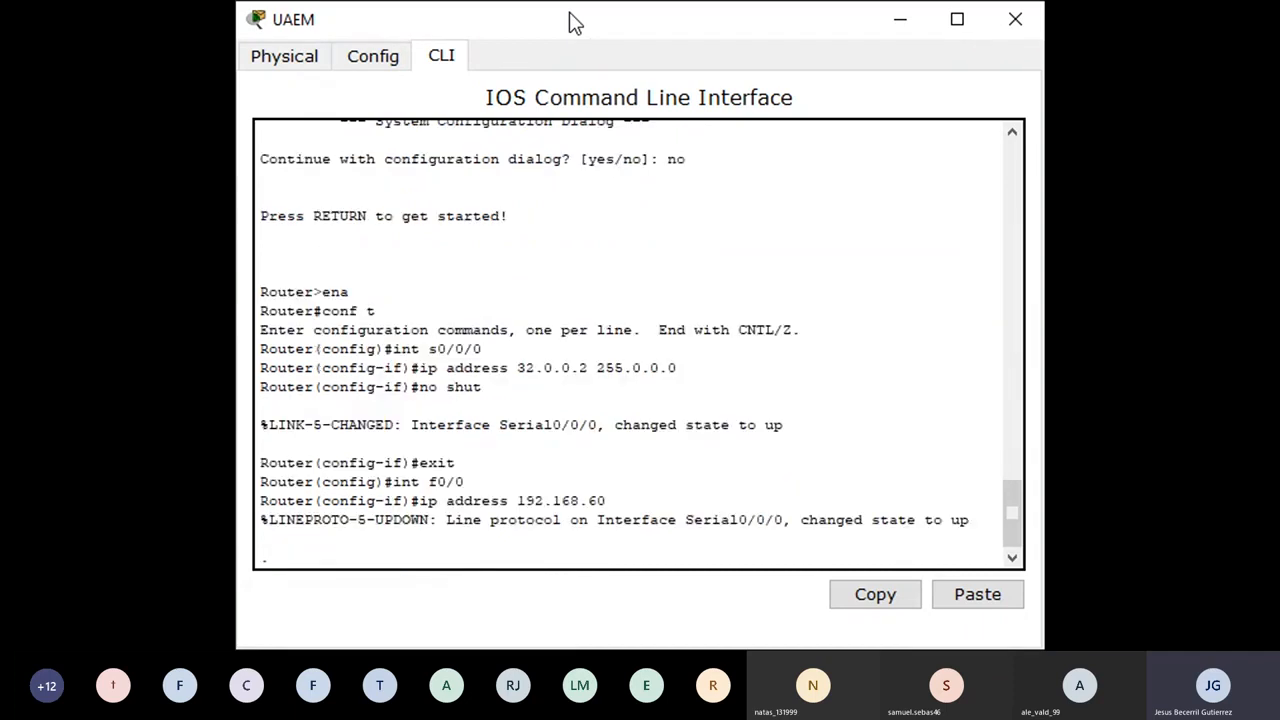
key(Return)
key(Up)
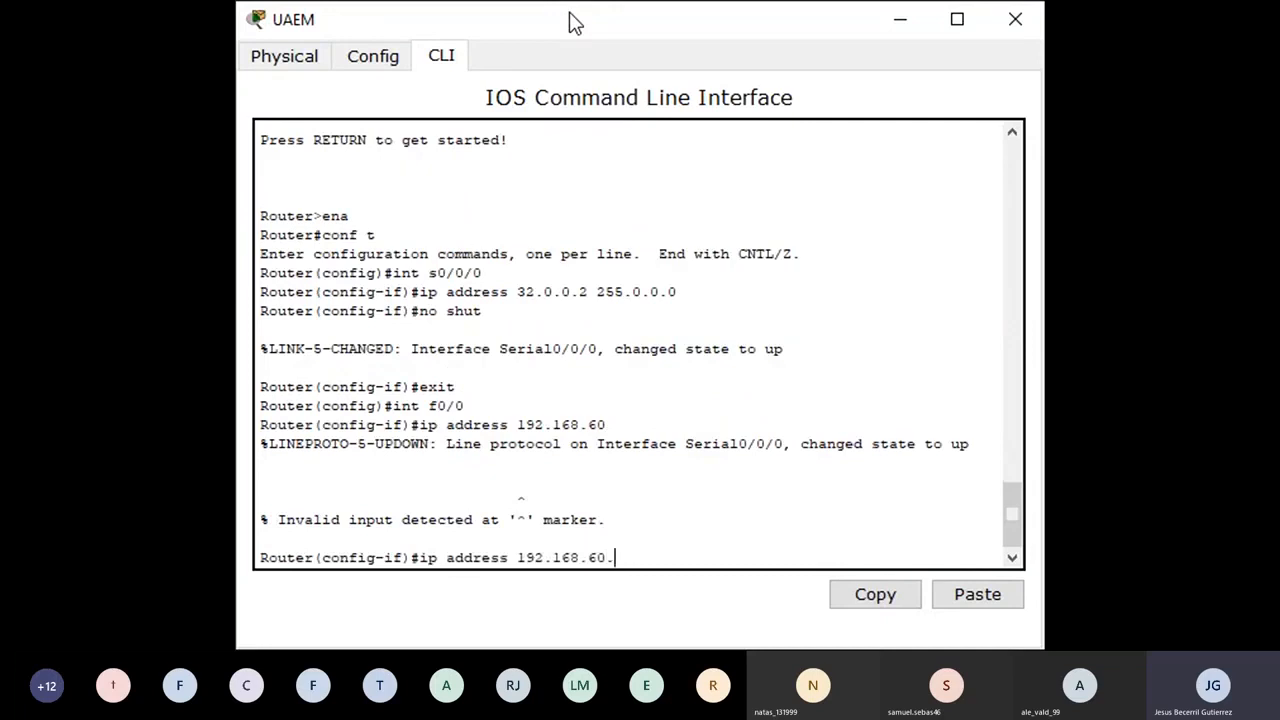
text(.1 255.255.255.0)
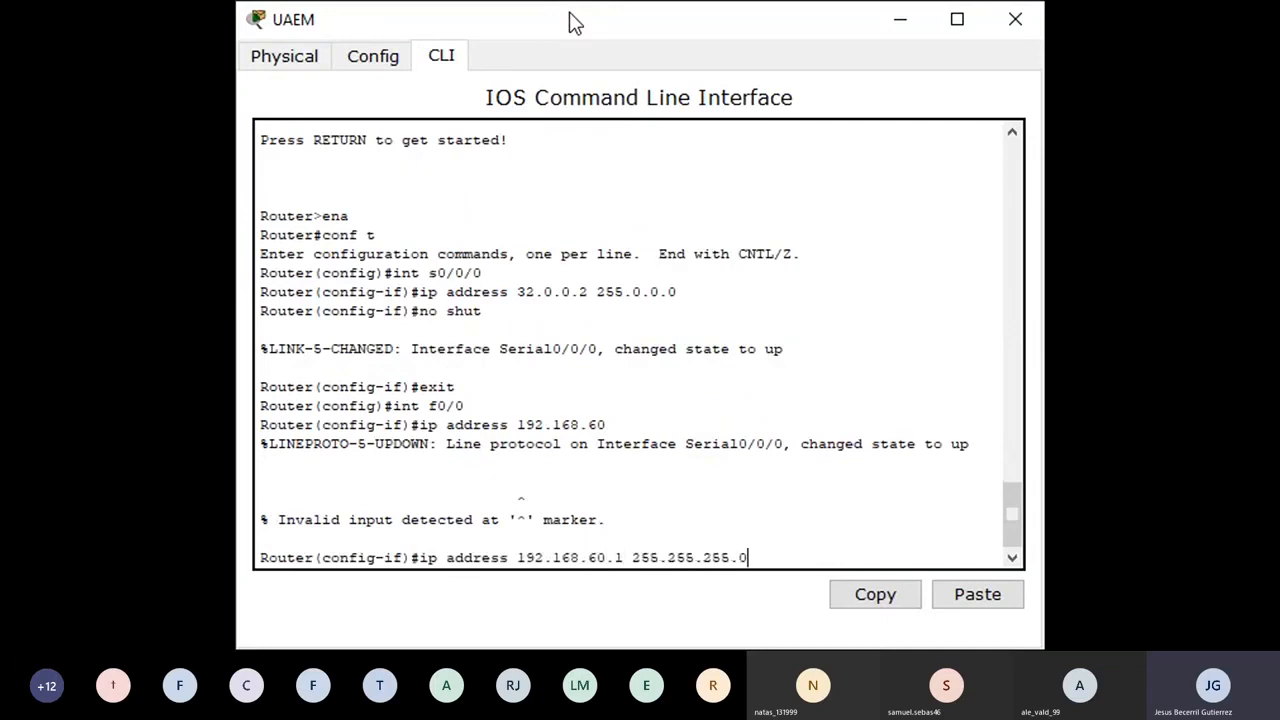
key(Return)
Enable UAEM's f0/0 interface with no shut and minimize the router's window to return to the topology
text(no shut)
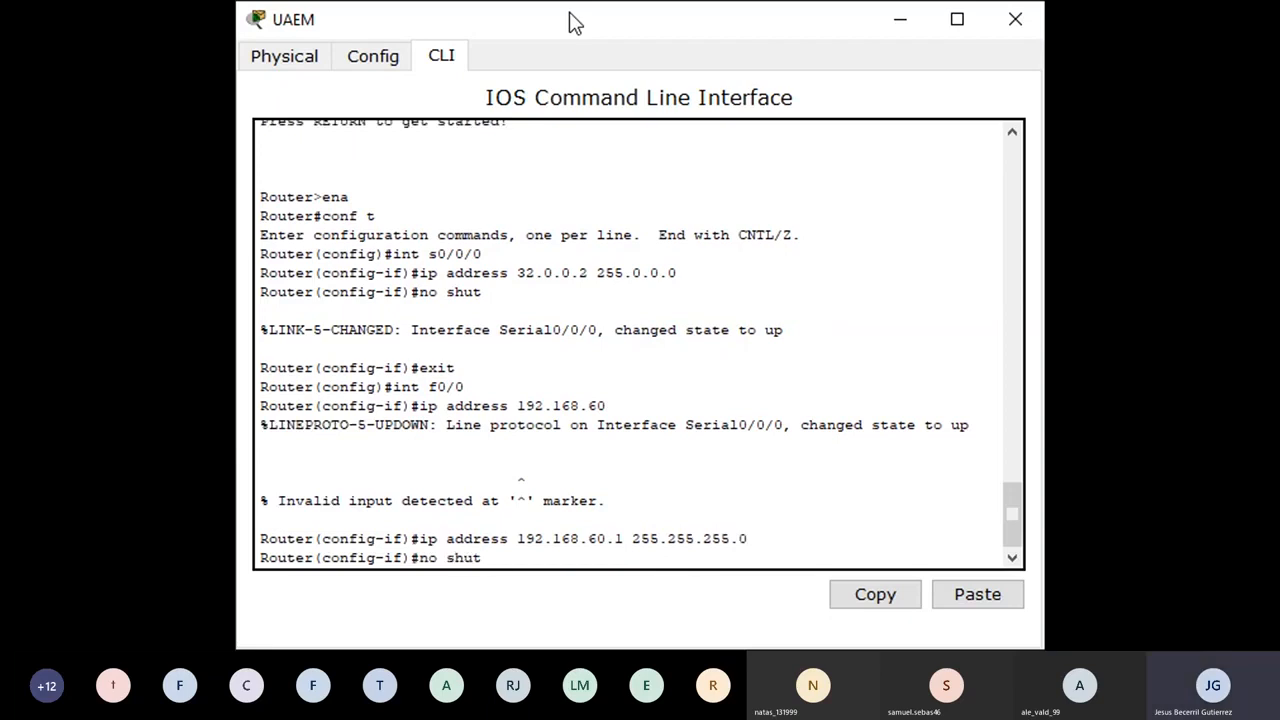
key(Return)
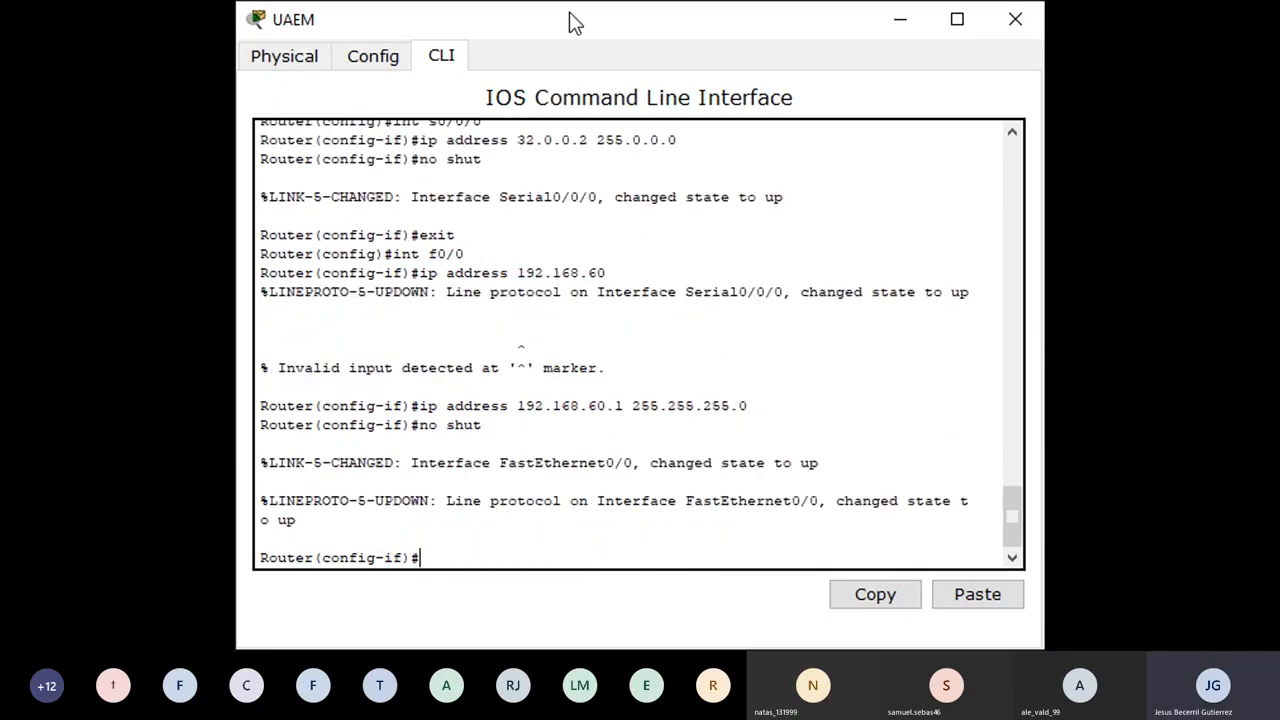
click(898, 24)
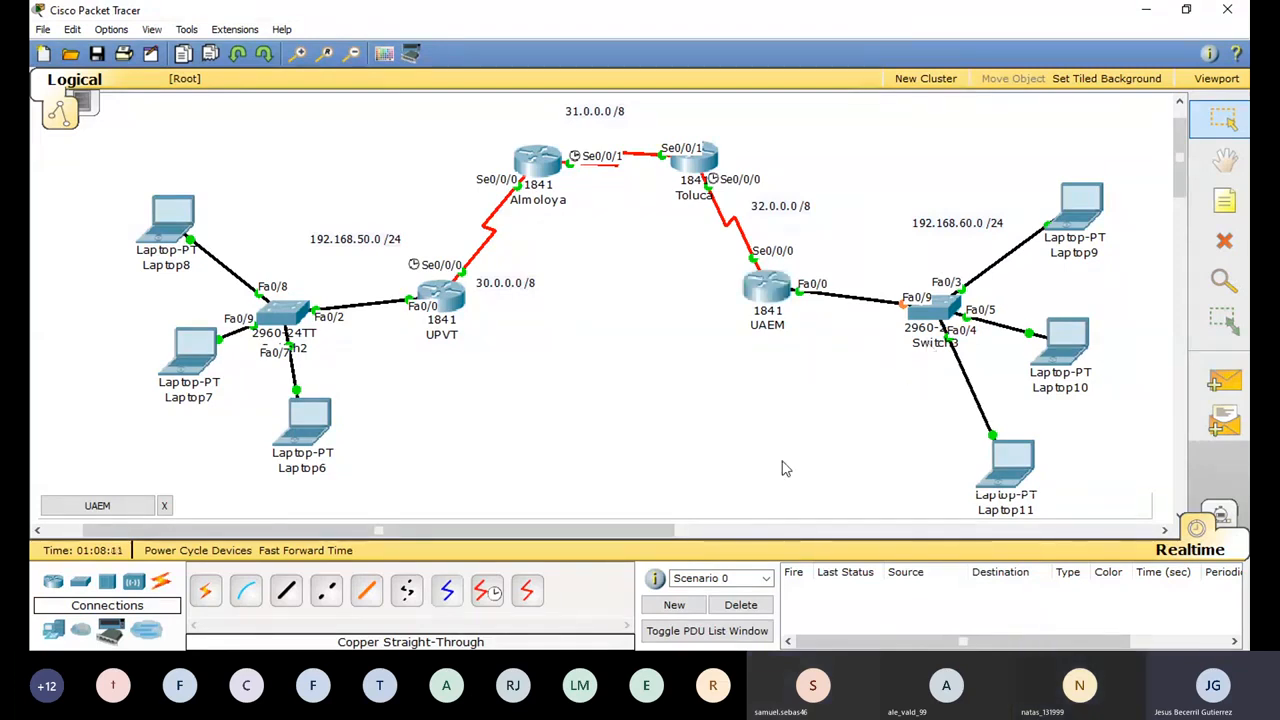
Test connectivity with simple PDUs from Laptop6 to UPVT and from UPVT to Almoloya
click(1230, 376)
click(308, 422)
click(440, 295)
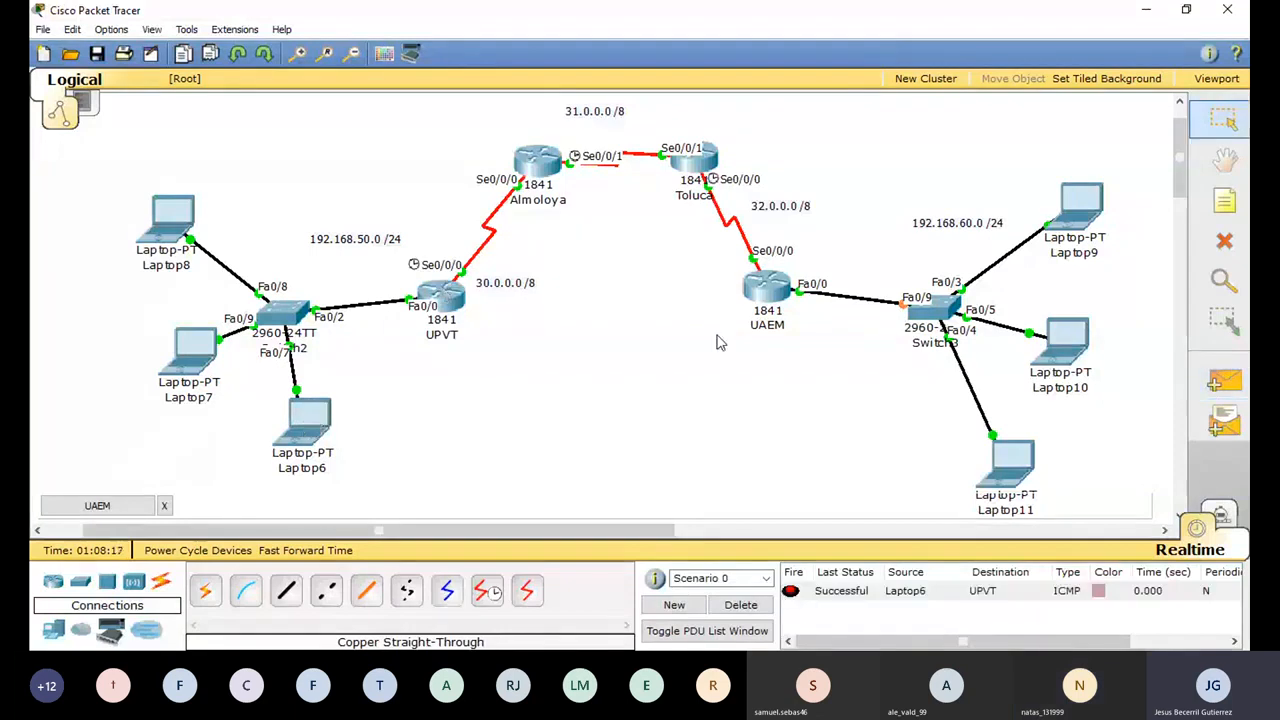
click(1215, 385)
click(440, 295)
click(537, 162)
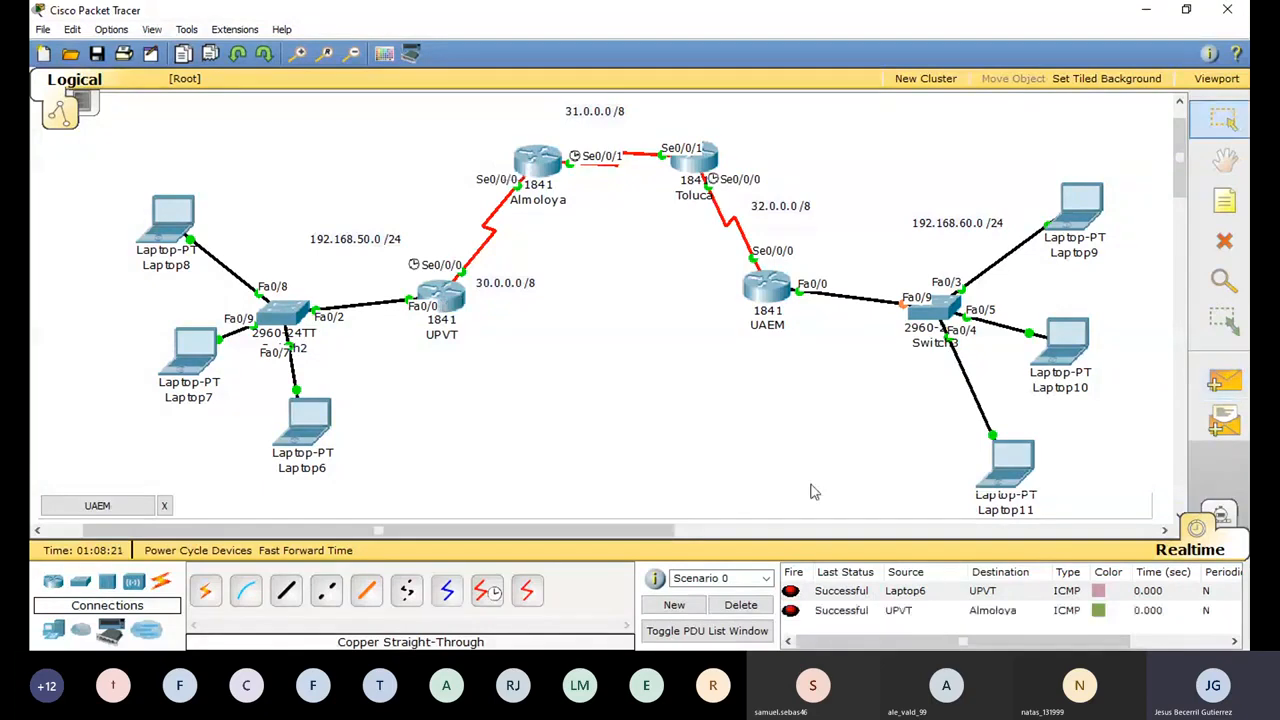
Clear the scenario's test messages and send simple PDUs from Almoloya to Toluca and from Toluca to UAEM
click(741, 605)
click(1224, 381)
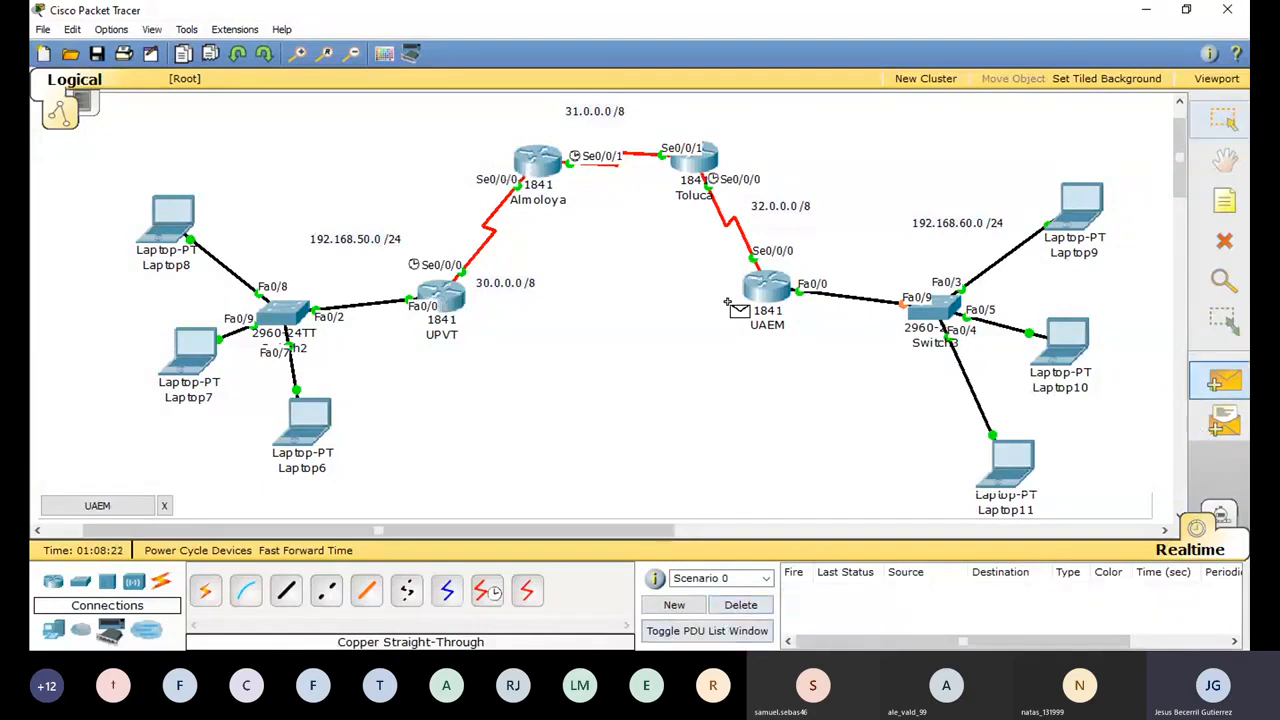
click(537, 160)
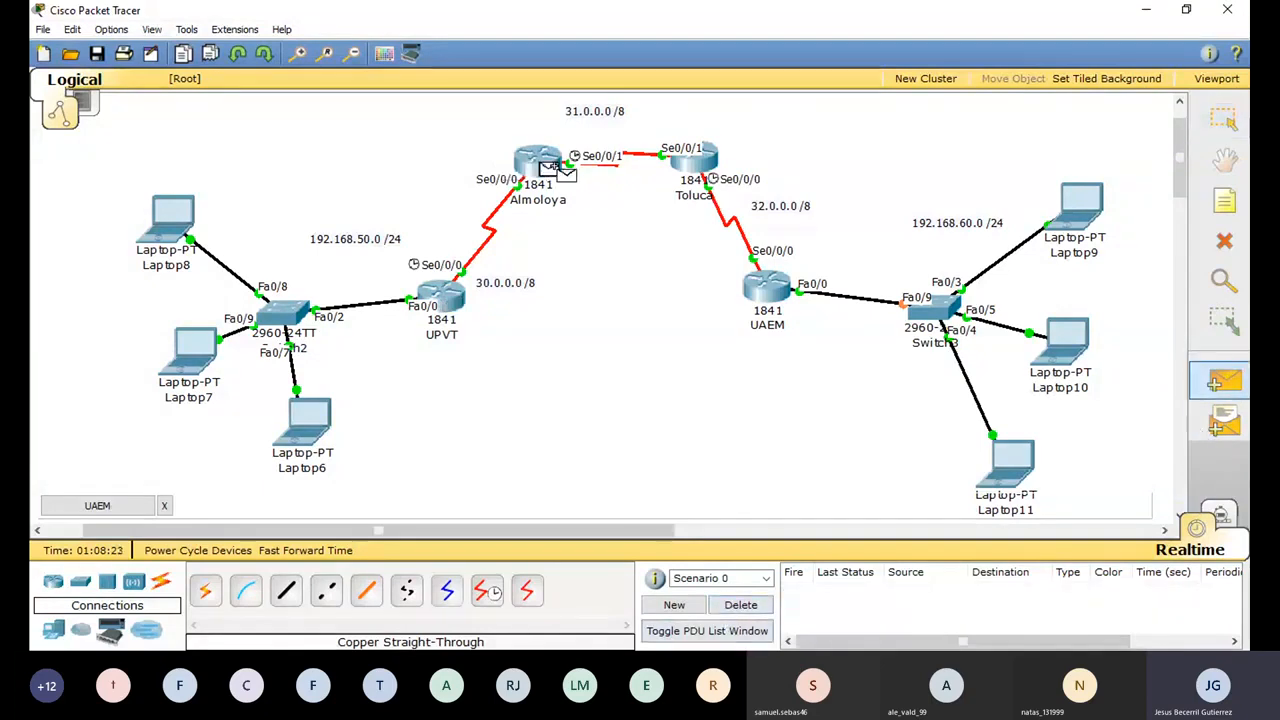
click(700, 168)
click(695, 168)
click(767, 290)
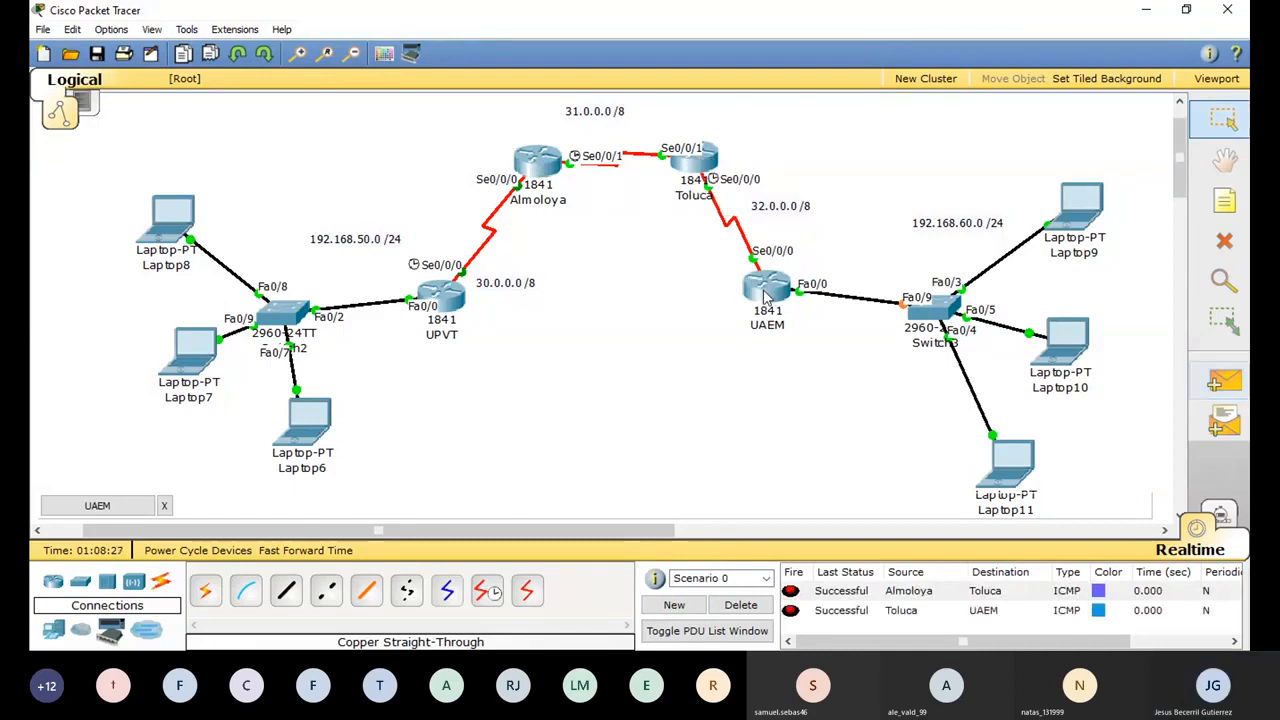
Test connectivity with a simple PDU from the UAEM router to Laptop9
click(1224, 381)
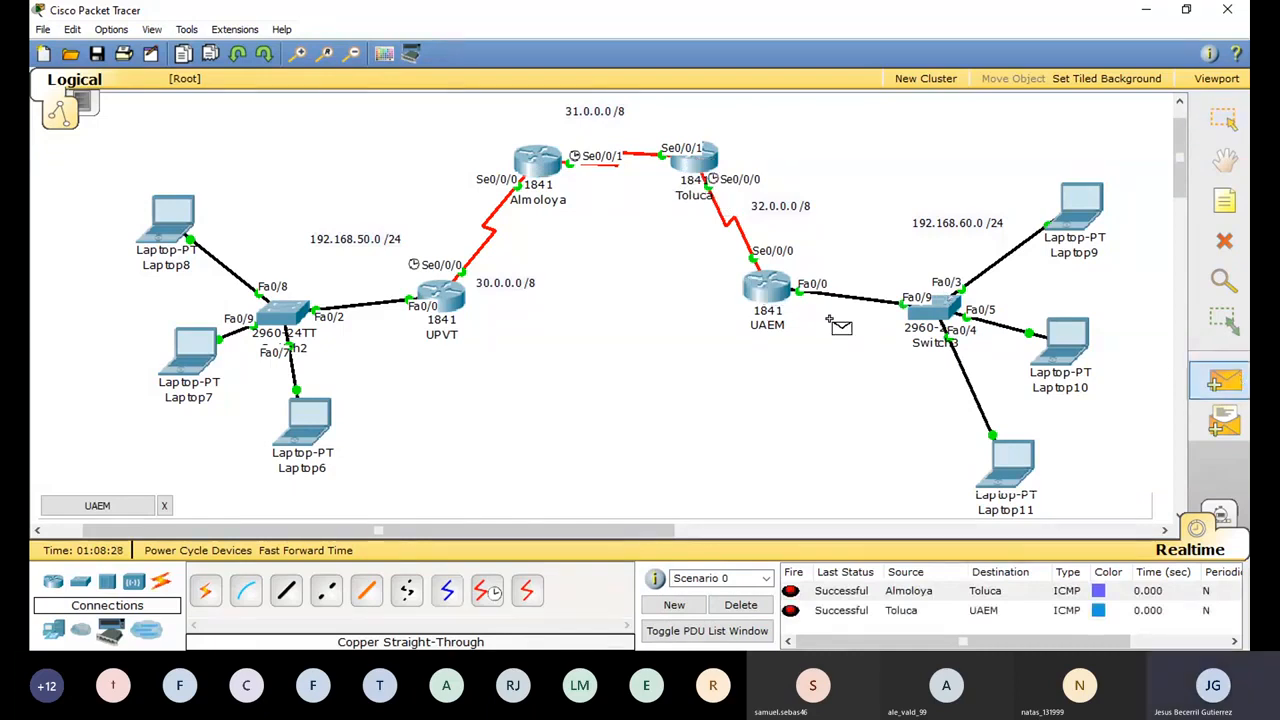
click(767, 290)
click(1080, 210)
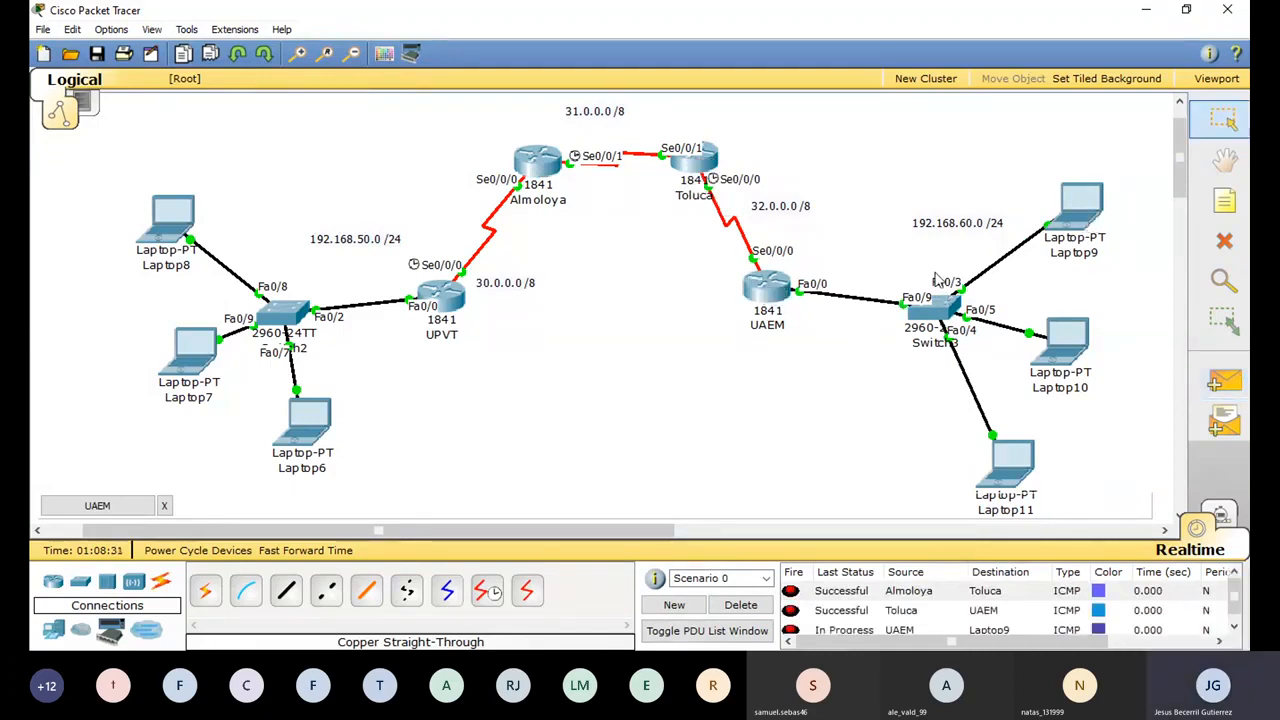
Delete the scenario's test messages and fast-forward the simulation time
click(797, 631)
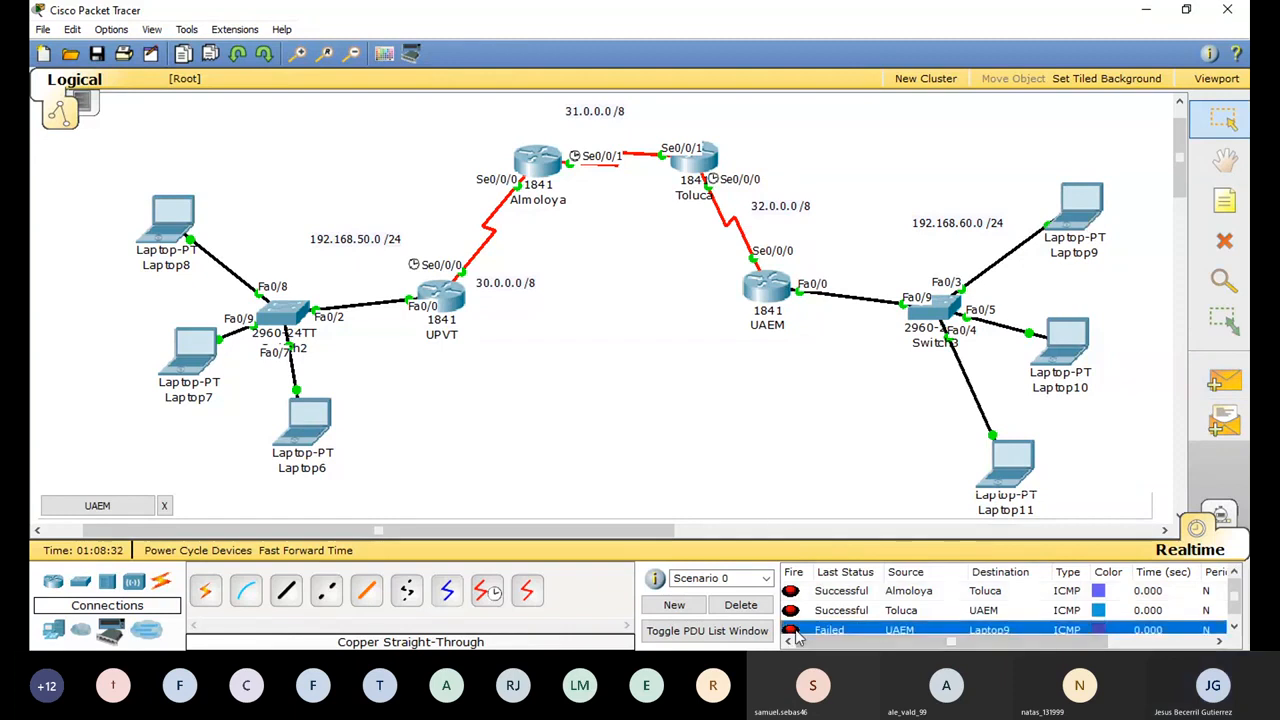
click(741, 605)
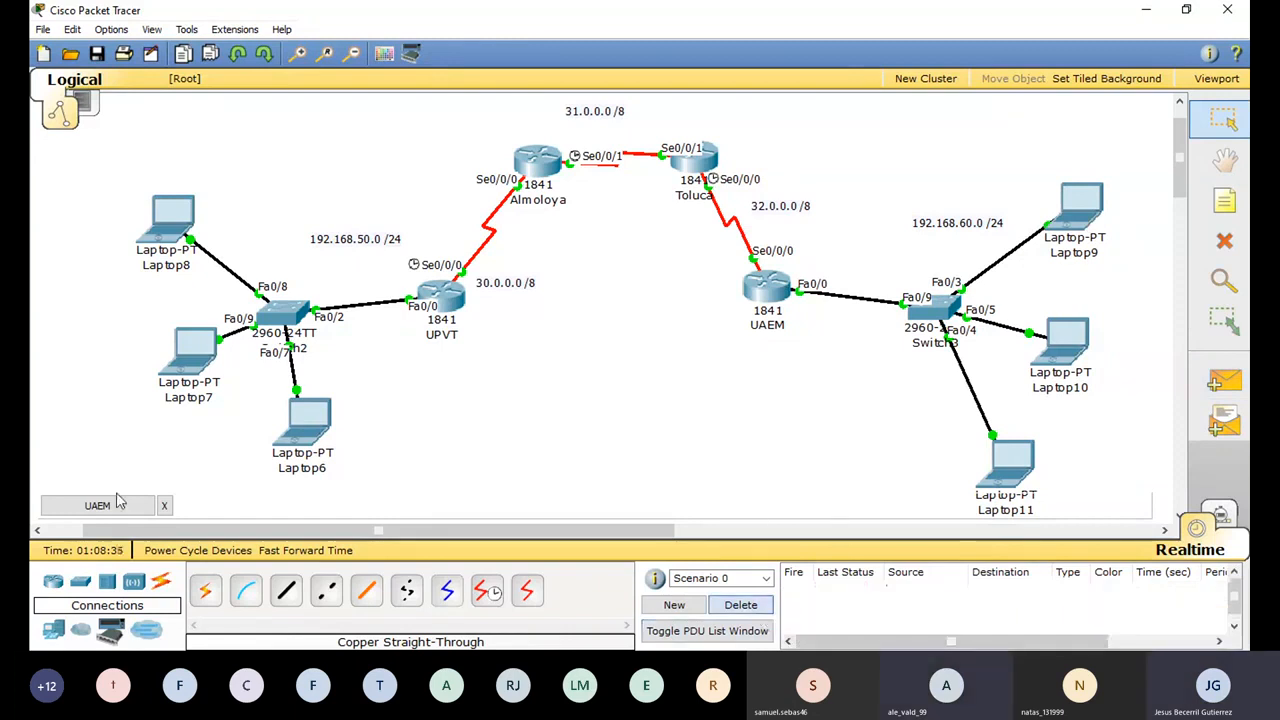
click(310, 551)
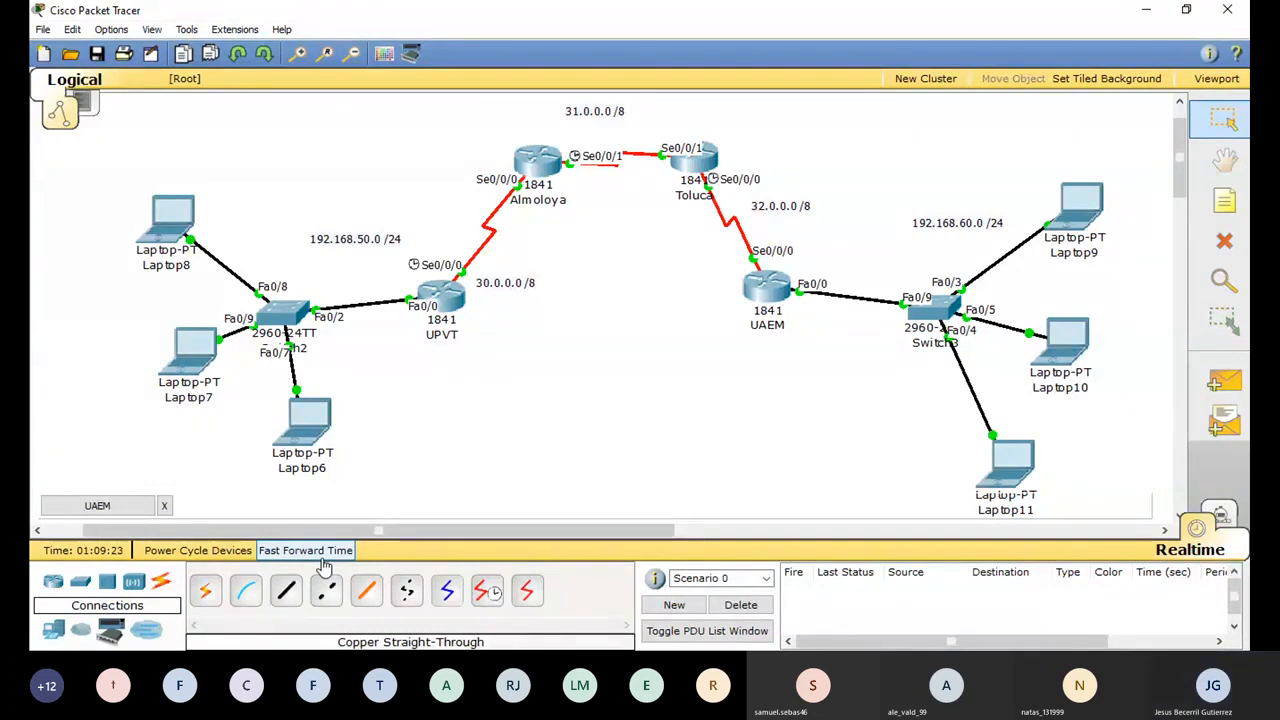
Open the UPVT router's command line, show its IP routing table with do show ip route, and examine the directly connected routes
click(463, 318)
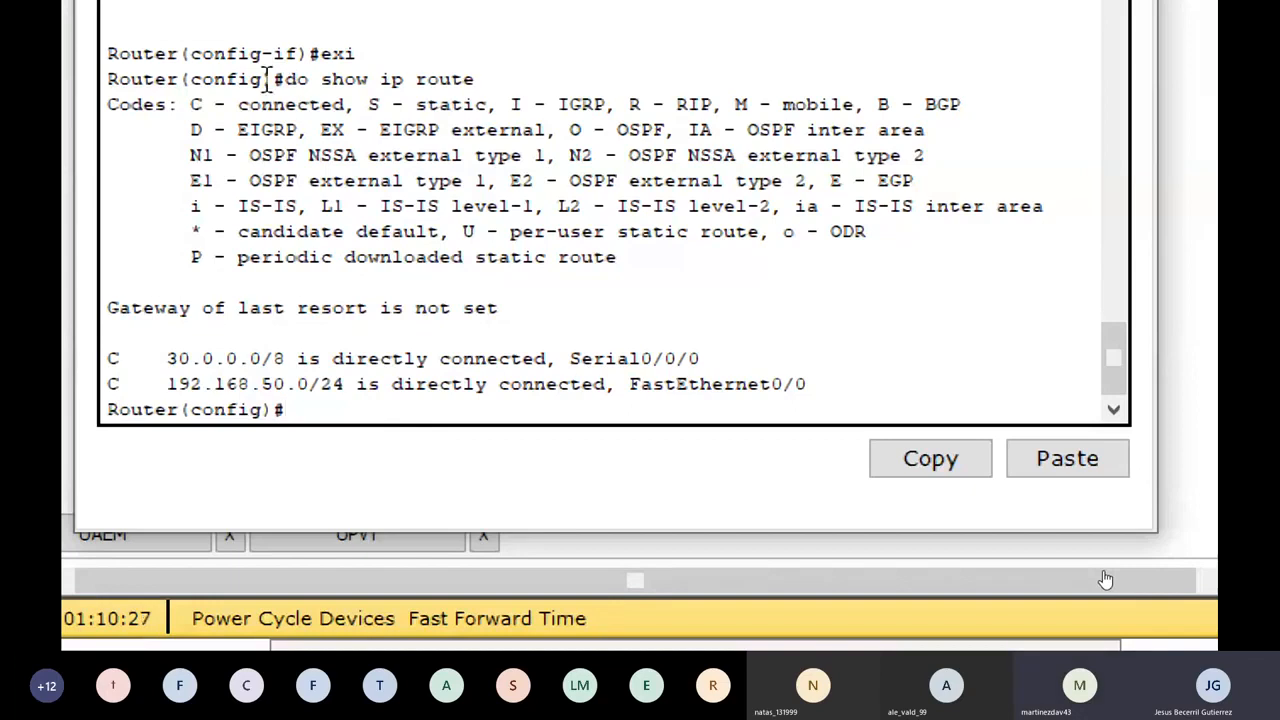
drag(286, 80, 543, 80)
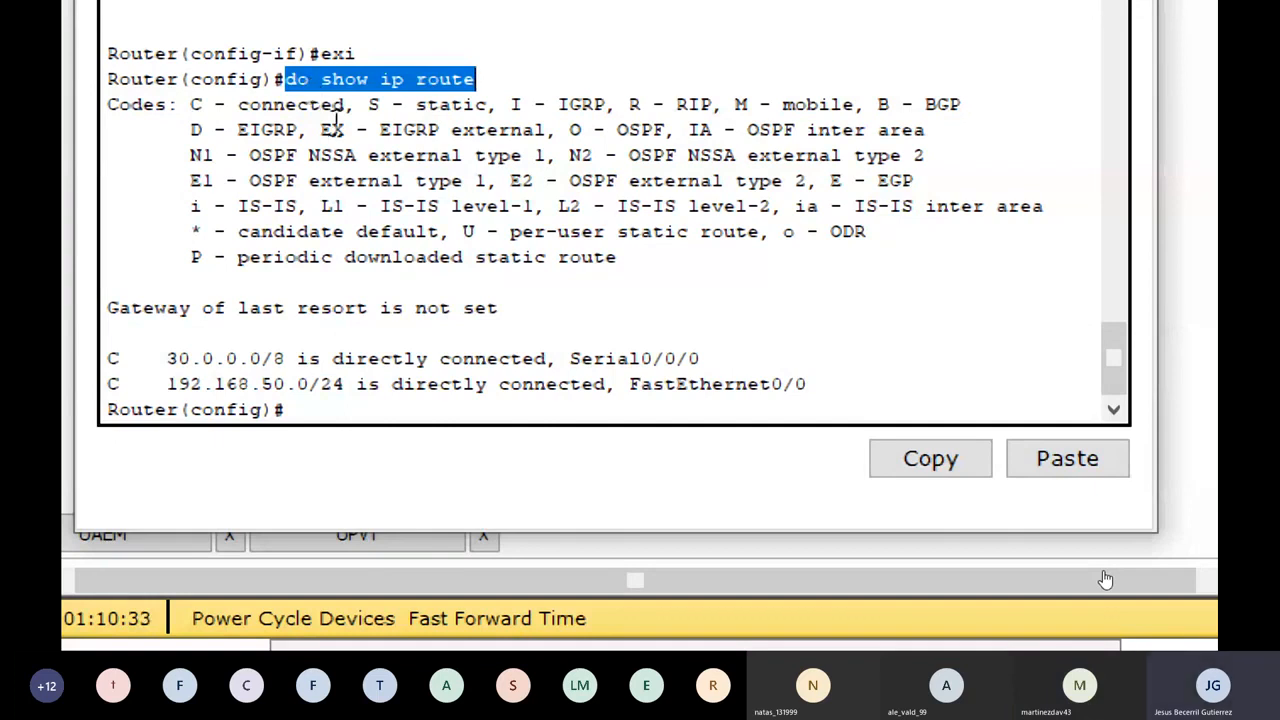
click(393, 231)
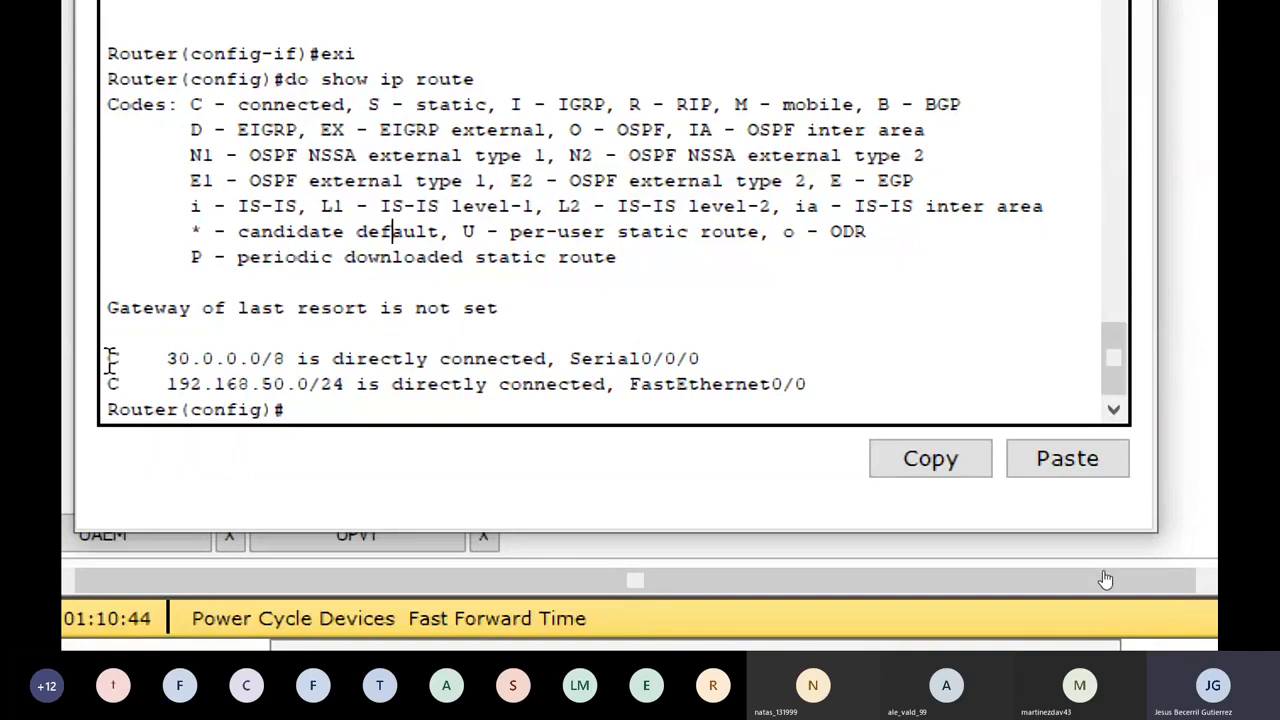
drag(110, 360, 888, 374)
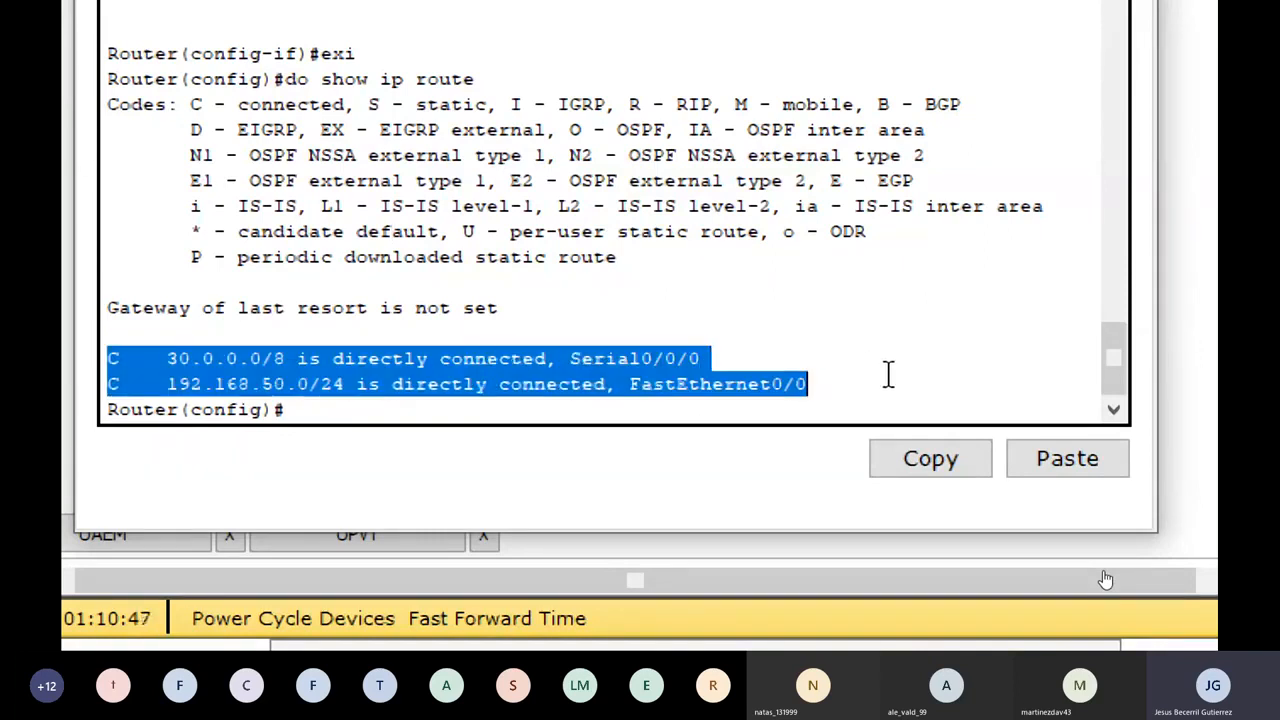
click(128, 357)
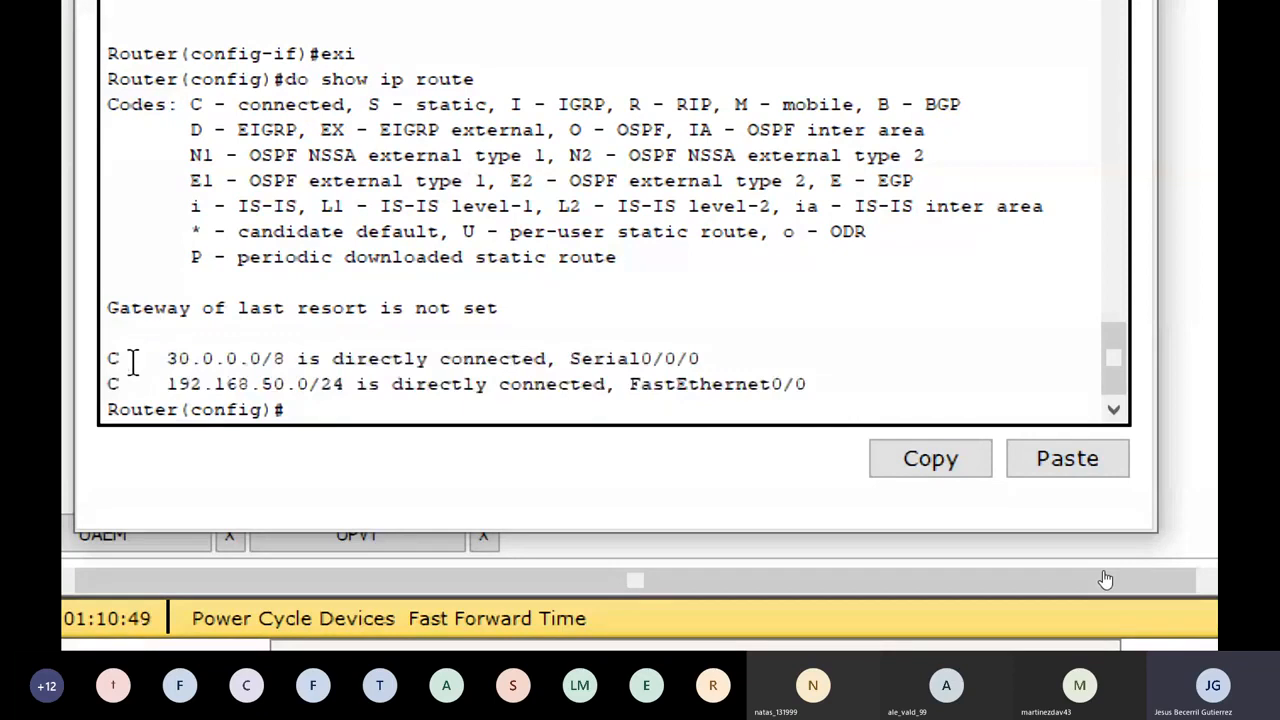
drag(128, 357, 108, 358)
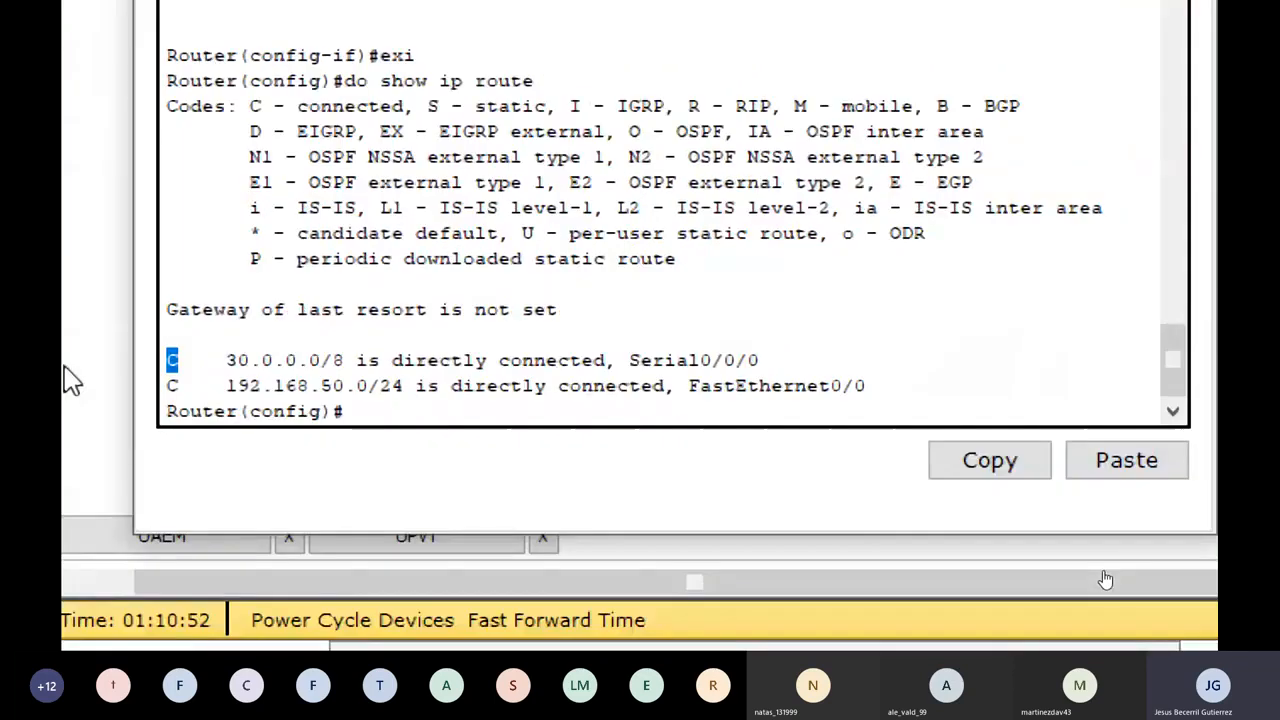
drag(245, 106, 404, 106)
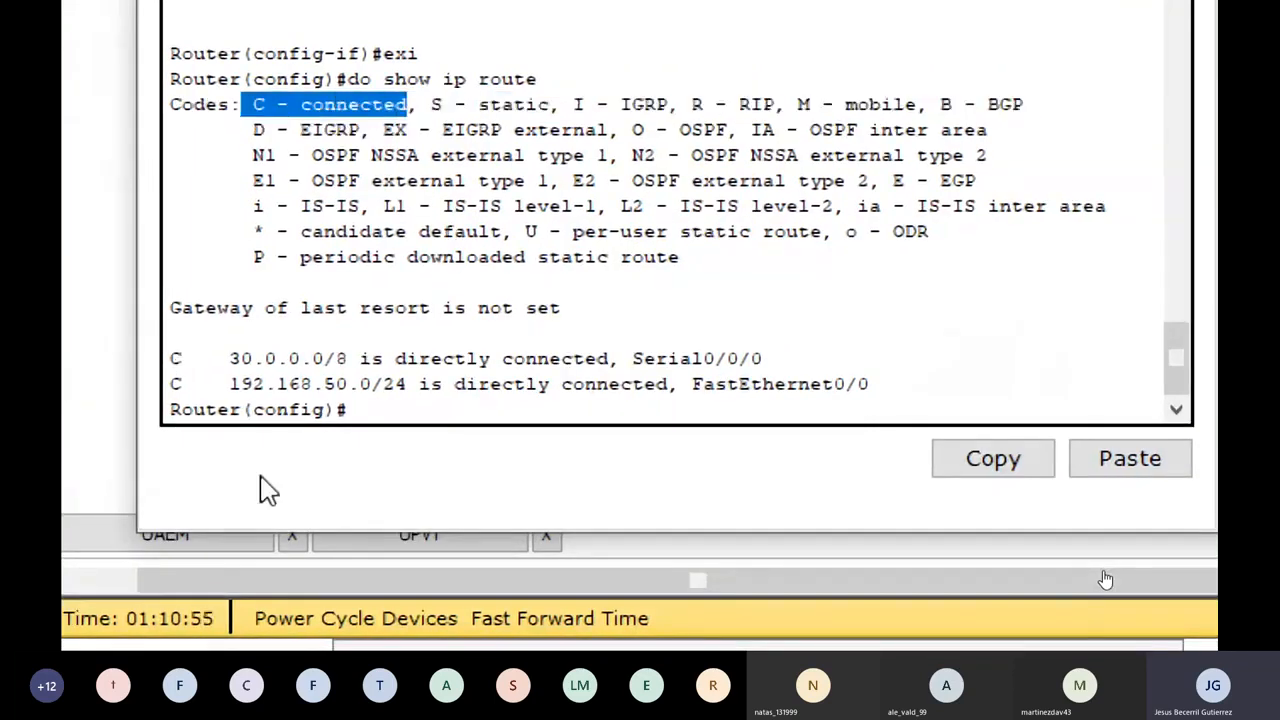
Enable EIGRP with autonomous system number 20 on the UPVT router and enter its router configuration mode
click(383, 408)
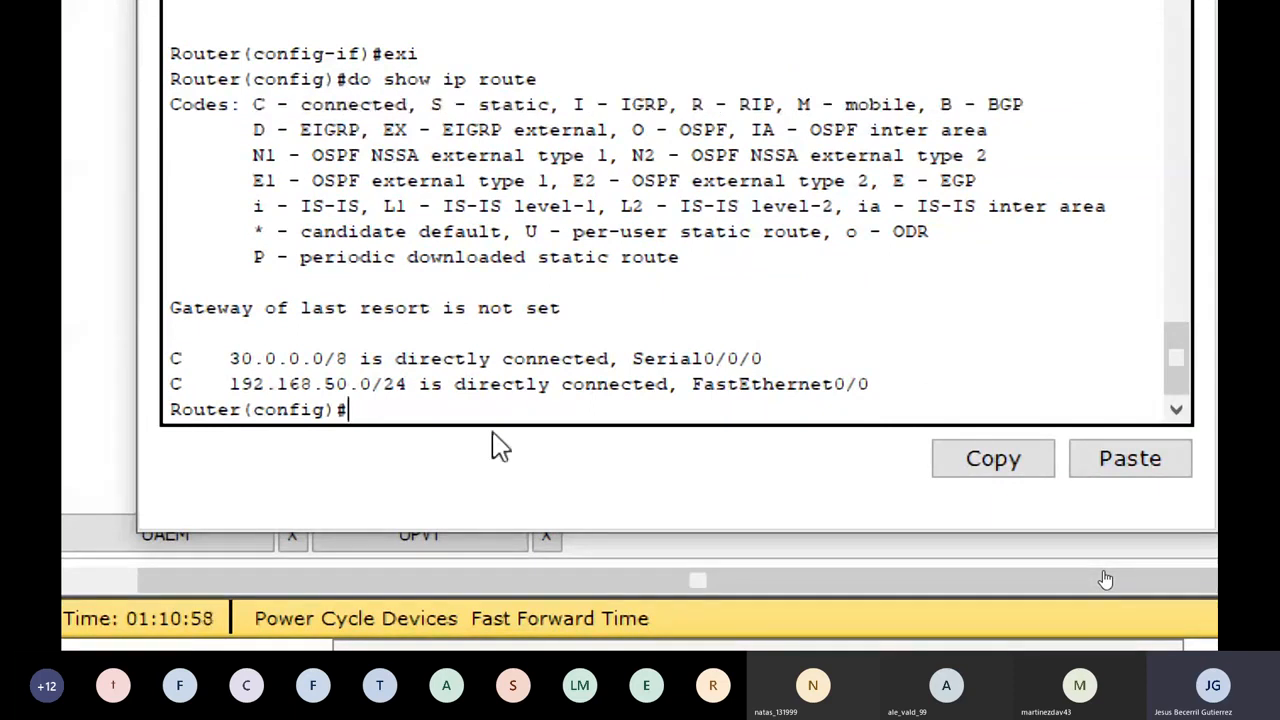
text(route)
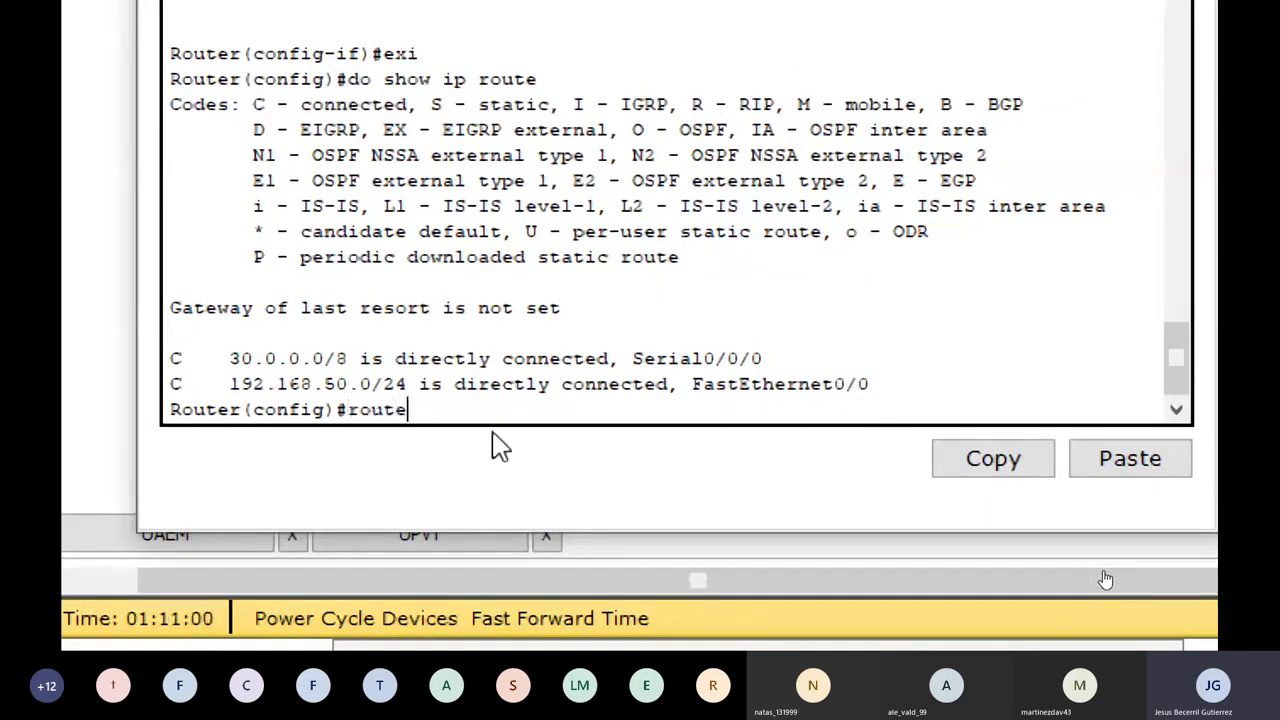
text(r eigrp)
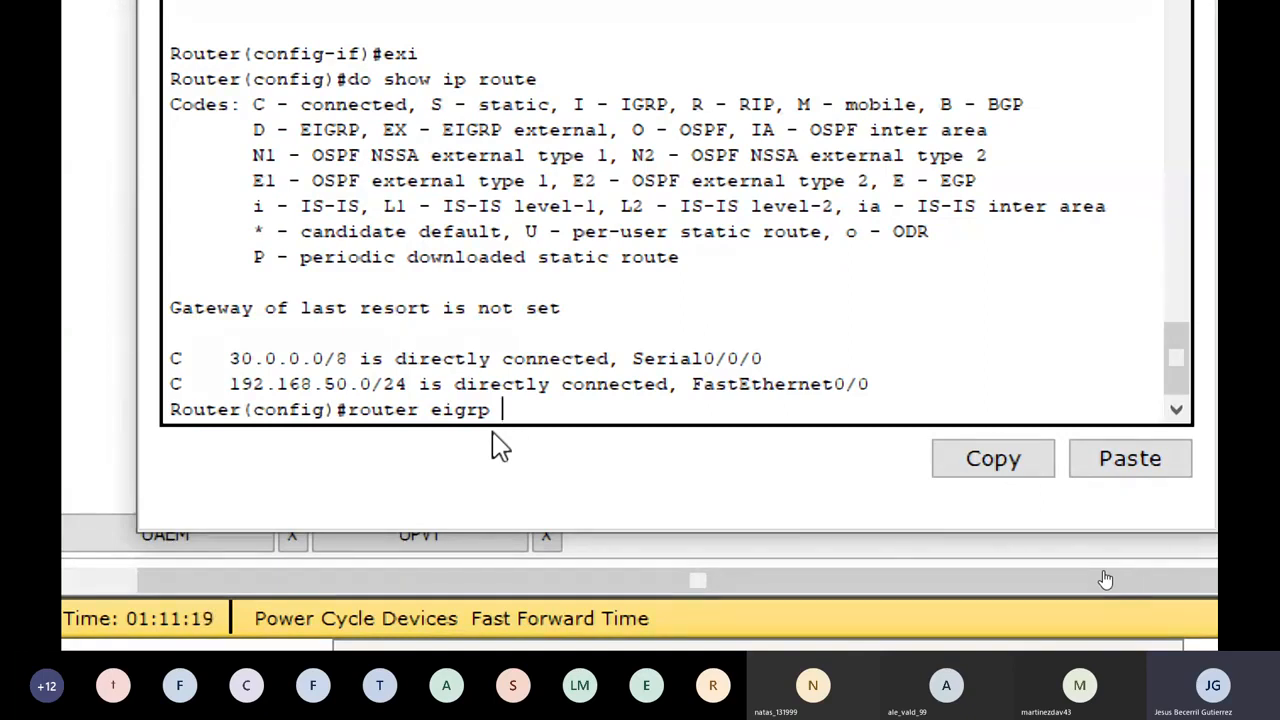
text(20)
key(Return)
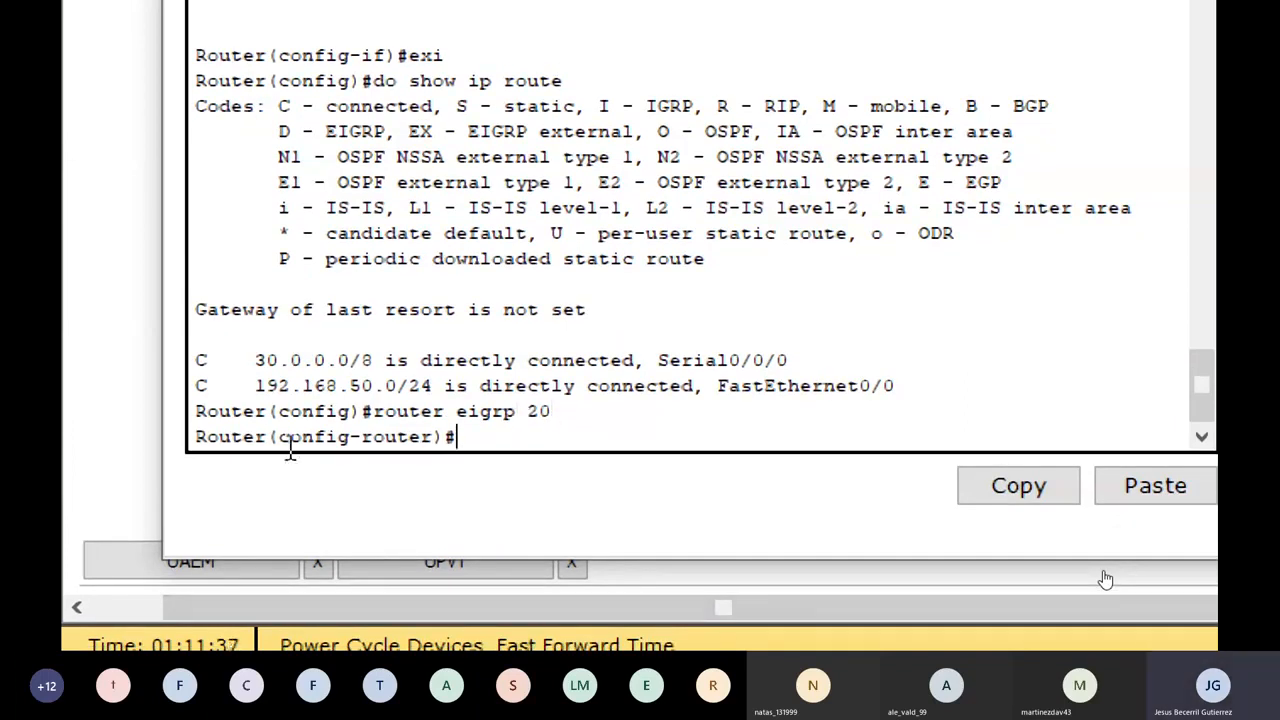
drag(265, 437, 468, 443)
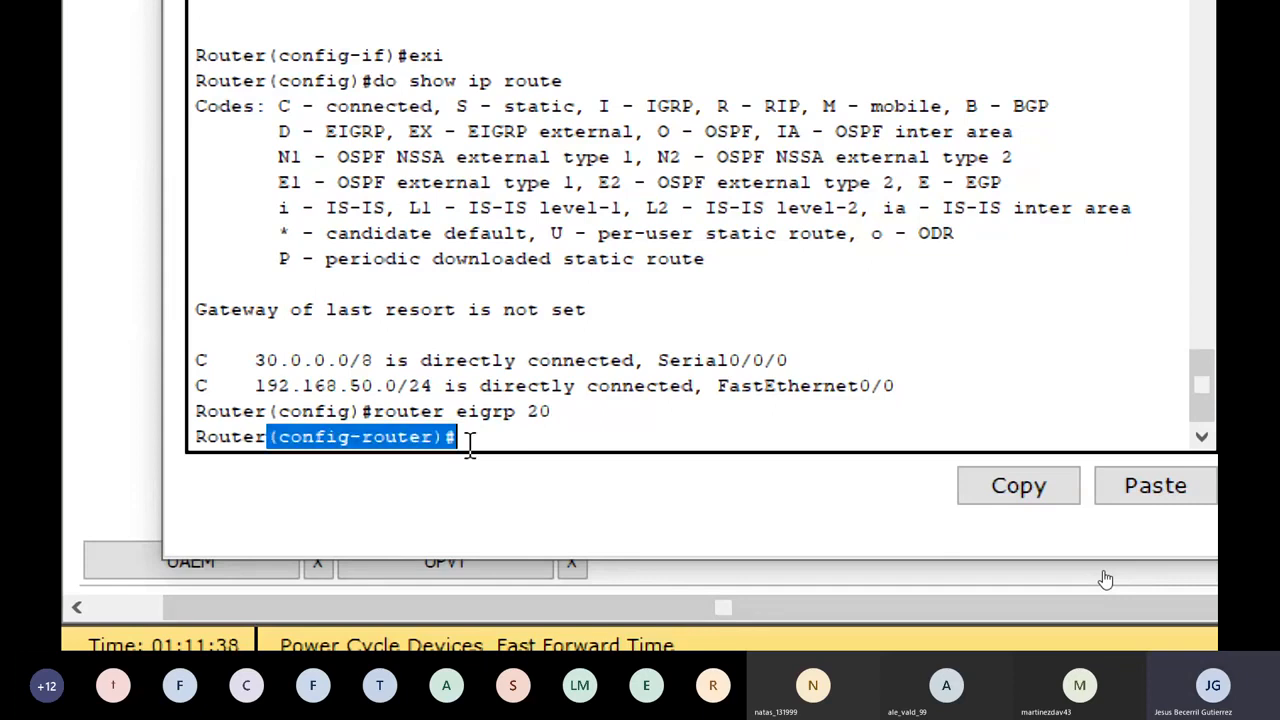
click(508, 437)
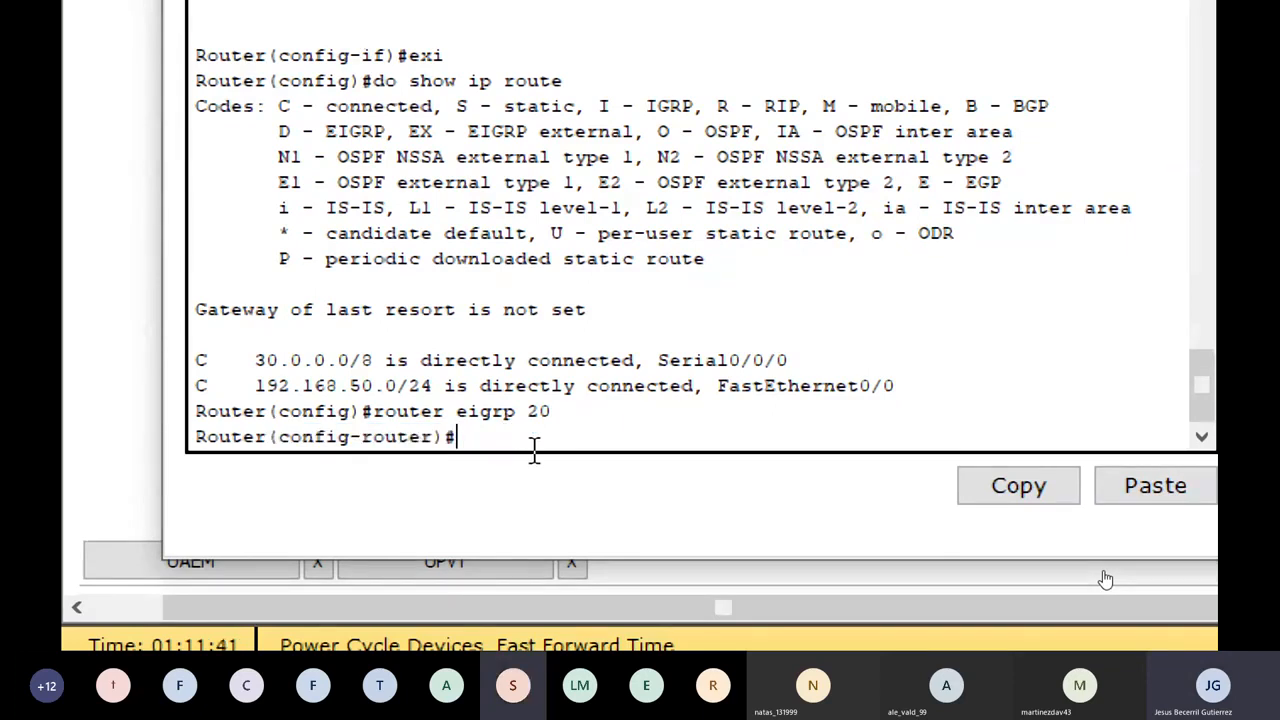
text(n)
key(BackSpace)
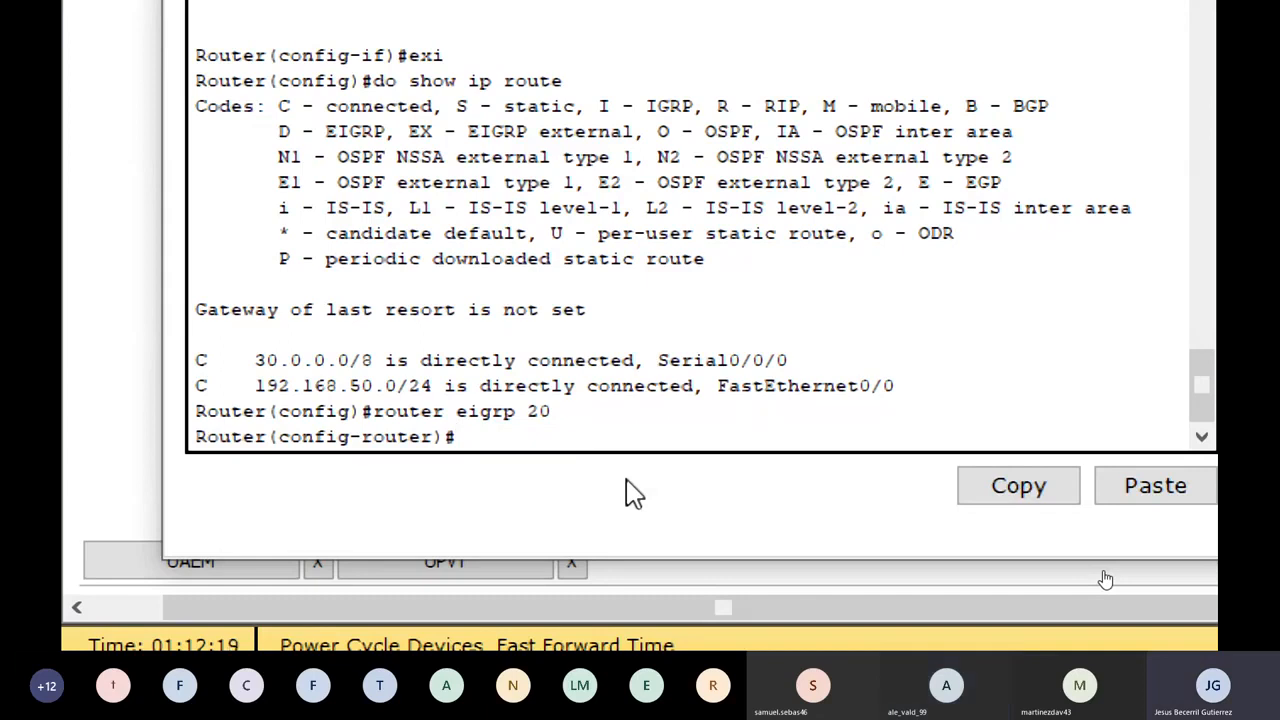
Exit router configuration mode and query the autonomous system numbers that the router eigrp command accepts
text(exit)
key(Return)
text(router eigrp ?)
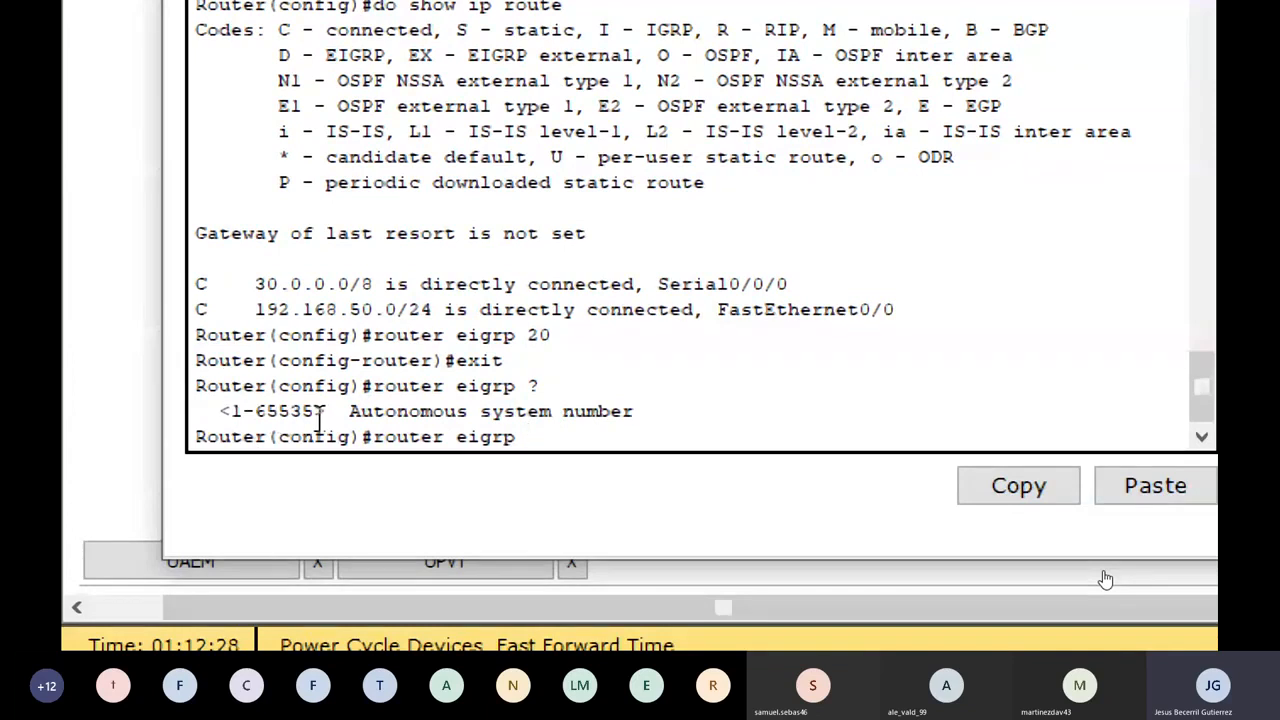
drag(318, 416, 232, 418)
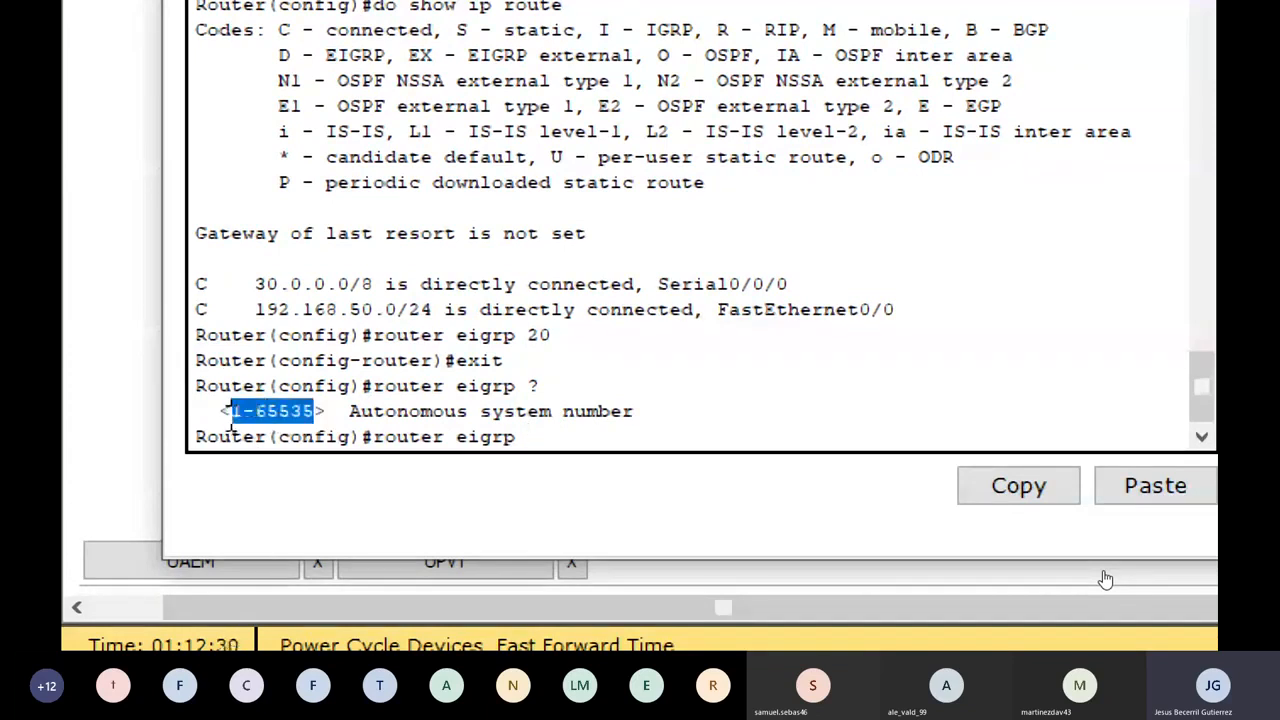
click(609, 443)
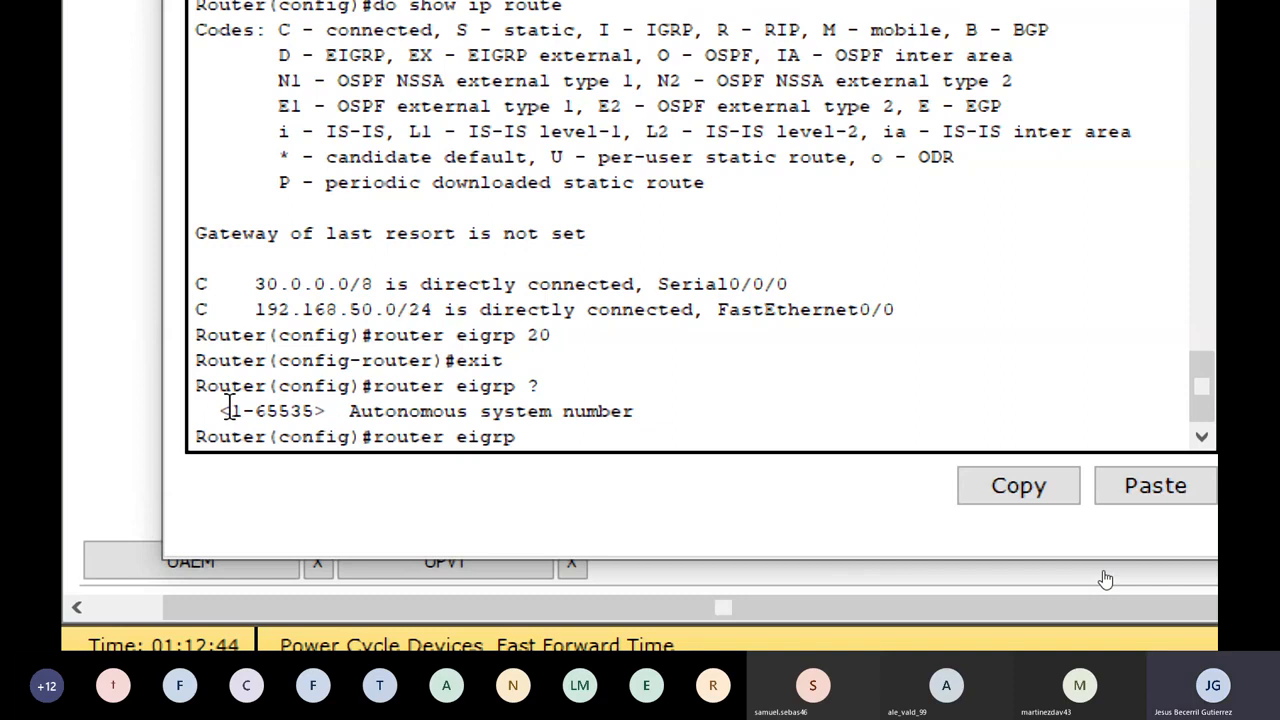
drag(228, 410, 316, 411)
Re-enter the router configuration mode for EIGRP autonomous system 20
click(578, 446)
text(20)
key(Return)
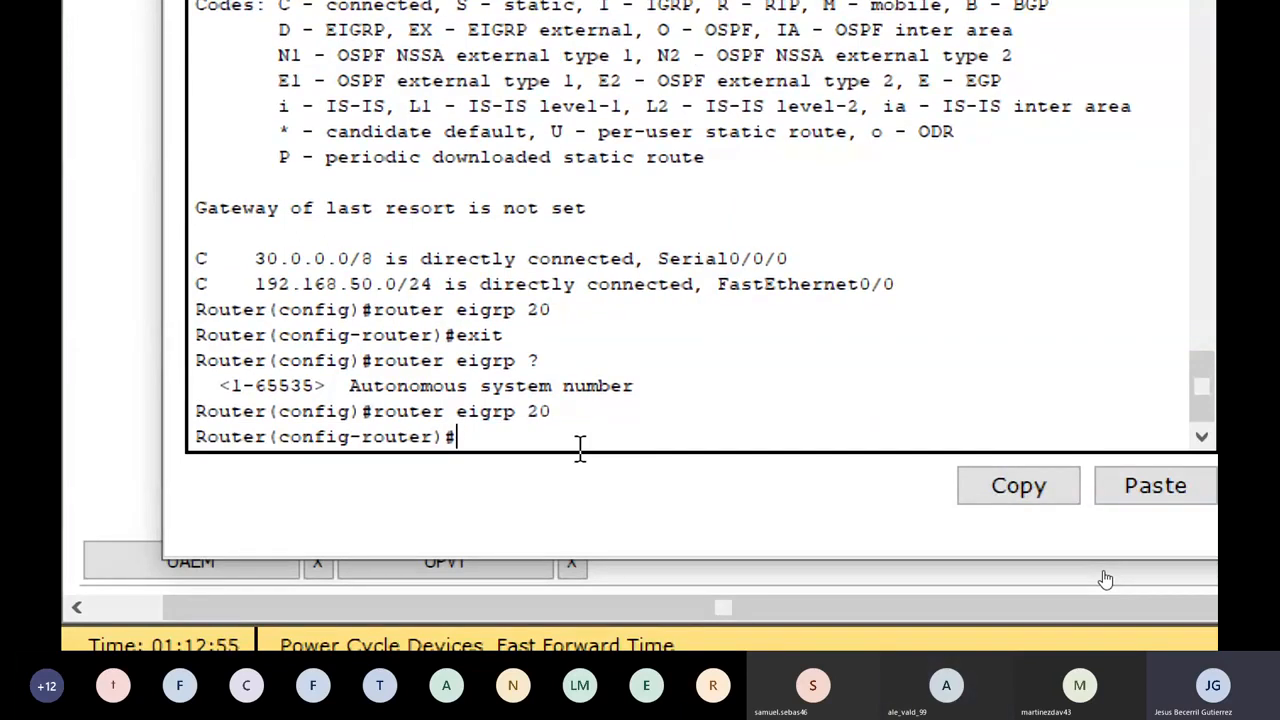
Enter a network command for the directly connected network 30.0.0.0, without running it
text(ent)
key(BackSpace)
key(BackSpace)
key(BackSpace)
text(n)
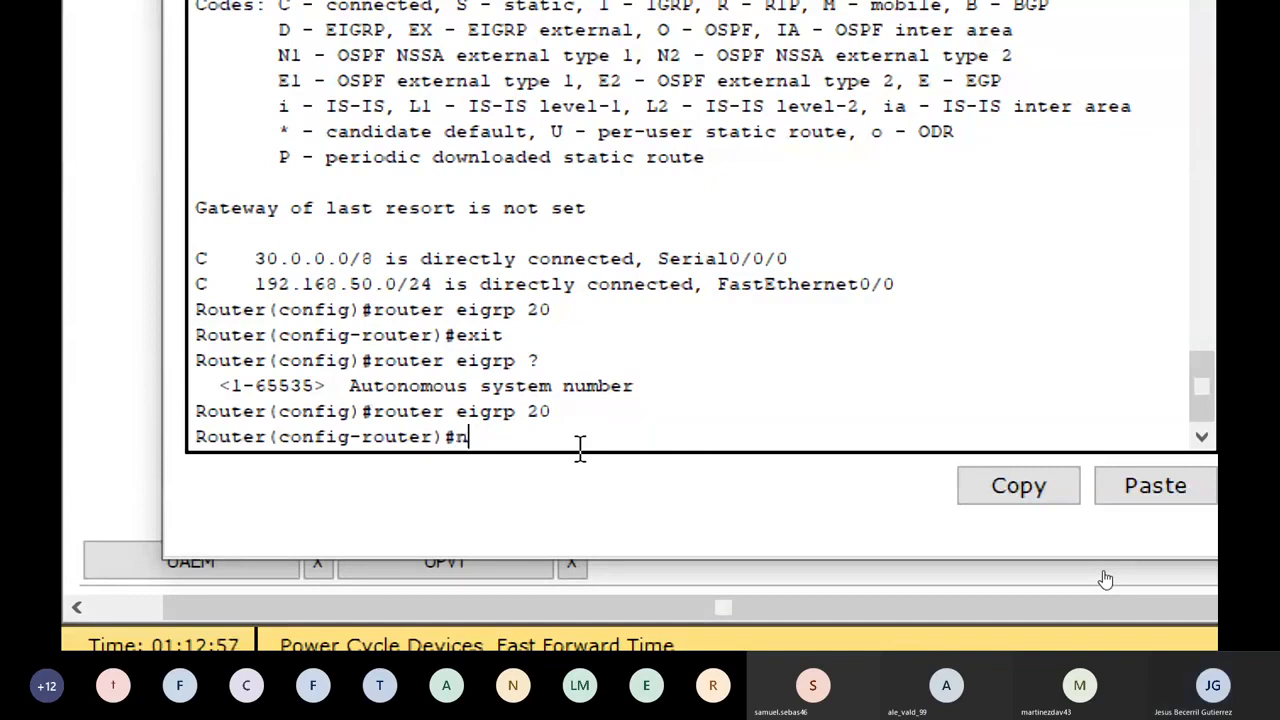
text(etwork)
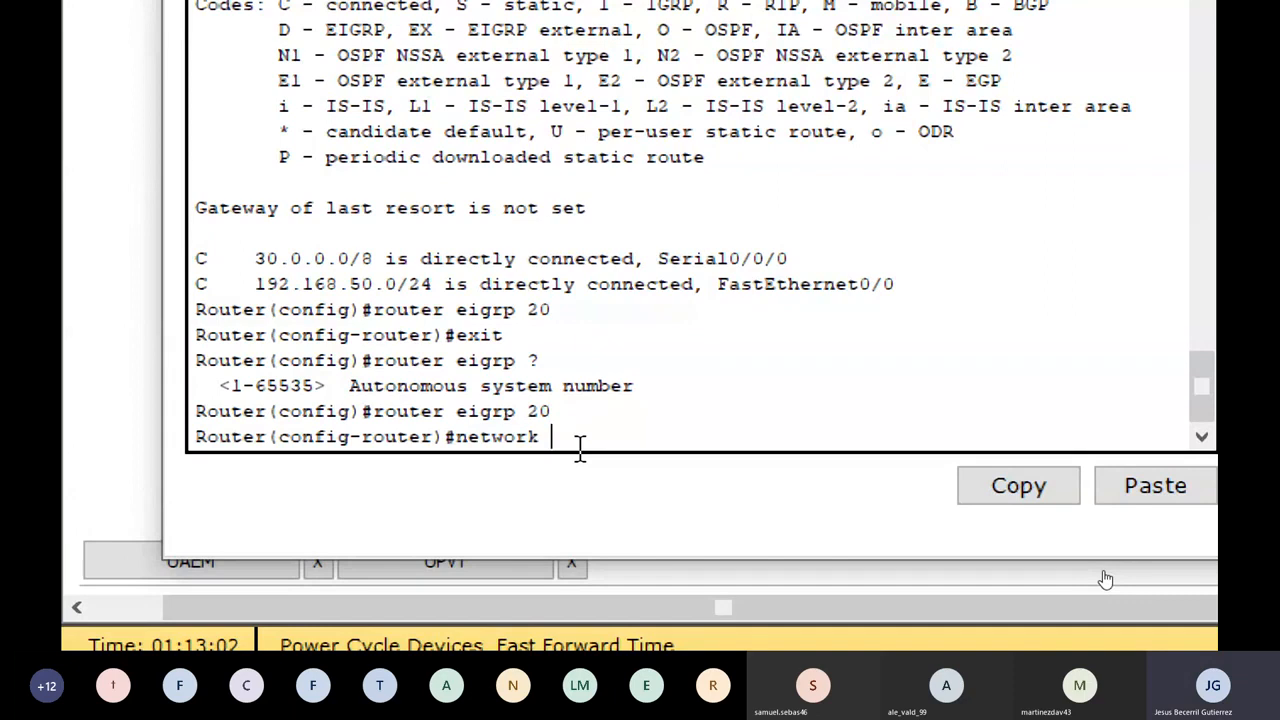
drag(244, 258, 349, 258)
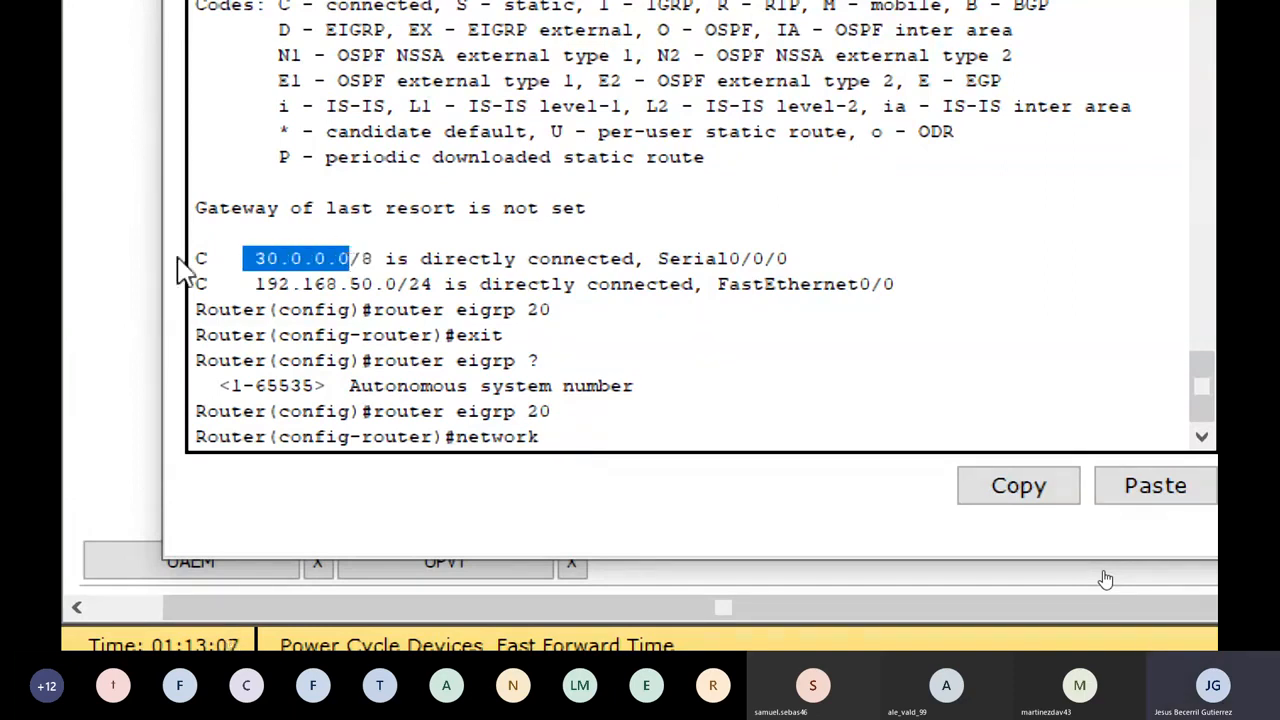
click(606, 428)
text(30.0.0.0)
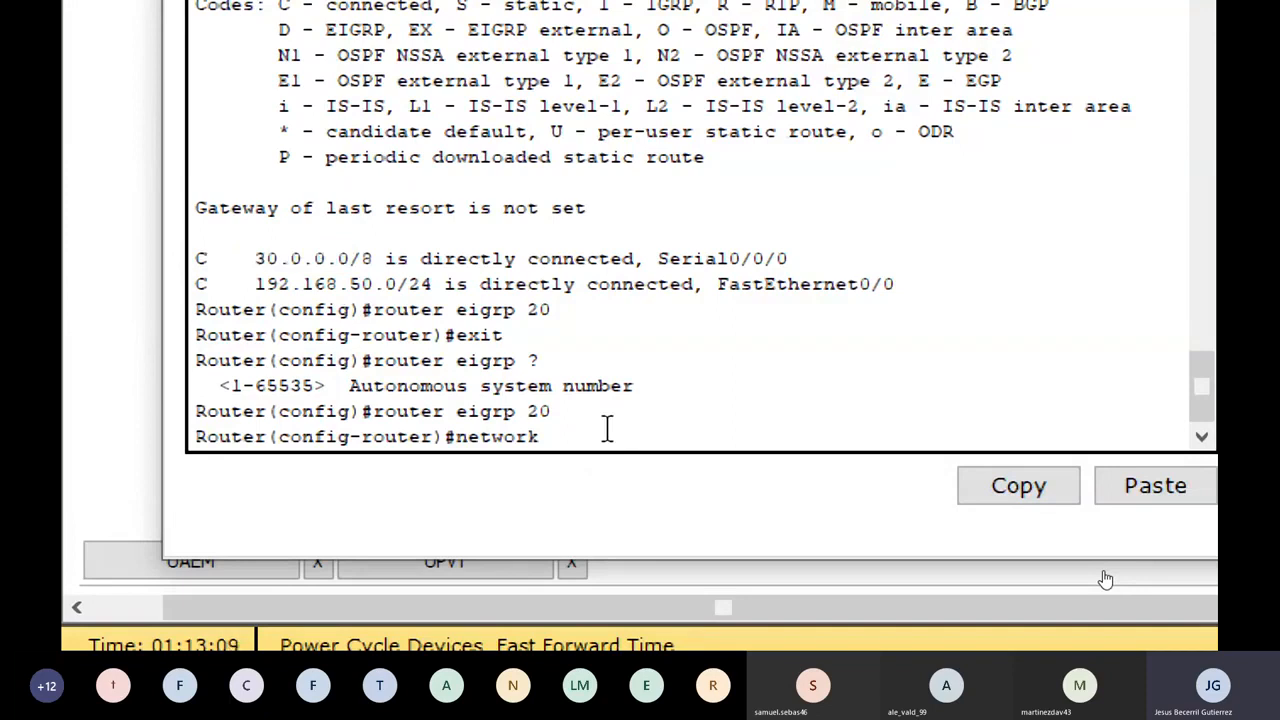
text(.0)
Append the subnet mask 255.0.0.0 to the 30.0.0.0 network command
drag(353, 255, 371, 262)
click(756, 436)
text(255.0.0)
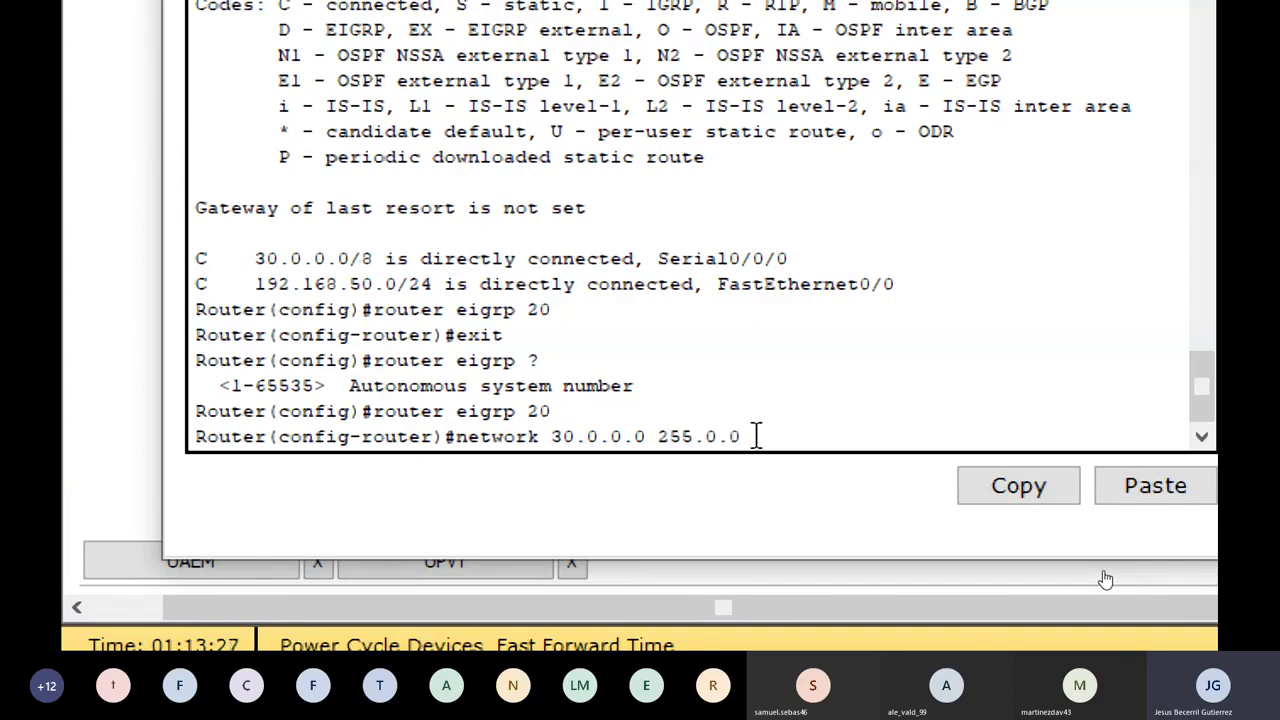
text(.0)
drag(652, 437, 743, 437)
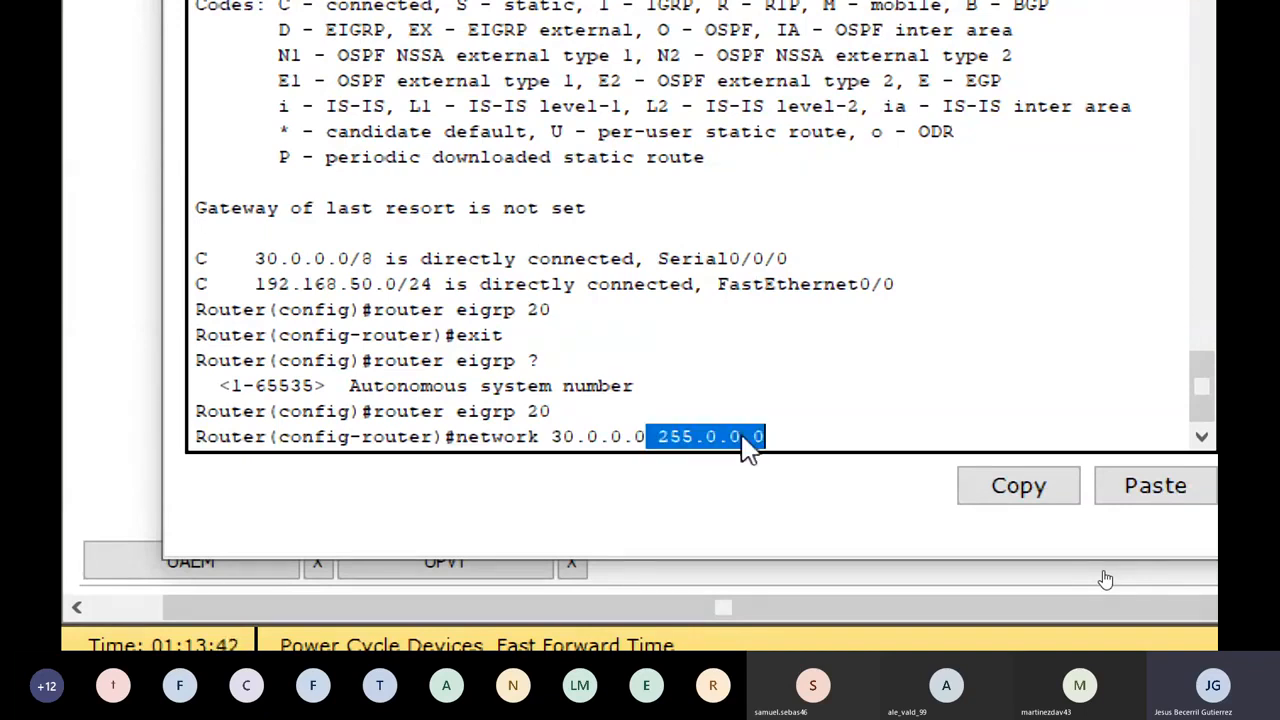
click(792, 436)
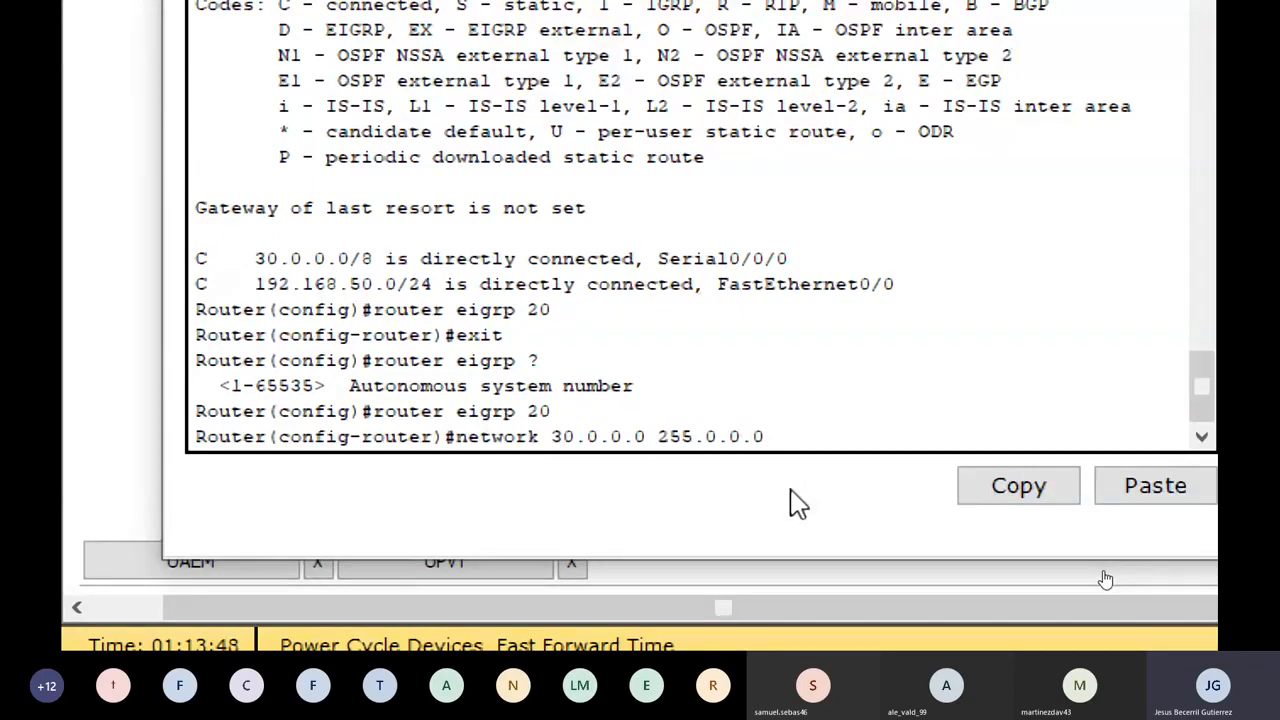
Append the wildcard mask 0.255.255.255 to the end of the network command
text(0.255.255.)
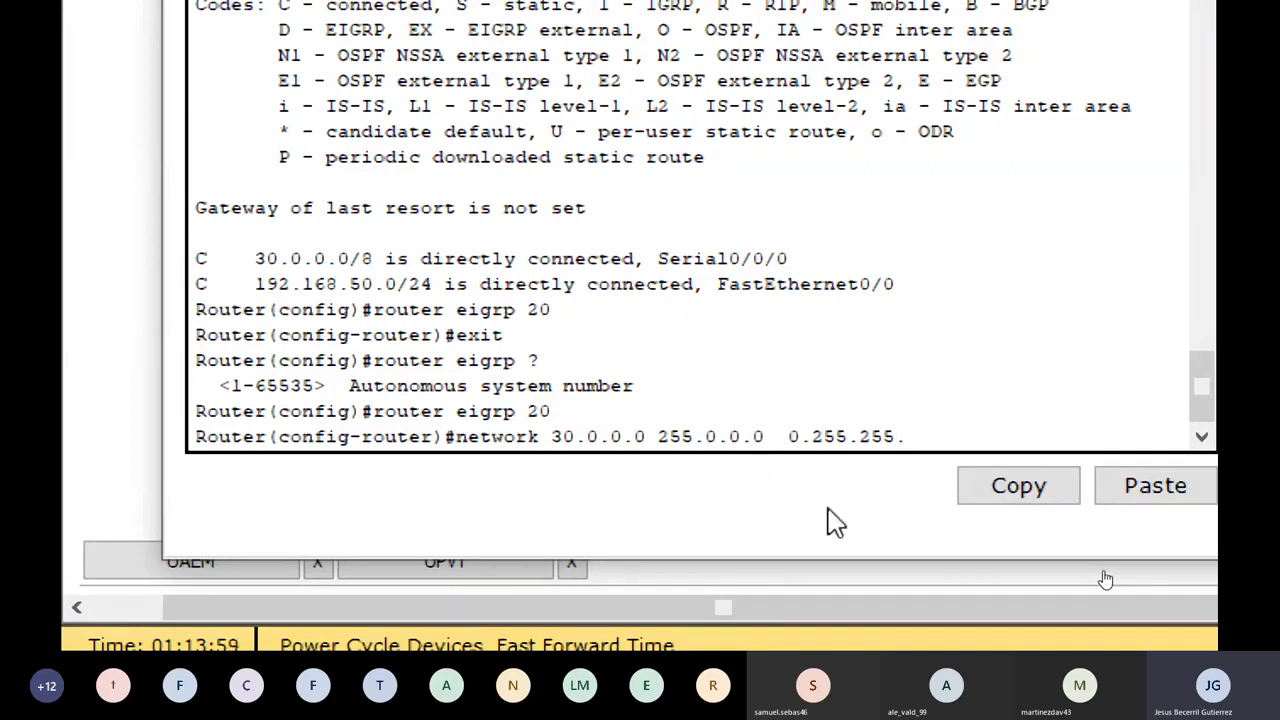
text(255)
click(786, 440)
drag(788, 440, 971, 437)
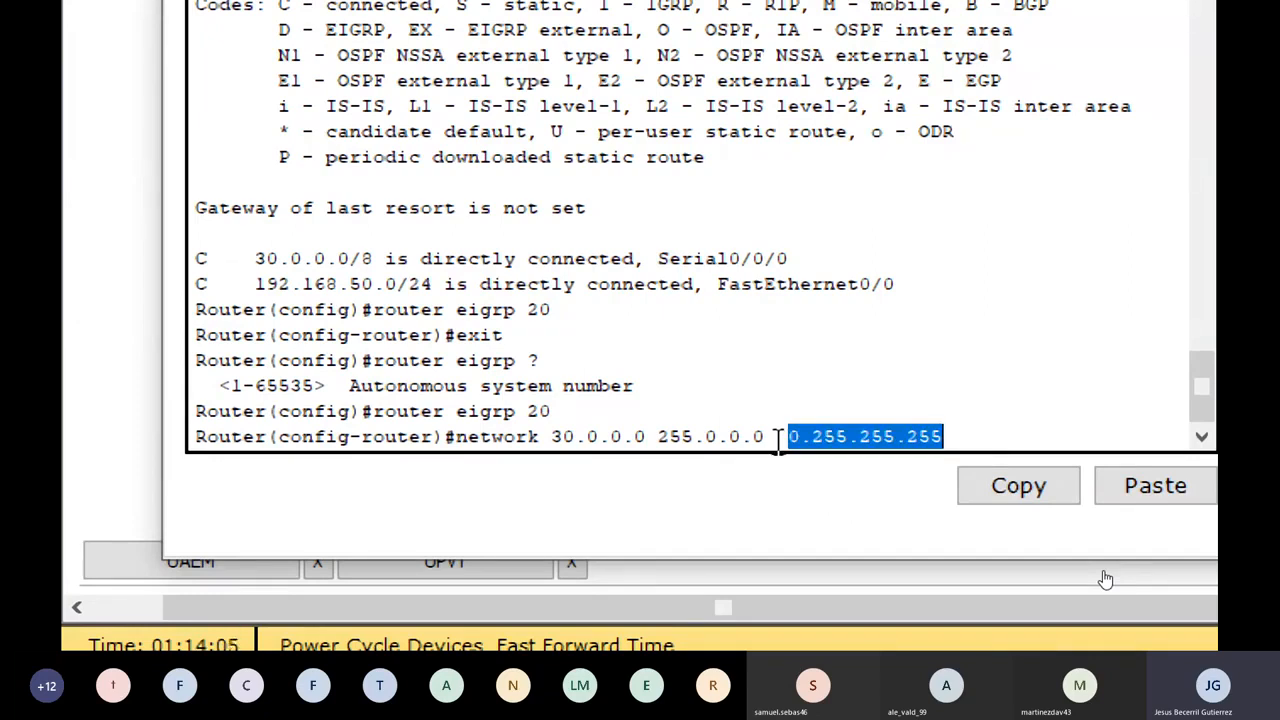
click(816, 515)
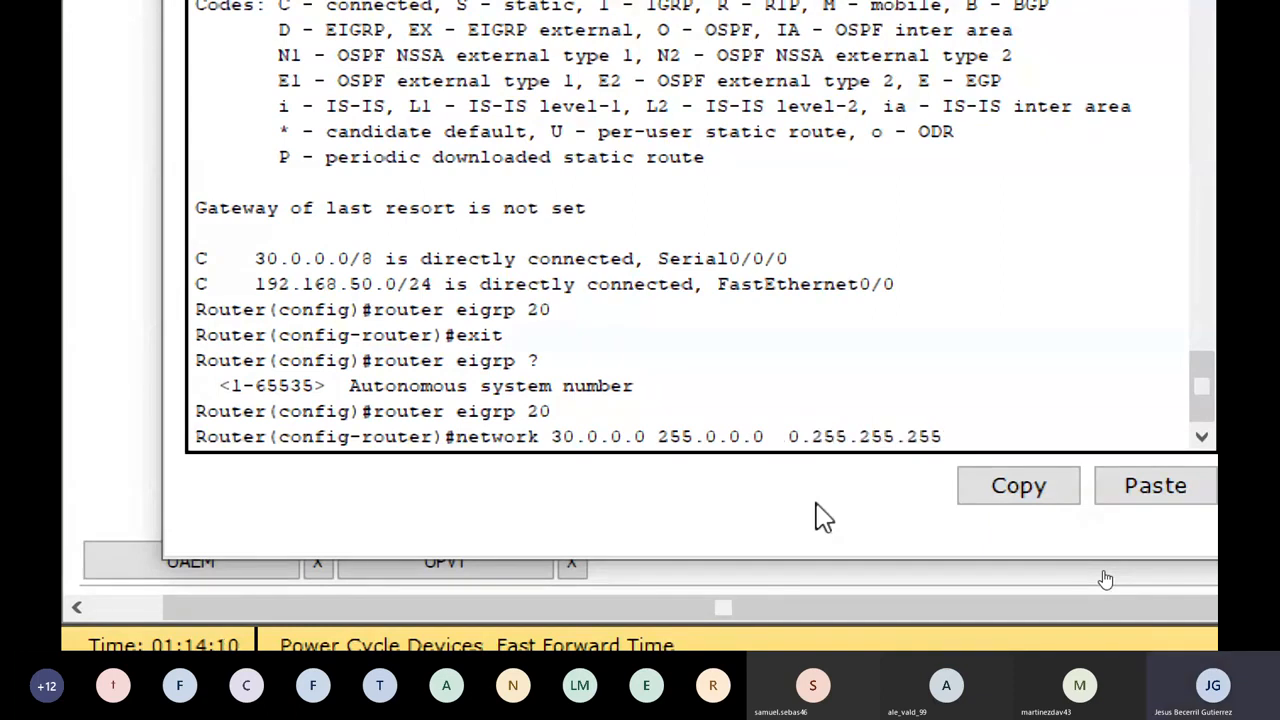
Remove the subnet mask 255.0.0.0 from the command and run network 30.0.0.0 0.255.255.255
key(Left)
key(Left)
key(Left)
key(Left)
key(Left)
key(Left)
key(Left)
key(Left)
key(Left)
key(Left)
key(Left)
key(Left)
key(Left)
key(BackSpace)
key(BackSpace)
key(BackSpace)
key(BackSpace)
key(BackSpace)
key(BackSpace)
key(BackSpace)
key(BackSpace)
key(BackSpace)
key(BackSpace)
key(BackSpace)
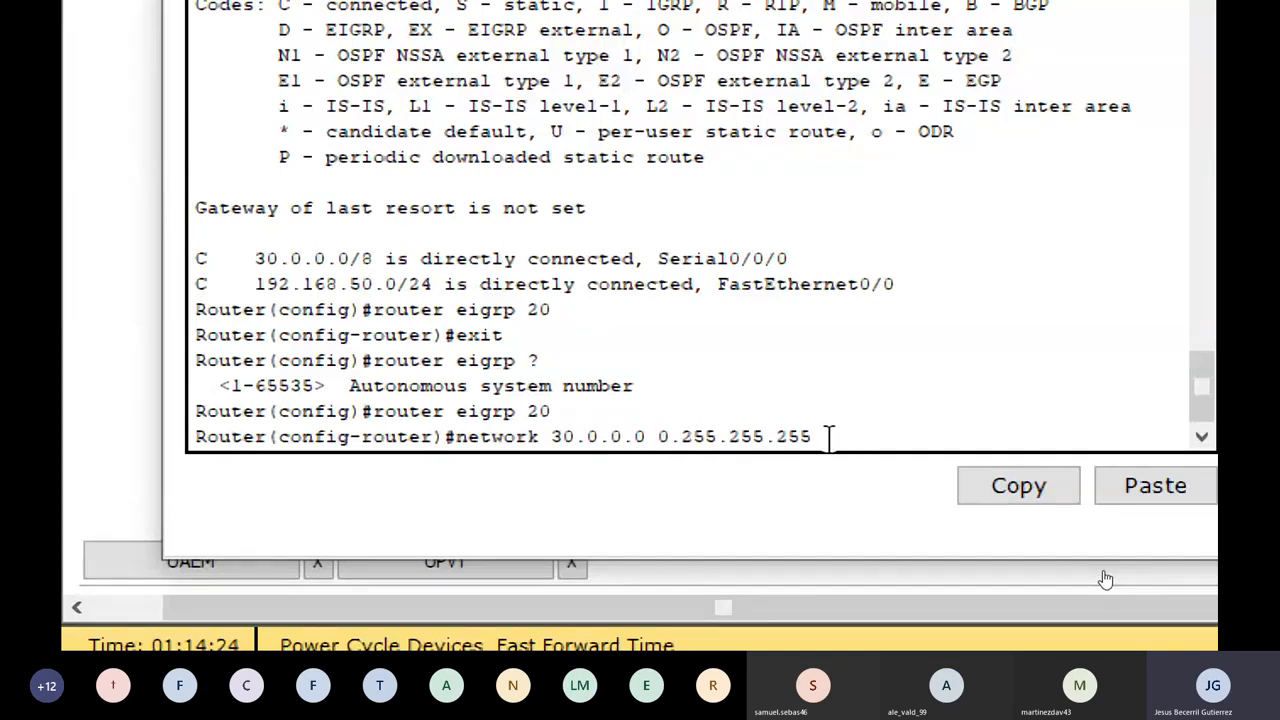
key(Return)
Add network 192.168.50.0 with wildcard mask 0.0.0.255 to EIGRP 20 and exit router configuration mode
text(network)
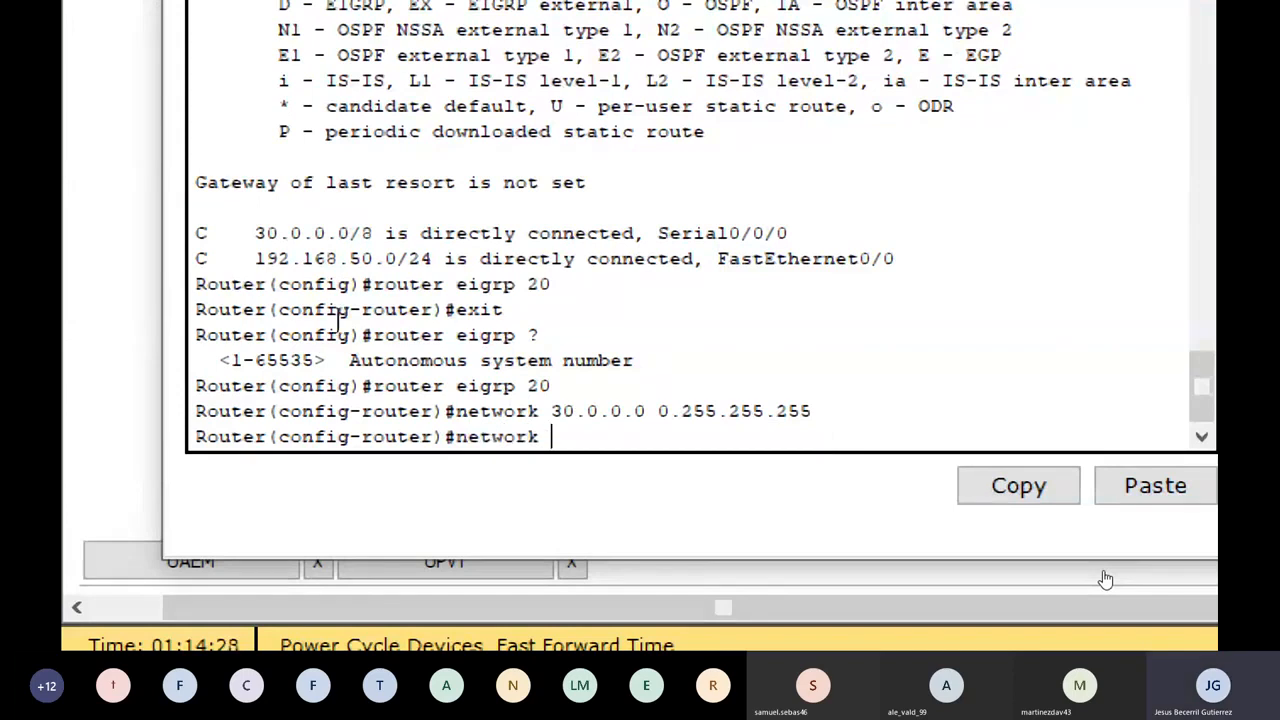
drag(200, 258, 421, 258)
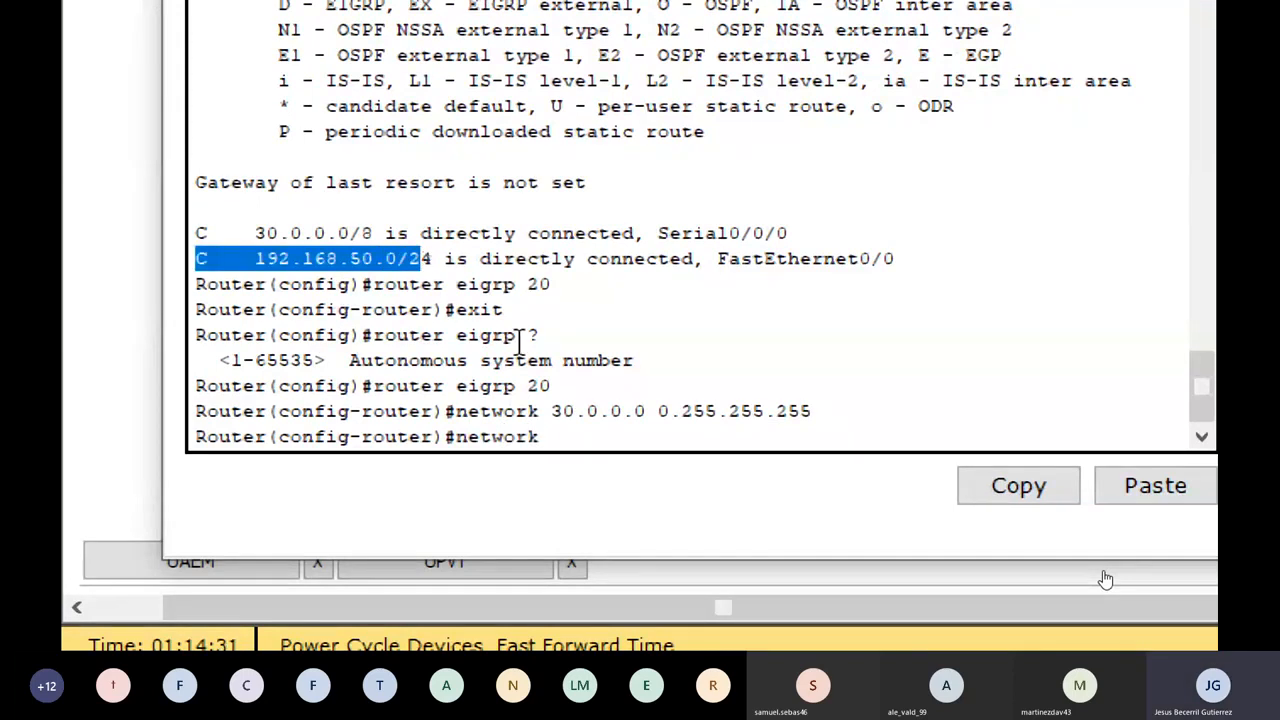
click(656, 447)
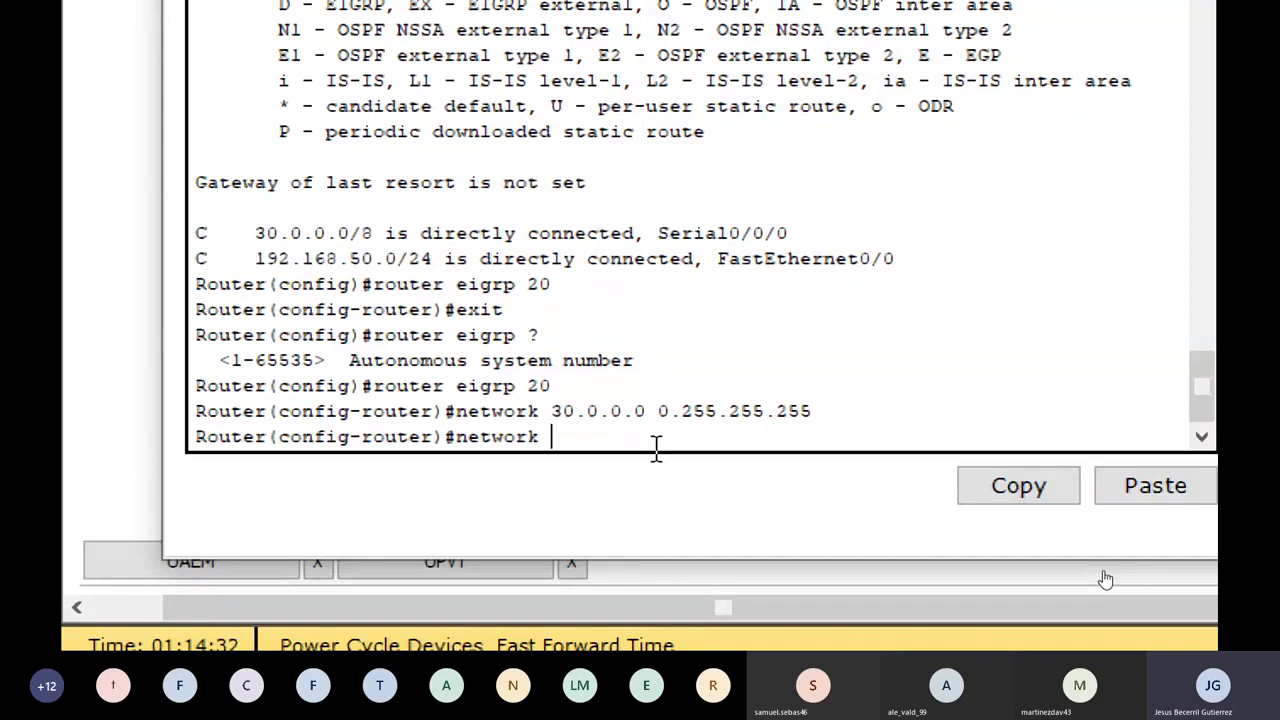
text(192.168.50.0)
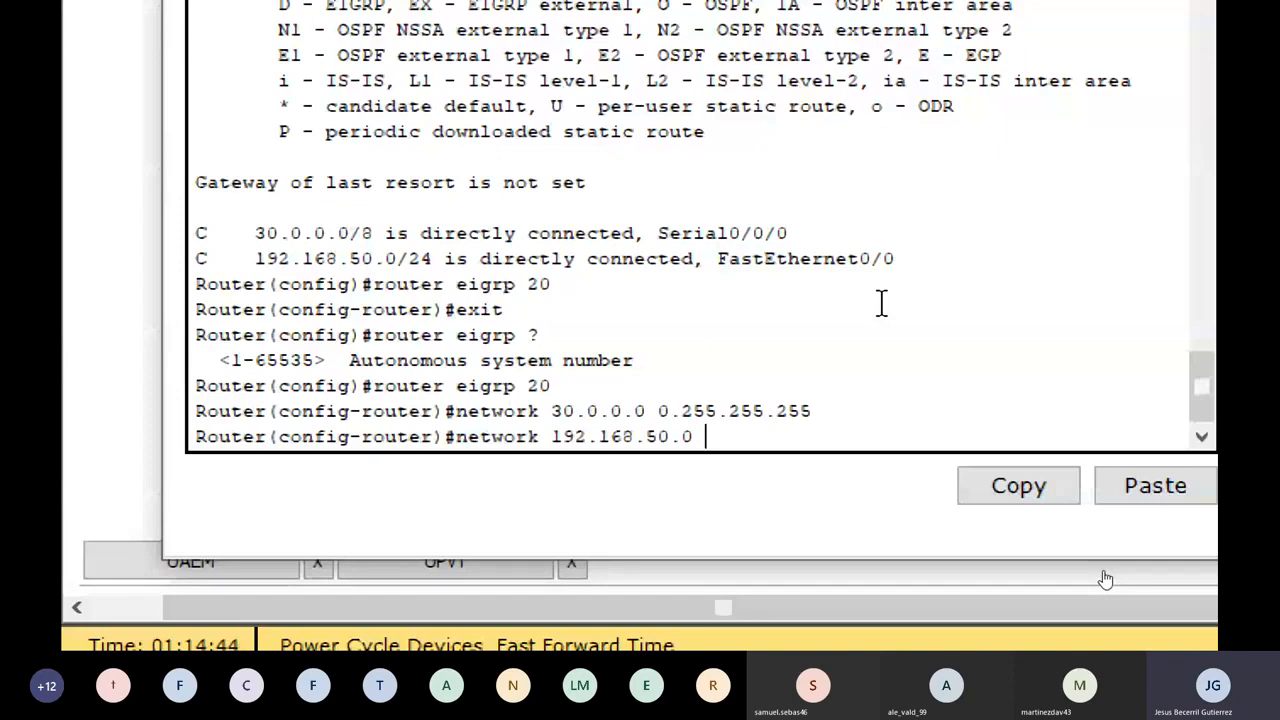
text( 0.0.0.255)
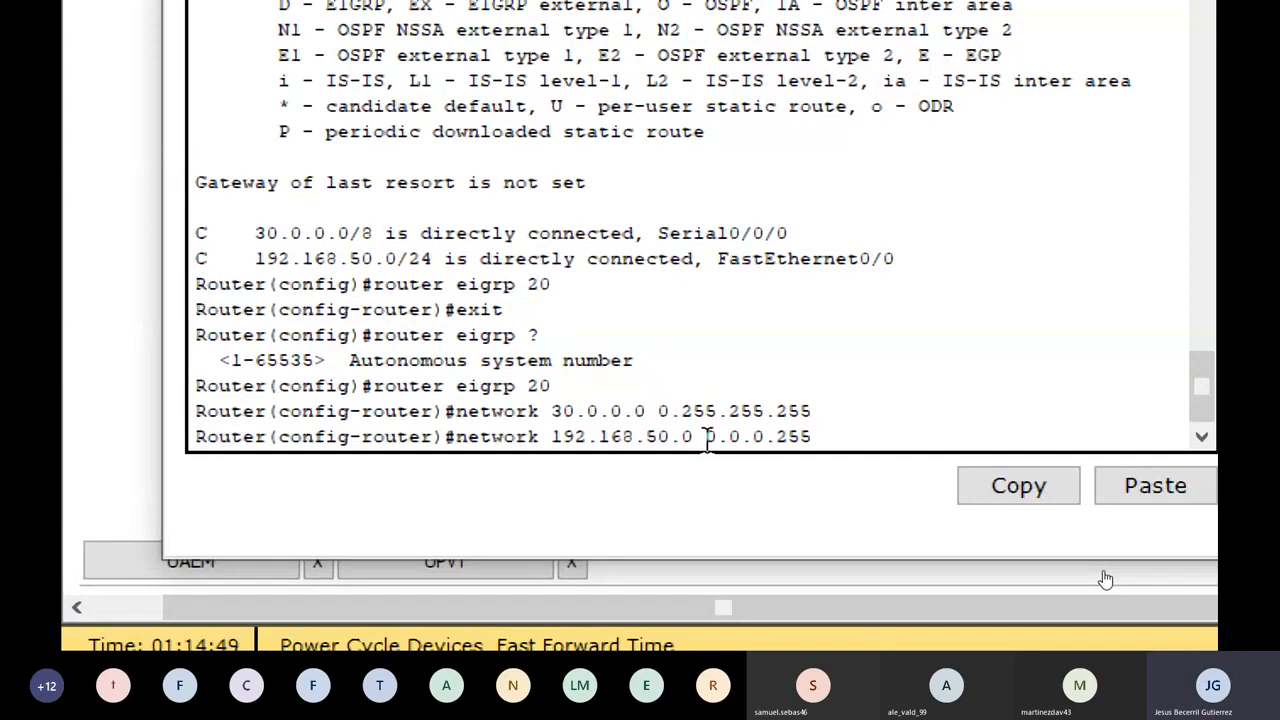
drag(707, 437, 775, 437)
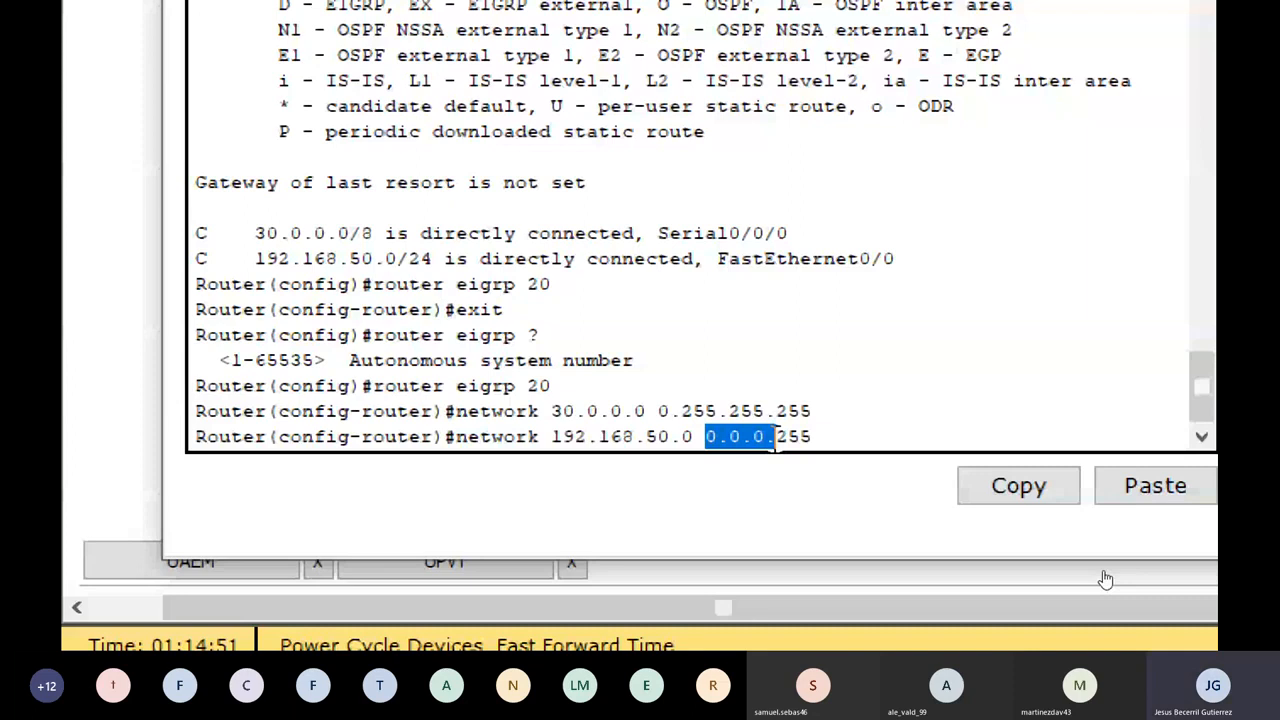
drag(774, 440, 817, 445)
click(815, 435)
key(Return)
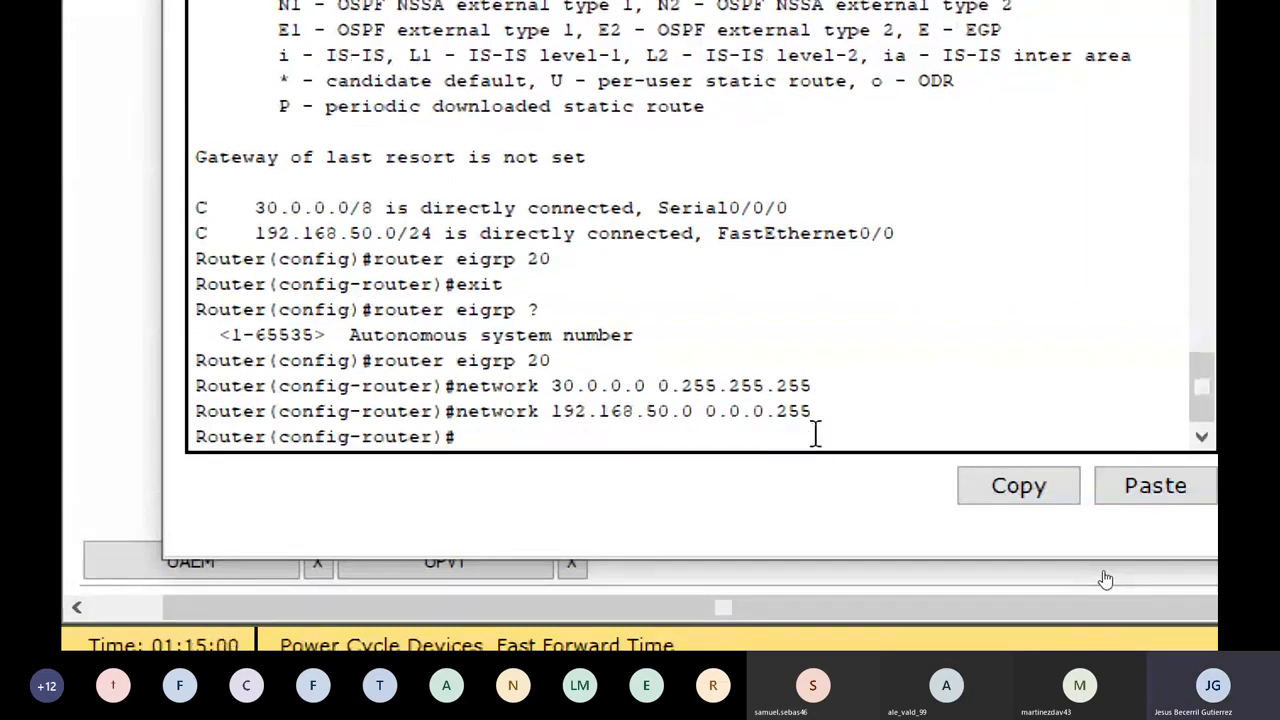
text(exit)
key(Return)
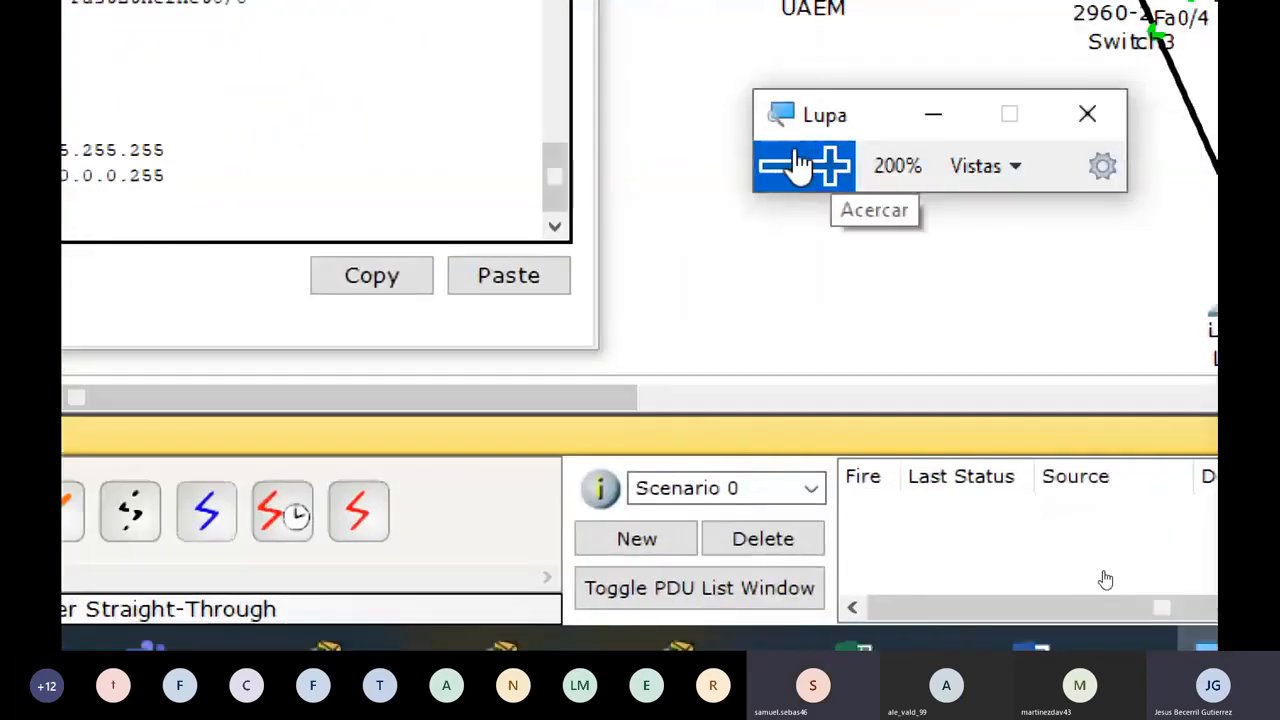
Open the Almoloya router's command line, enter privileged mode with enable and display its routing table with show ip route
click(797, 160)
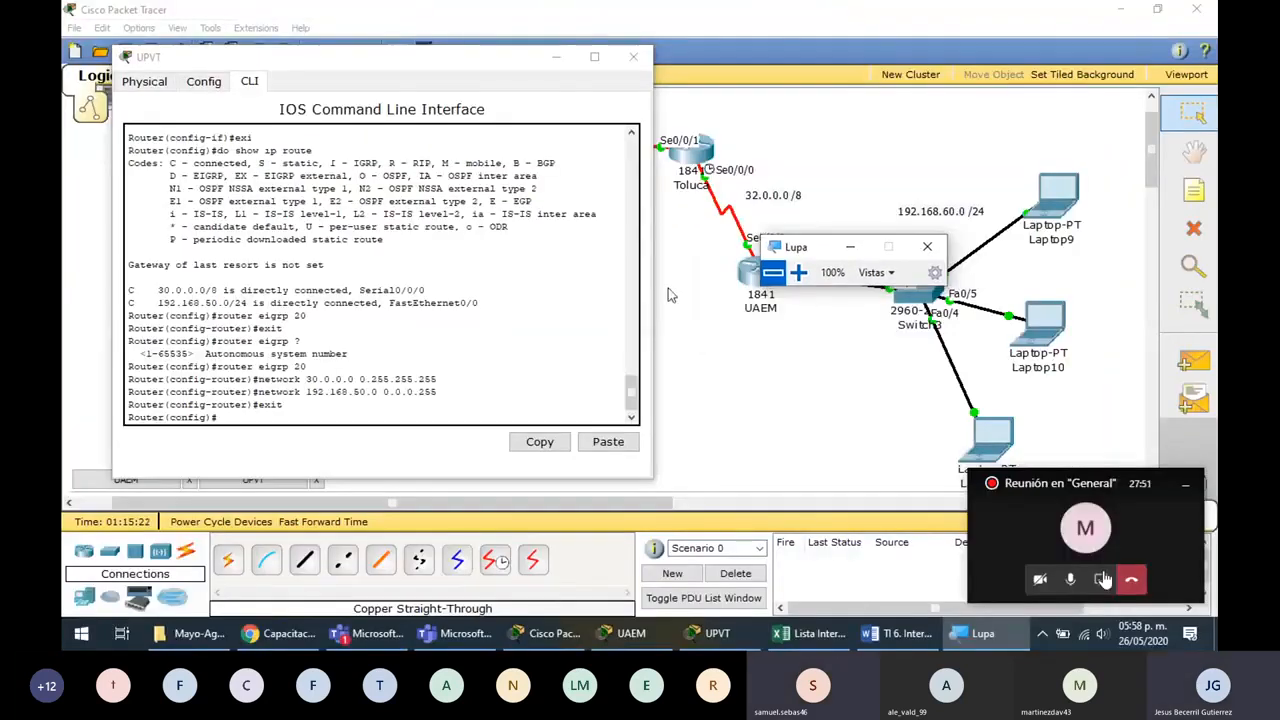
click(669, 289)
click(545, 155)
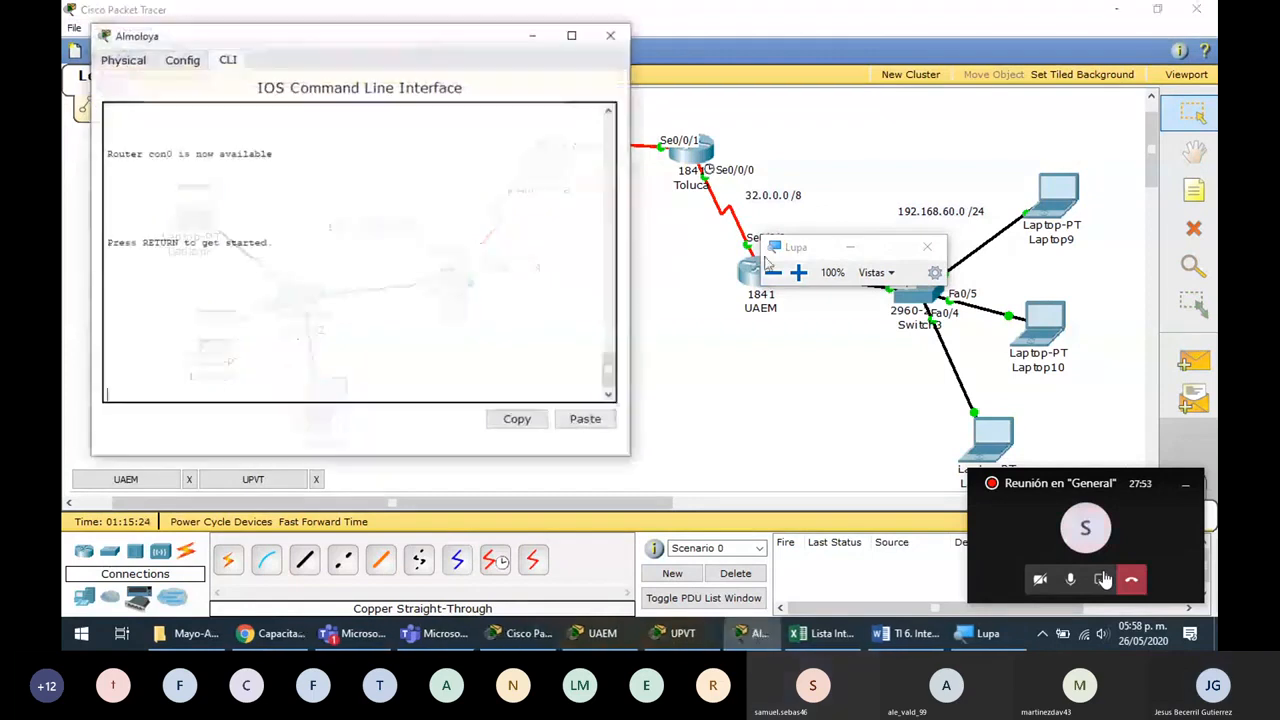
click(798, 272)
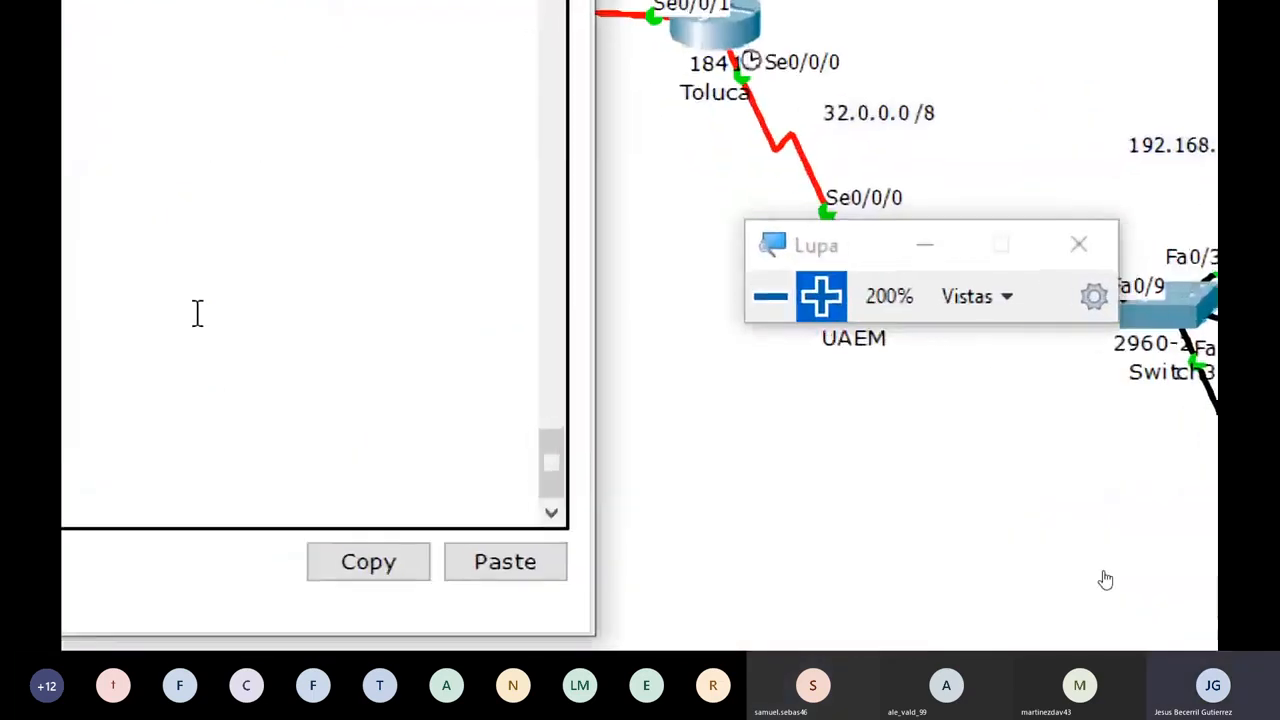
key(Return)
text(enable)
key(Return)
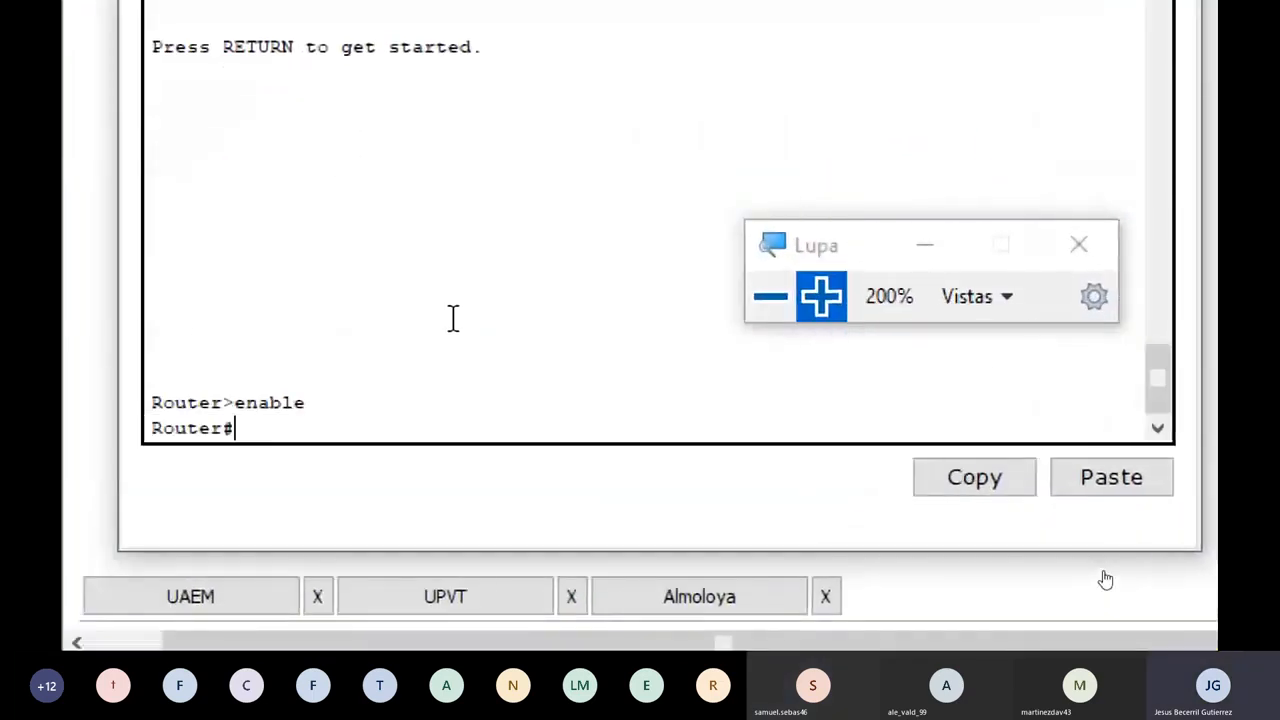
text(show ip route)
key(Return)
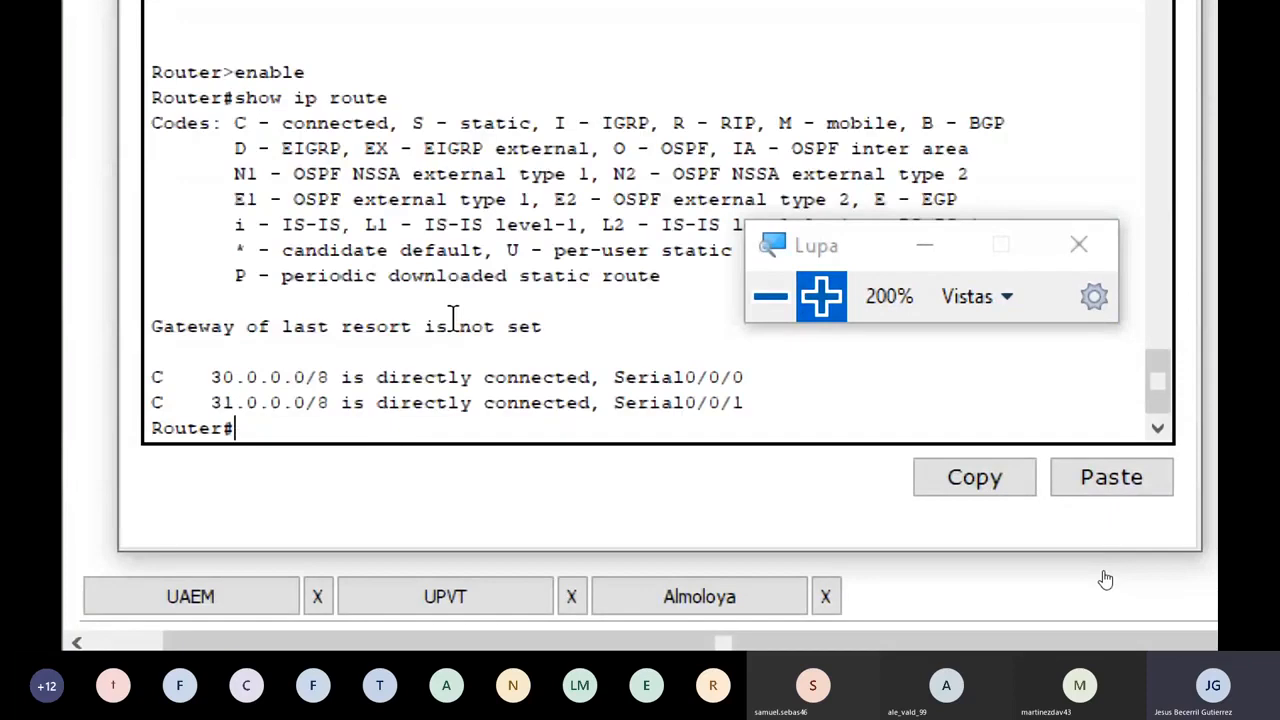
Enter global configuration mode on the Almoloya router and start EIGRP with autonomous system number 20
text(co)
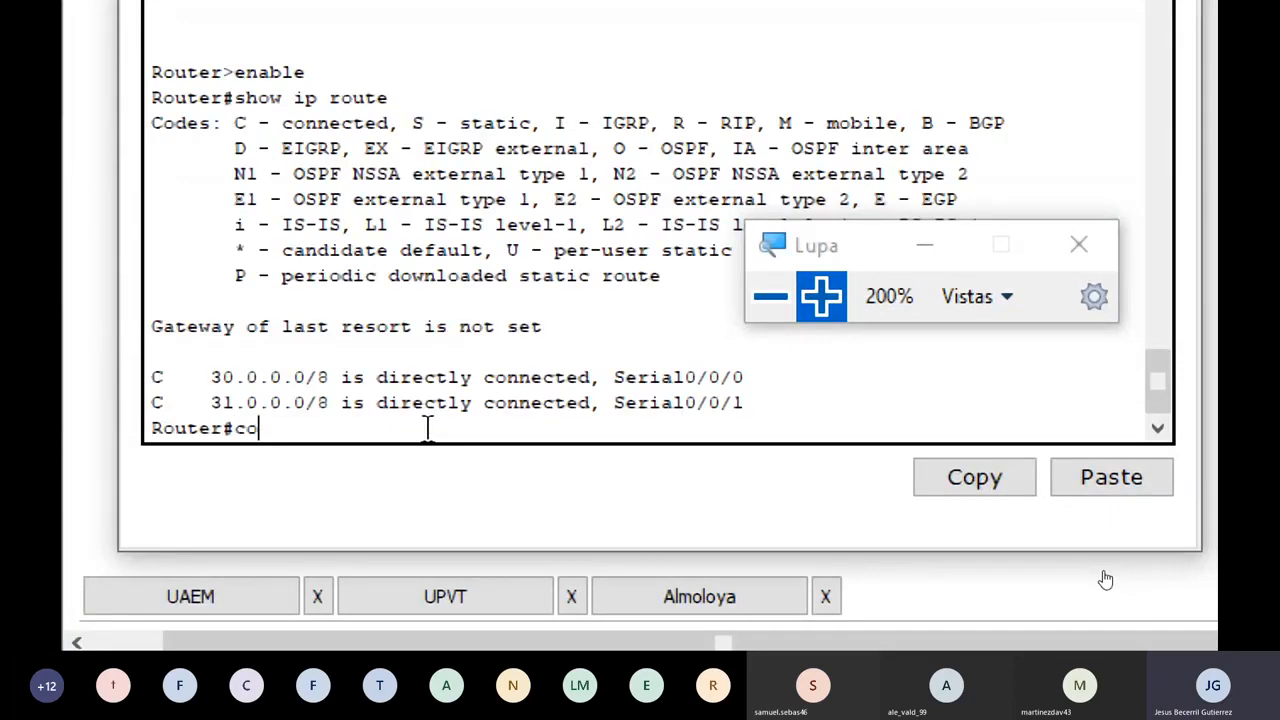
text(nf t)
key(Return)
text(router)
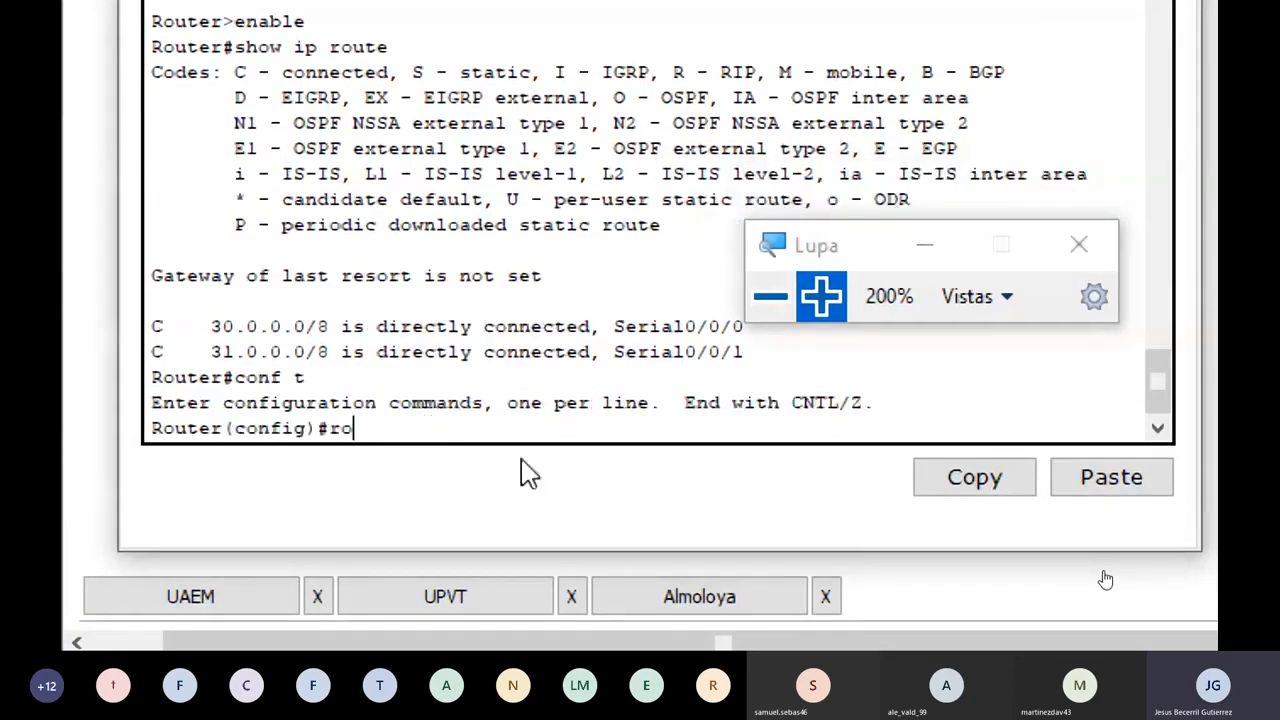
text( eigr)
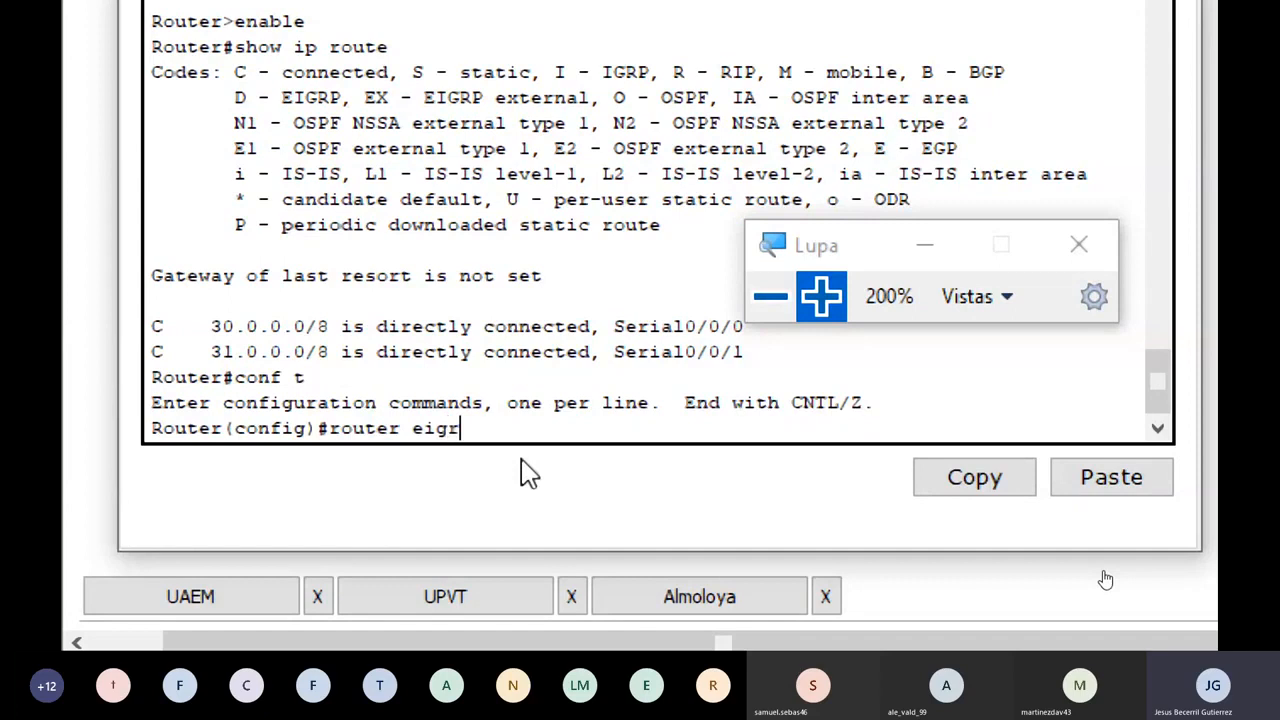
text(p 20)
key(Return)
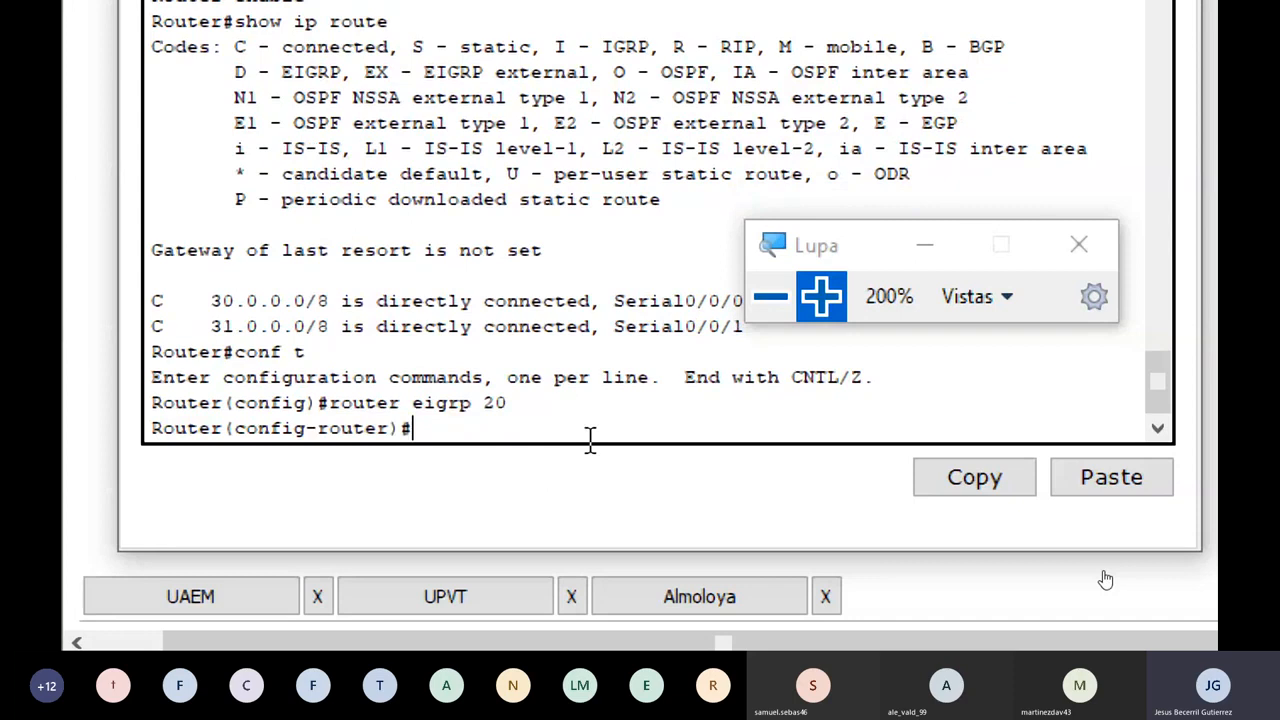
Enter the command network 30.0.0.0 0.255.255.255 on the Almoloya router, without running it
text(network 3)
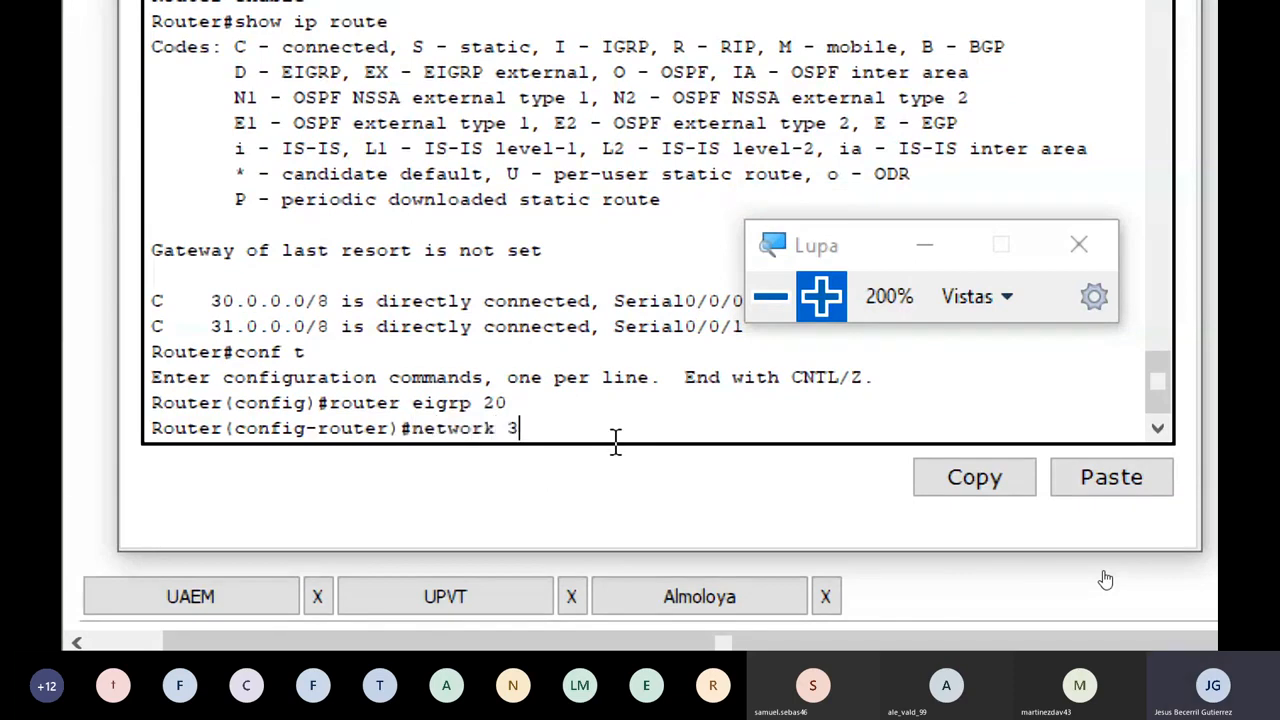
text(0.0.0.0 0.)
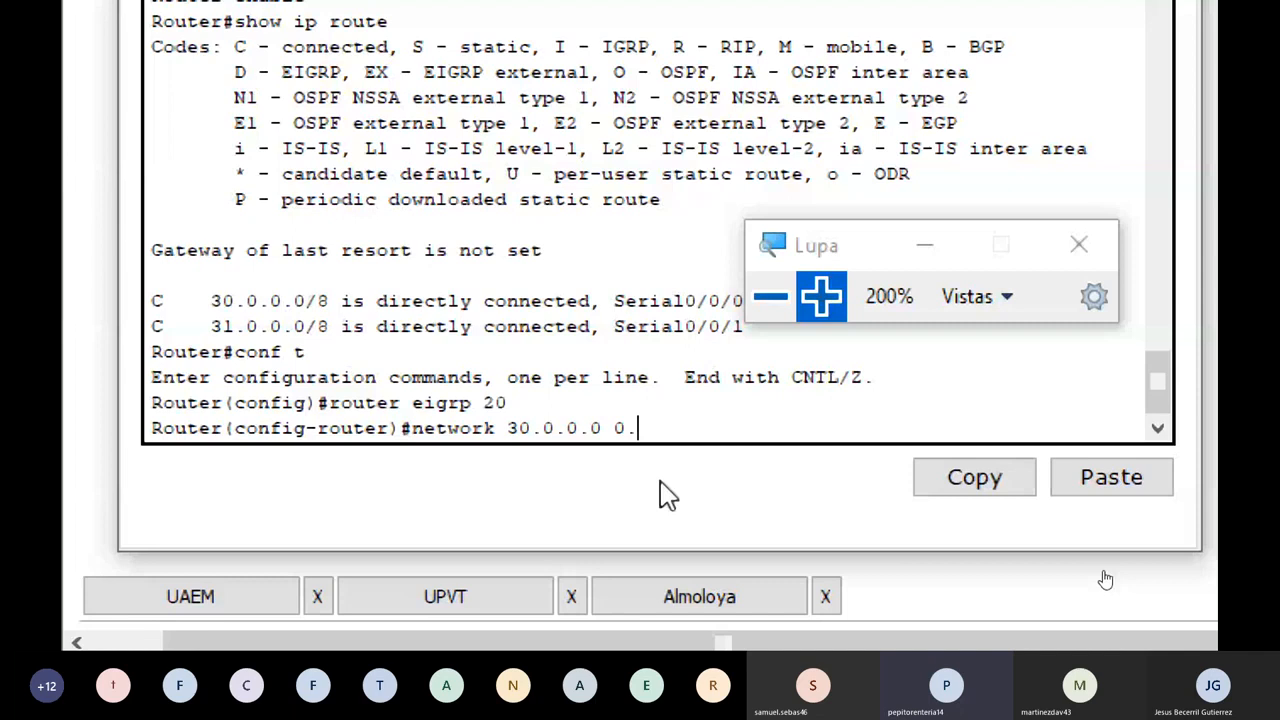
text(255.255.255)
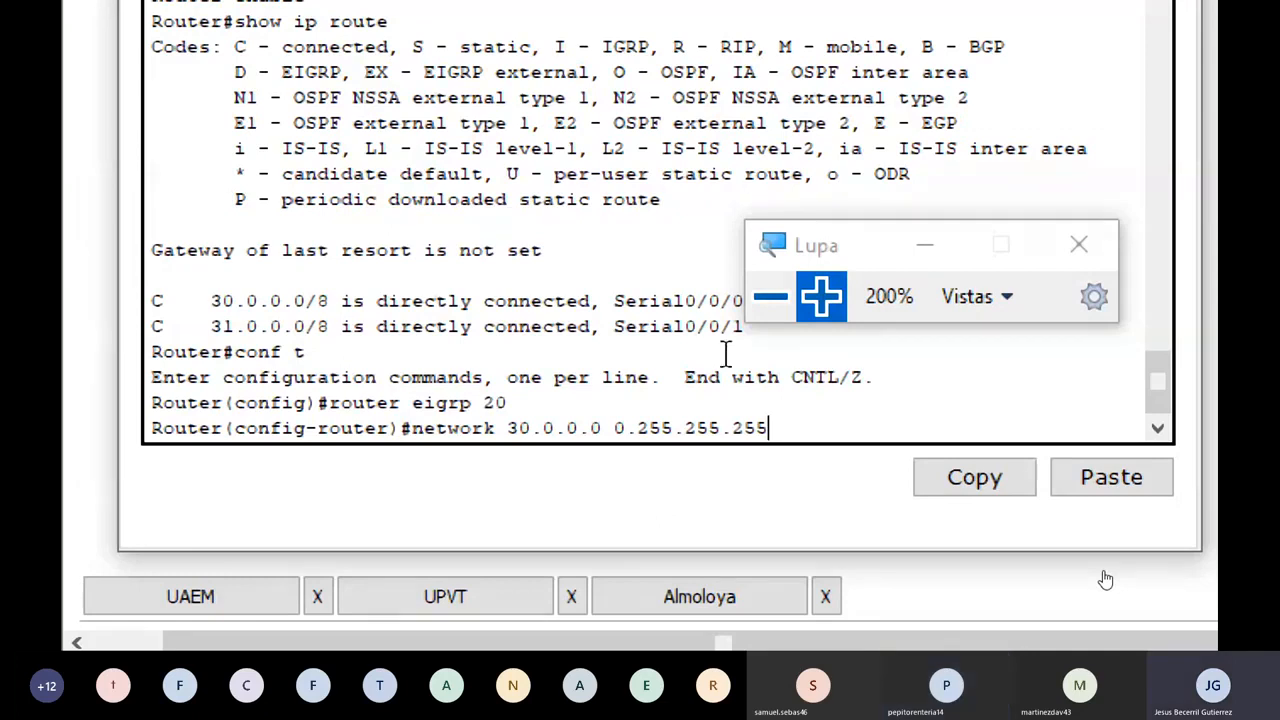
Return to the network topology and send a simple PDU from Laptop9 to the UAEM router
click(770, 296)
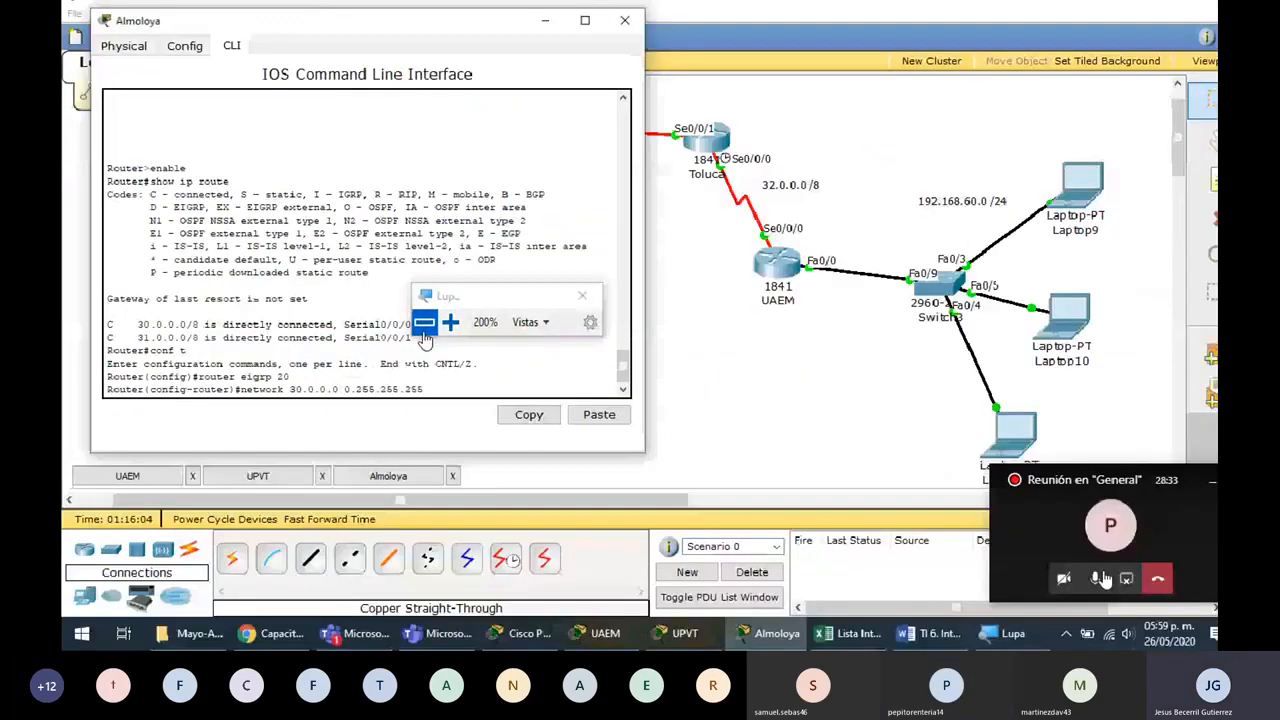
click(423, 322)
click(910, 140)
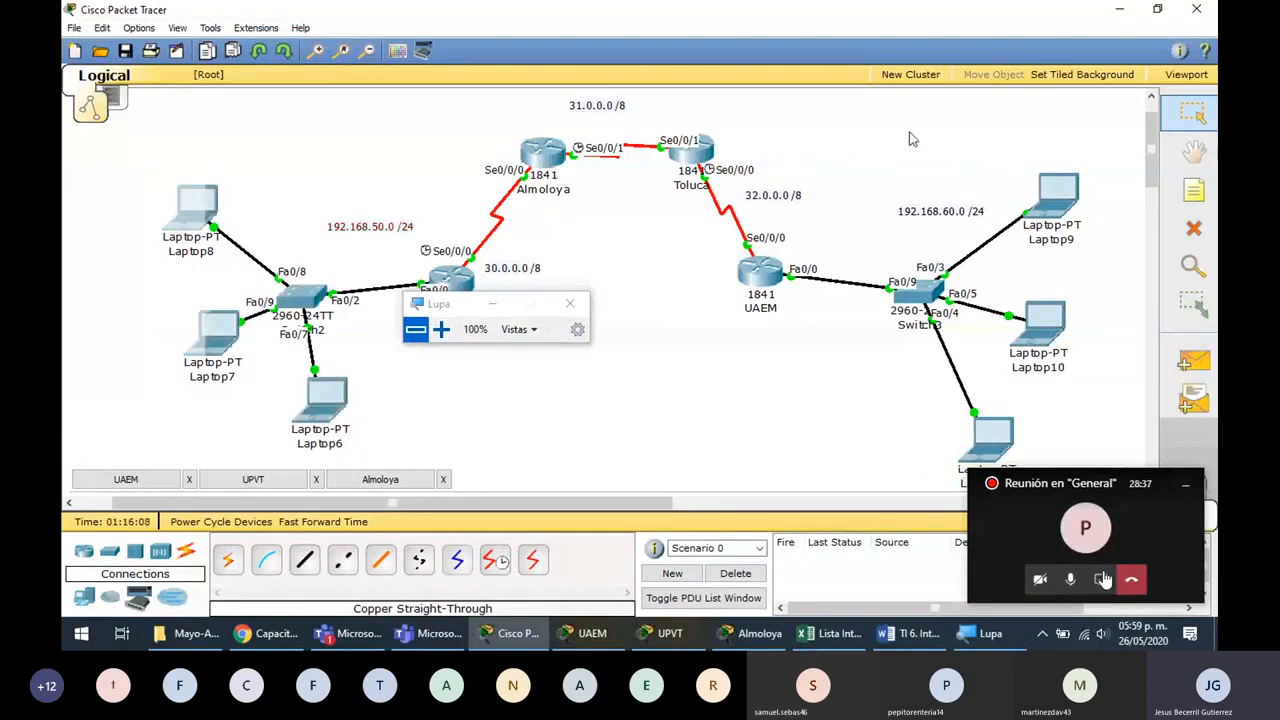
drag(910, 140, 1108, 455)
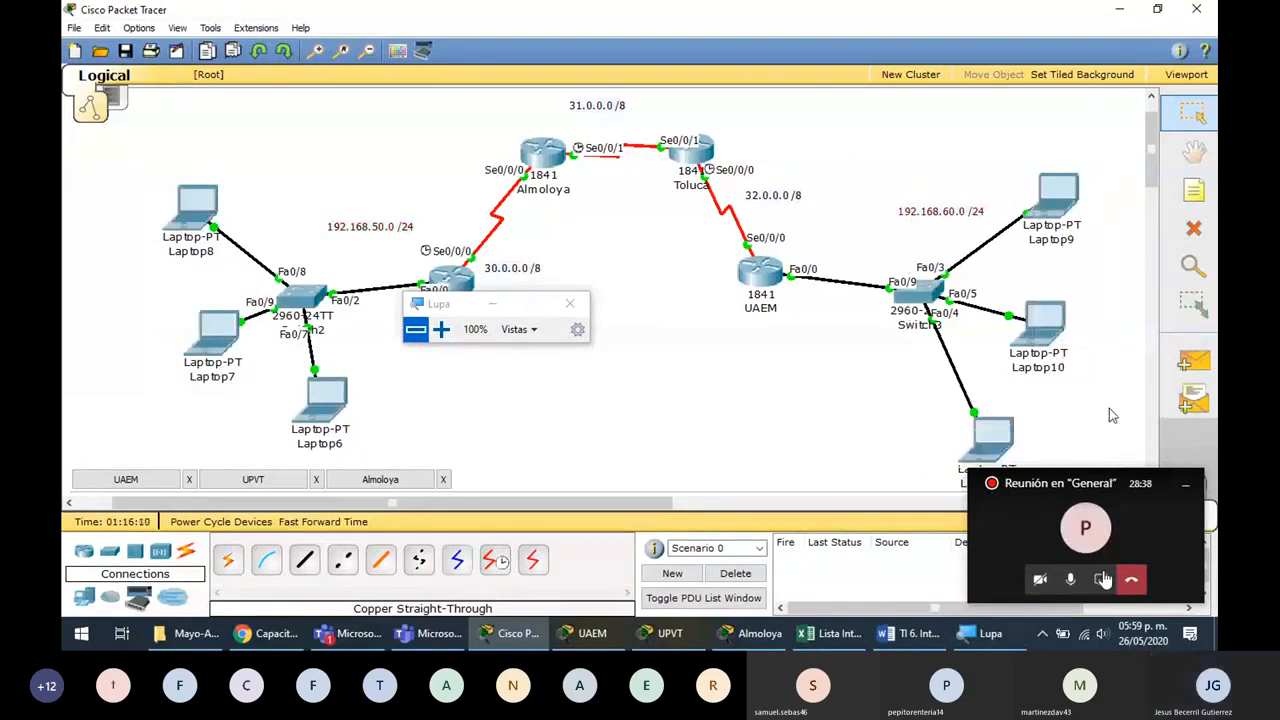
click(1193, 362)
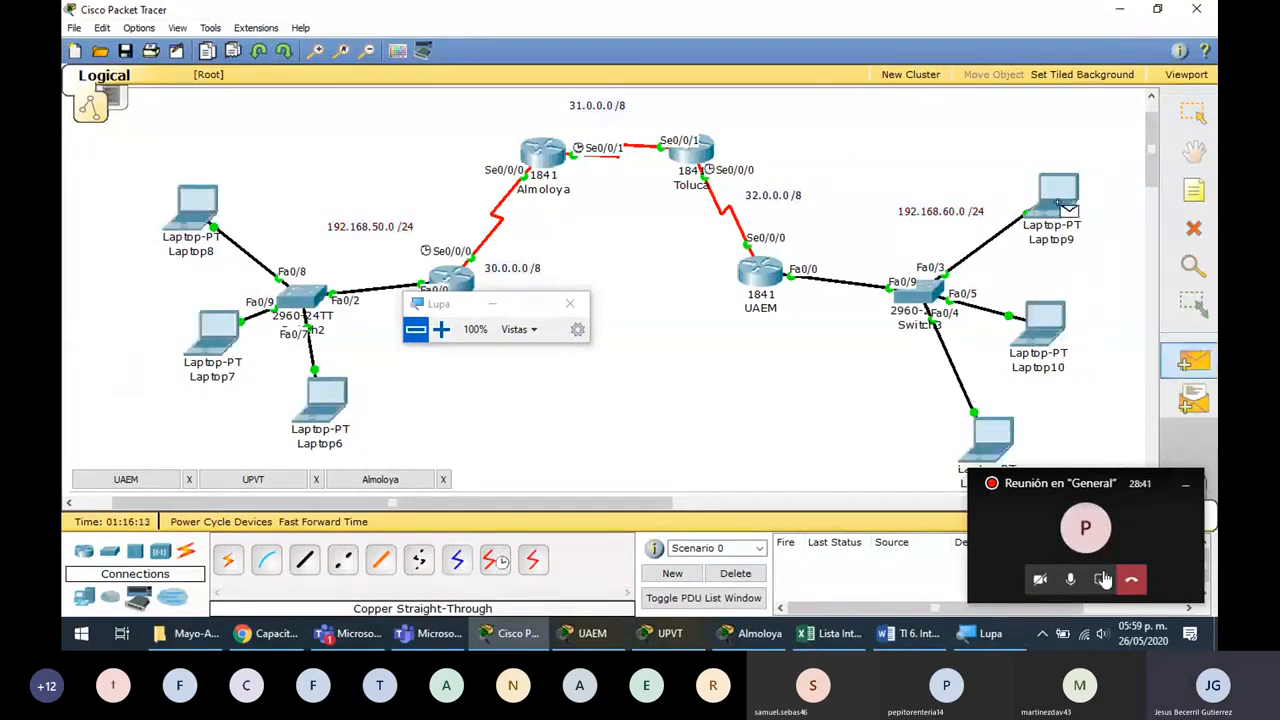
click(1058, 203)
click(760, 272)
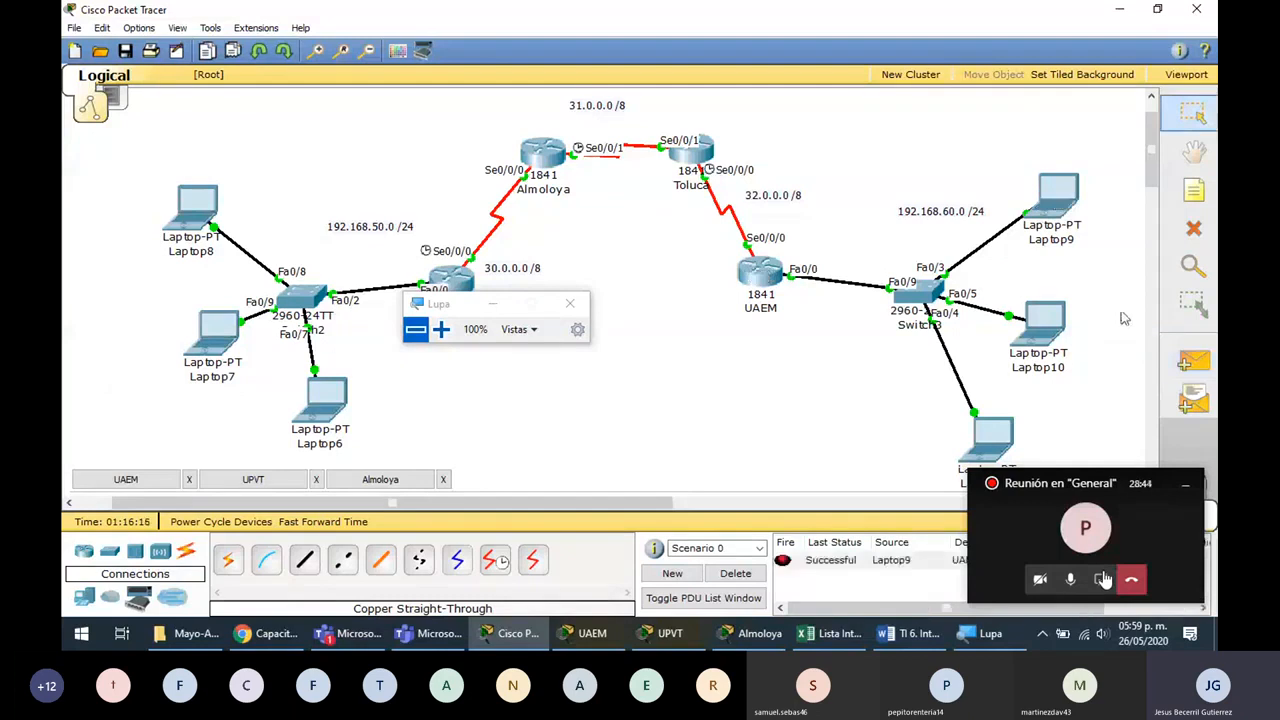
Send a simple PDU from Laptop9 to the Toluca router to test connectivity
click(1190, 357)
click(1058, 203)
click(693, 155)
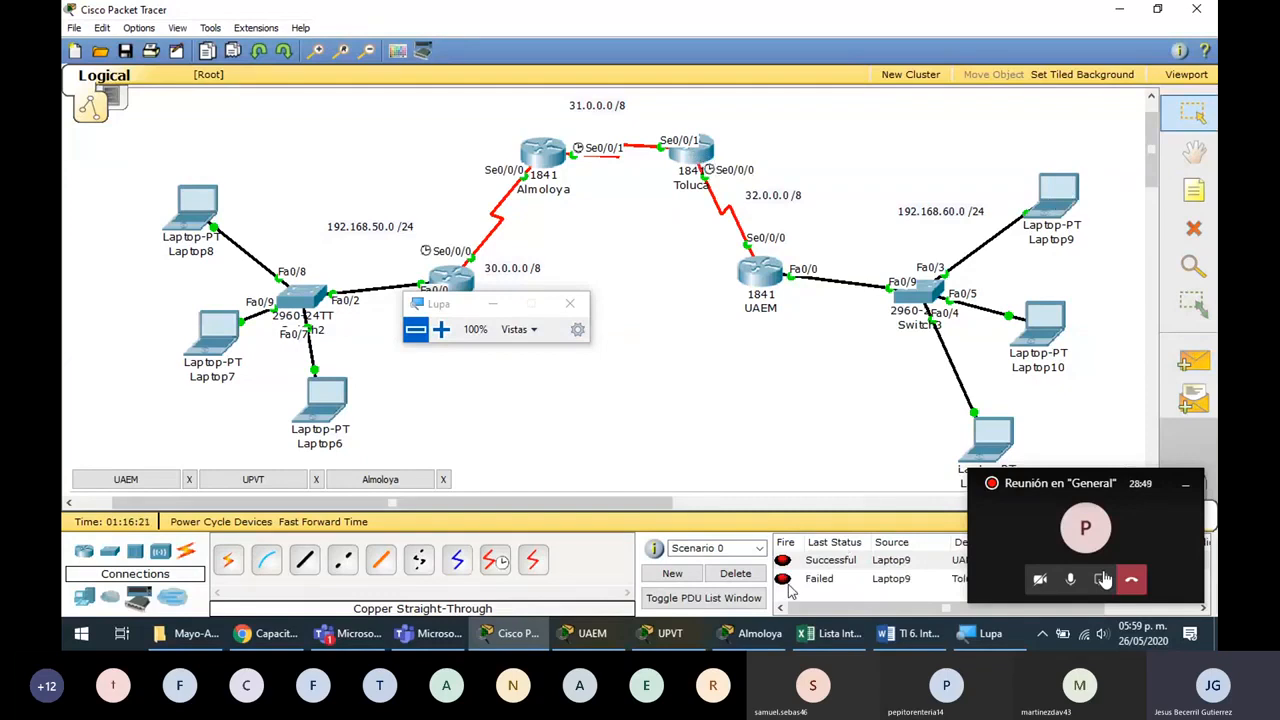
Send a simple PDU from Laptop9 to Laptop8, and delete the test PDU scenario
click(1192, 360)
click(1058, 200)
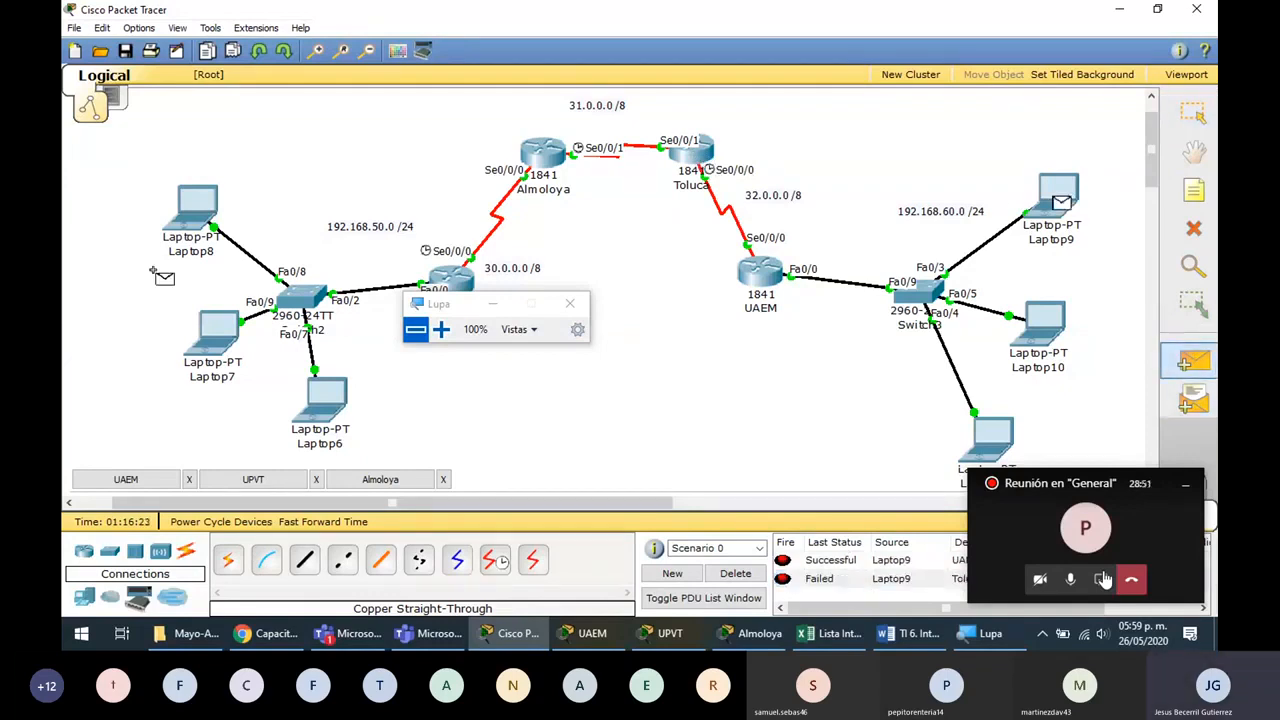
click(168, 222)
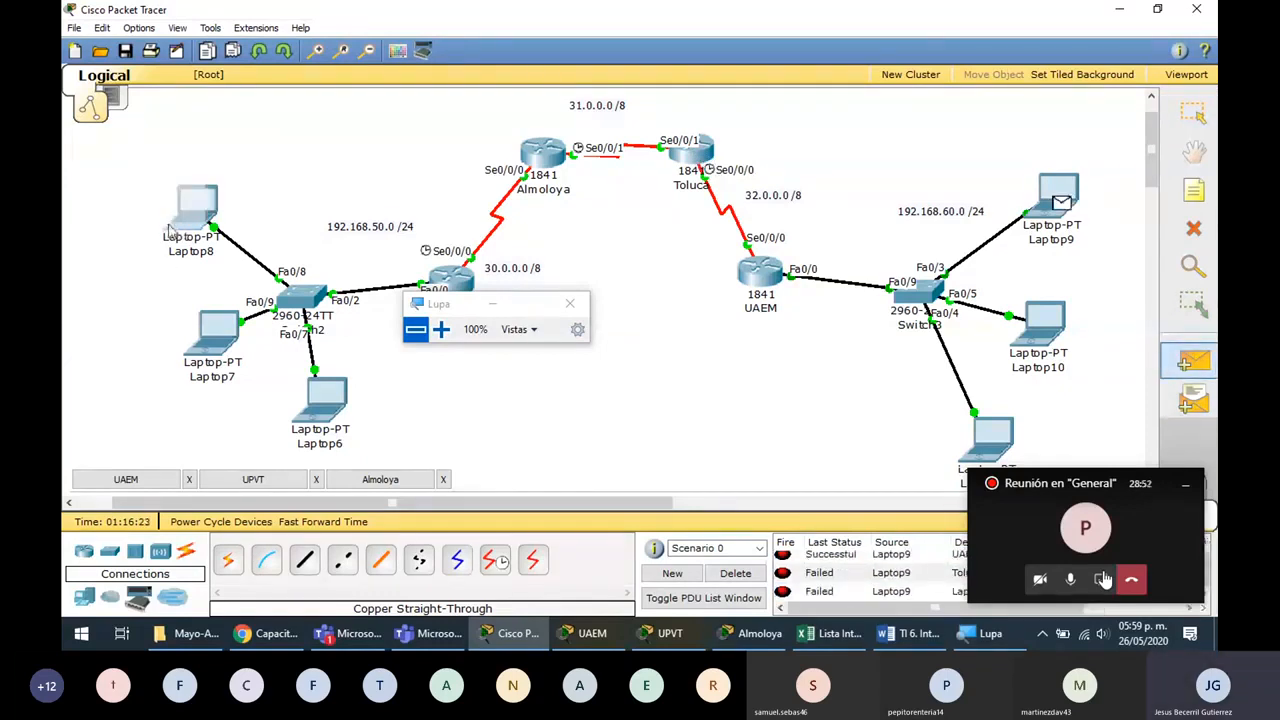
click(740, 573)
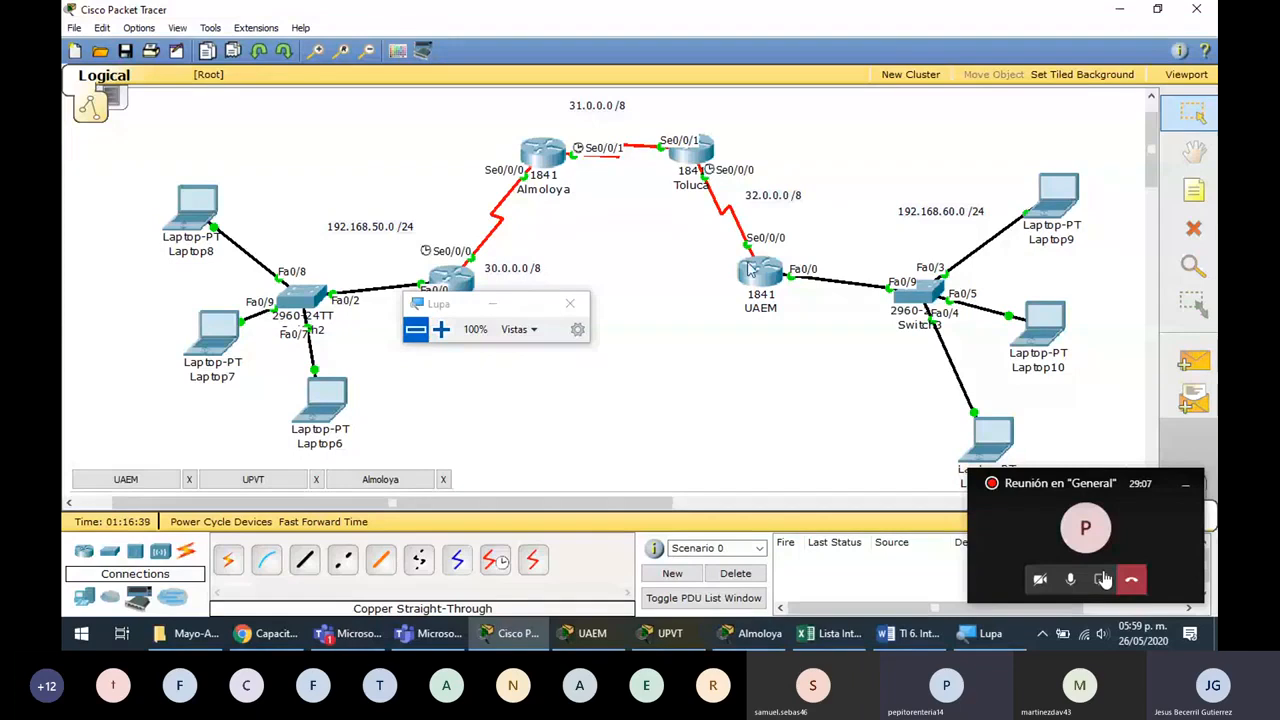
Reopen the Almoloya router's command line and run the pending network 30.0.0.0 0.255.255.255 command
click(540, 148)
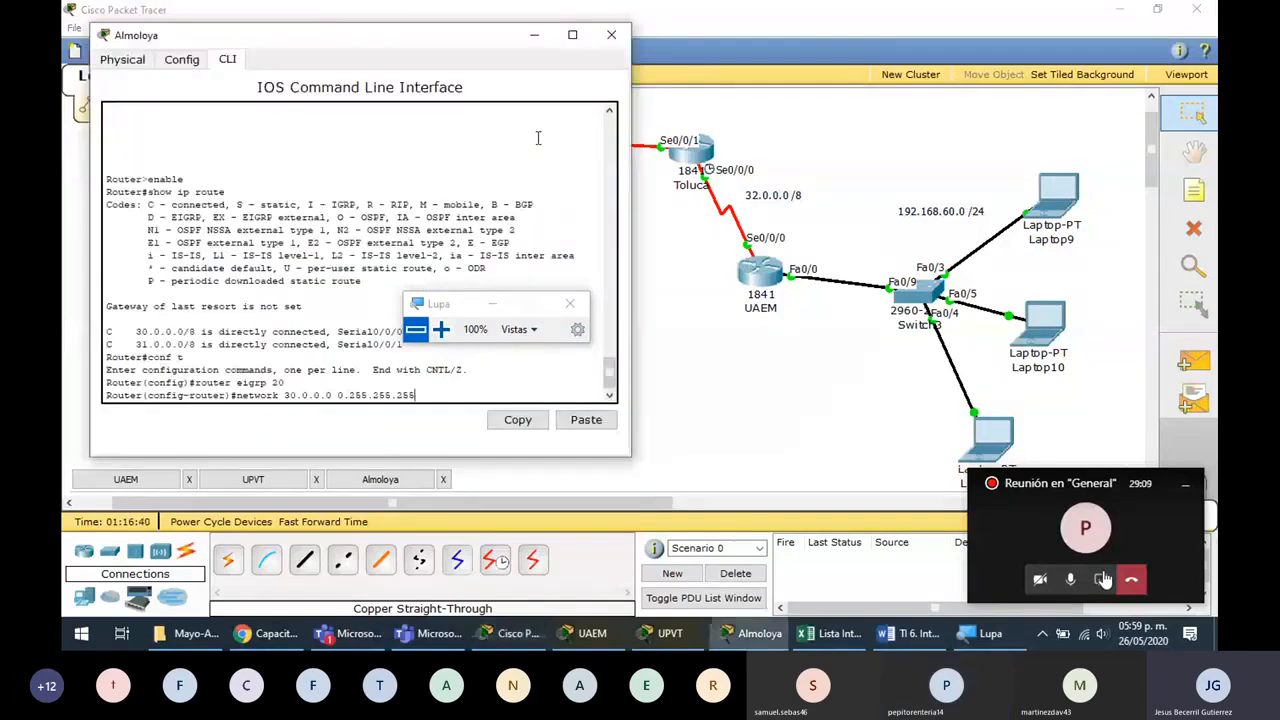
click(441, 329)
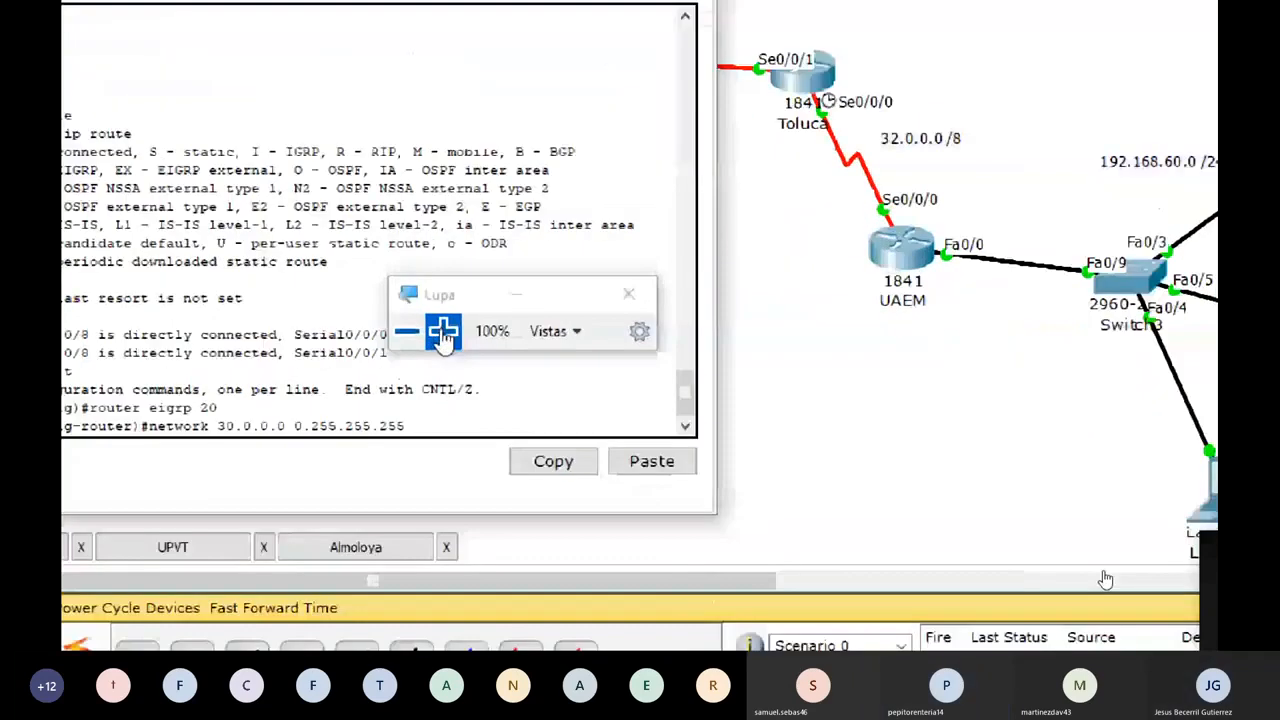
click(443, 333)
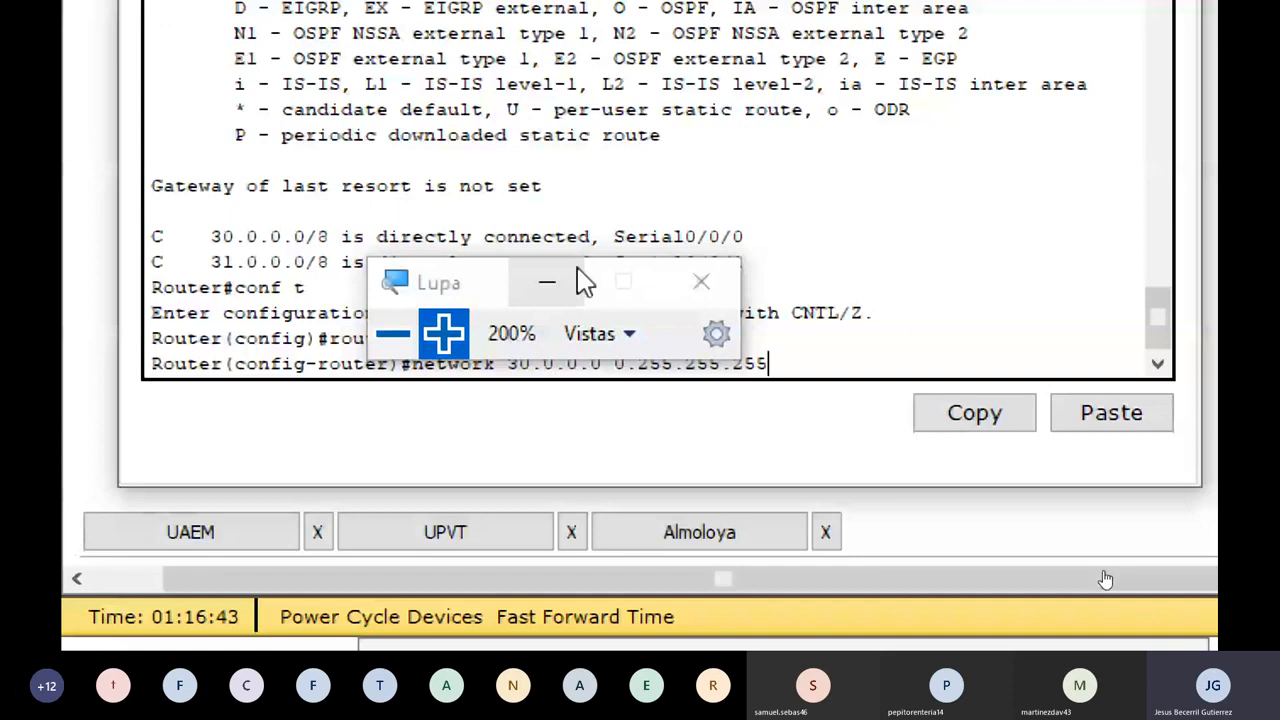
drag(585, 282, 514, 537)
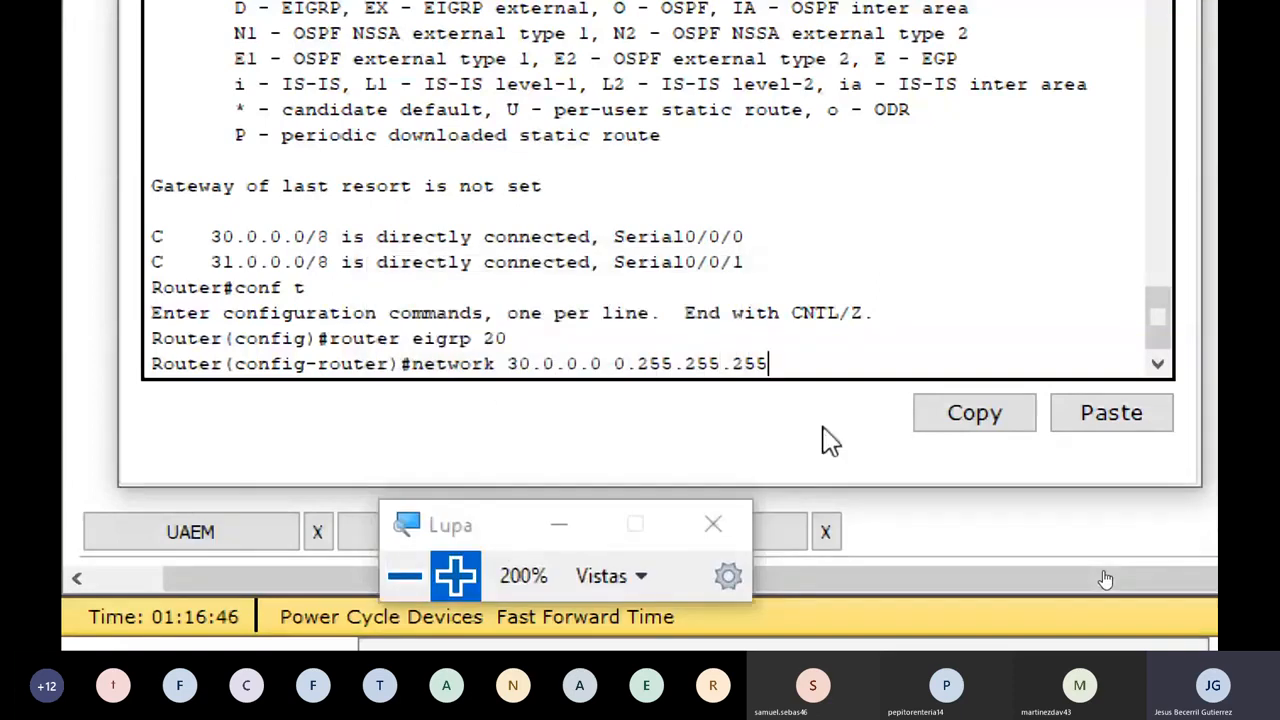
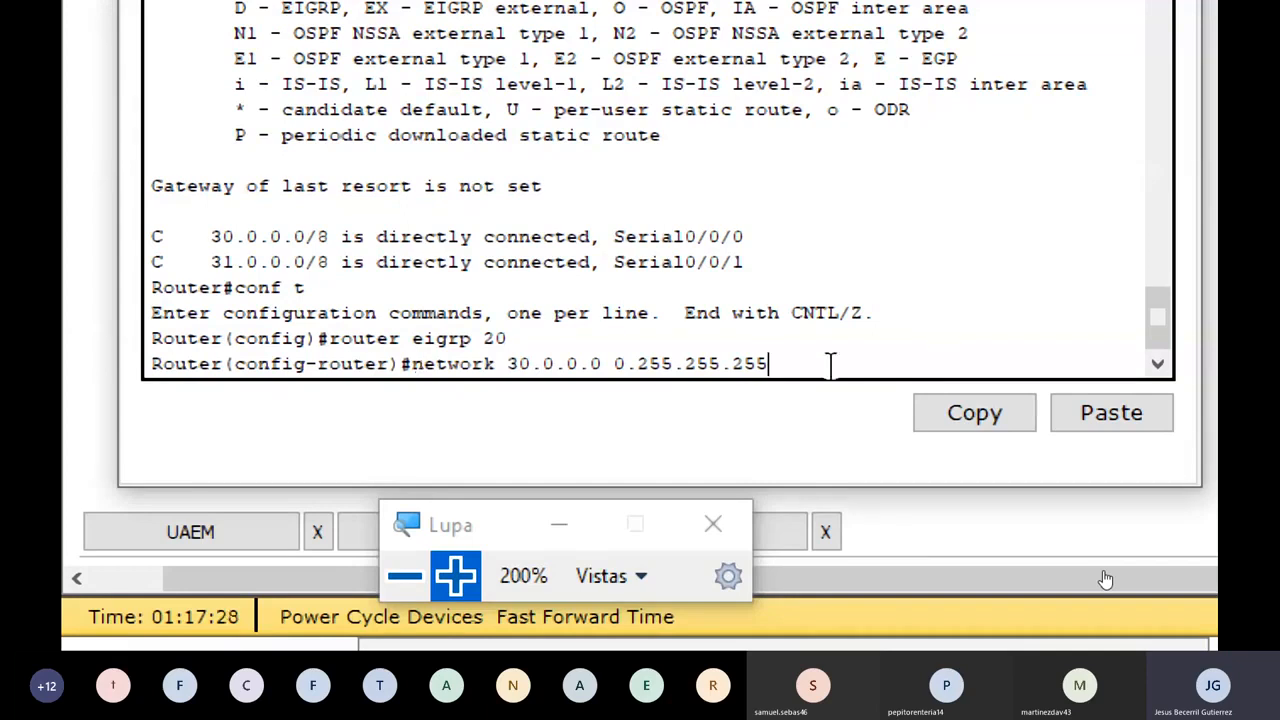
key(Return)
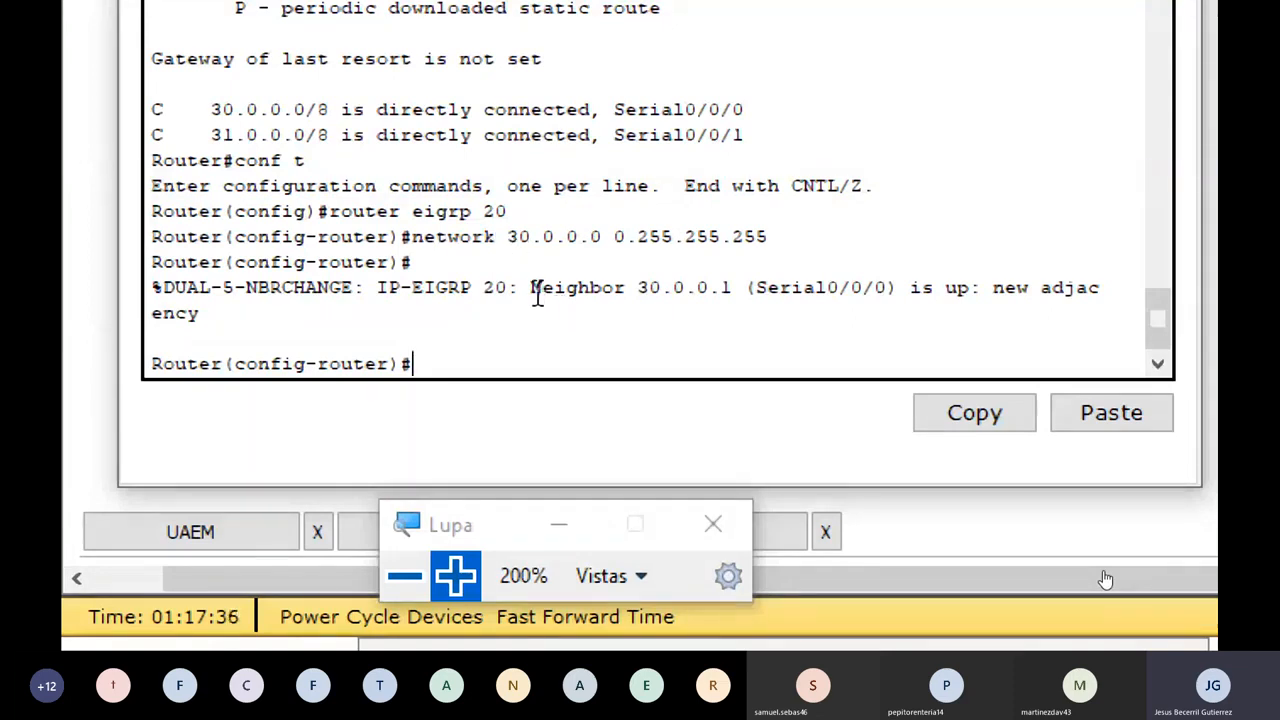
Examine the EIGRP neighbor adjacency message and the 30.0.0.0 network command in the Almoloya router's console
drag(530, 287, 864, 301)
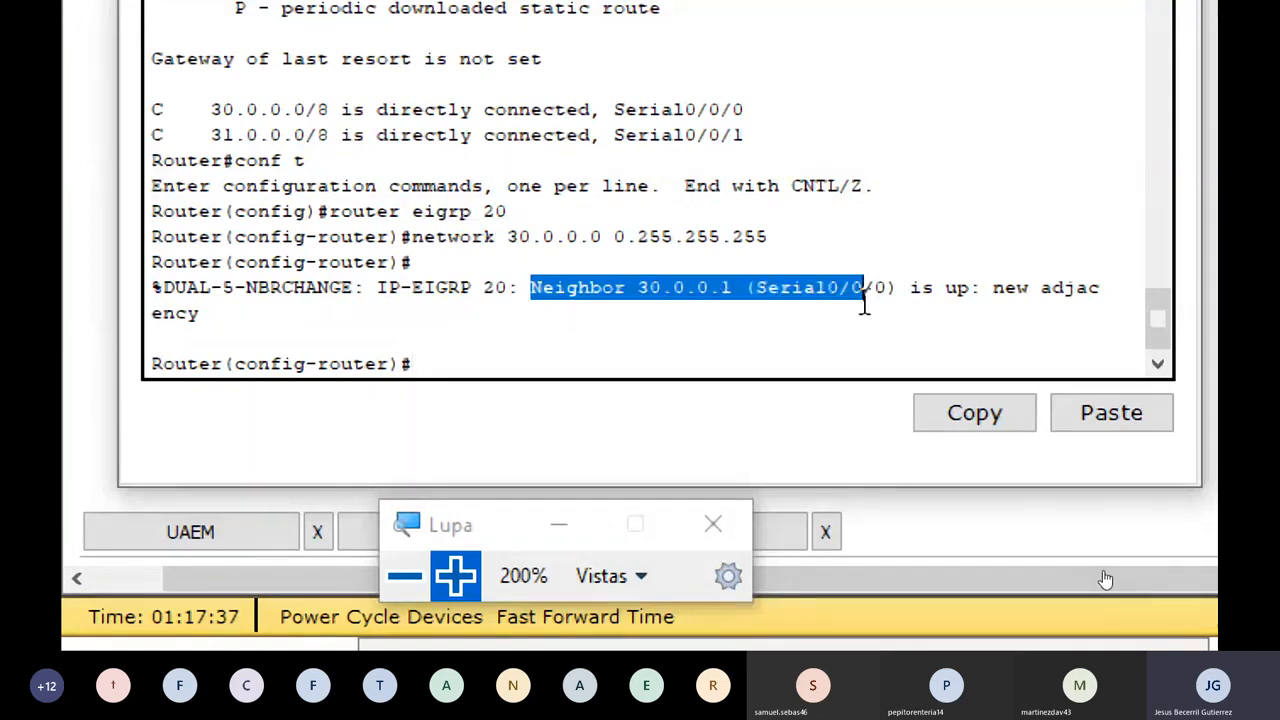
click(407, 252)
drag(407, 245, 799, 222)
click(799, 222)
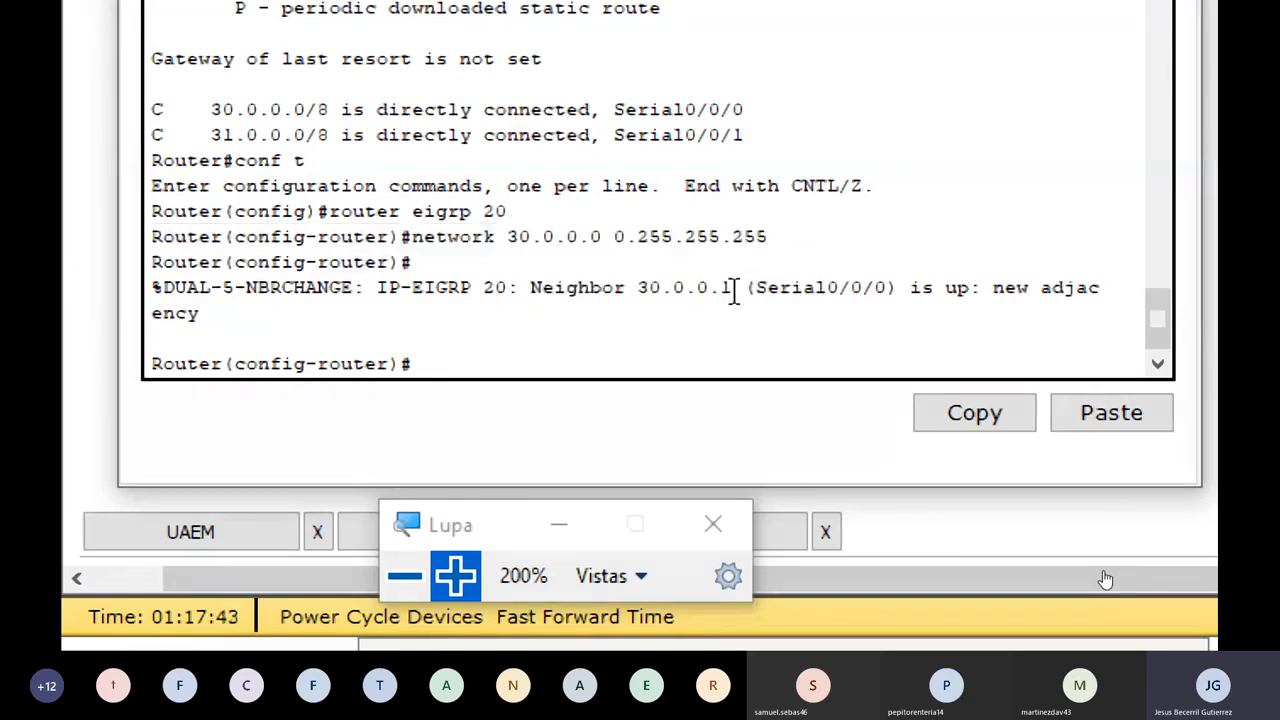
drag(734, 289, 664, 293)
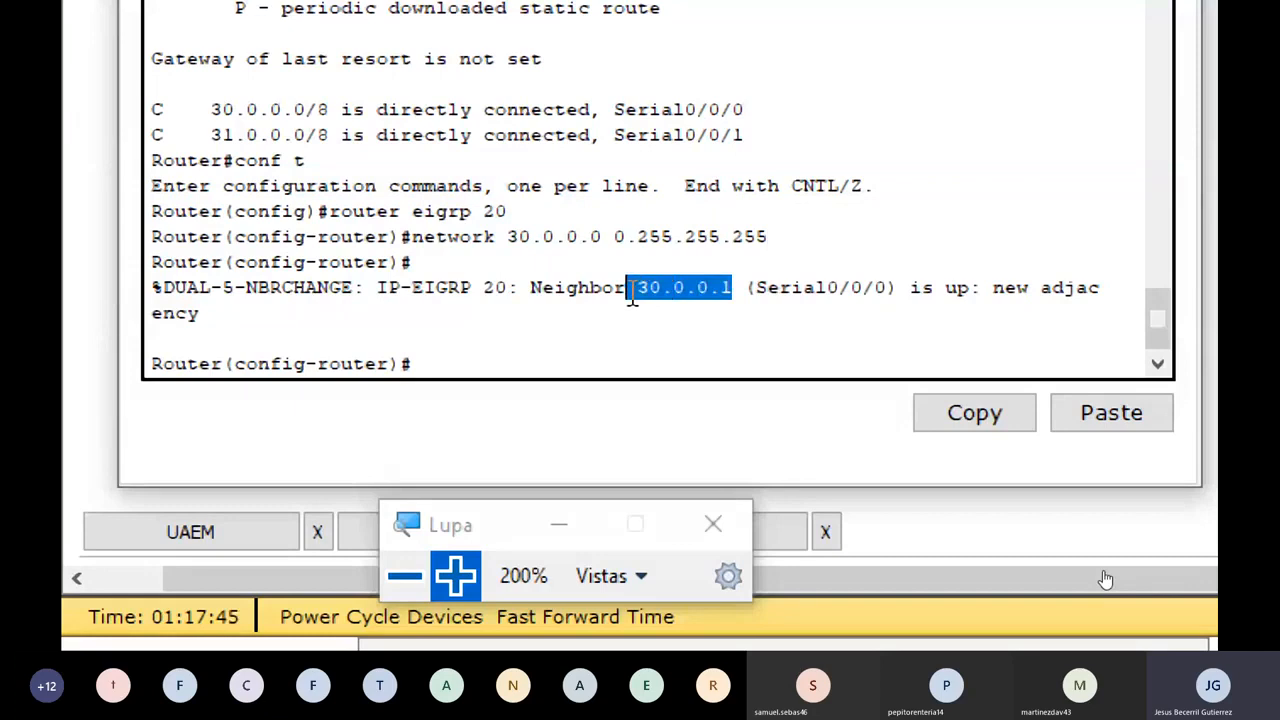
click(505, 368)
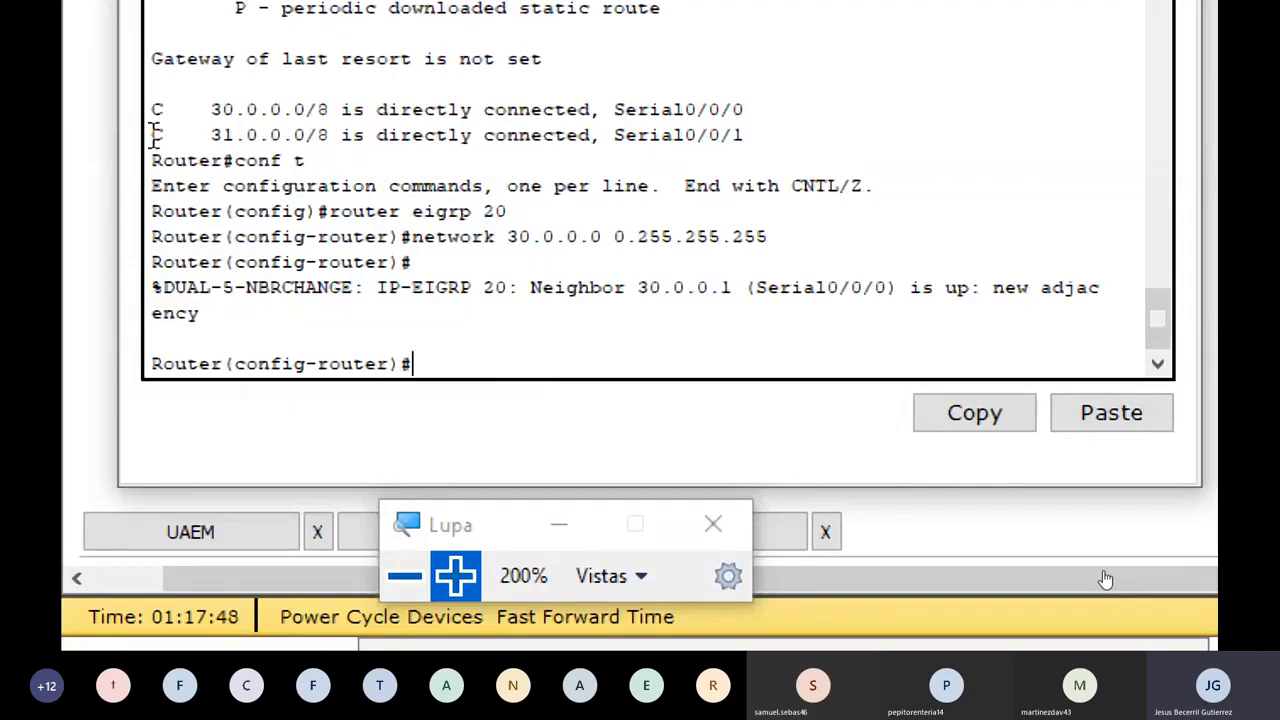
Advertise network 31.0.0.0 with wildcard 0.255.255.255 in the Almoloya router's EIGRP 20 process, and exit router configuration mode
drag(155, 135, 325, 147)
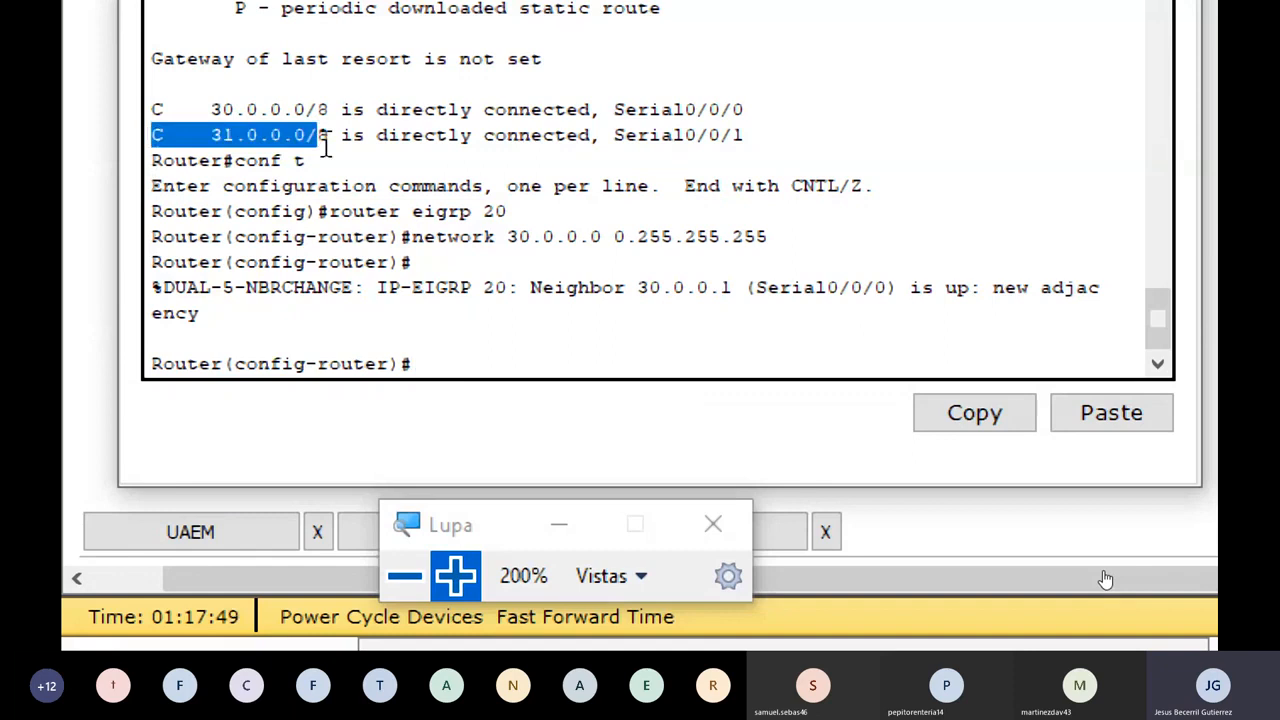
click(529, 366)
text(net)
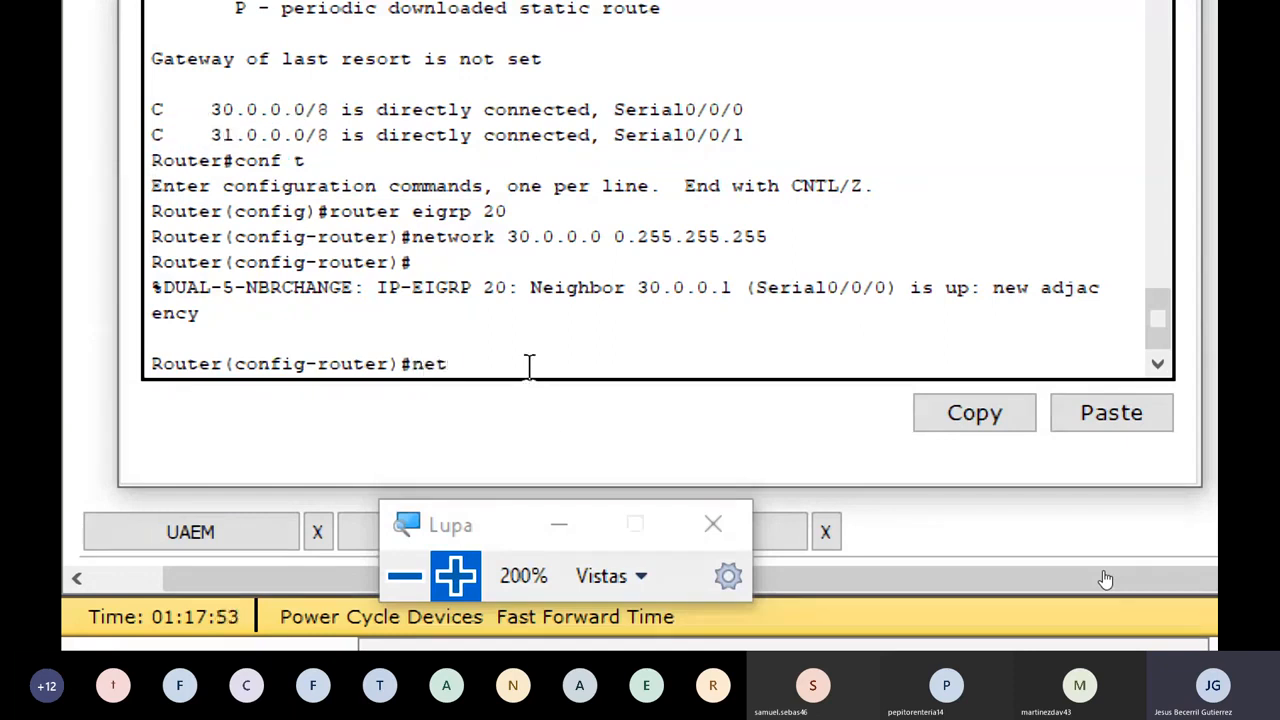
text(work 31.0.0.0)
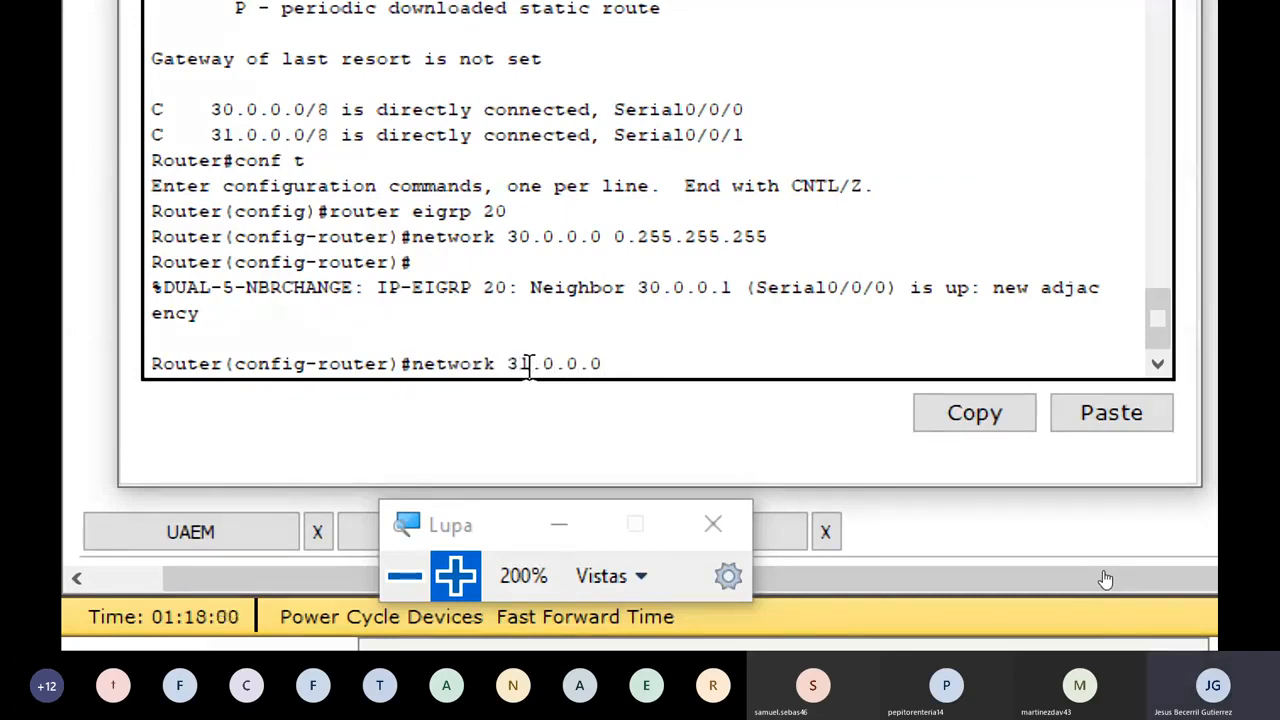
text( 0.255.)
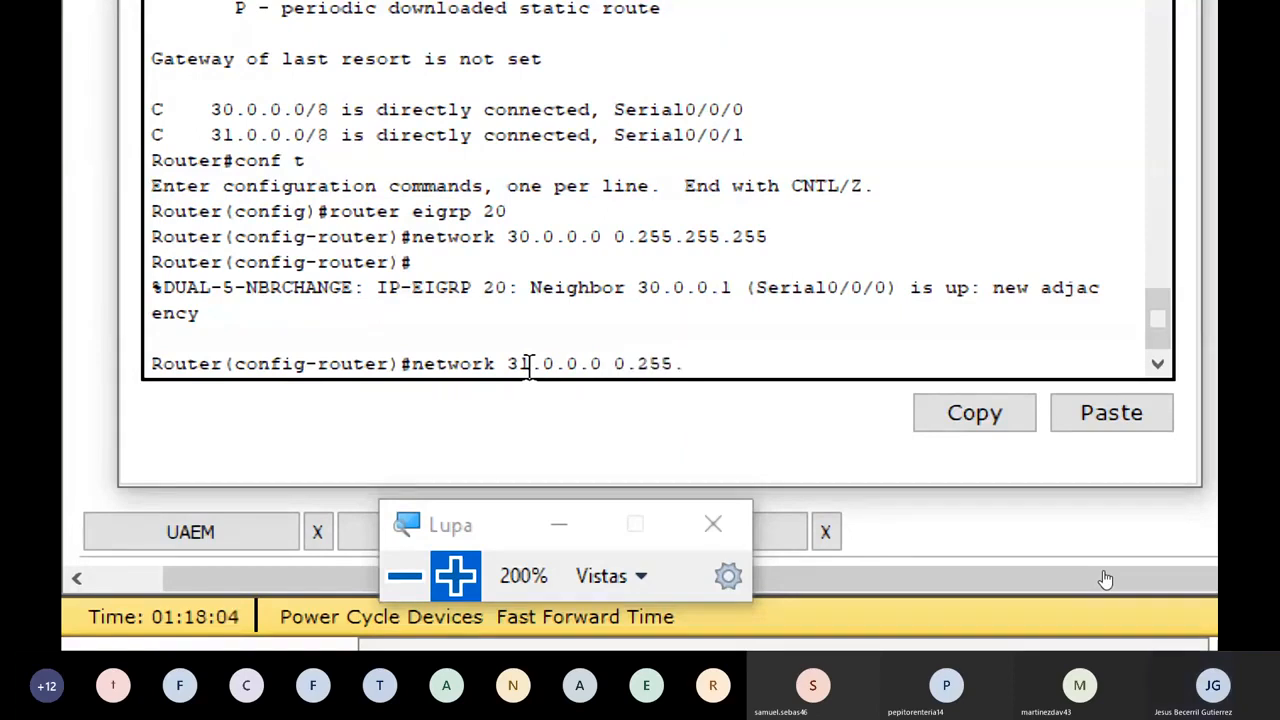
text(255.255)
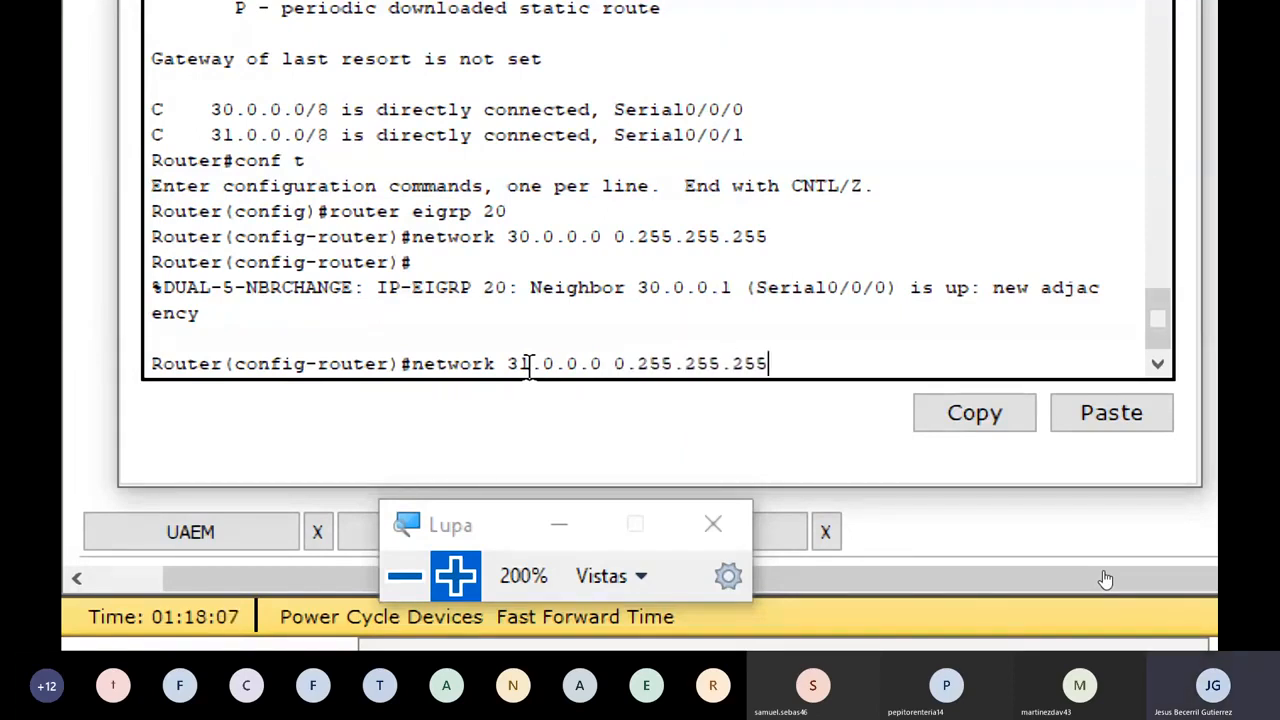
key(Return)
text(exit)
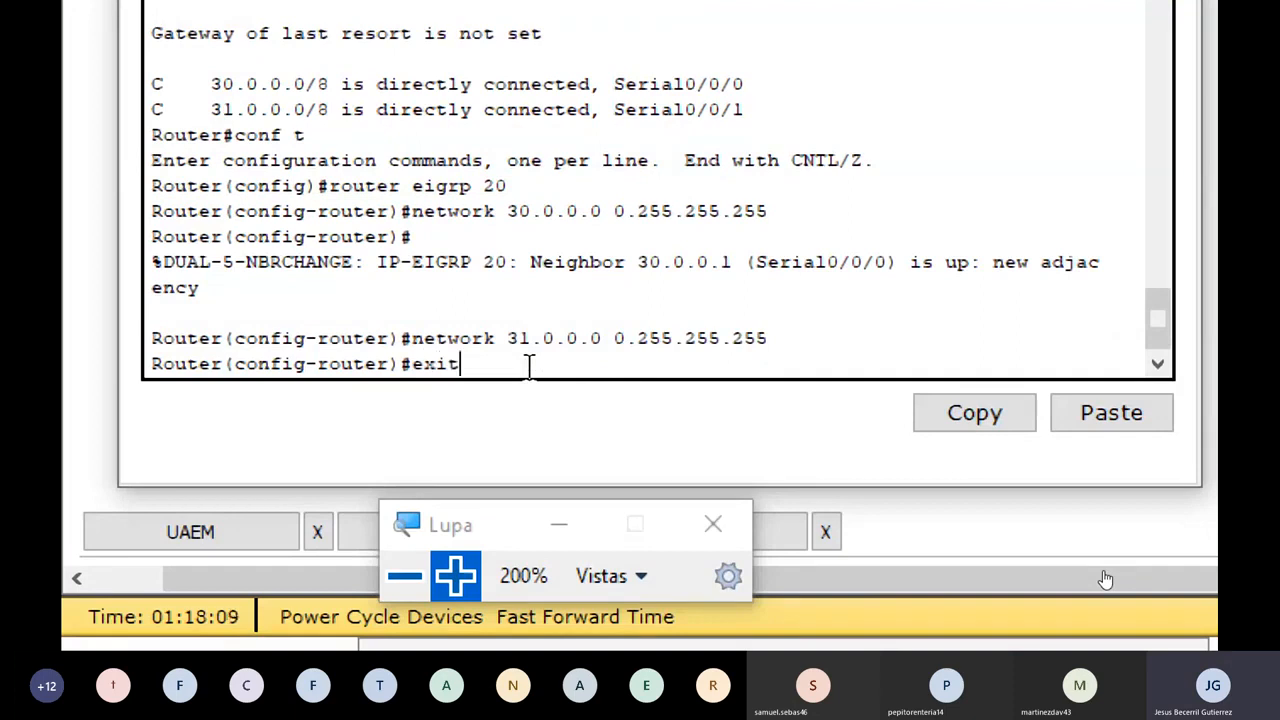
key(Return)
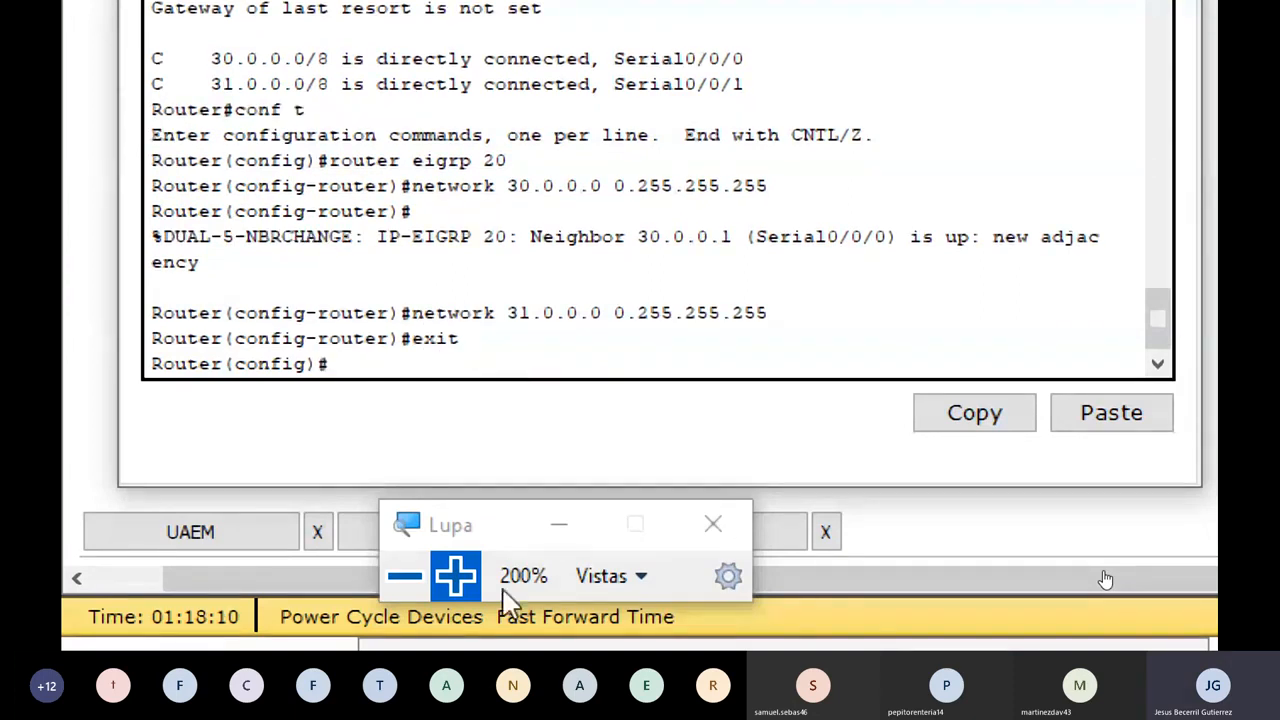
Open the Toluca router's command line, enter privileged mode with ena, and display its routing table with show ip route
click(405, 590)
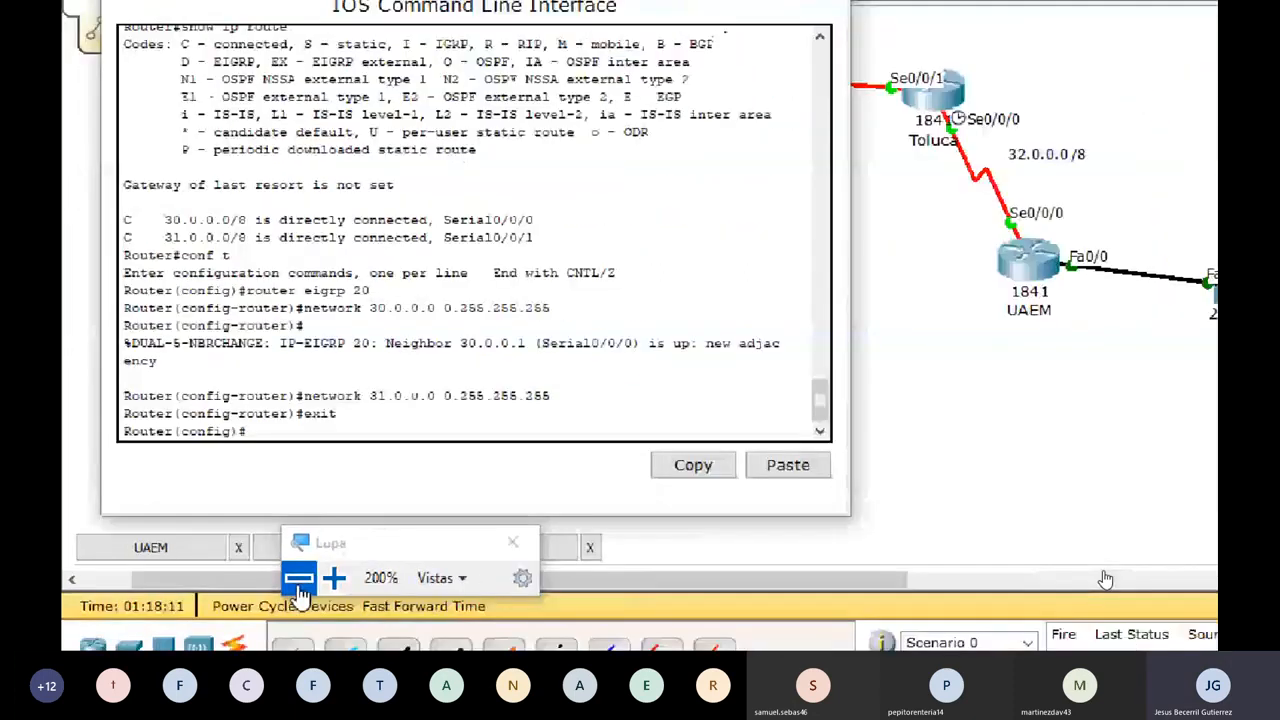
click(298, 580)
click(692, 154)
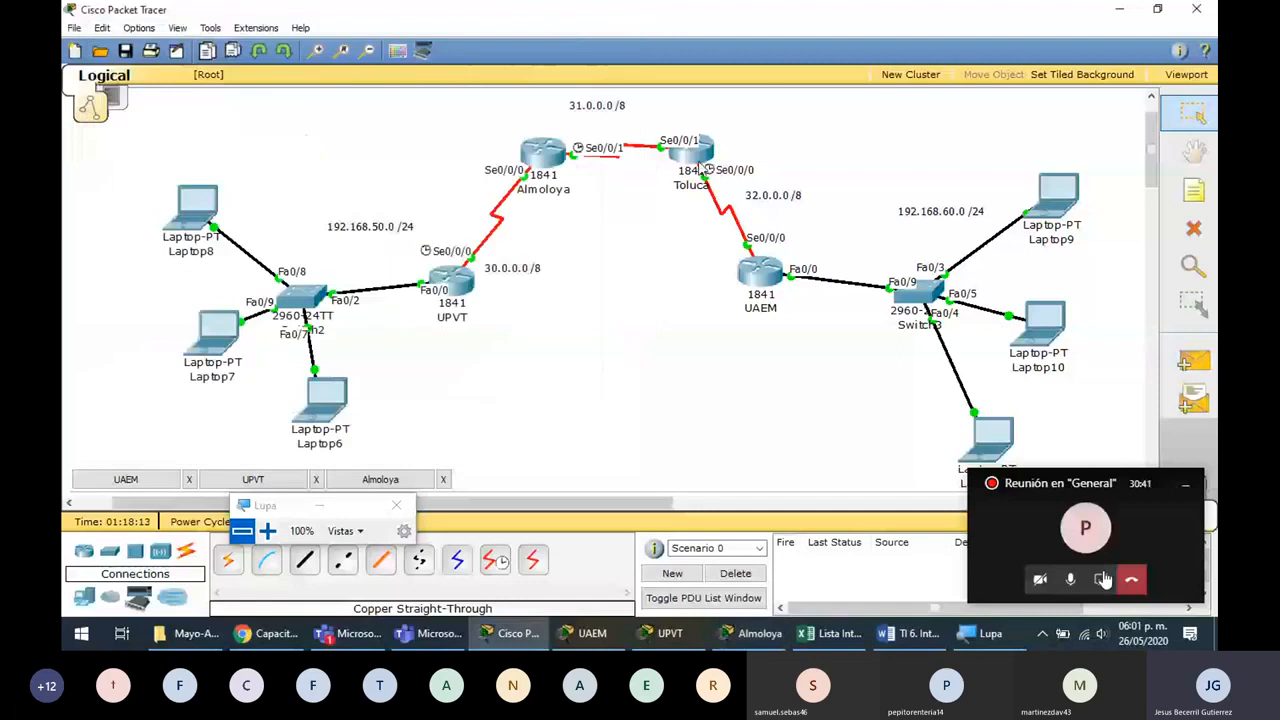
click(267, 531)
key(Return)
text(ena)
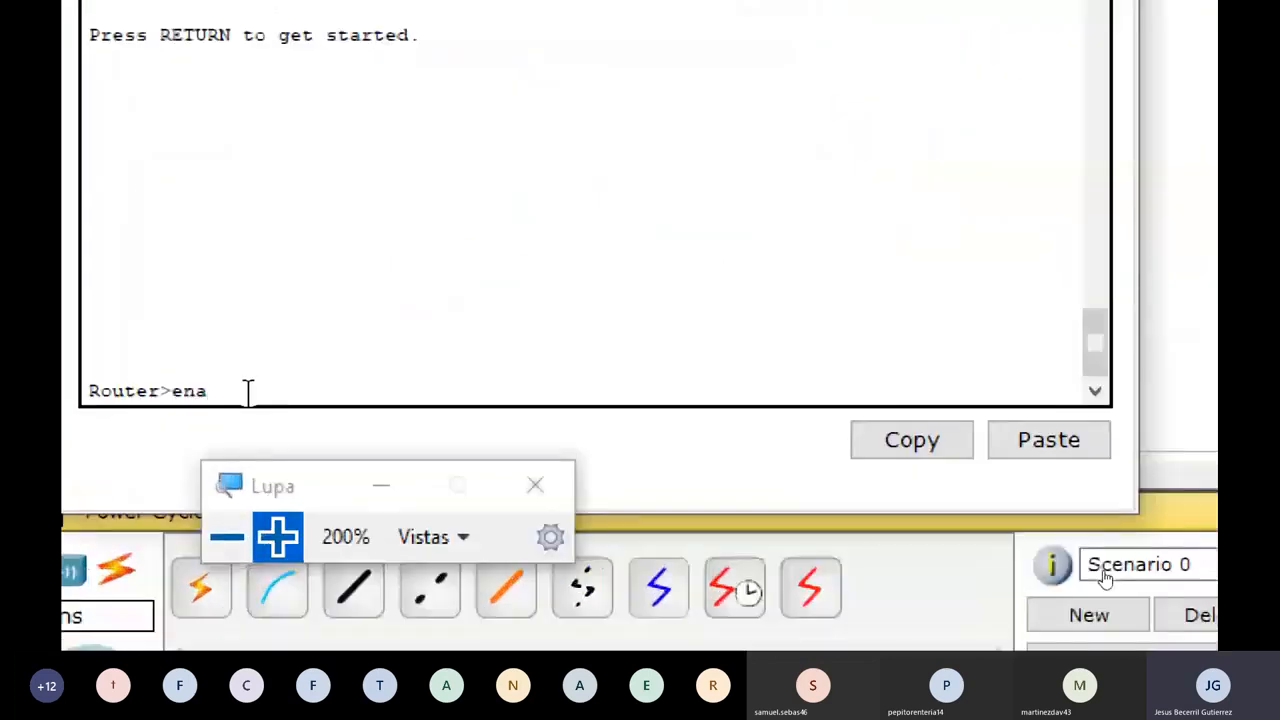
key(Return)
text(con f)
key(BackSpace)
key(BackSpace)
key(BackSpace)
key(BackSpace)
key(BackSpace)
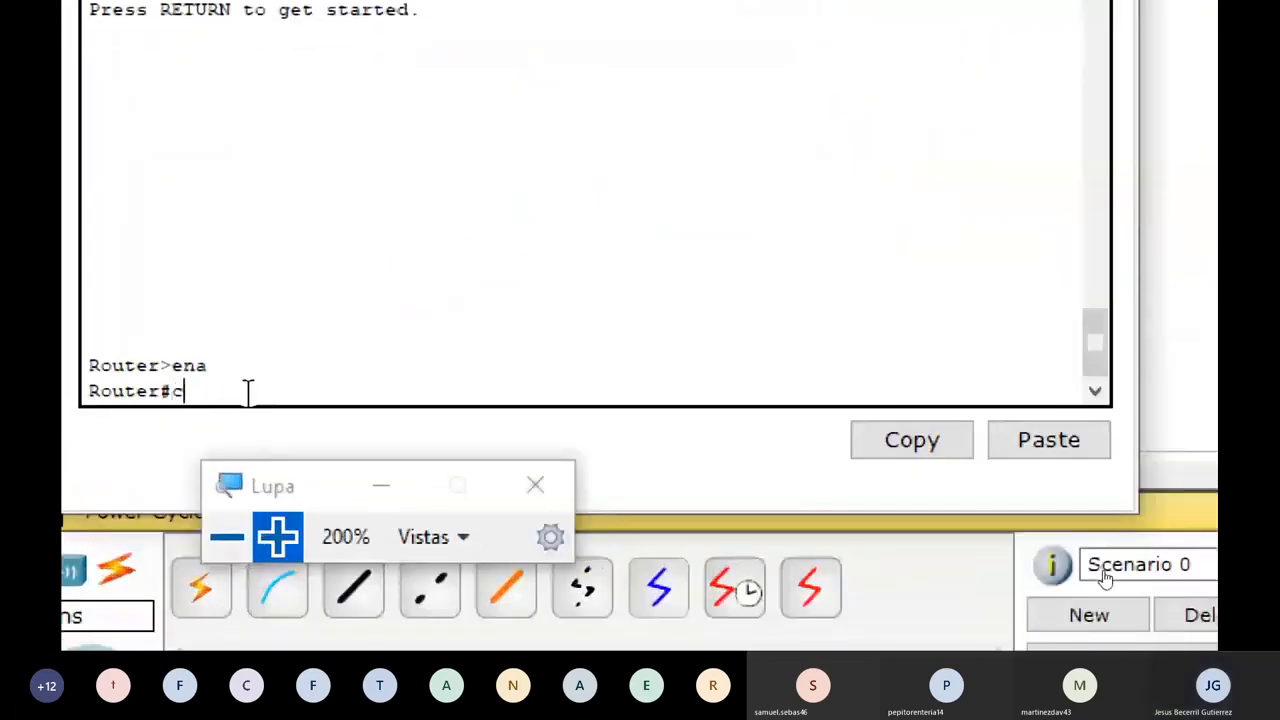
text(show ip route)
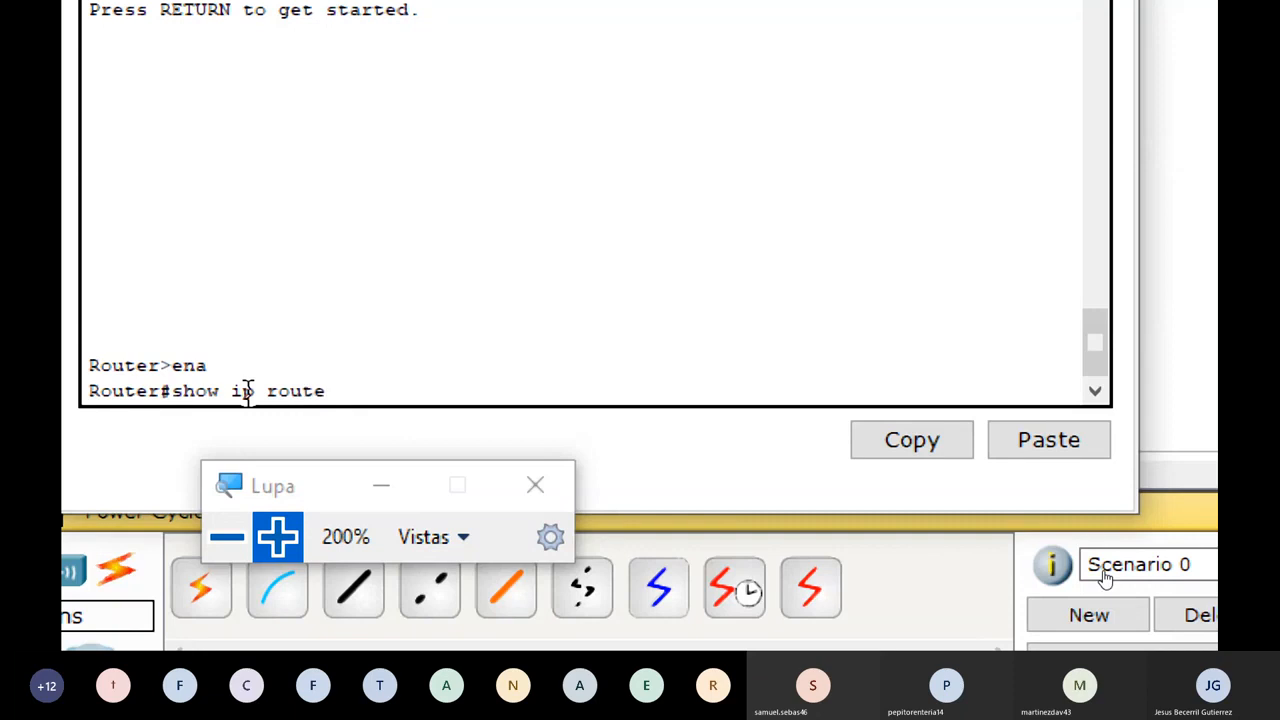
key(Return)
Start router eigrp 20 in the Toluca router's global configuration and advertise network 31.0.0.0 with wildcard 0.255.255.255
text(conf t)
key(Return)
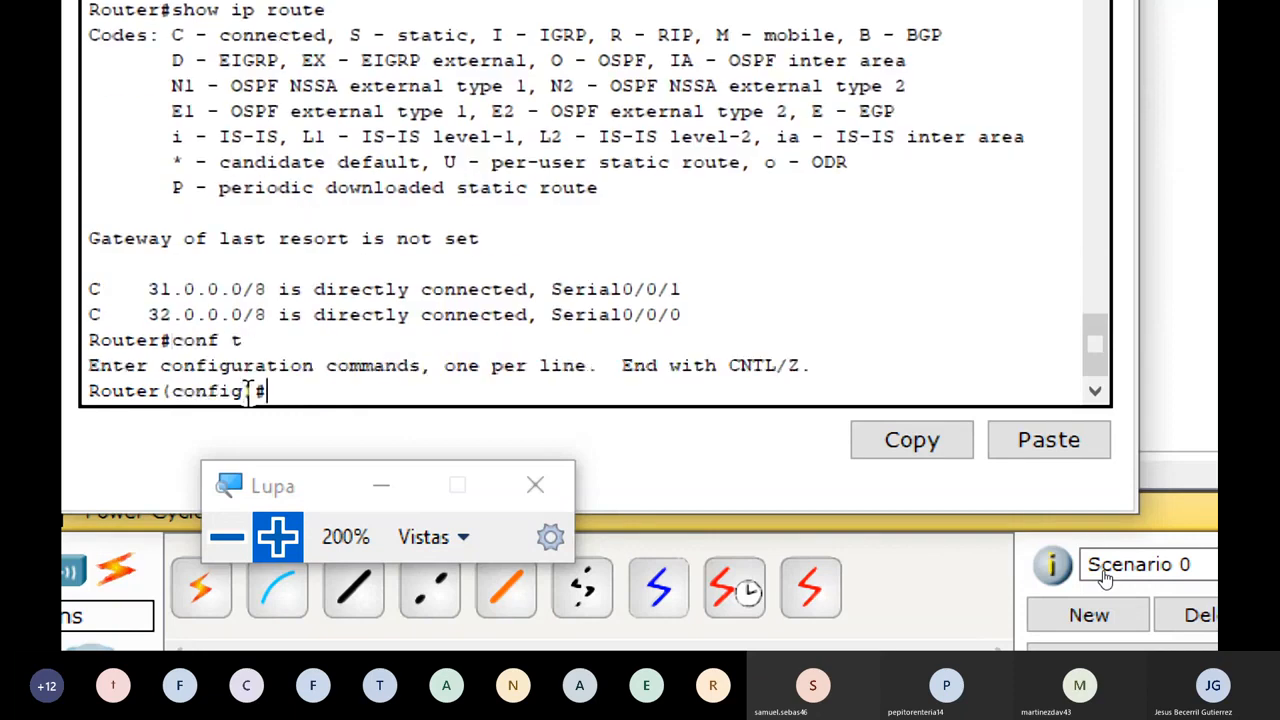
text(router eigrp)
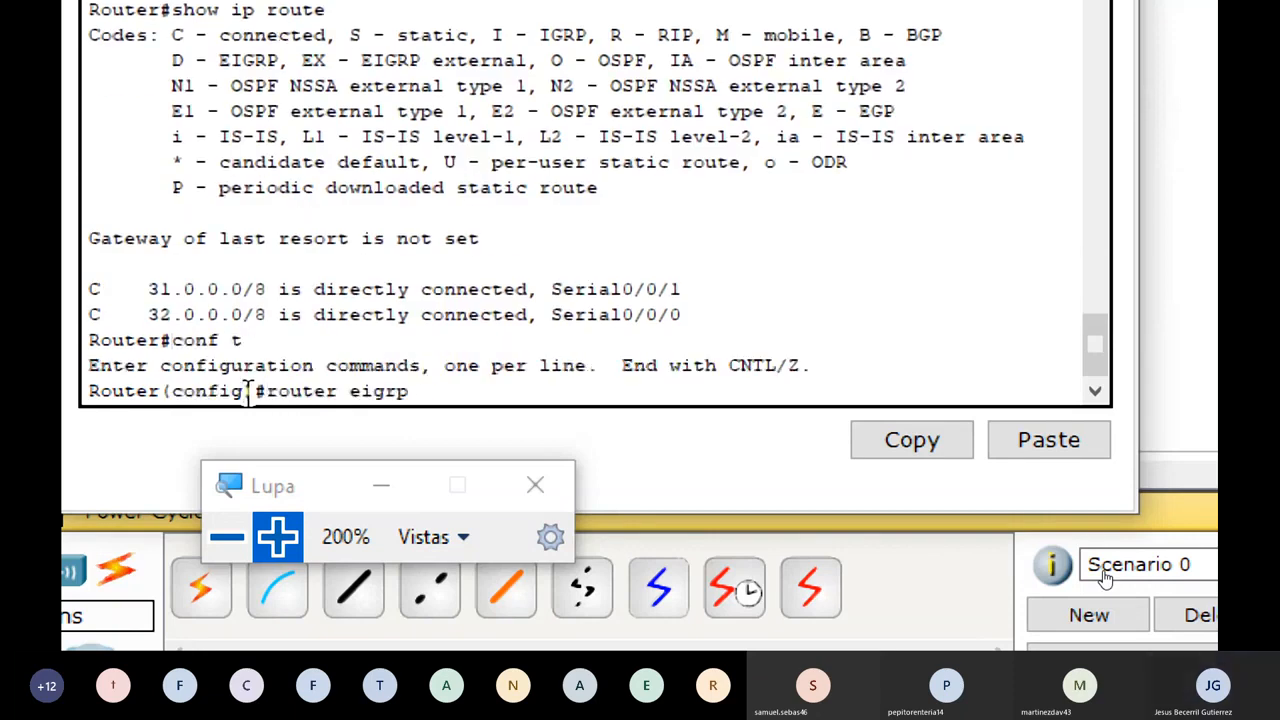
text( 20)
key(Return)
text(ne)
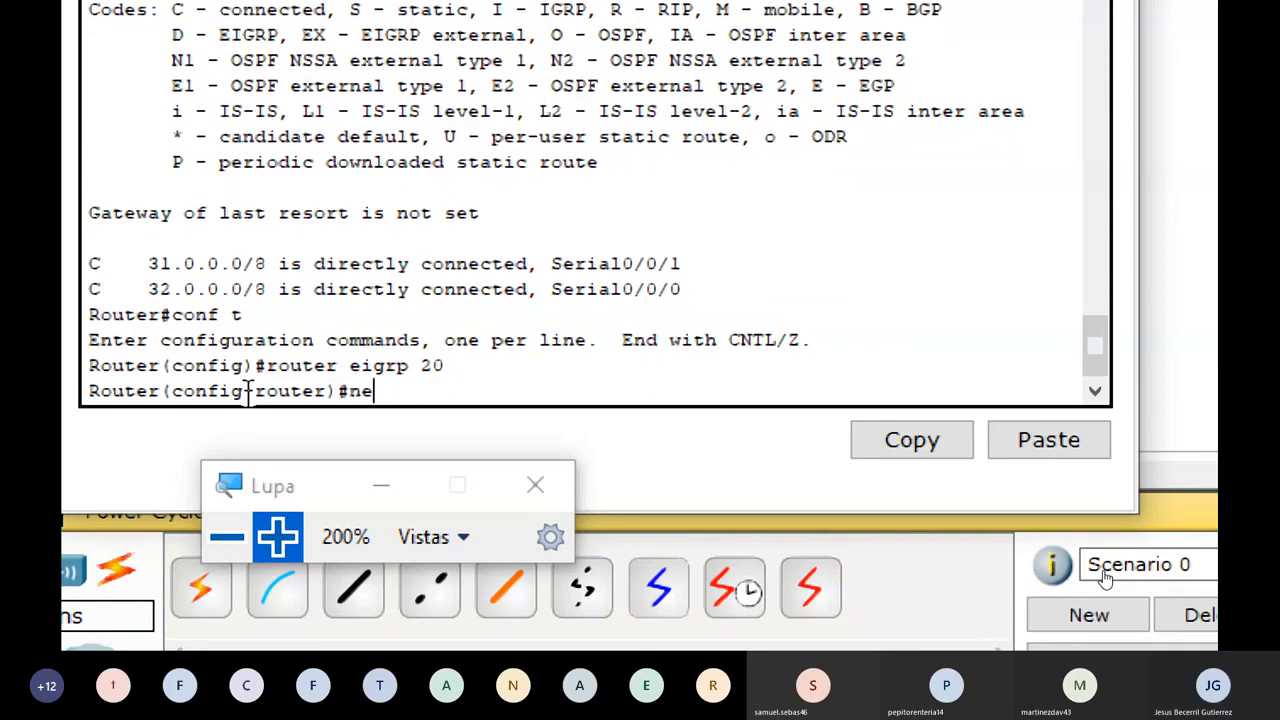
text(twork 31)
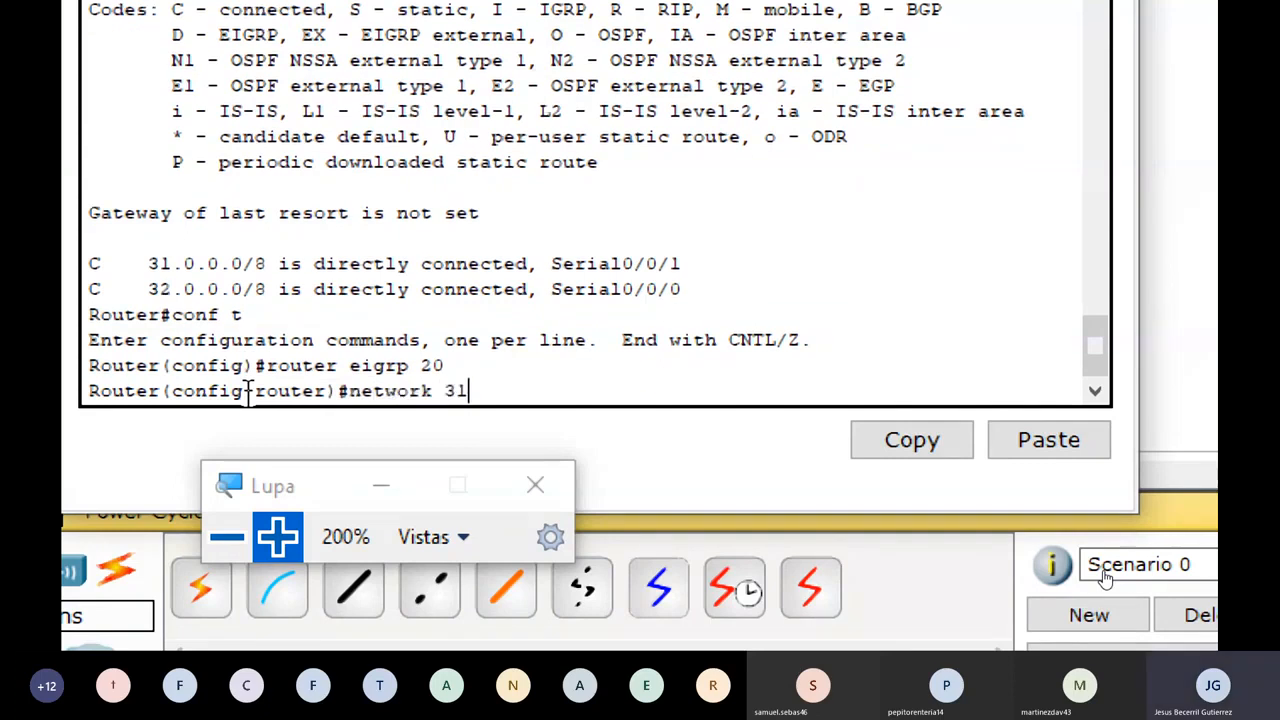
text(.0.0.0 0)
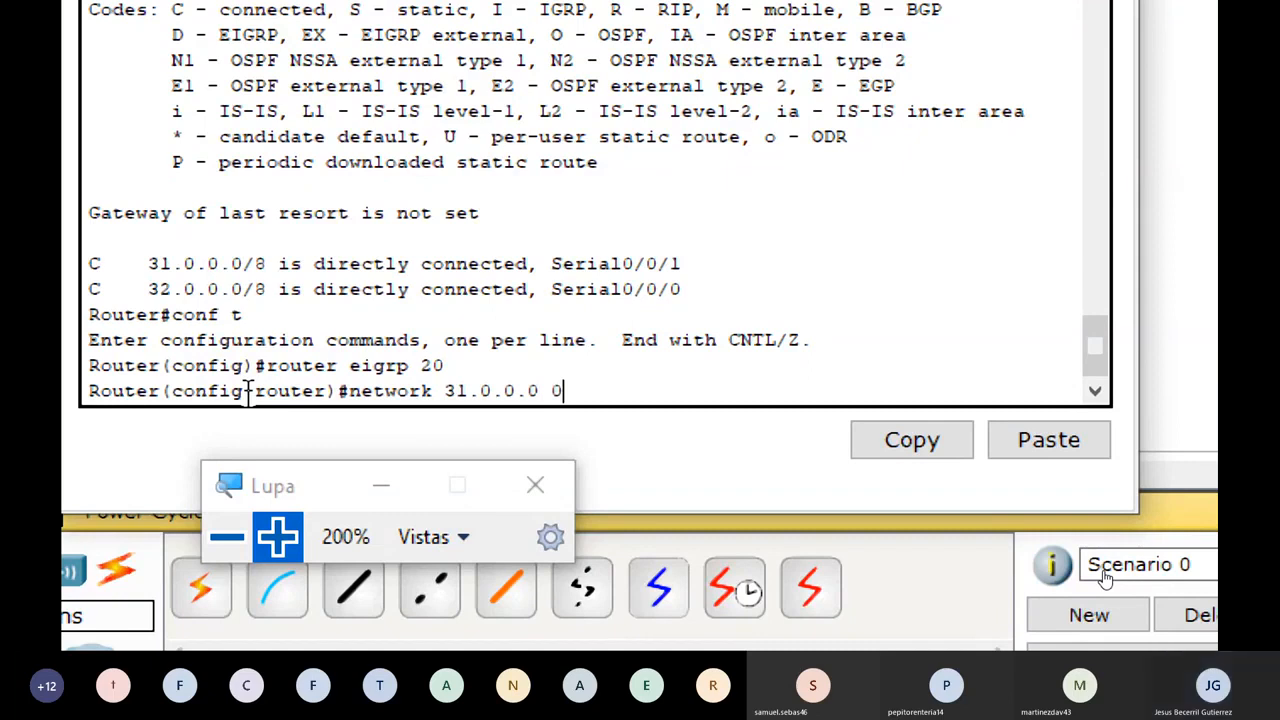
text(.255.255.255)
key(Return)
Reuse the previous network command to advertise 32.0.0.0 with wildcard 0.255.255.255 on the Toluca router
key(Up)
key(Left)
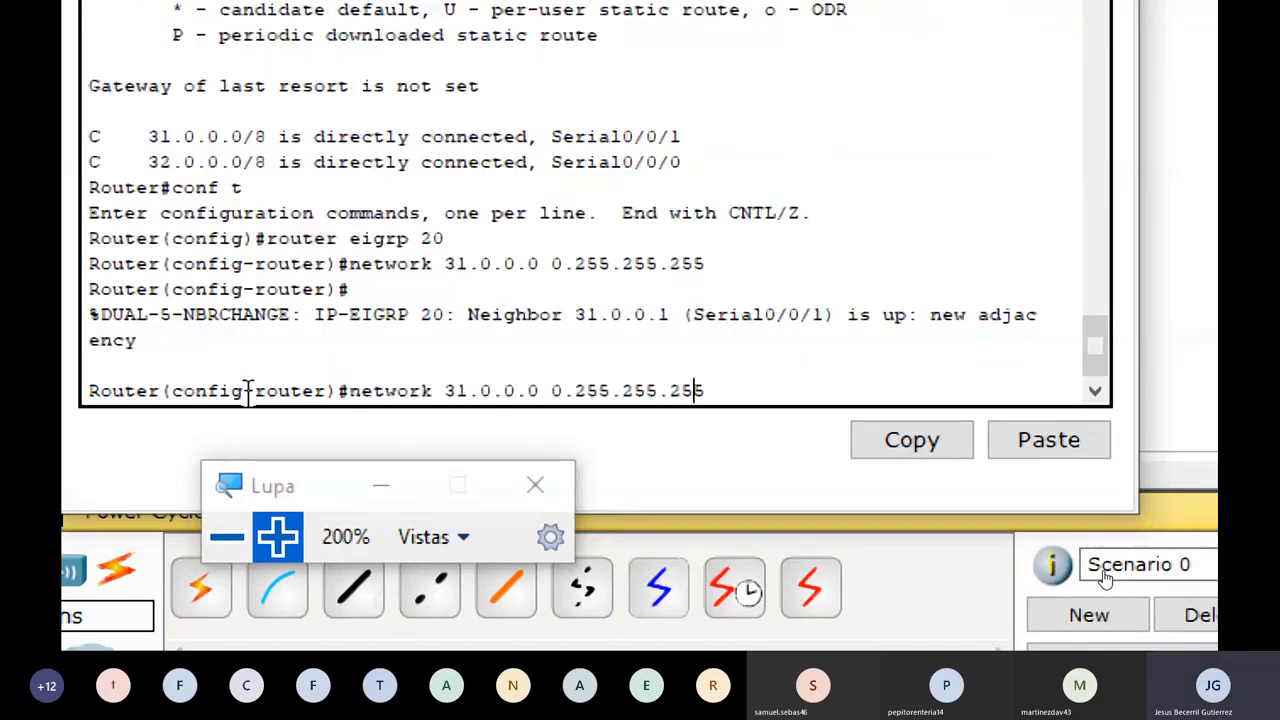
key(Left)
key(Left)
key(Left)
key(Left)
key(Left)
key(Left)
key(Left)
key(Left)
key(Left)
key(Left)
key(Left)
key(Left)
key(Left)
key(Left)
key(Left)
key(Left)
key(Left)
key(Left)
key(Left)
key(BackSpace)
text(2)
key(Return)
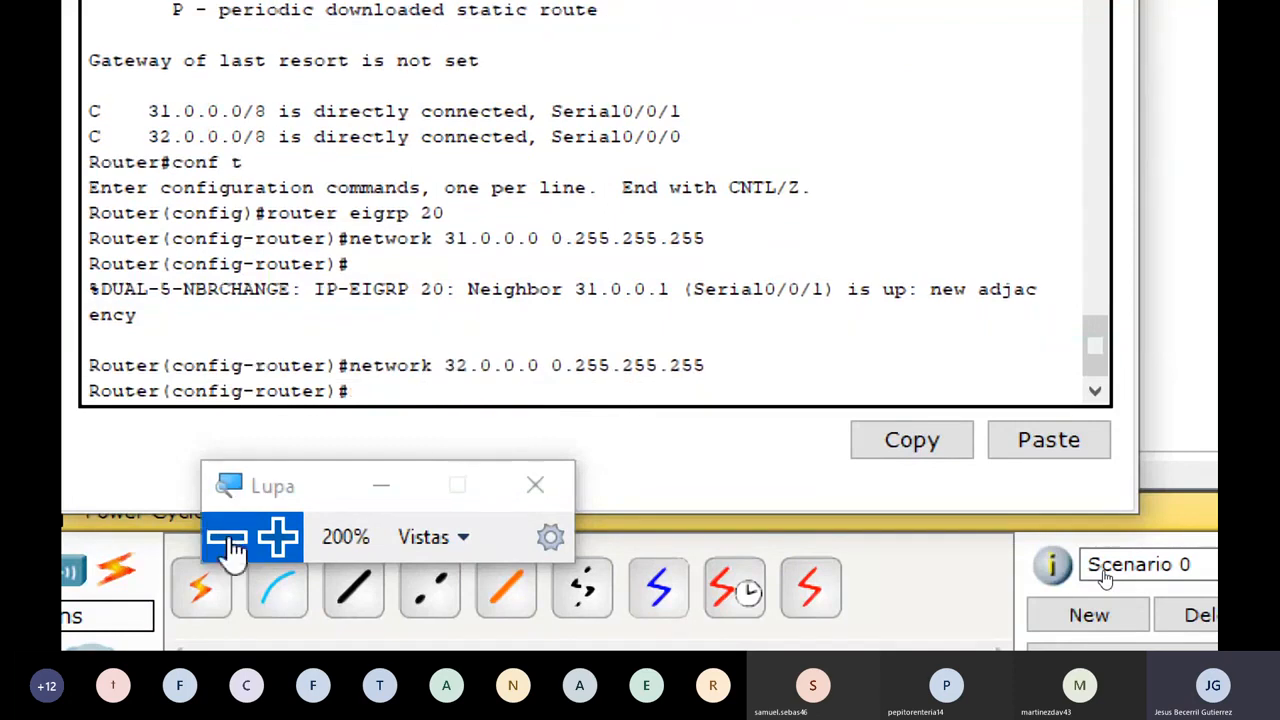
Open the UAEM router's command line, enter privileged mode with ena, and display its routing table with show ip route
click(228, 548)
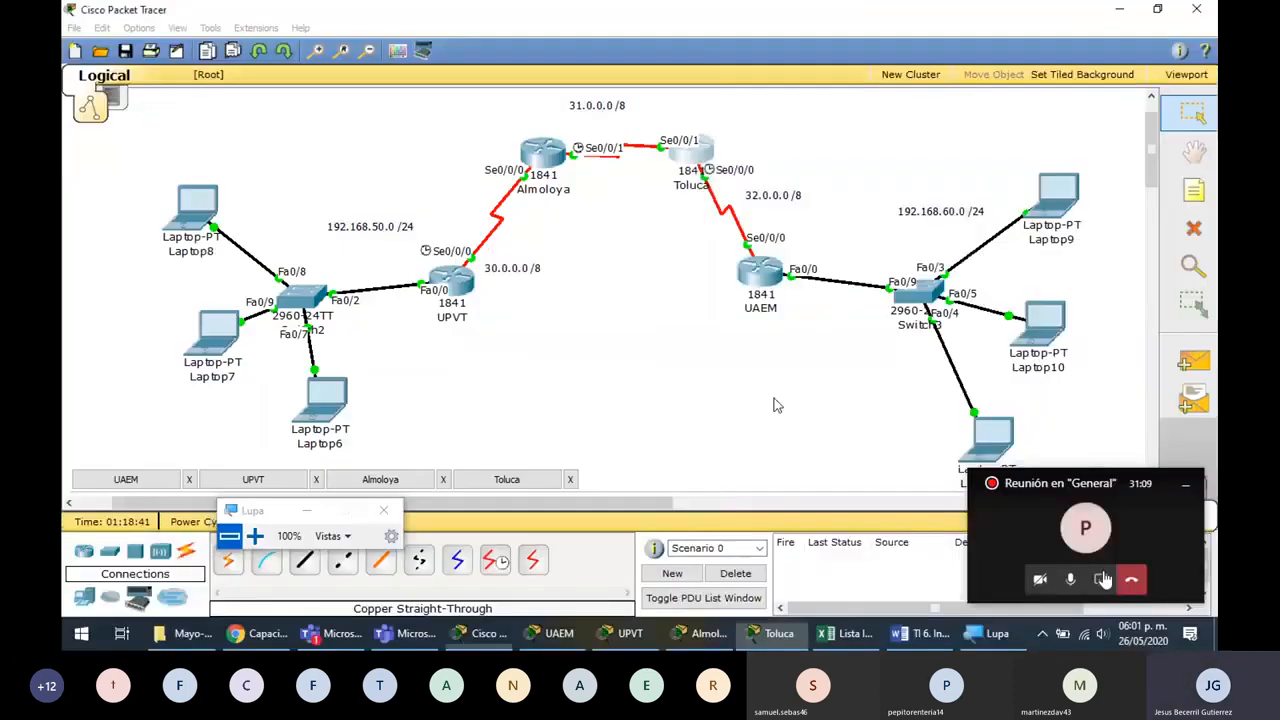
click(254, 548)
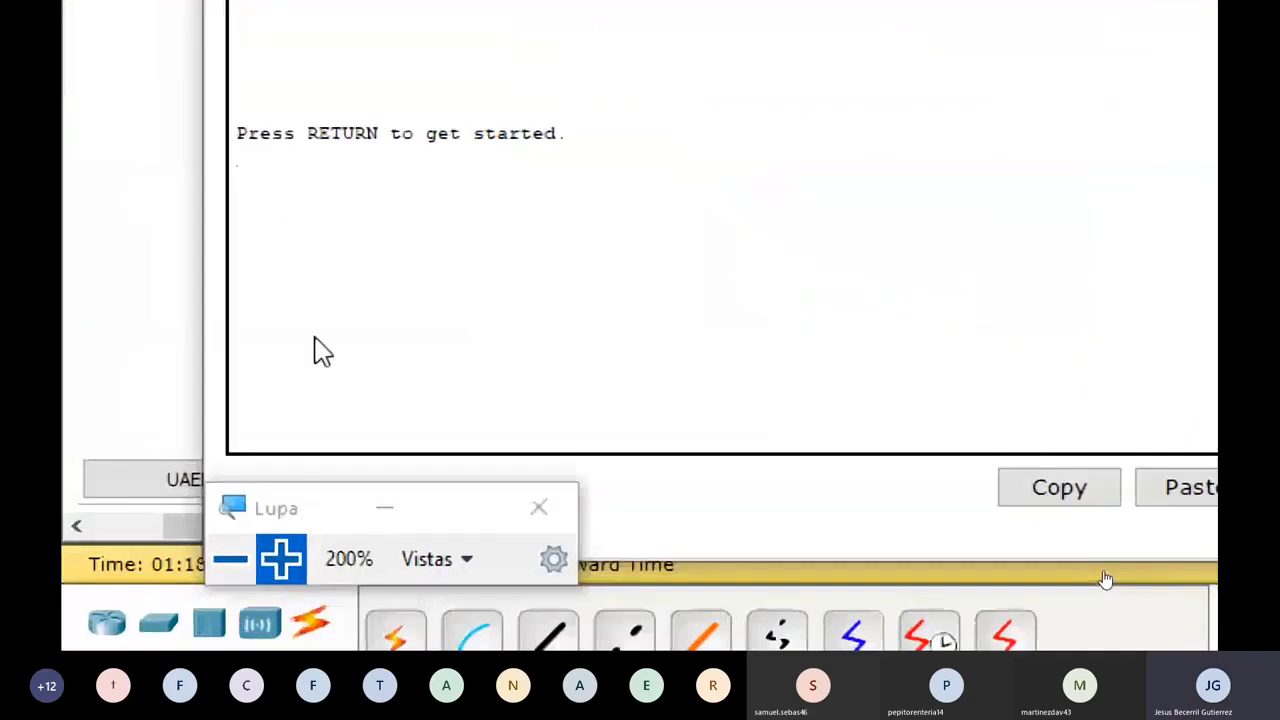
text(ena)
key(Return)
text(co)
key(BackSpace)
key(BackSpace)
text(show ip route)
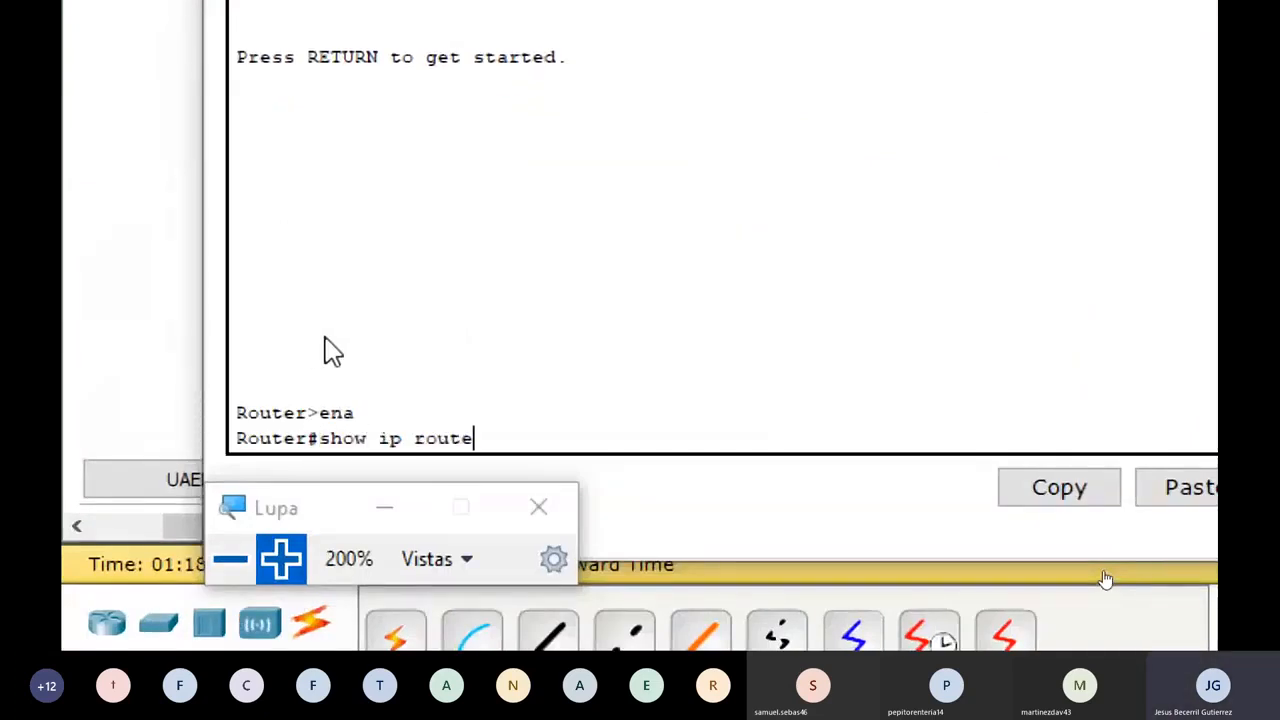
key(Return)
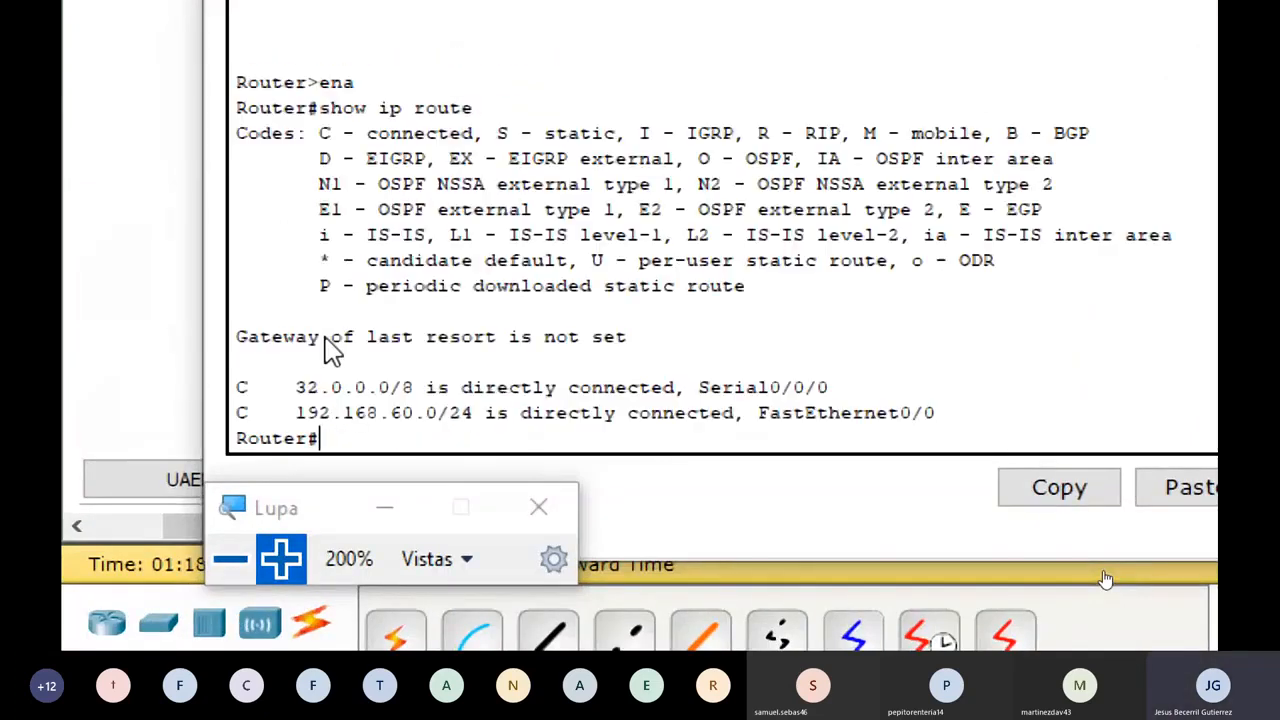
Start router eigrp 20 in the UAEM router's global configuration and advertise network 32.0.0.0 with wildcard 0.255.255.255
text(conf t)
key(Return)
text(router eigrp 20)
key(Return)
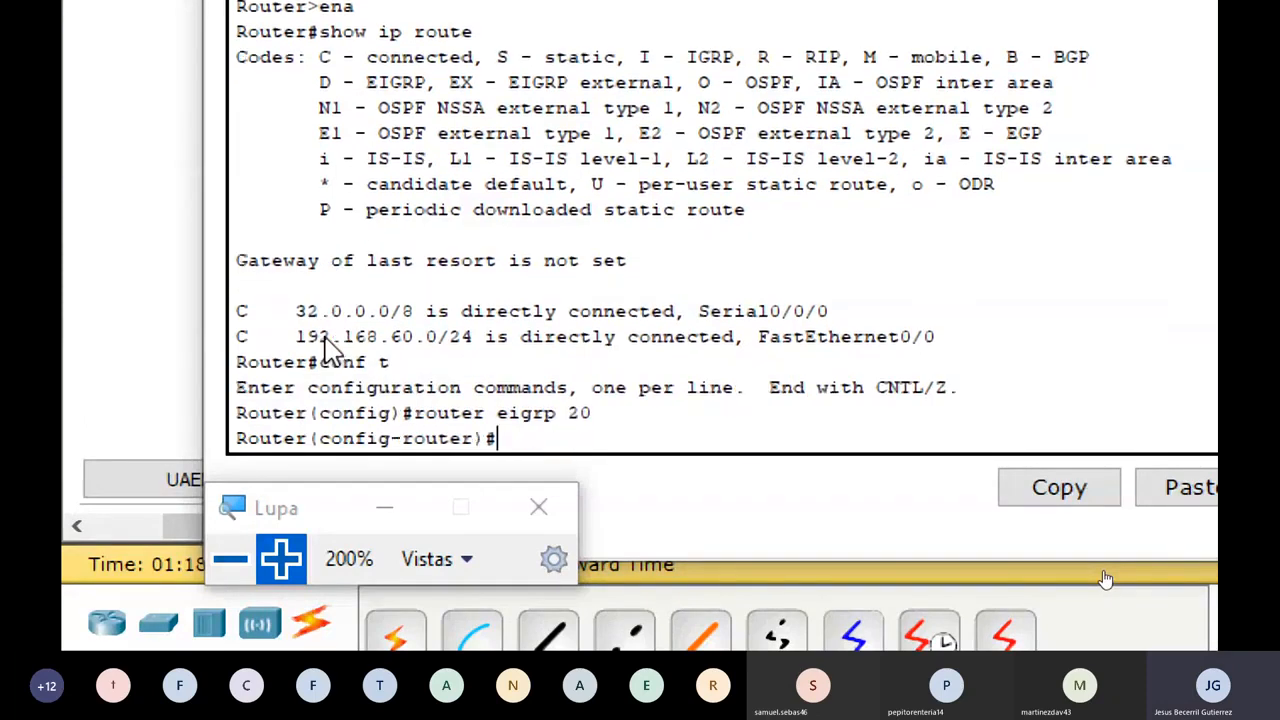
text(networ)
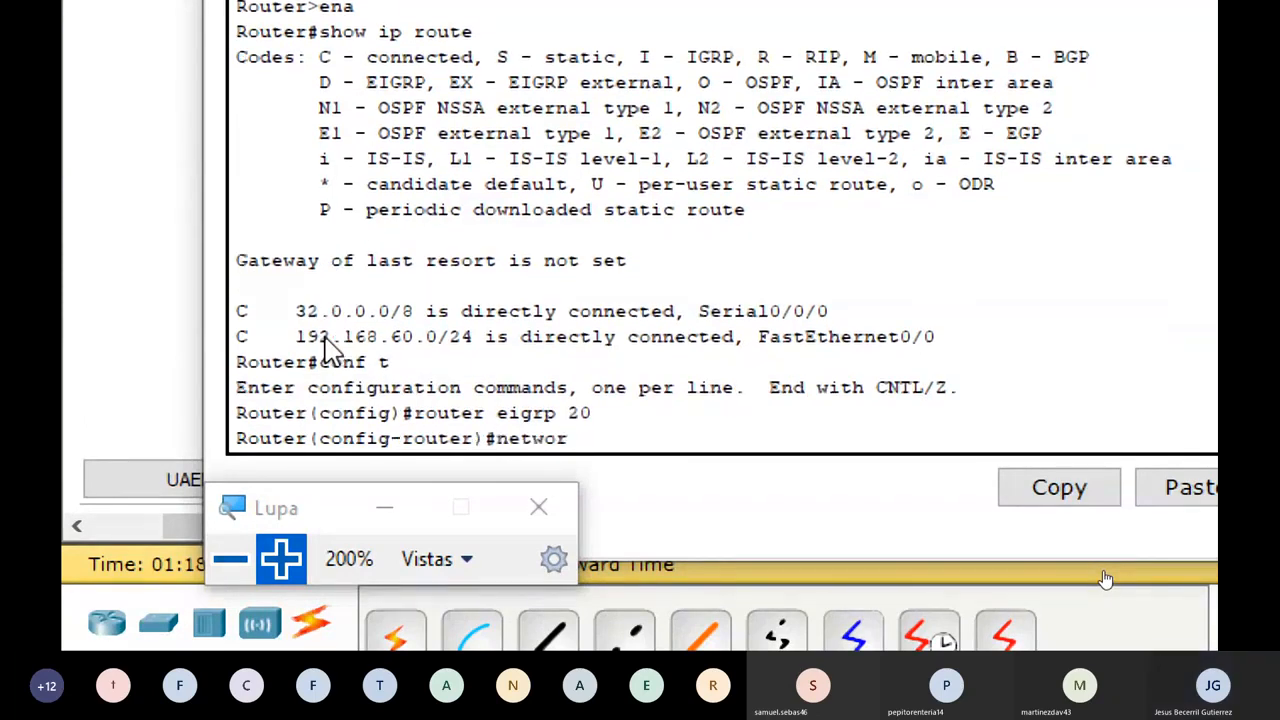
text(k 32.0.0.0 0.255.2525)
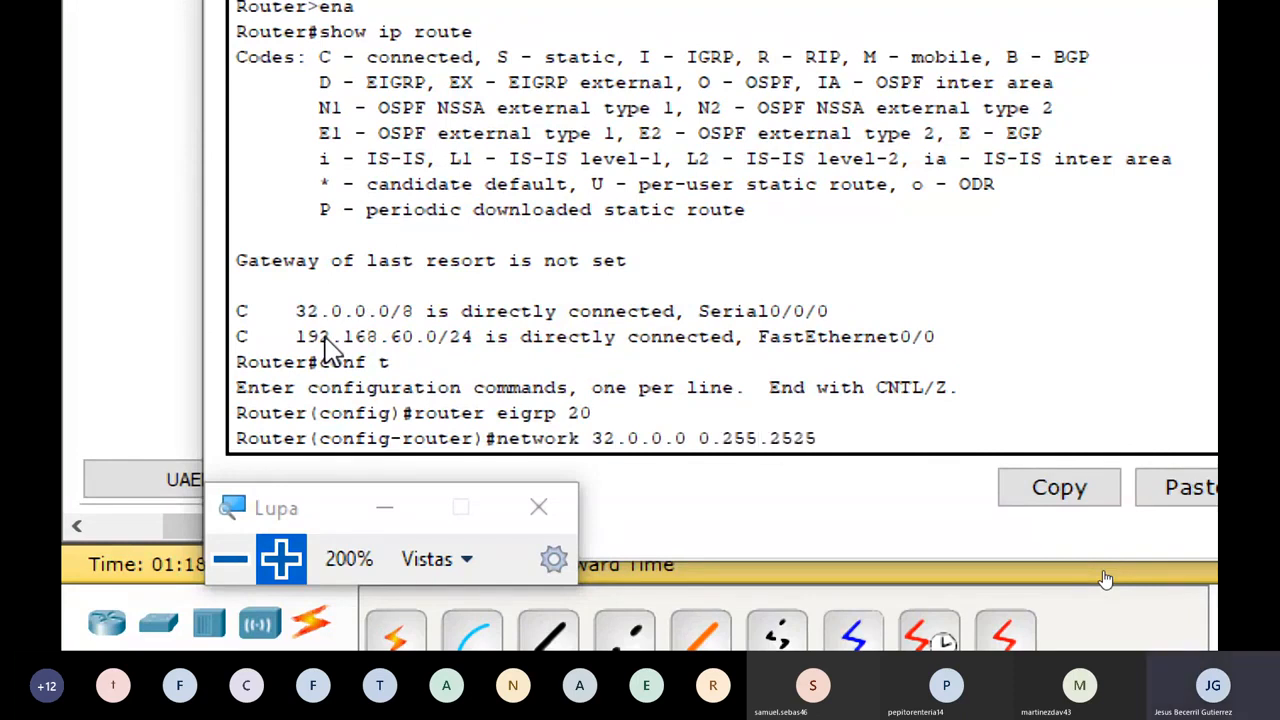
key(BackSpace)
key(BackSpace)
text(5.255)
key(Return)
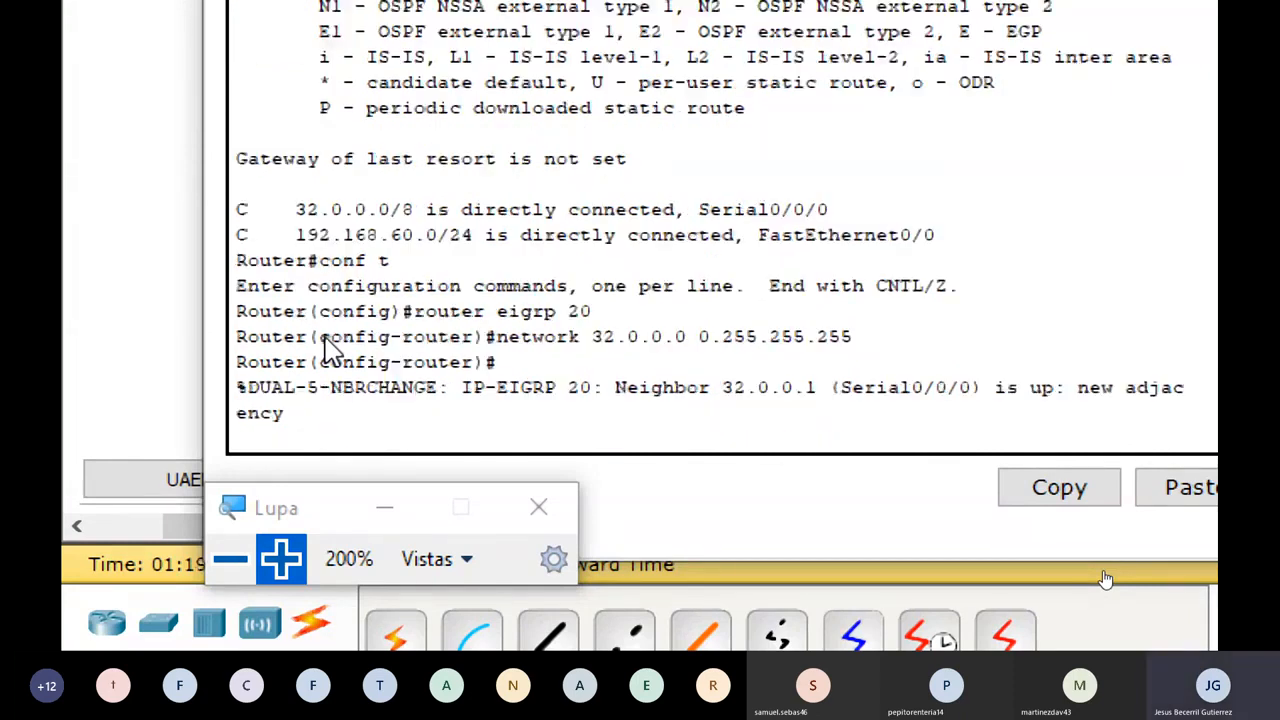
key(Return)
Advertise network 192.168.60.0 with wildcard 0.0.0.255 on the UAEM router, and exit router configuration mode
text(network)
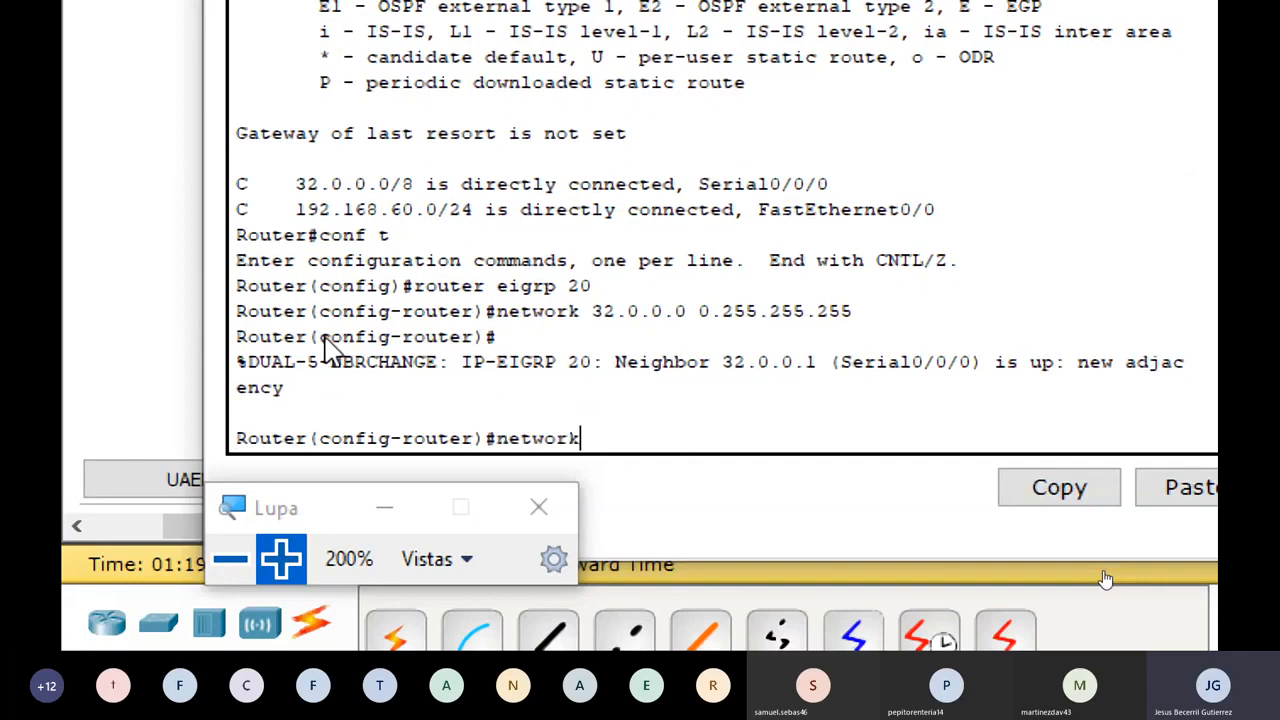
text( 192.168.60.0 )
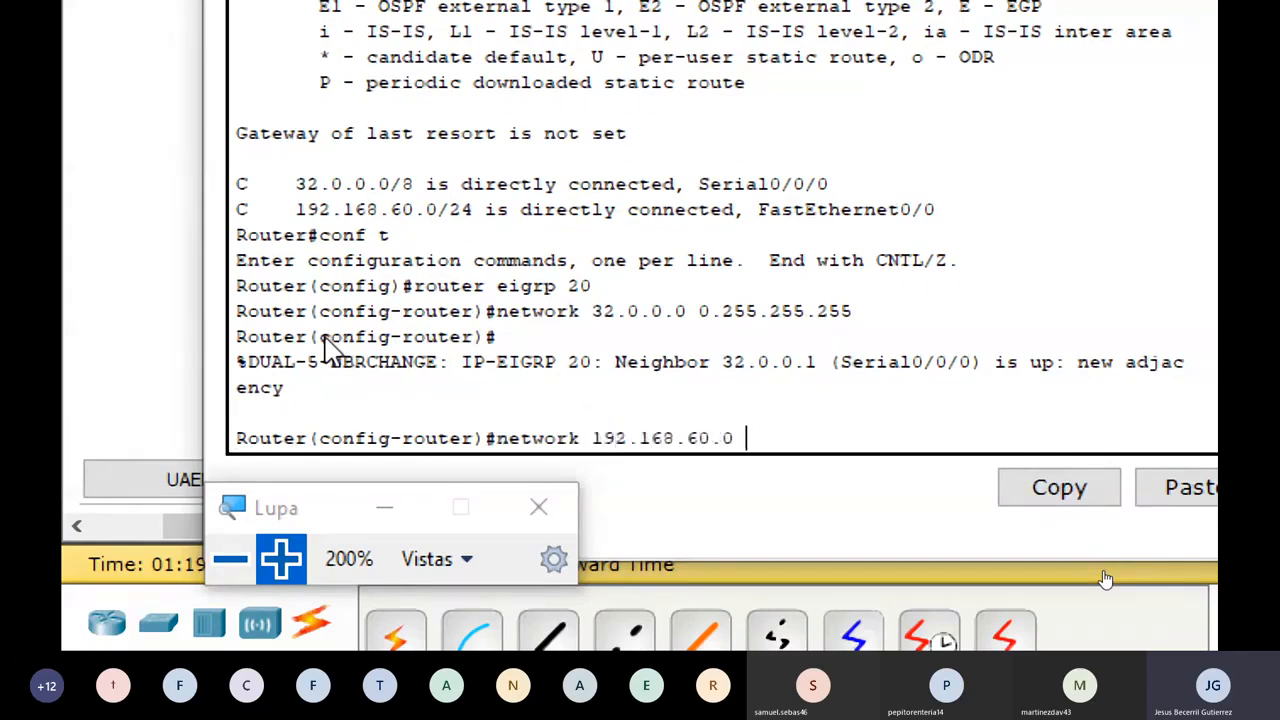
text(0...0.255)
key(Return)
text(exit)
key(Return)
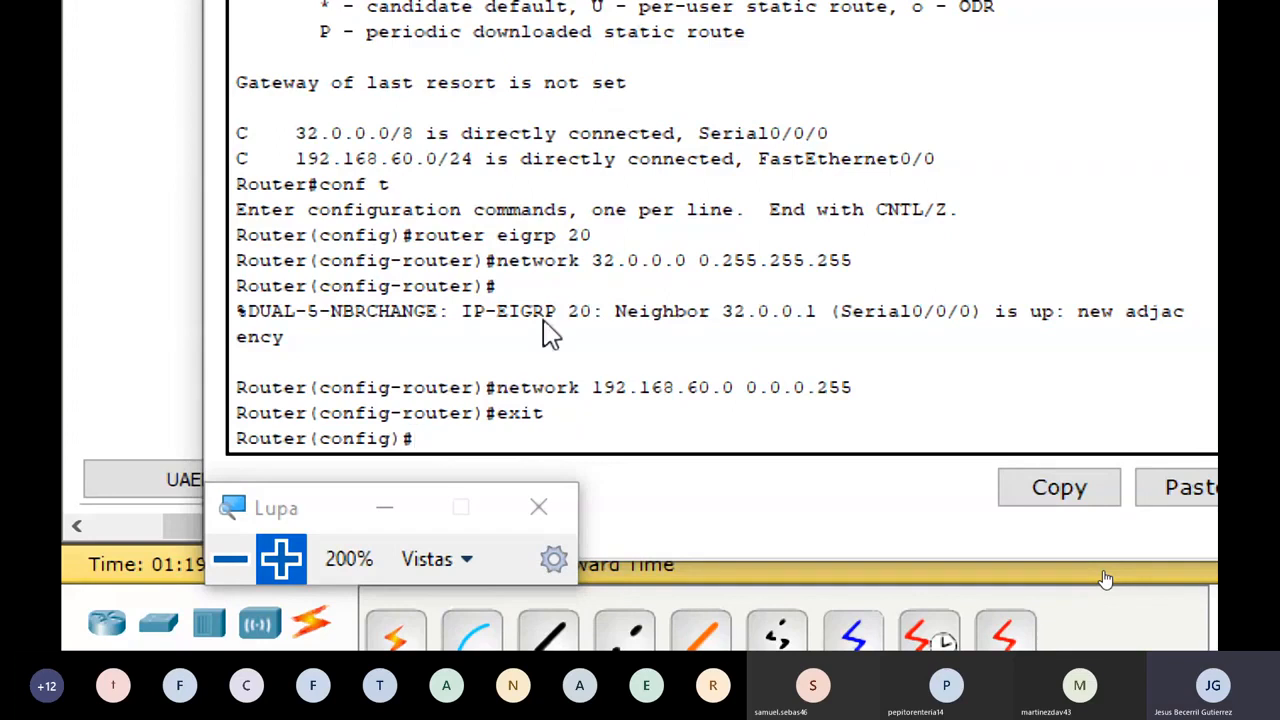
Display the UAEM router's routing table from global configuration mode with do show ip route
text(show ip route)
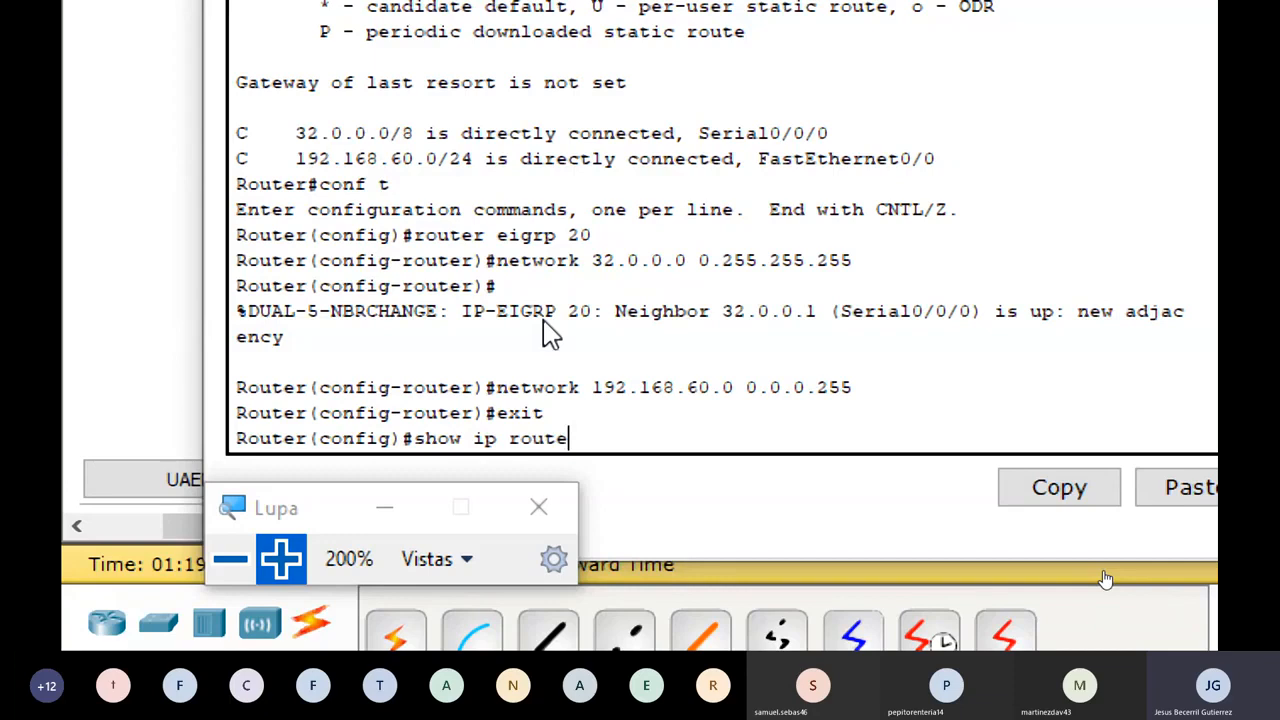
key(Return)
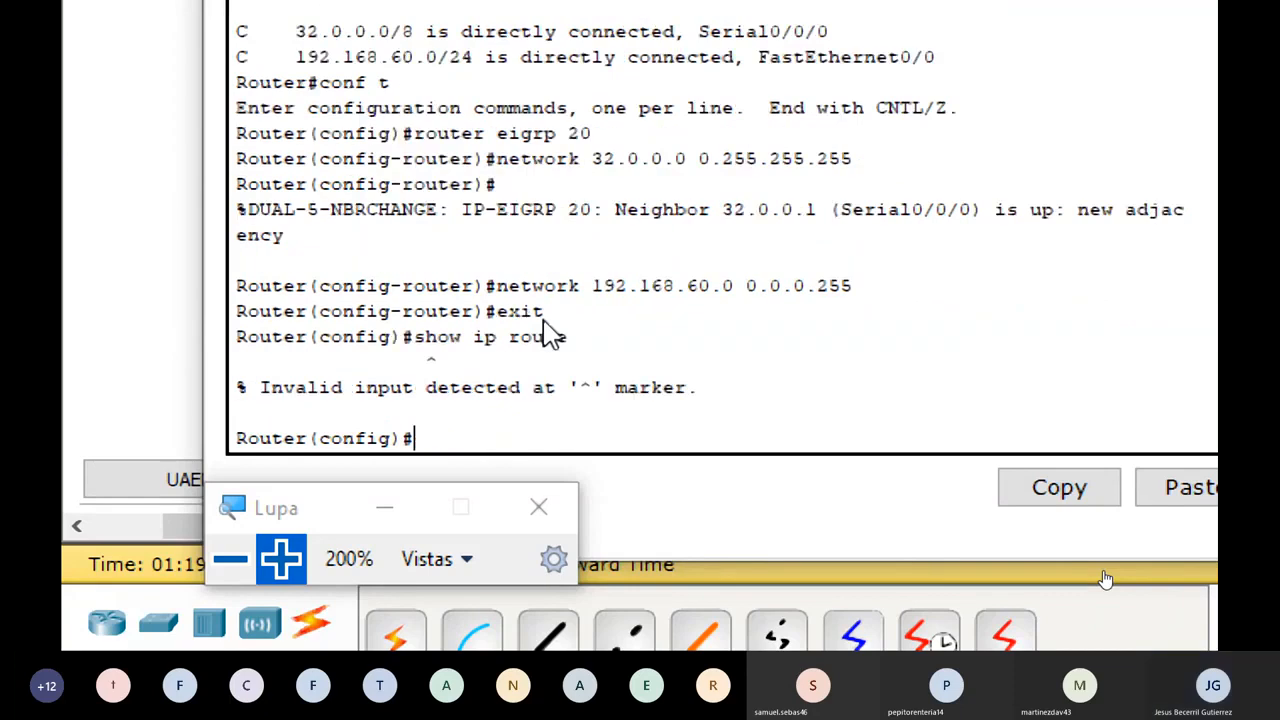
key(Up)
key(Left)
key(Left)
key(Left)
key(Left)
key(Left)
key(Left)
key(Left)
key(Left)
key(Left)
key(Left)
key(Left)
key(Left)
key(Left)
text(do)
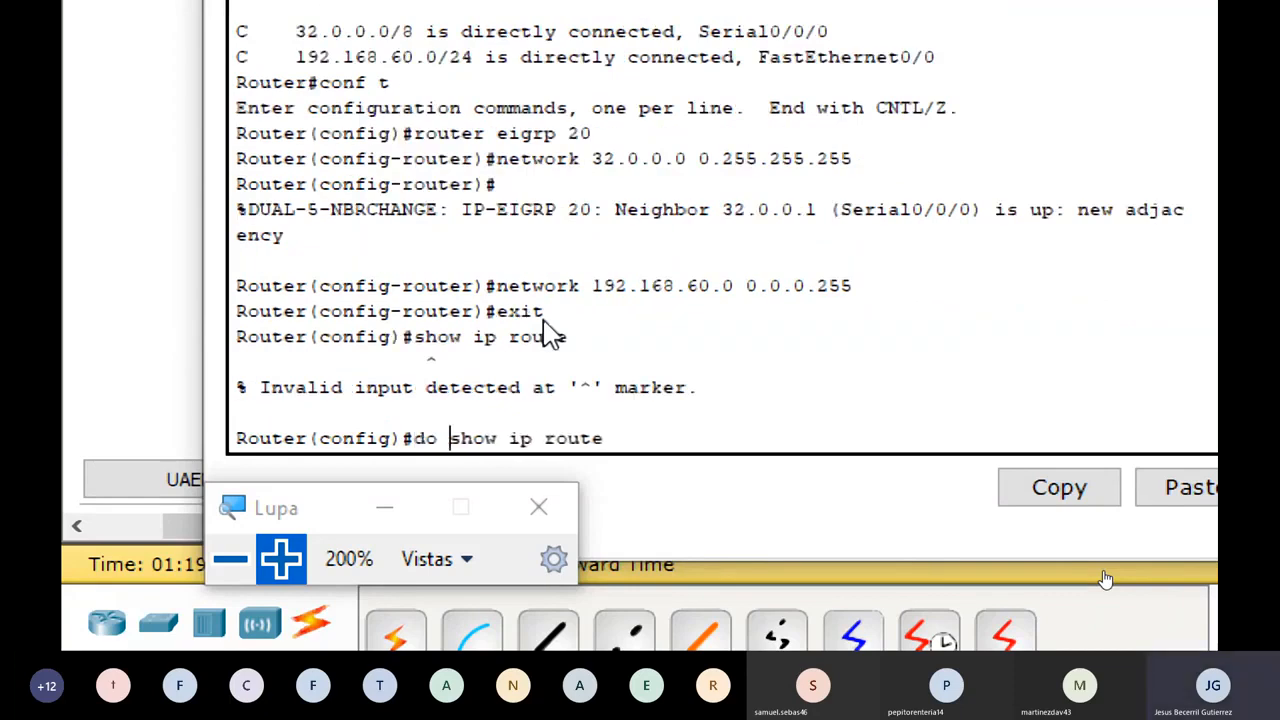
key(Return)
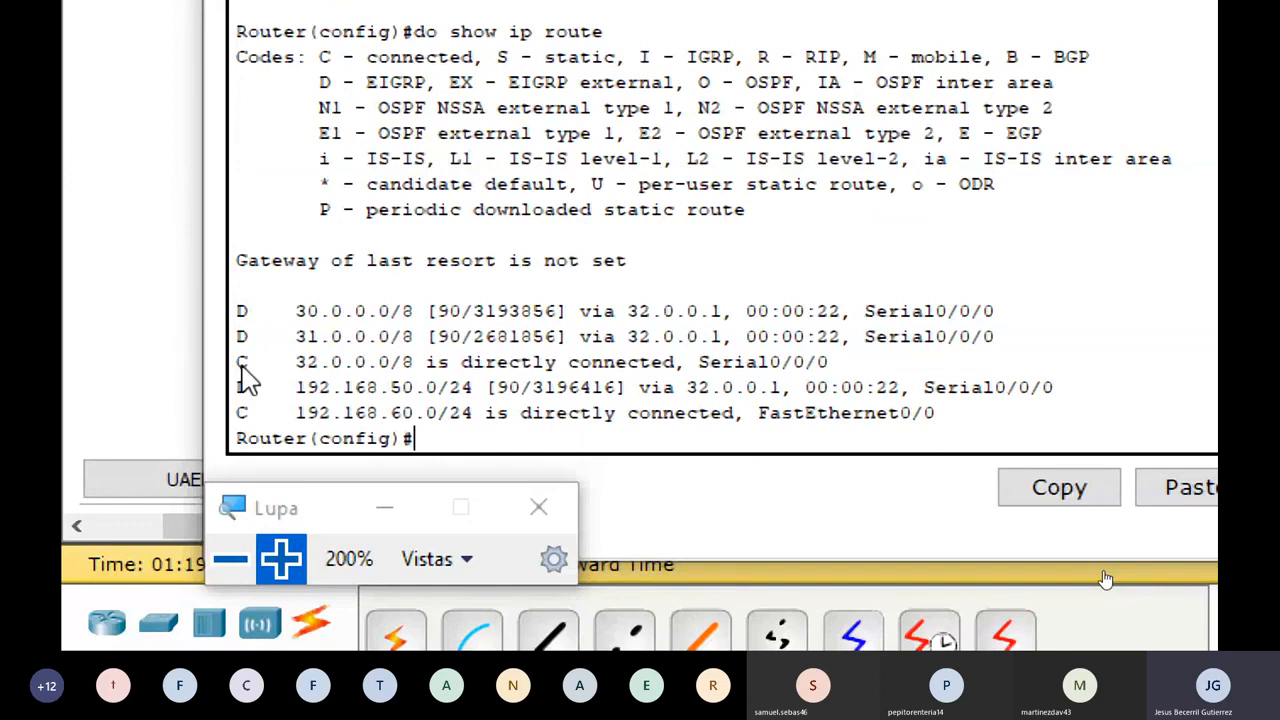
Examine the UAEM routing table's connected and EIGRP route codes, the destination networks, and the next-hop addresses of the learned routes
drag(240, 367, 368, 372)
drag(236, 413, 284, 413)
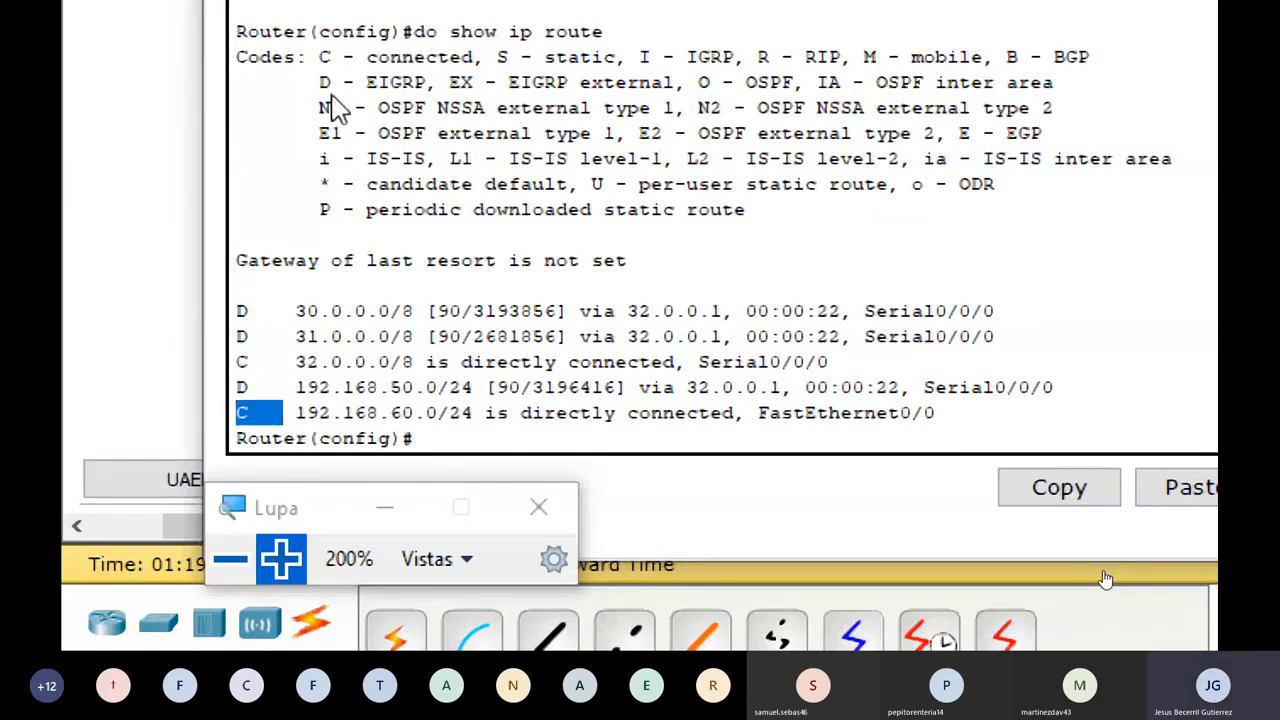
drag(320, 84, 432, 84)
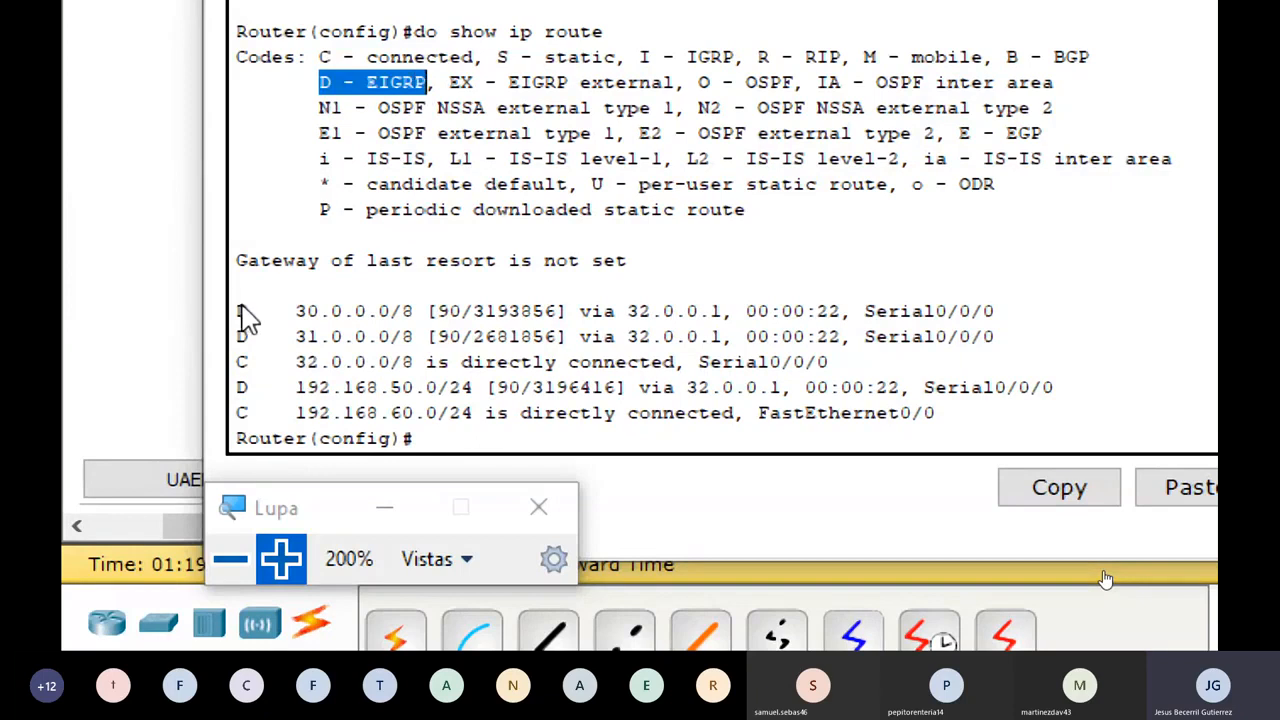
drag(240, 312, 261, 400)
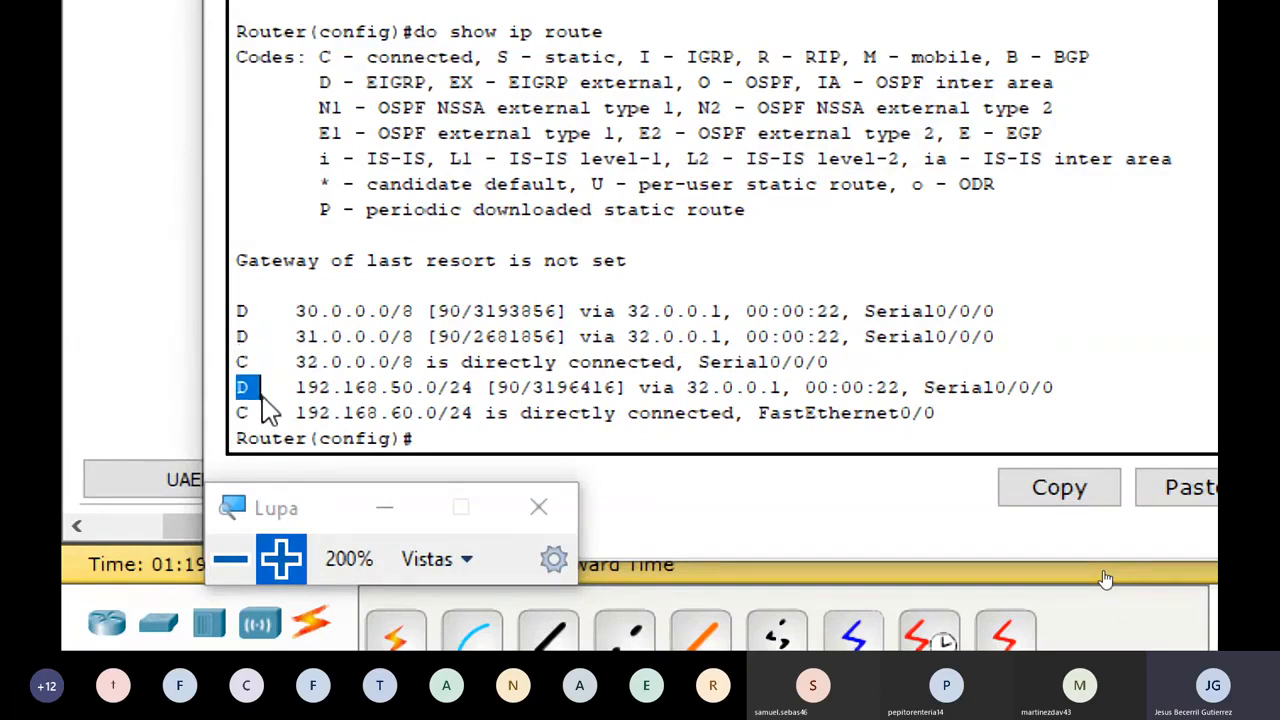
click(310, 322)
drag(302, 313, 320, 316)
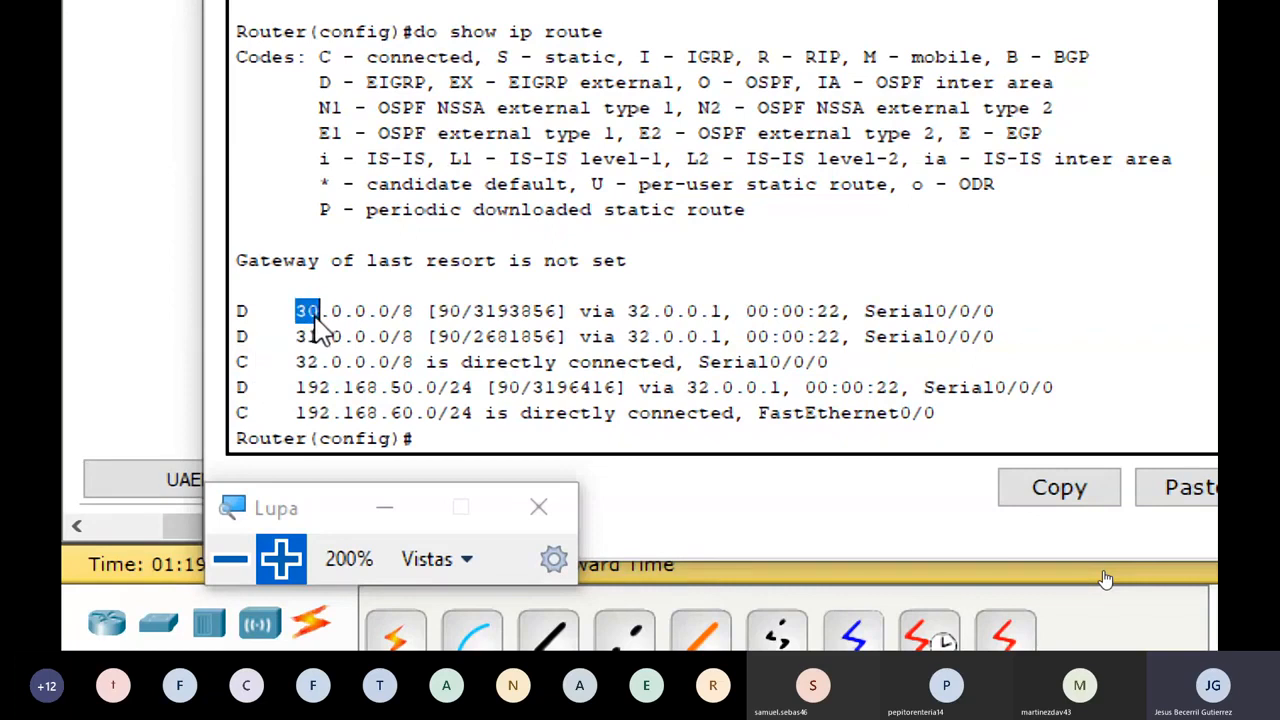
drag(297, 388, 430, 392)
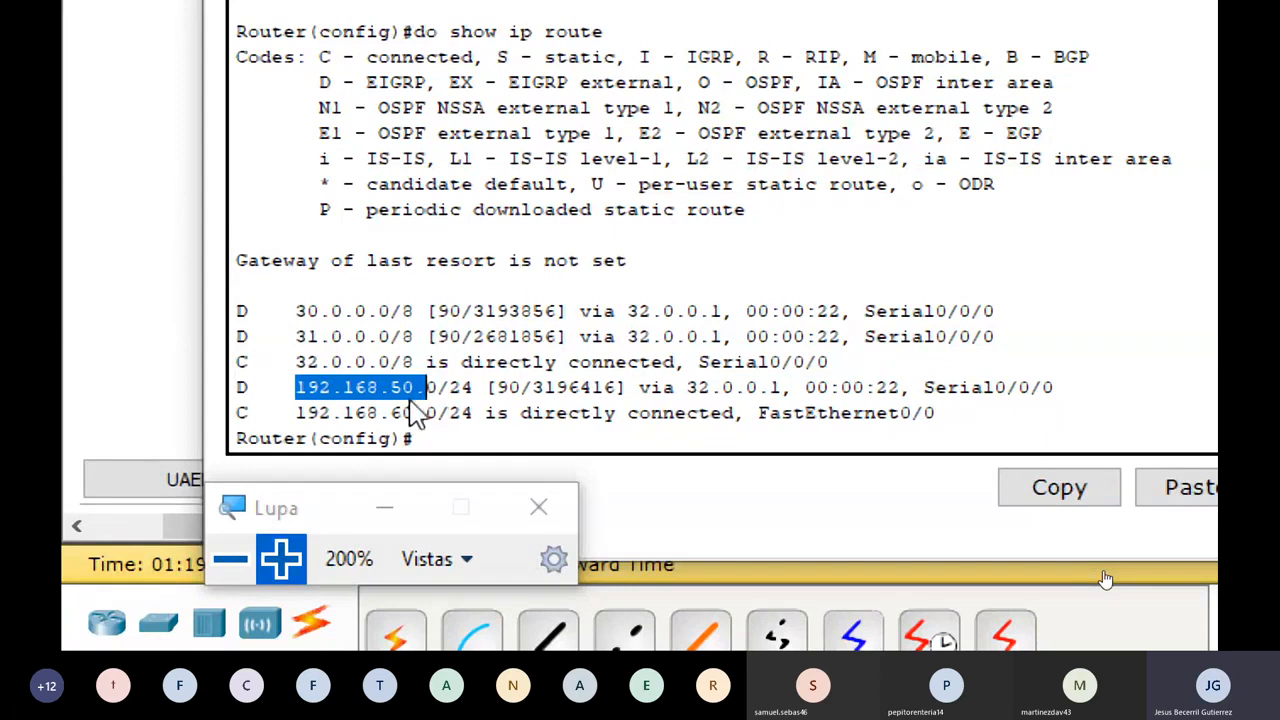
click(425, 400)
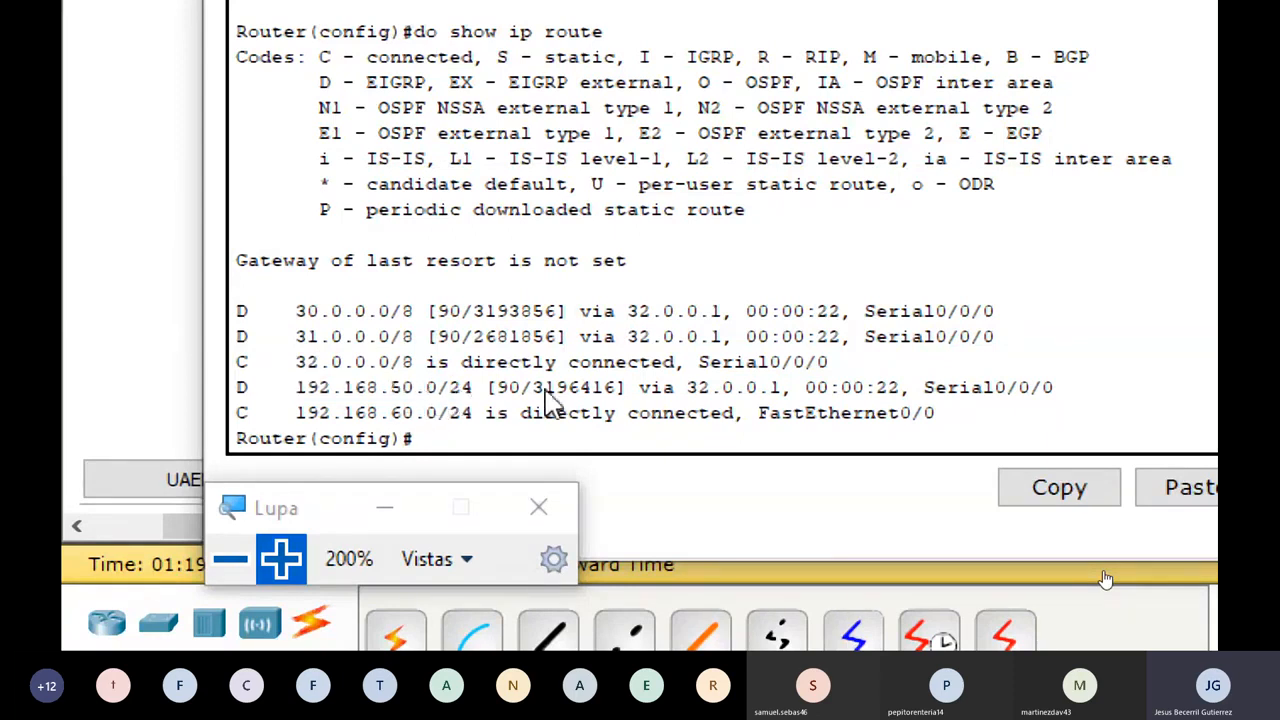
drag(628, 311, 703, 312)
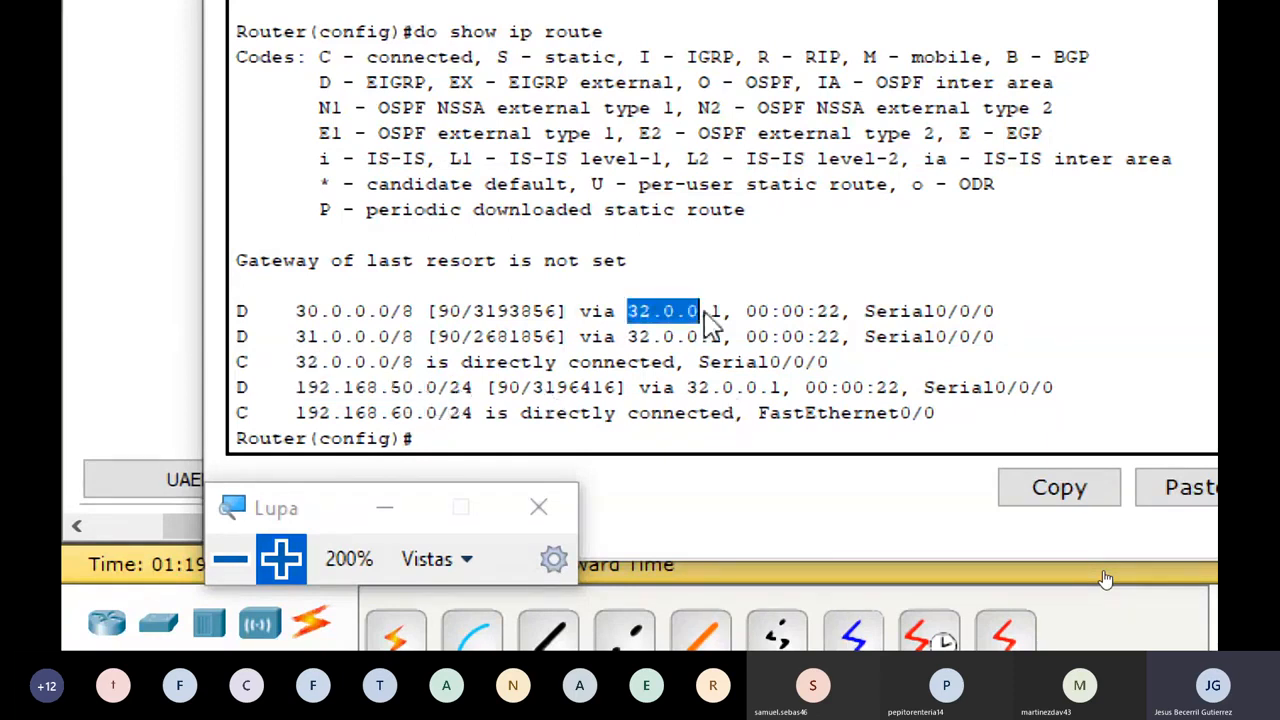
drag(615, 337, 729, 340)
drag(686, 387, 785, 393)
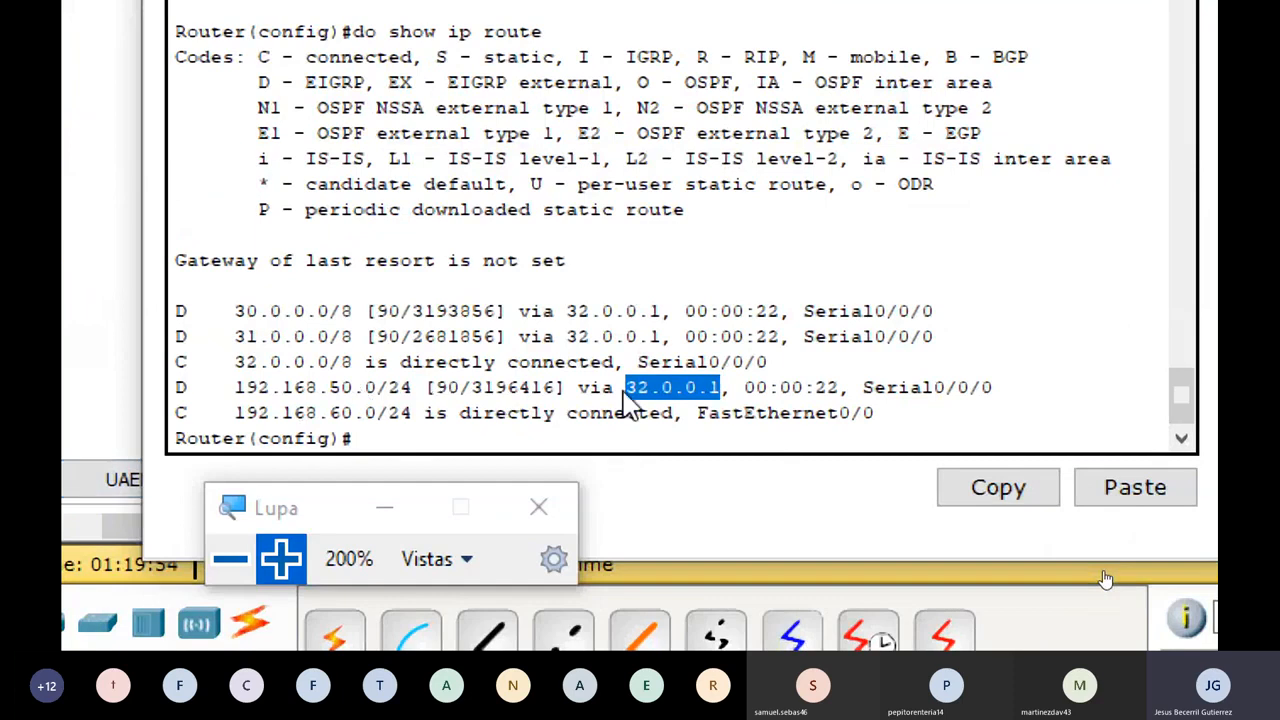
Send a simple PDU from Laptop9 to Laptop7 across the routed network, and fire it a second time
click(237, 568)
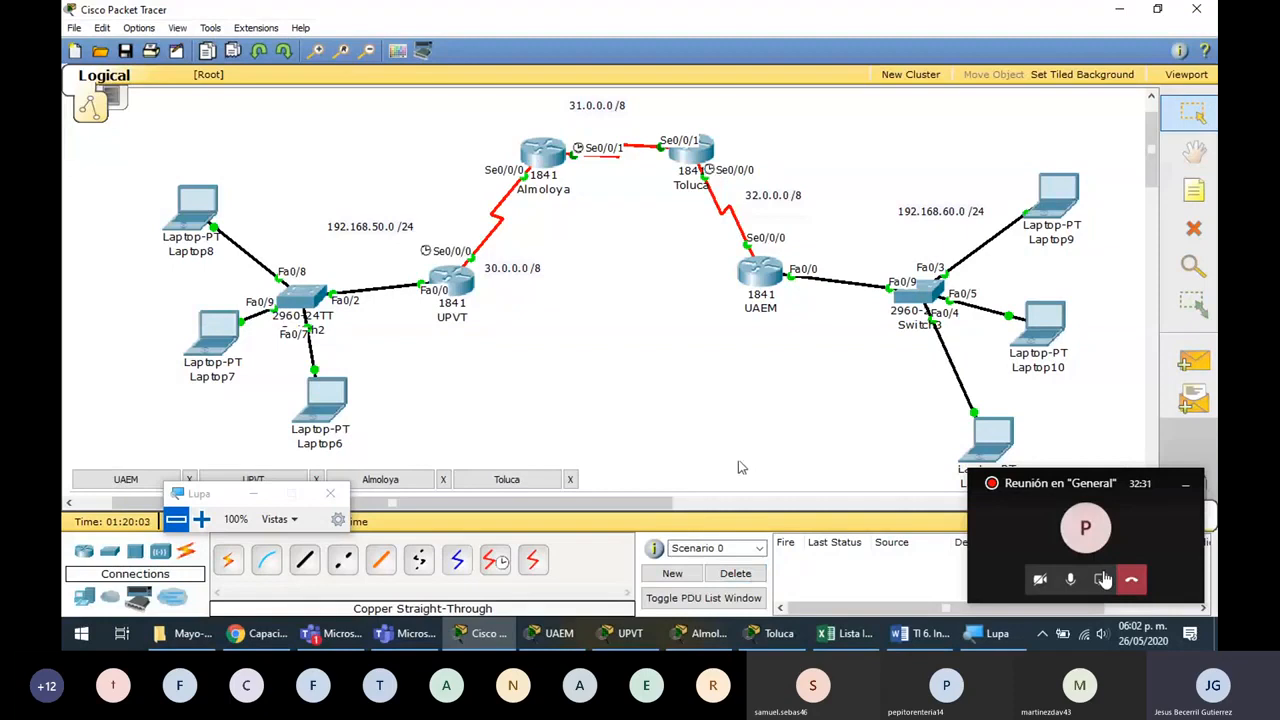
key(p)
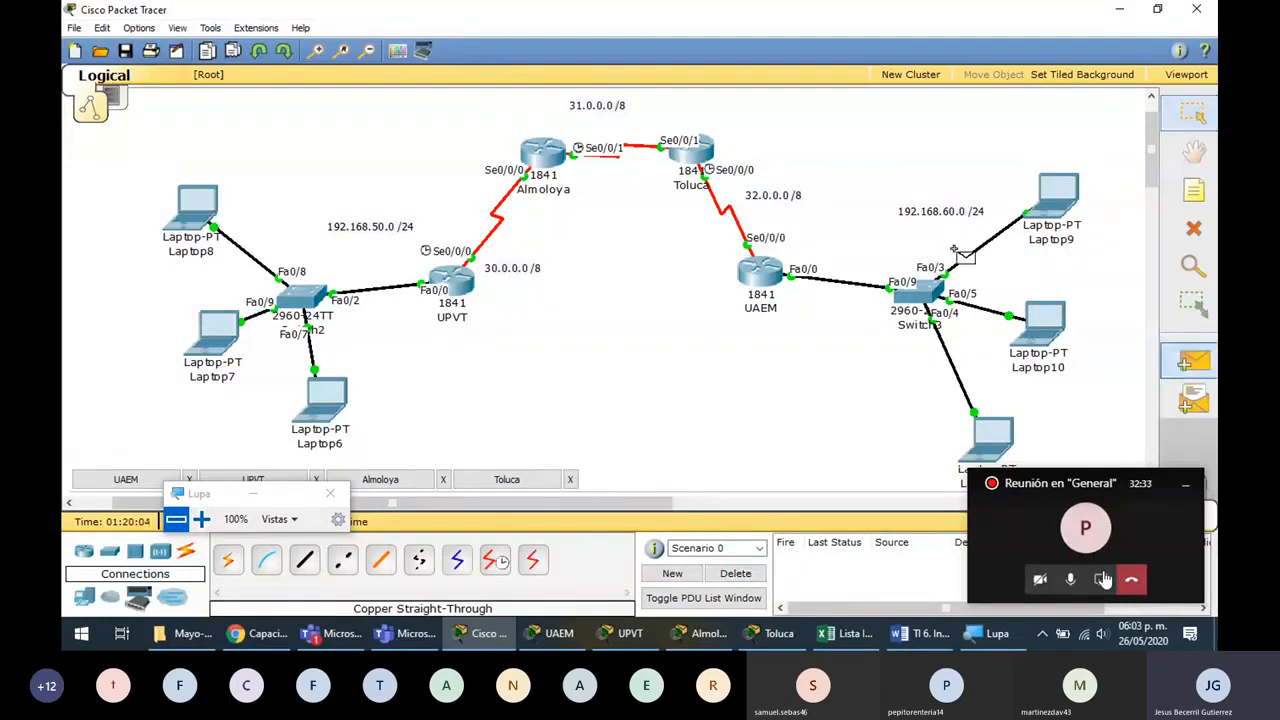
click(1058, 196)
click(216, 328)
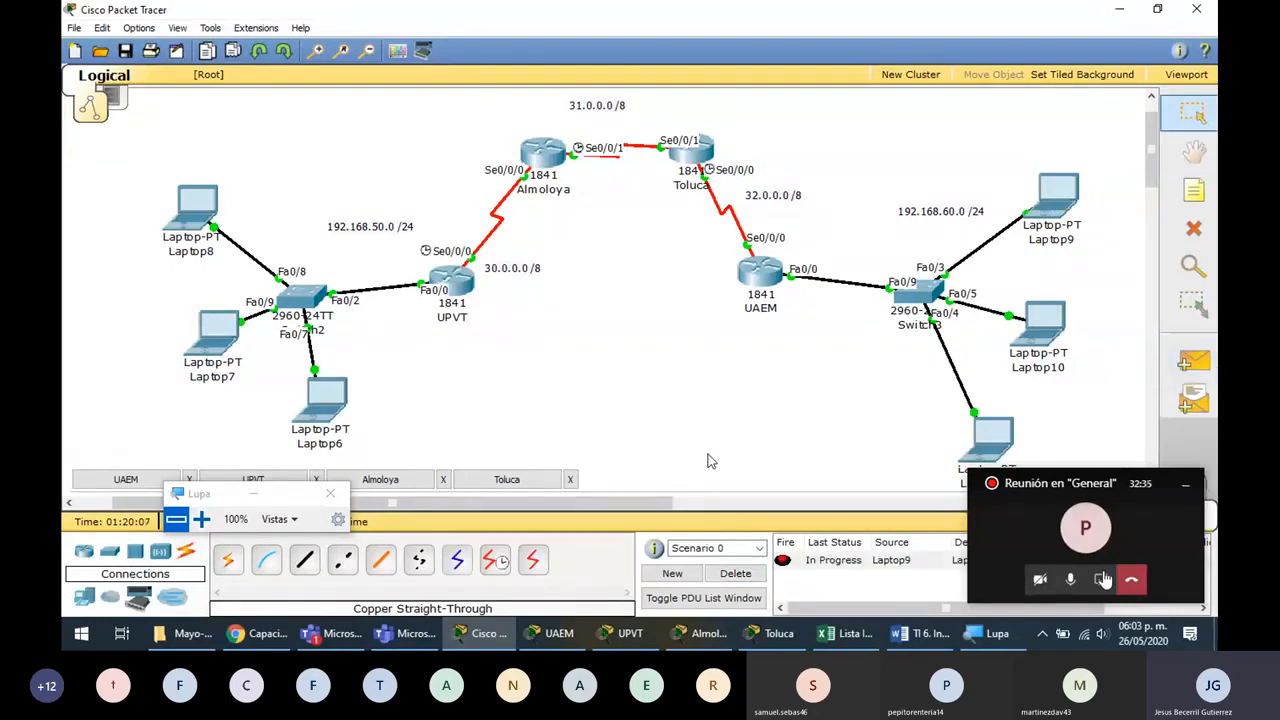
click(786, 563)
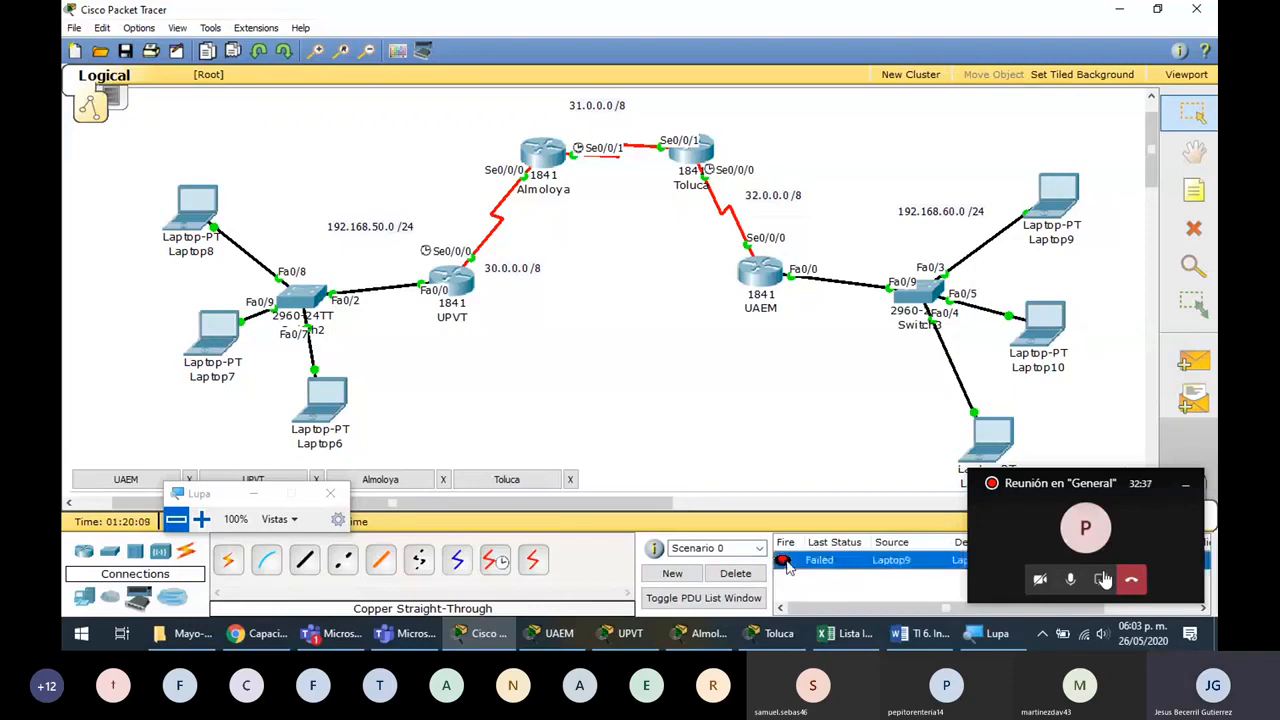
click(786, 563)
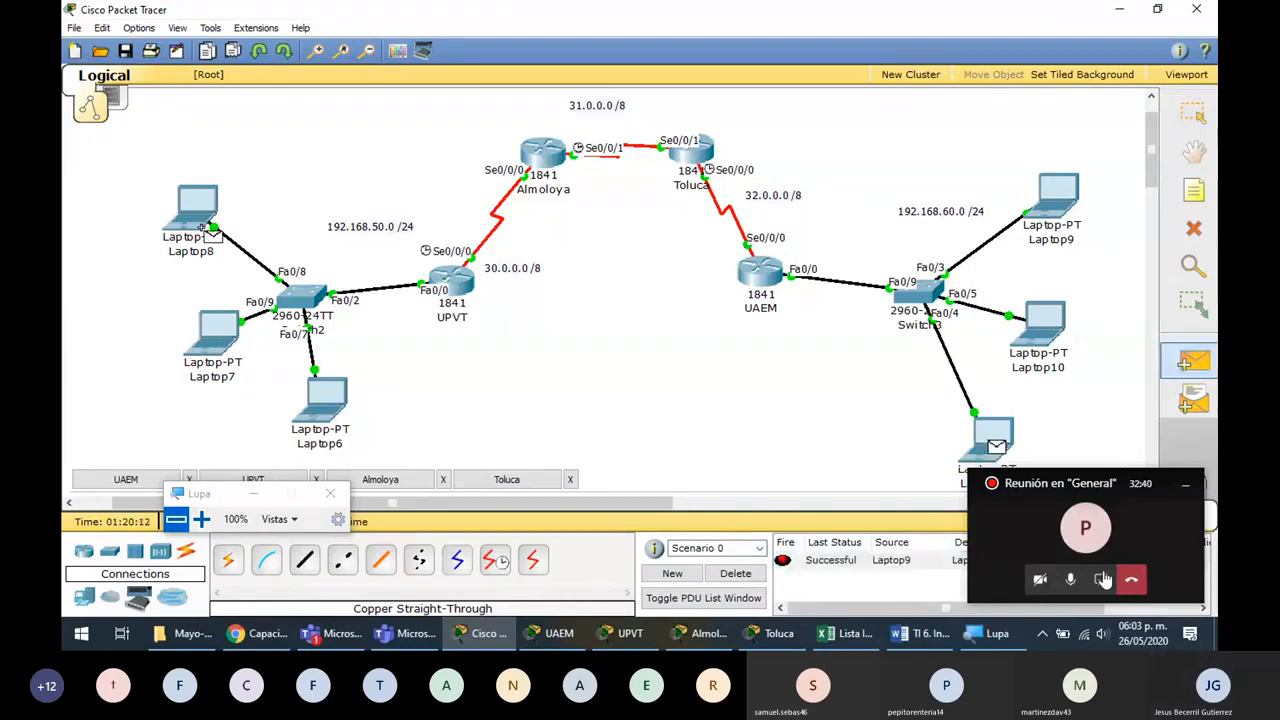
Send a simple PDU from Laptop11 to Laptop8, and fire it again from the PDU list
click(207, 232)
click(786, 581)
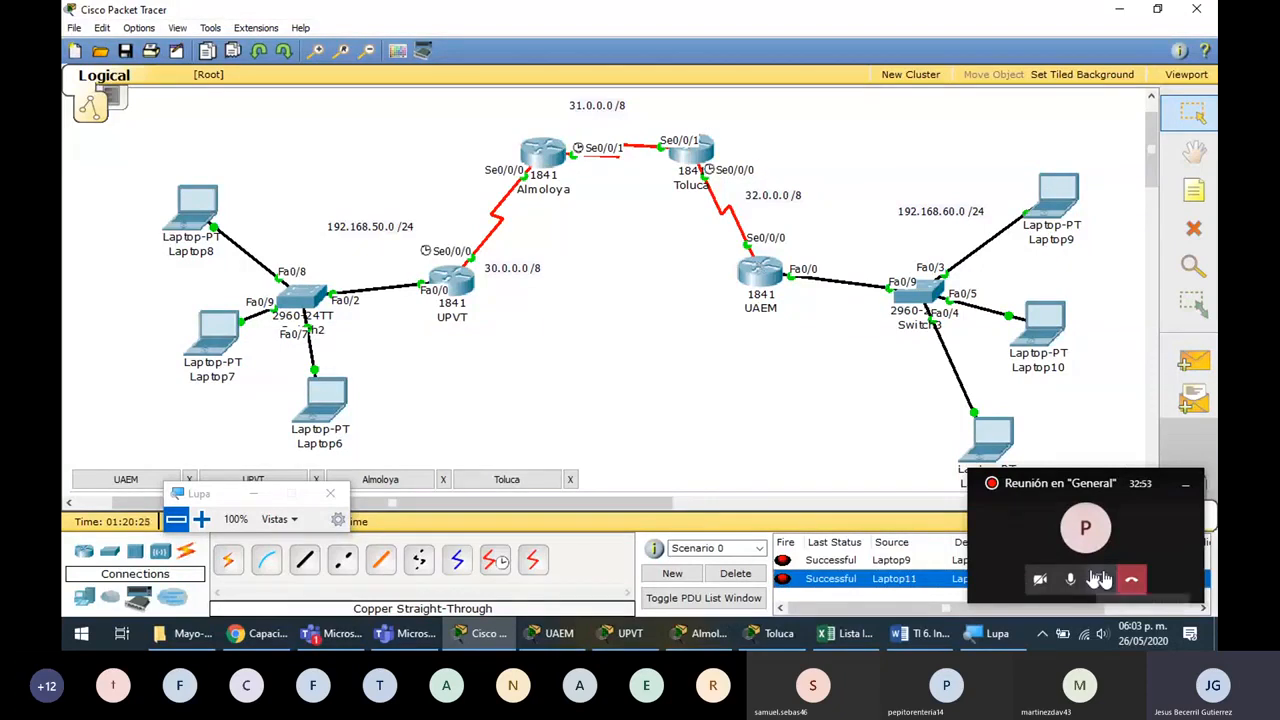
Switch to the Microsoft Teams meeting window
key(alt+Tab)
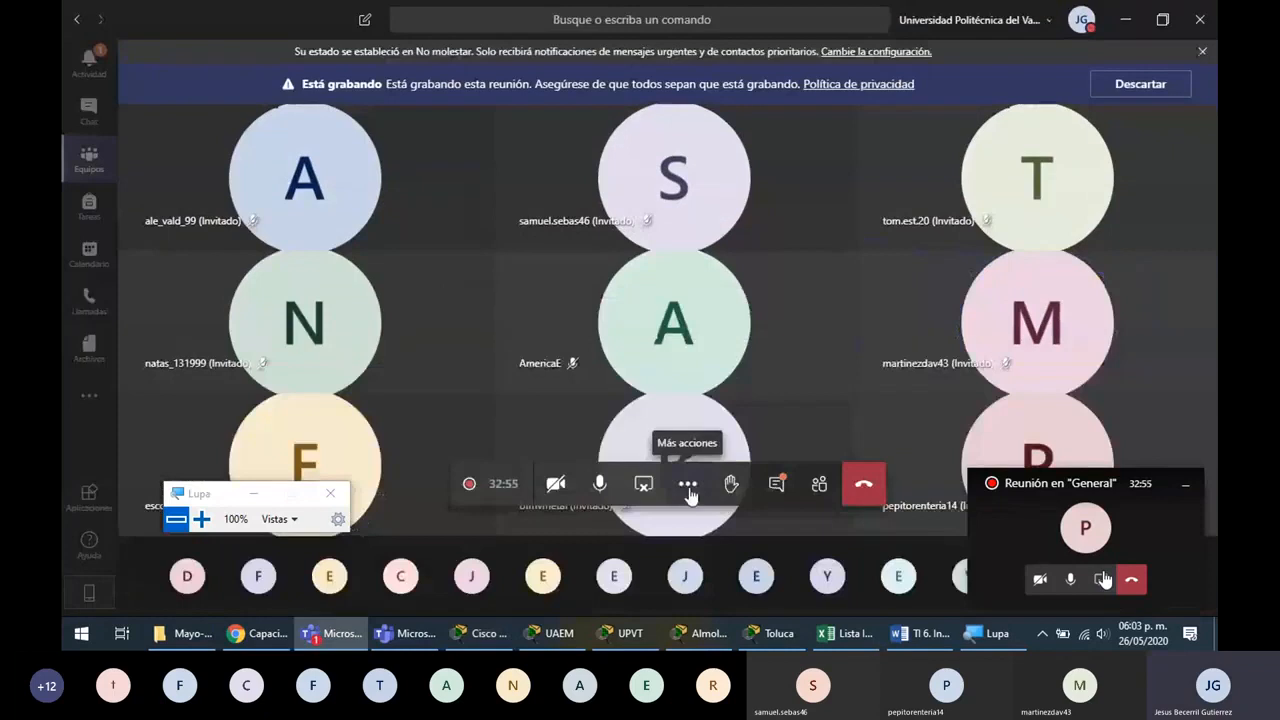